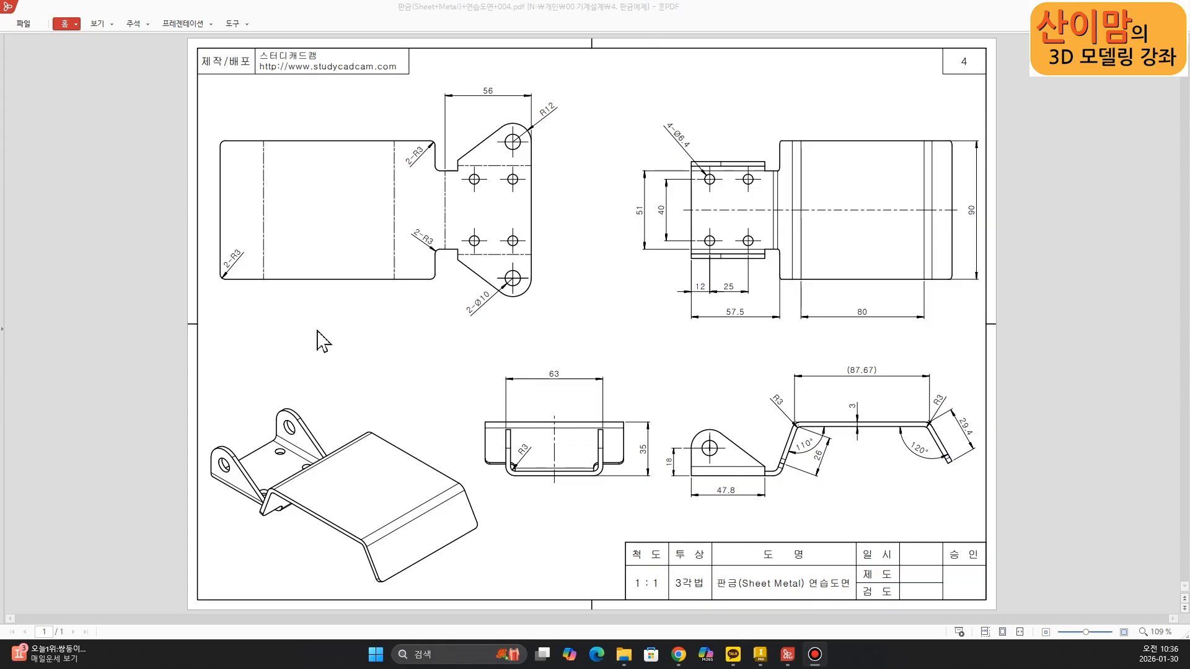
- Examine the sheet metal drawing's bent side profile, the two upright lugs and the hole positions, marking them with the screen pen
mouse_move(775, 475)
left_mouse_down()
mouse_move(795, 421)
mouse_move(932, 427)
mouse_move(957, 461)
left_mouse_up()
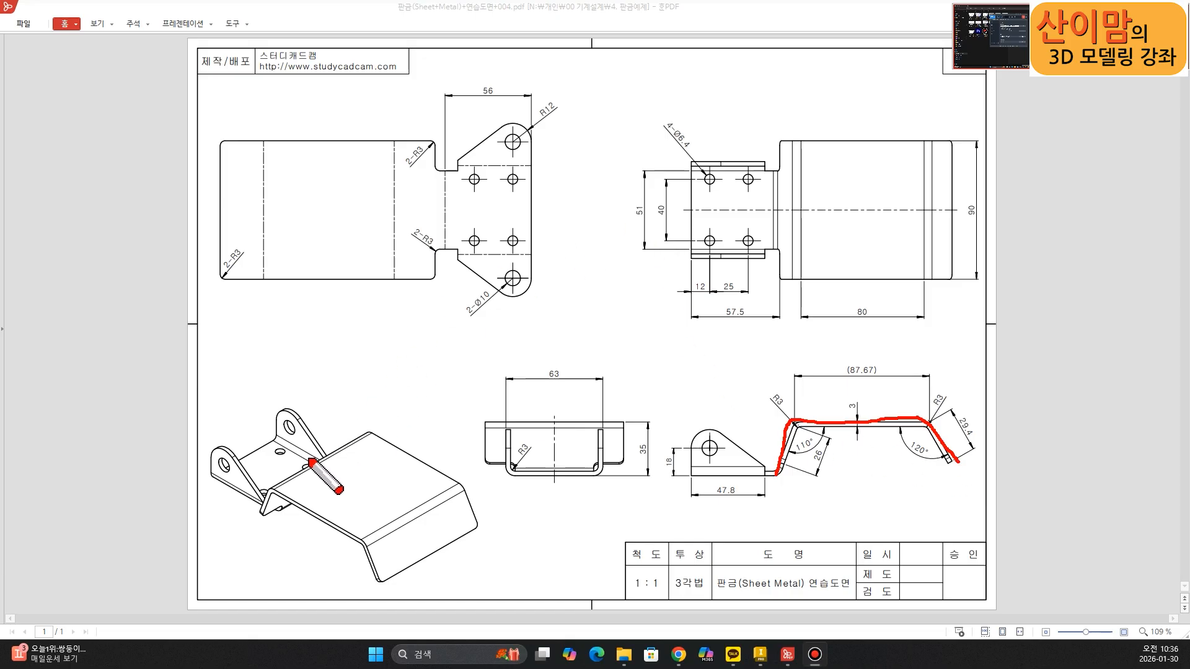
mouse_move(232, 489)
left_mouse_down()
mouse_move(225, 424)
mouse_move(231, 494)
left_mouse_up()
mouse_move(317, 445)
left_mouse_down()
mouse_move(259, 390)
mouse_move(344, 426)
mouse_move(316, 455)
left_mouse_up()
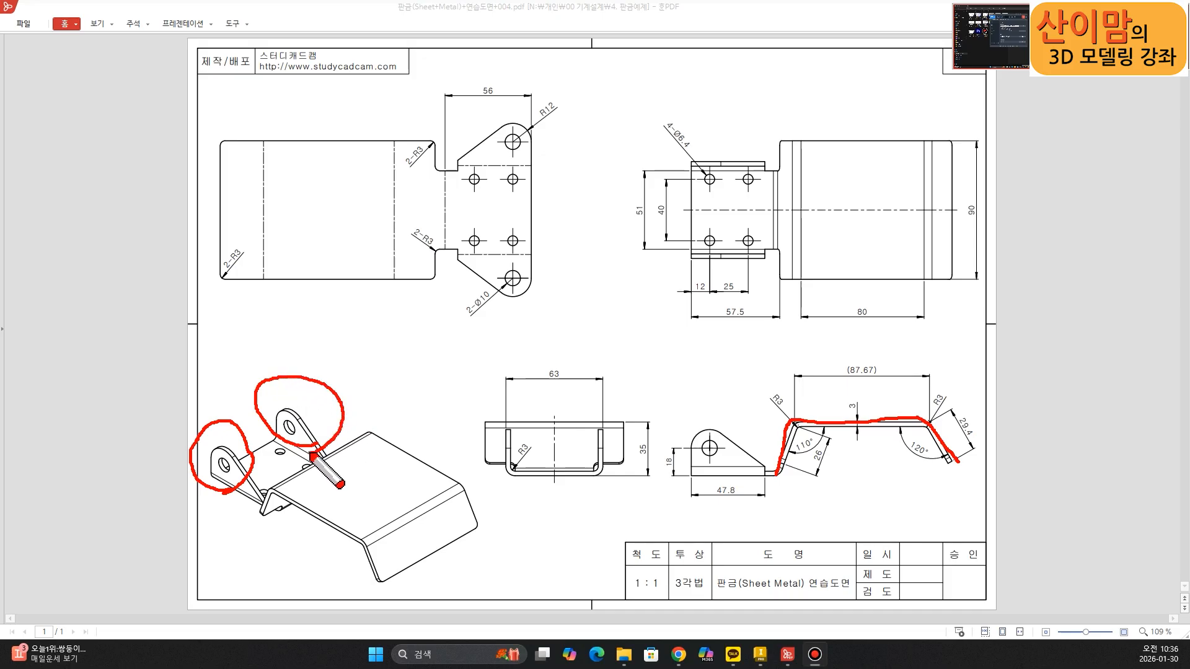
left_click(469, 174)
left_click(480, 243)
left_click(516, 242)
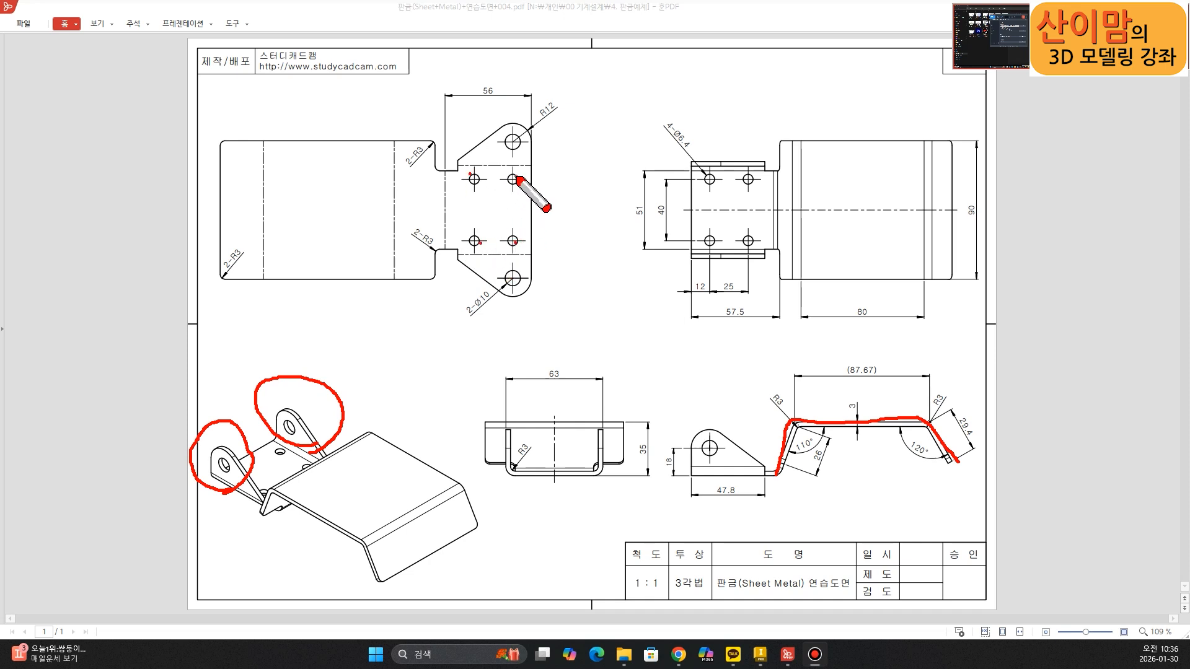
left_click_drag(519, 131, 502, 151)
mouse_move(509, 268)
left_mouse_down()
mouse_move(496, 276)
mouse_move(525, 290)
left_mouse_up()
mouse_move(476, 175)
left_mouse_down()
mouse_move(466, 201)
mouse_move(483, 243)
mouse_move(519, 242)
mouse_move(514, 173)
mouse_move(474, 178)
left_mouse_up()
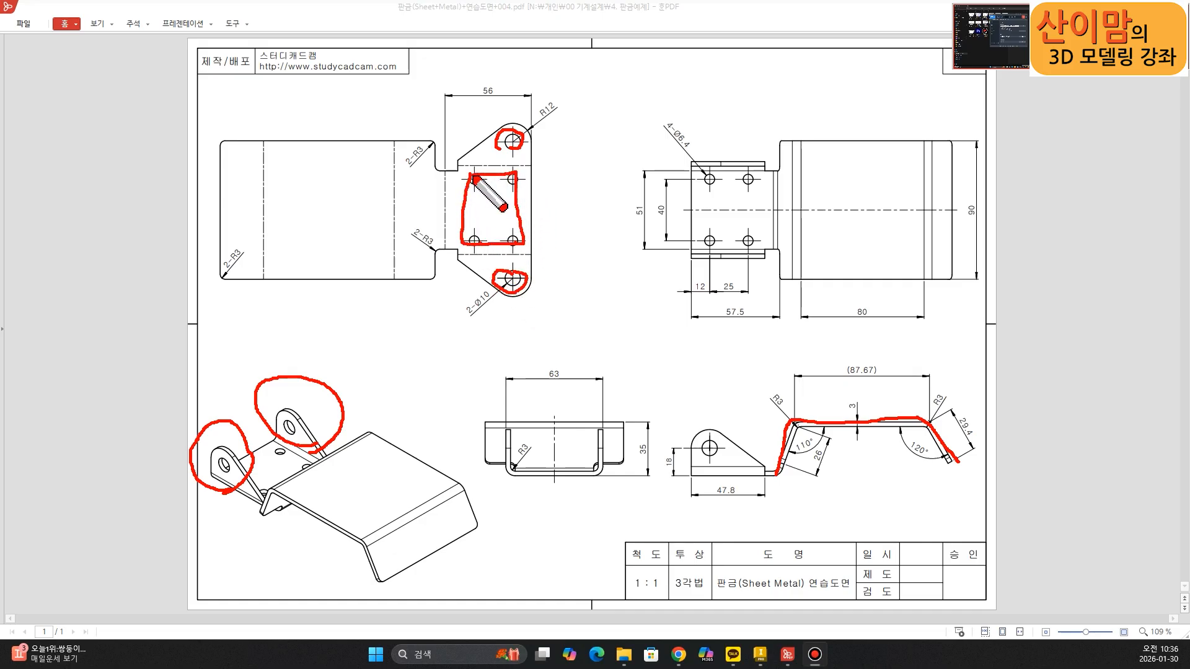
left_click(474, 296)
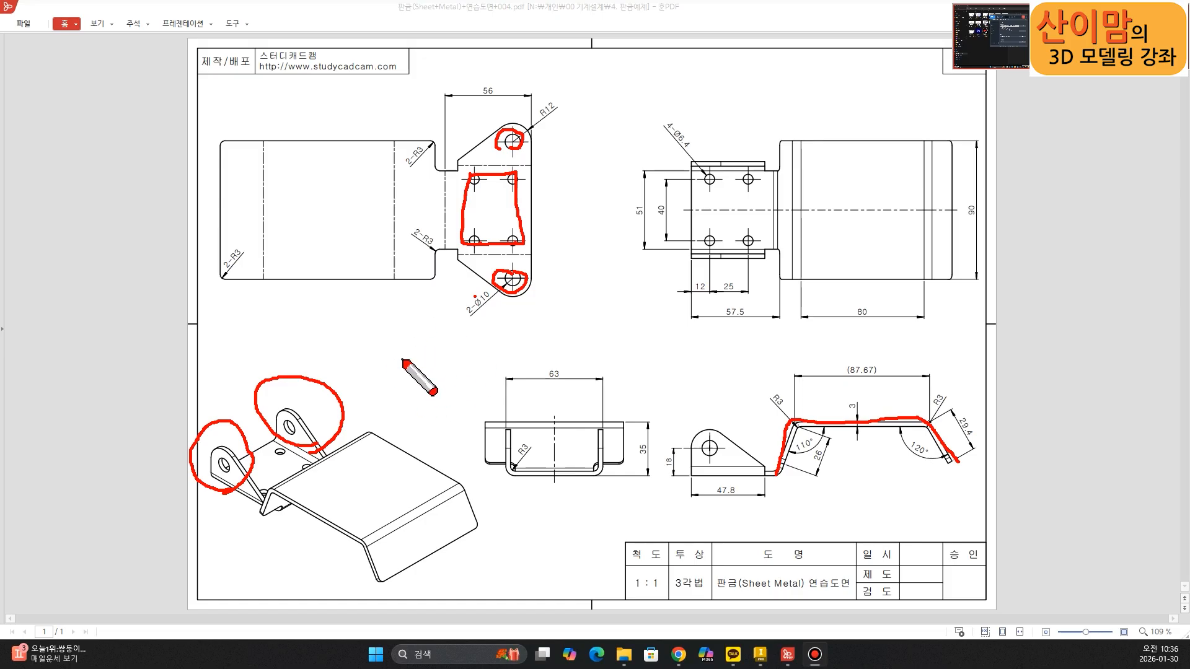
left_click(464, 369)
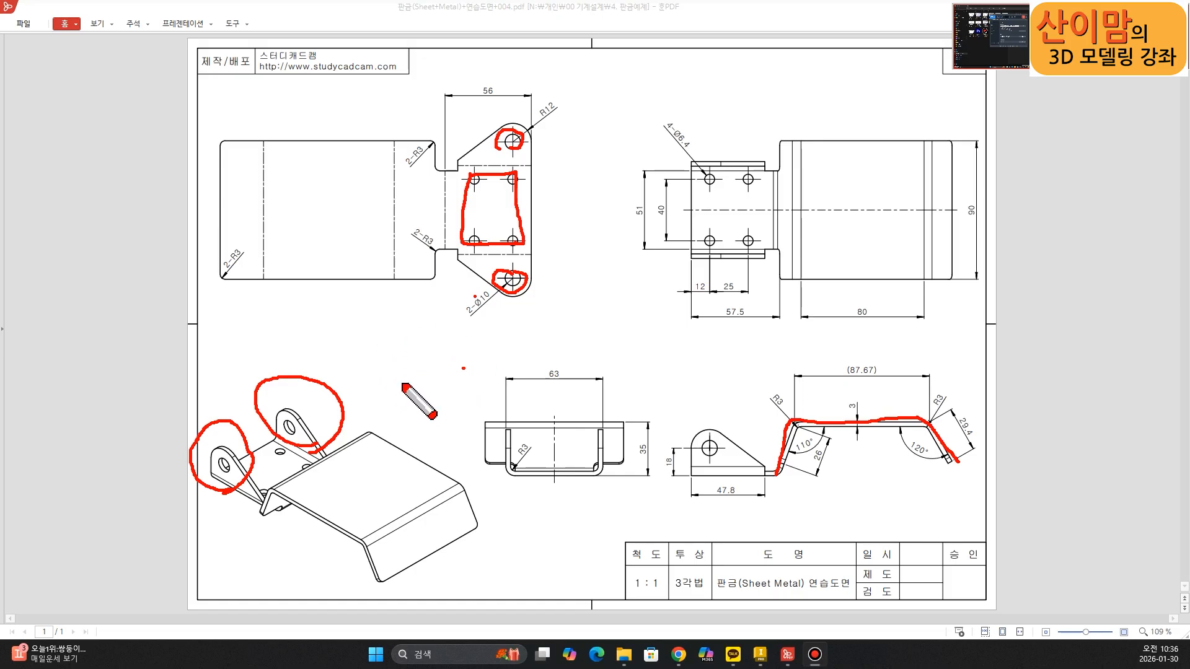
key("Escape")
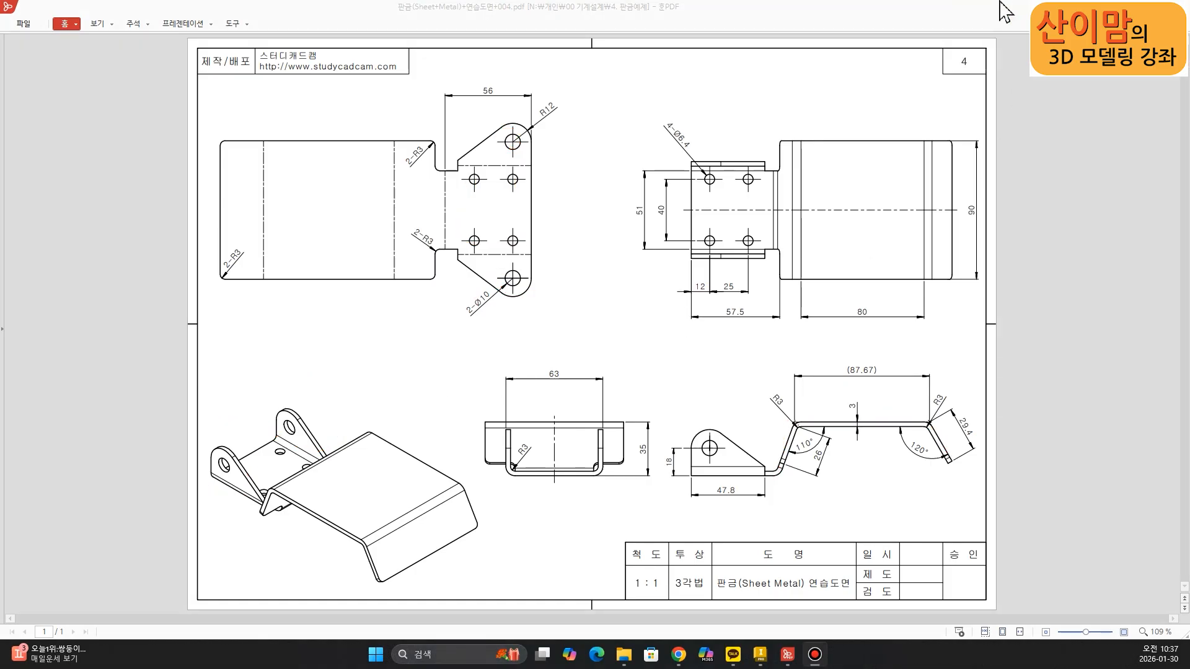
- Arrange the PDF drawing and Inventor side by side, giving the drawing about a quarter of the screen width and reducing its zoom
double_click(984, 18)
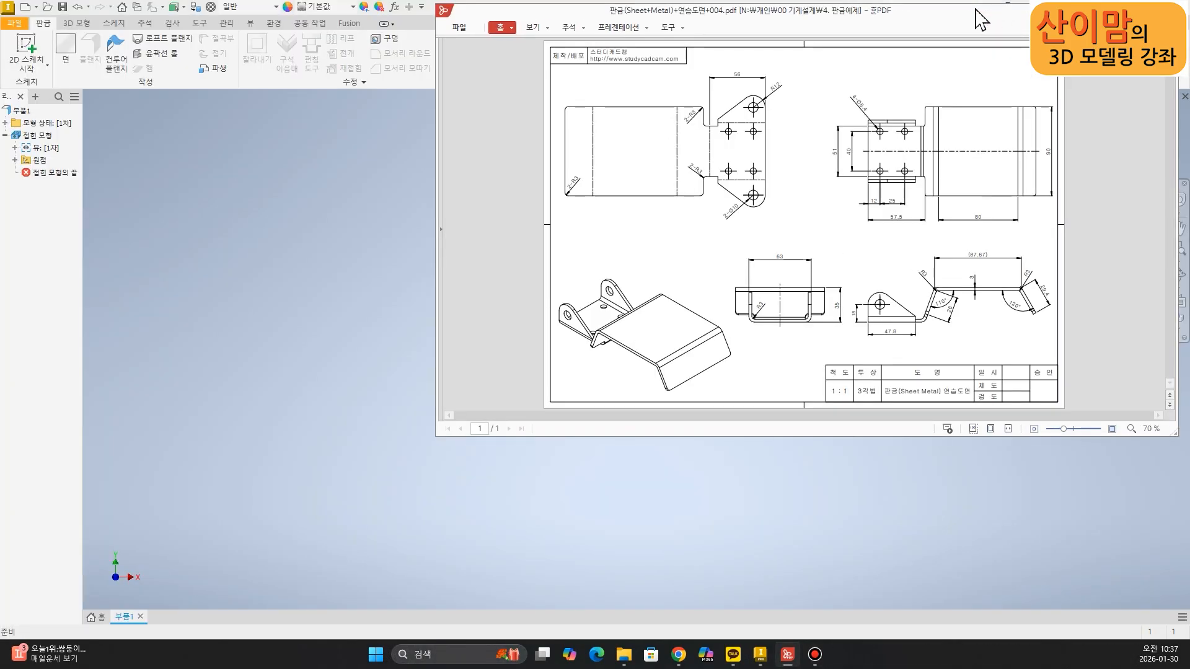
key("super+Left")
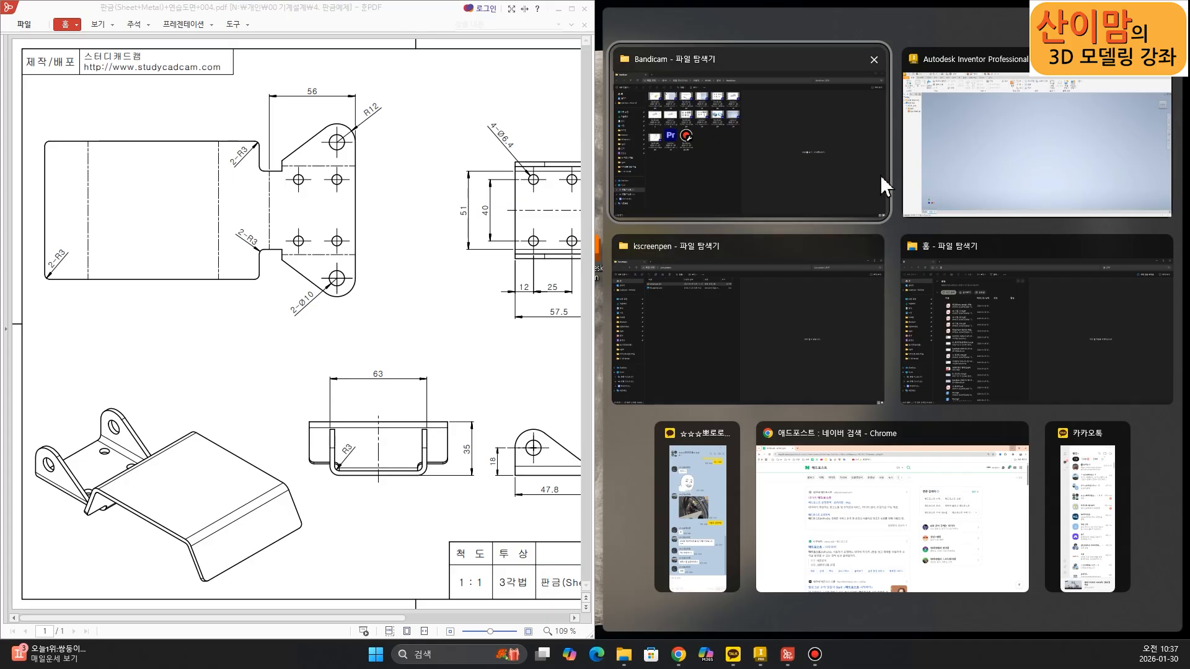
left_click(929, 181)
left_click_drag(594, 315, 312, 345)
scroll(74, 346, "down", 2, "ctrl")
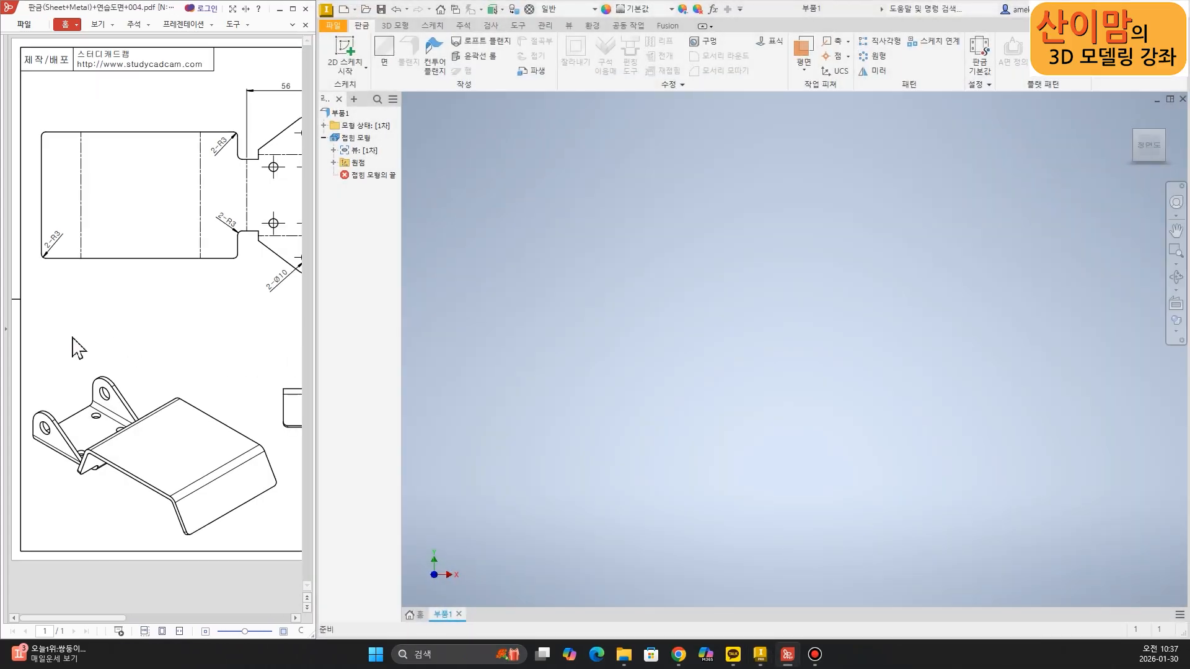
scroll(75, 345, "down", 2, "ctrl")
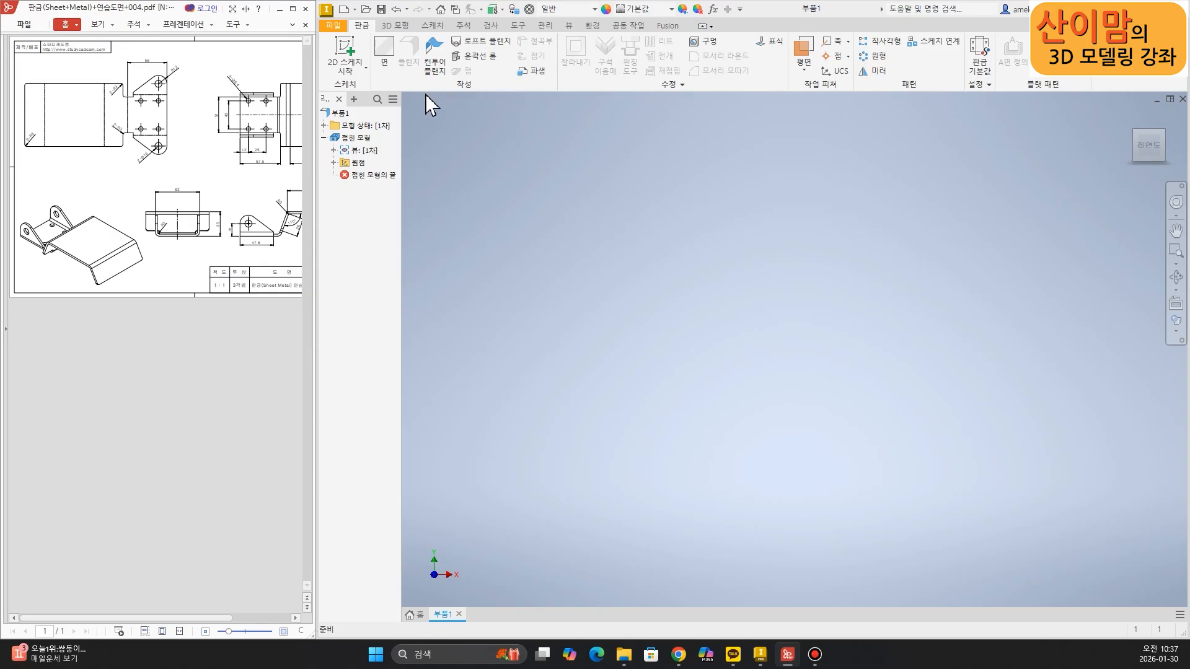
- Create a new sheet metal part from the Sheet Metal.ipt template
mouse_move(372, 84)
left_mouse_down()
mouse_move(604, 84)
mouse_move(509, 29)
left_mouse_up()
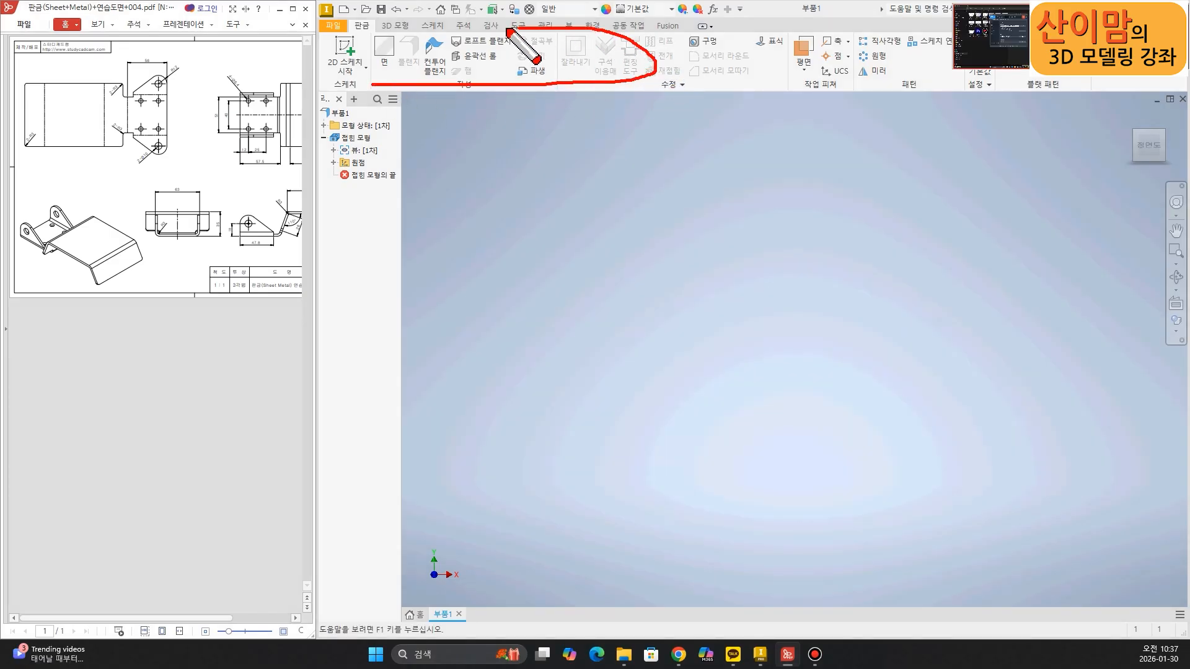
key("Escape")
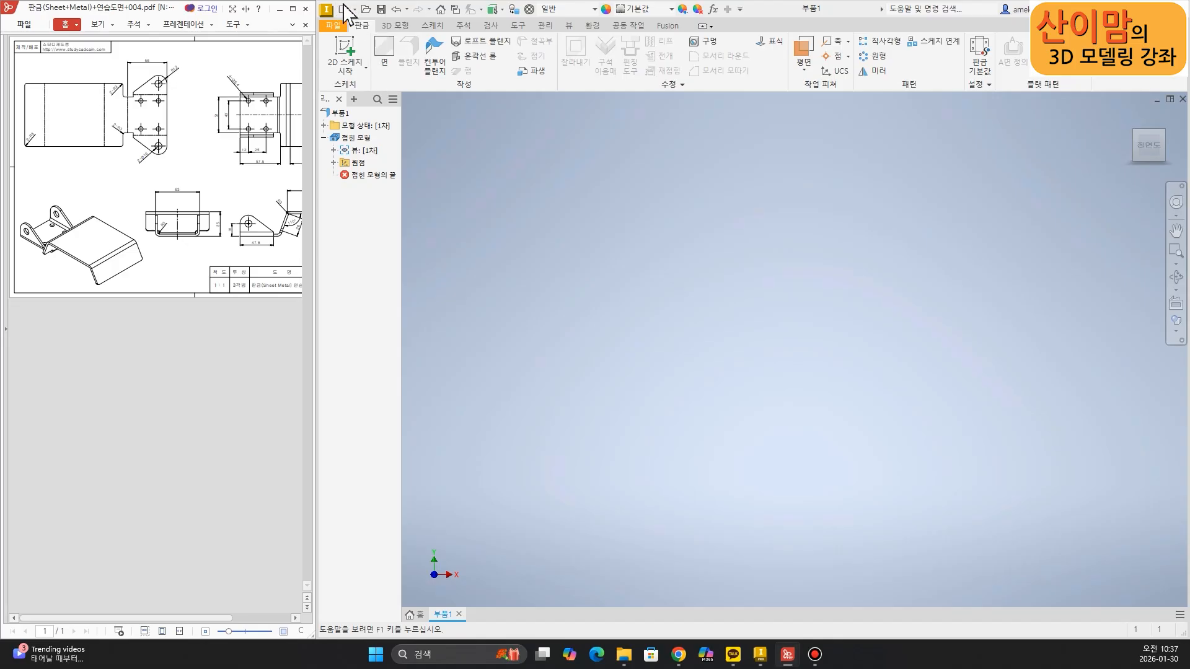
left_click(343, 9)
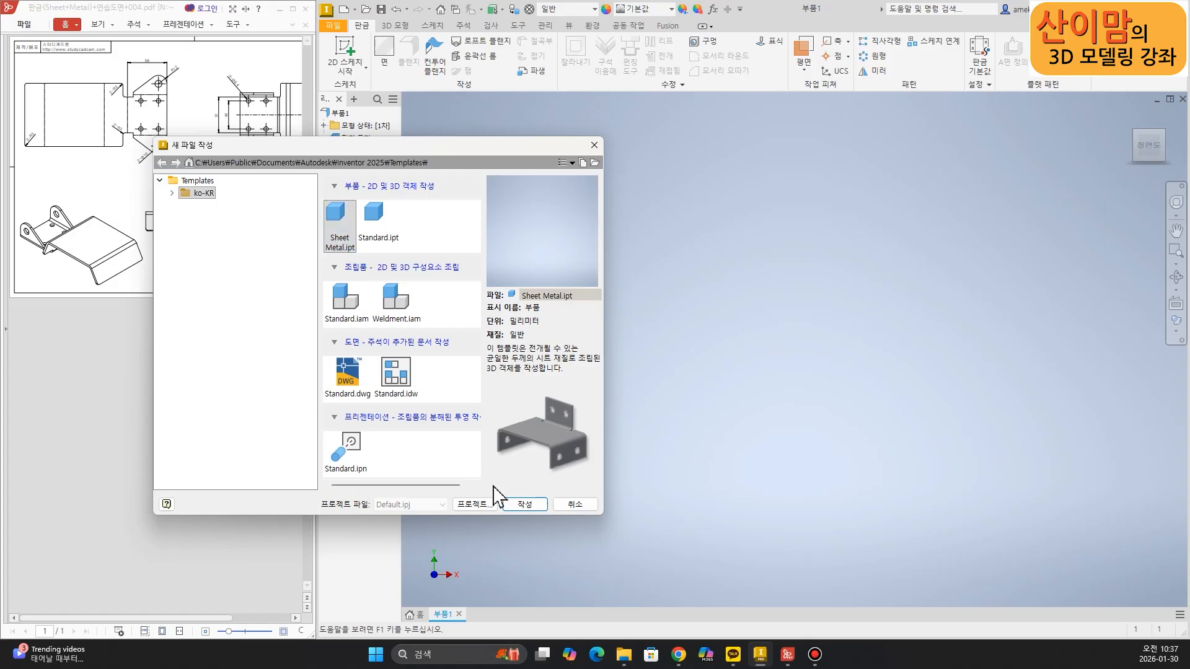
left_click(533, 507)
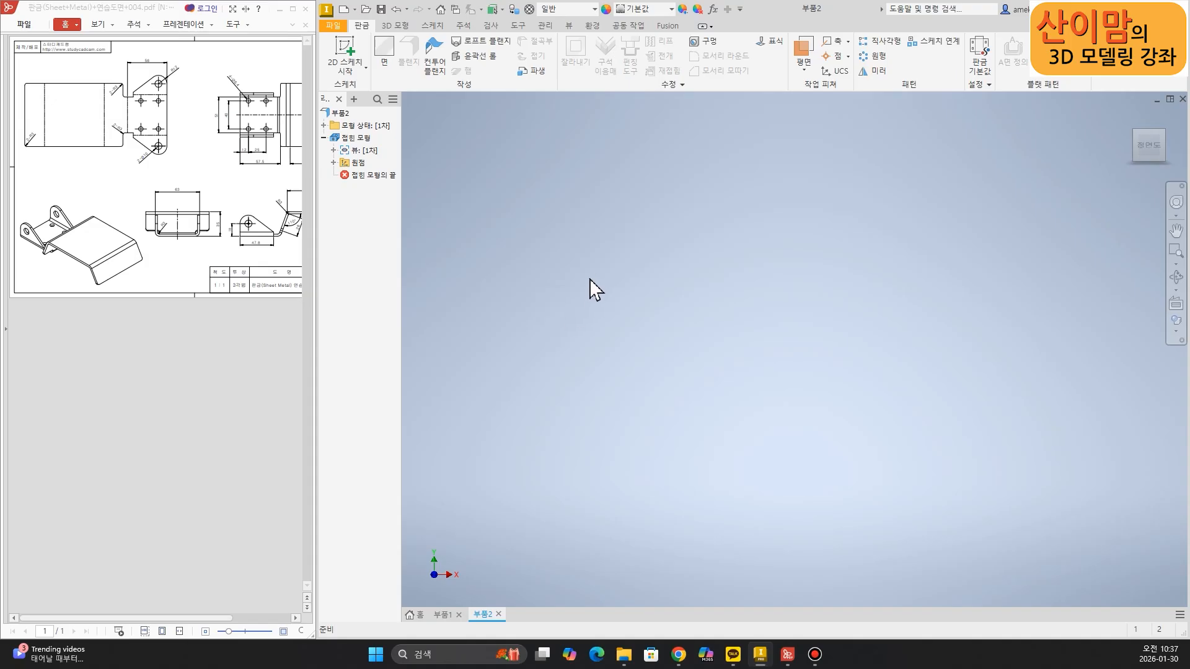
- Examine the bent profile in the drawing's side view and relate it to the Contour Flange tool
left_click(220, 412)
scroll(42, 407, "down", 1, "ctrl")
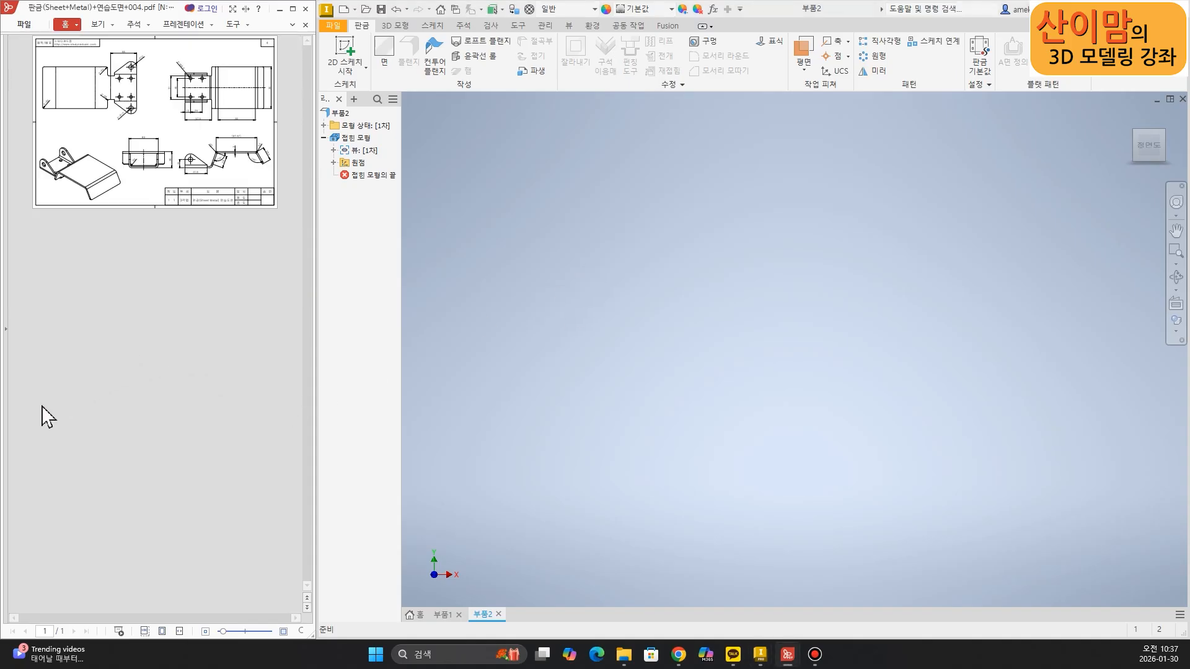
scroll(279, 161, "up", 2, "ctrl")
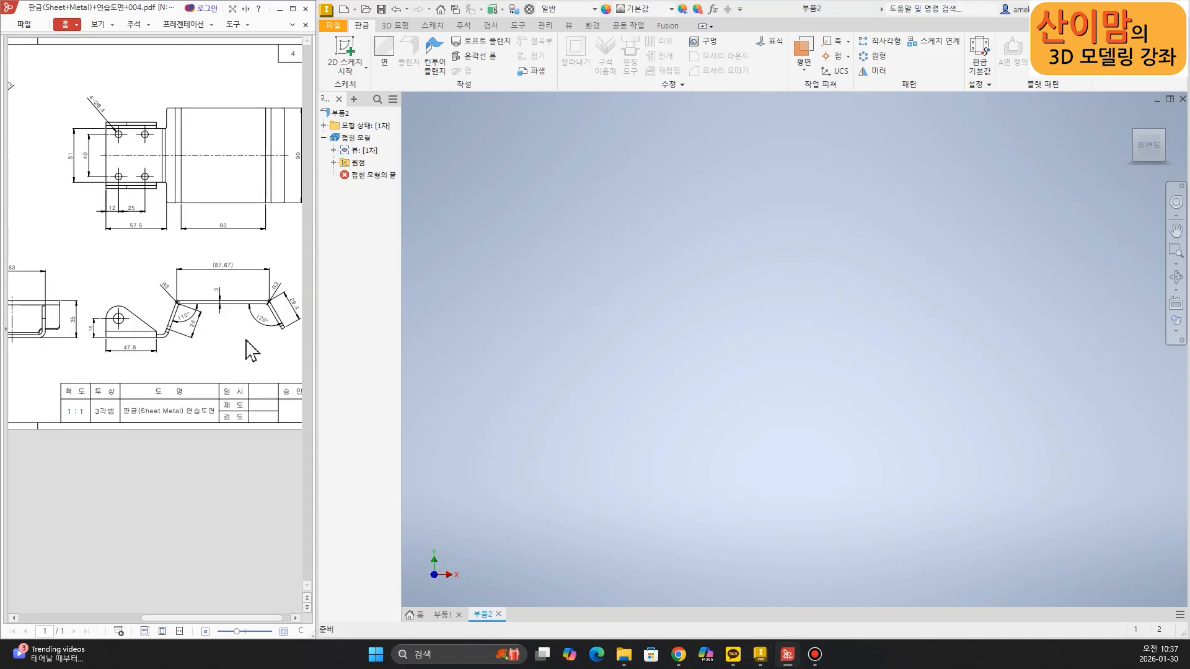
scroll(232, 338, "up", 1, "ctrl")
mouse_move(151, 395)
left_mouse_down()
mouse_move(170, 352)
mouse_move(274, 356)
mouse_move(292, 384)
left_mouse_up()
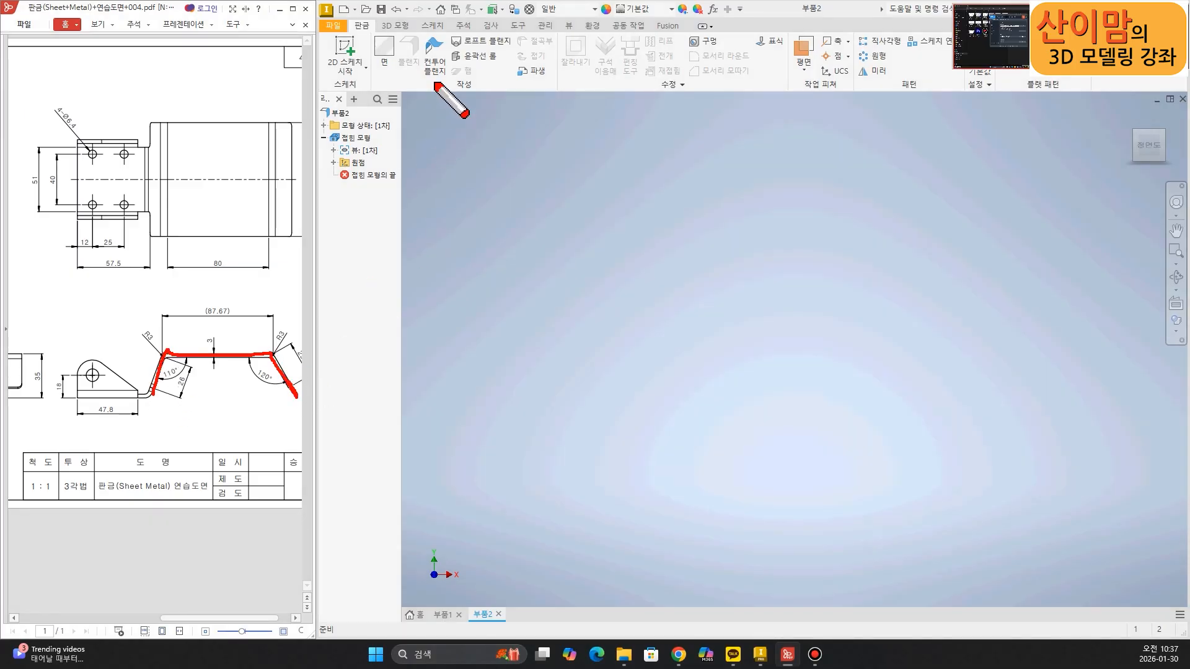
mouse_move(435, 79)
left_mouse_down()
mouse_move(416, 37)
mouse_move(415, 85)
left_mouse_up()
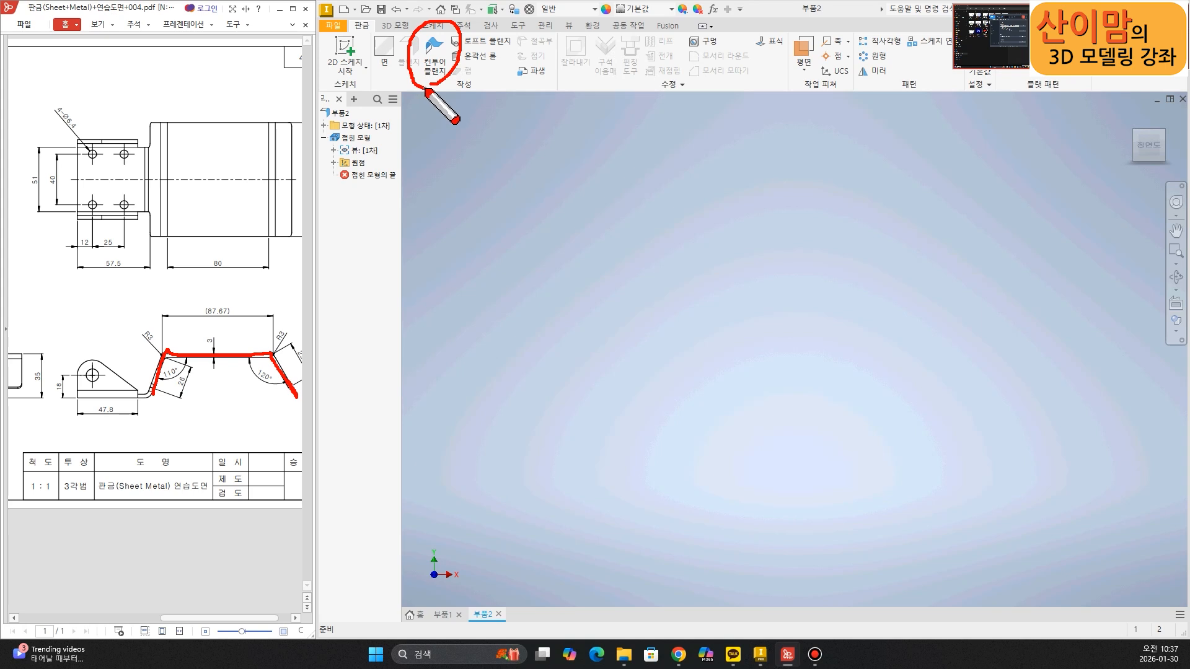
key("Escape")
scroll(239, 505, "down", 3, "ctrl")
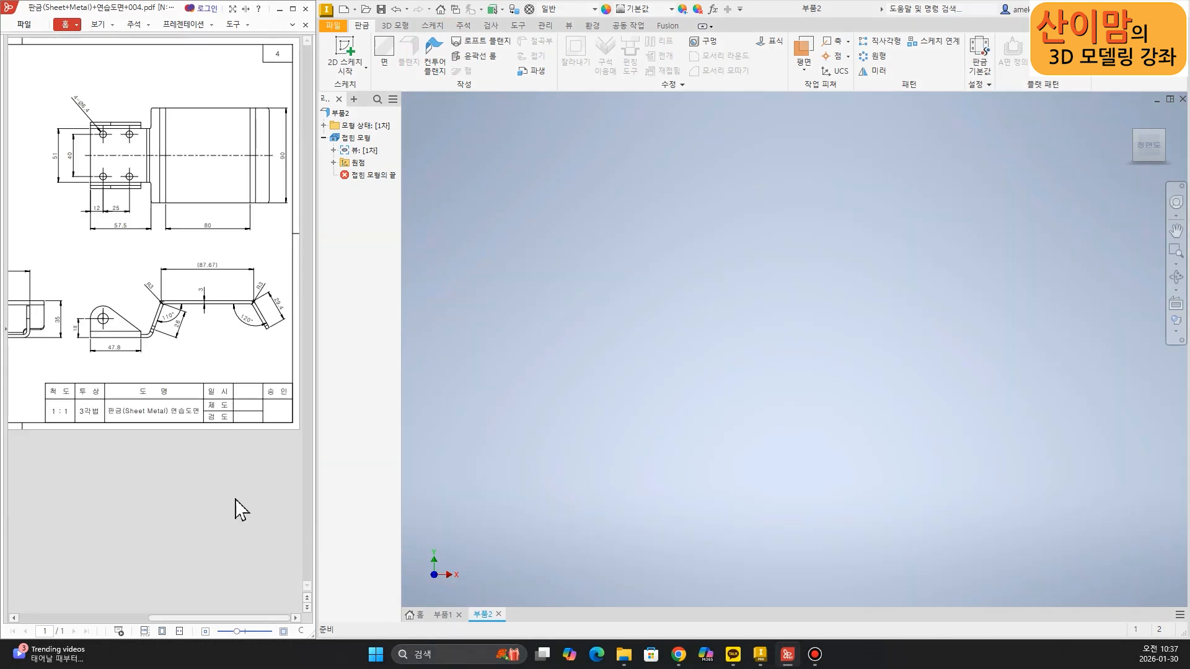
- Examine the U-shaped section in the drawing's front view and relate it to the Flange tool
key("ctrl+2")
mouse_move(74, 211)
left_mouse_down()
mouse_move(72, 236)
mouse_move(122, 235)
mouse_move(121, 200)
left_mouse_up()
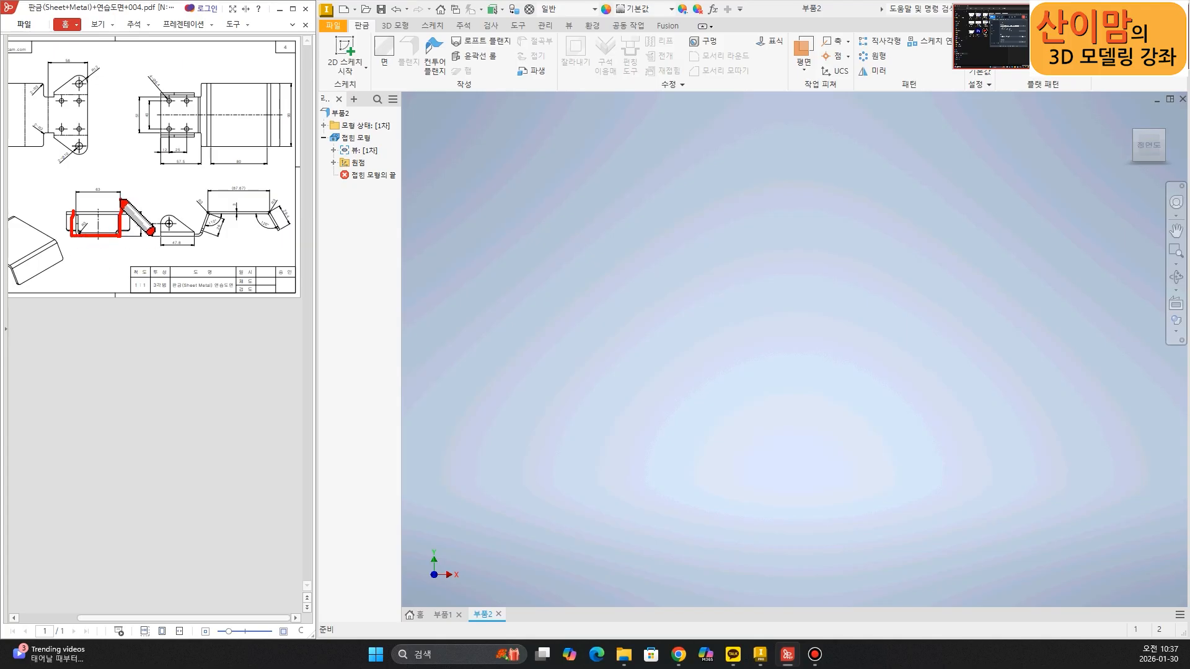
mouse_move(417, 74)
left_mouse_down()
mouse_move(424, 39)
mouse_move(399, 79)
left_mouse_up()
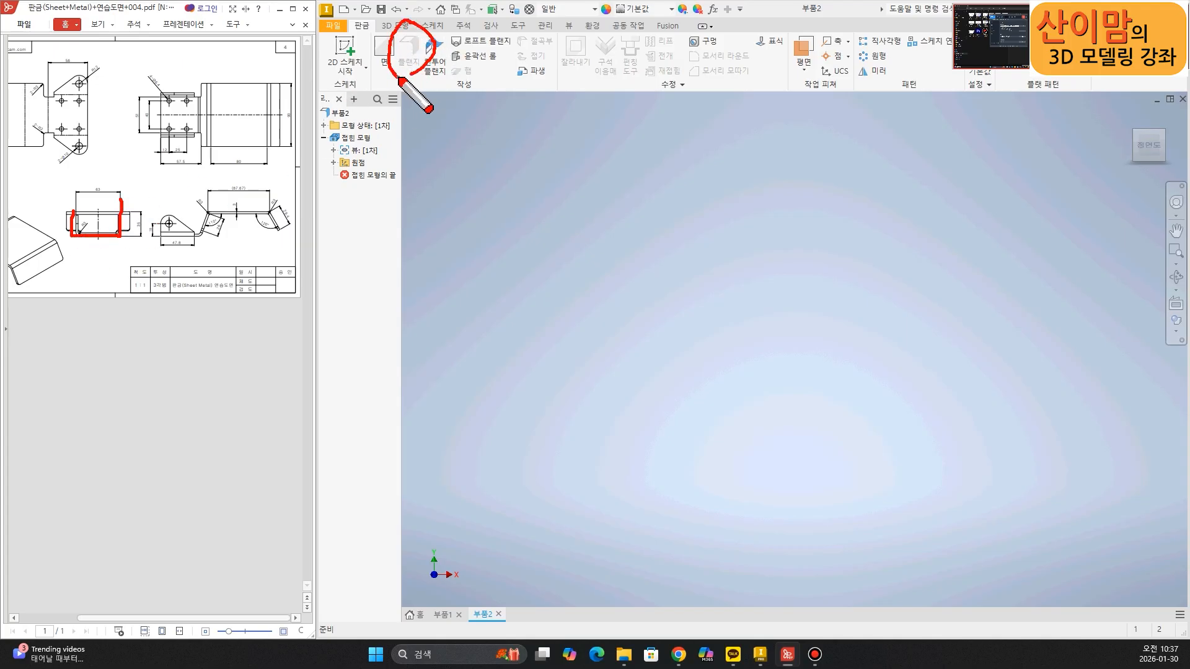
left_click_drag(364, 78, 555, 88)
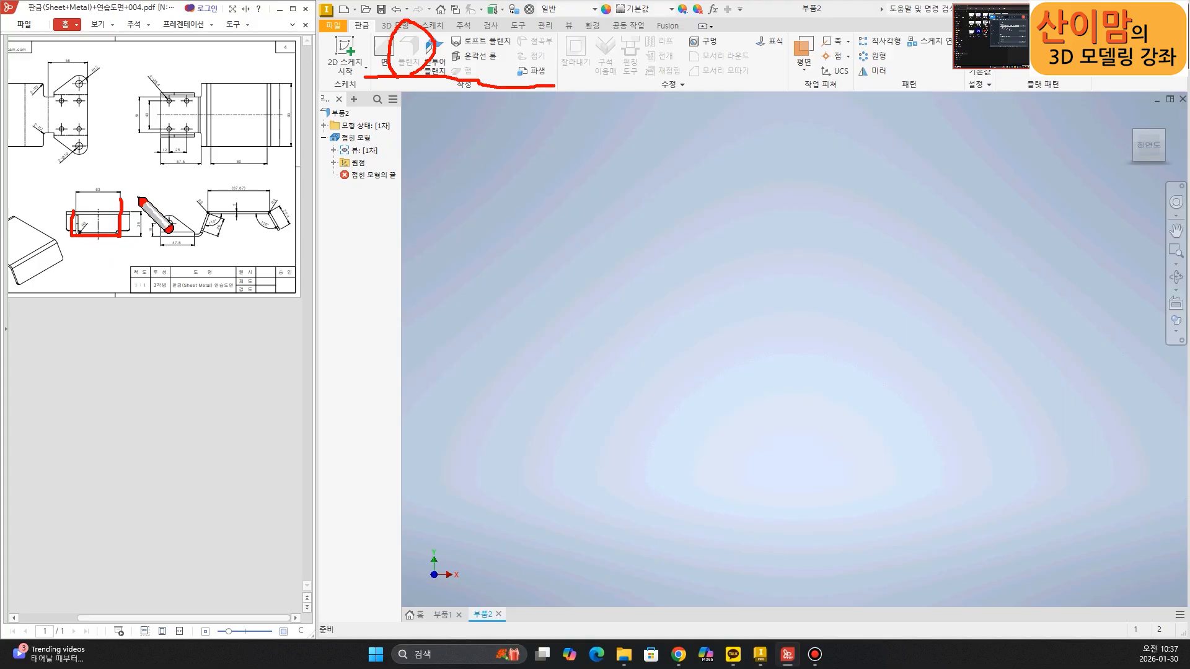
key("Escape")
- Examine the sheet thickness and the bend radii given in the drawing's side view
scroll(245, 245, "up", 3, "ctrl")
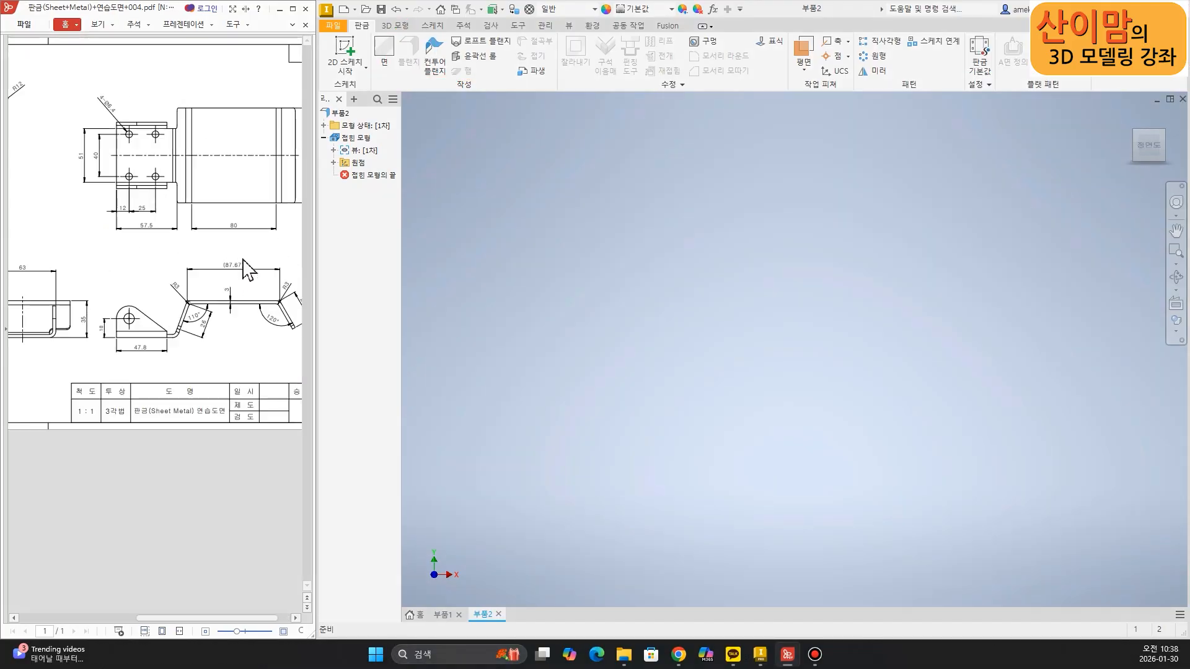
key("ctrl+2")
mouse_move(231, 385)
left_mouse_down()
mouse_move(221, 327)
mouse_move(229, 387)
left_mouse_up()
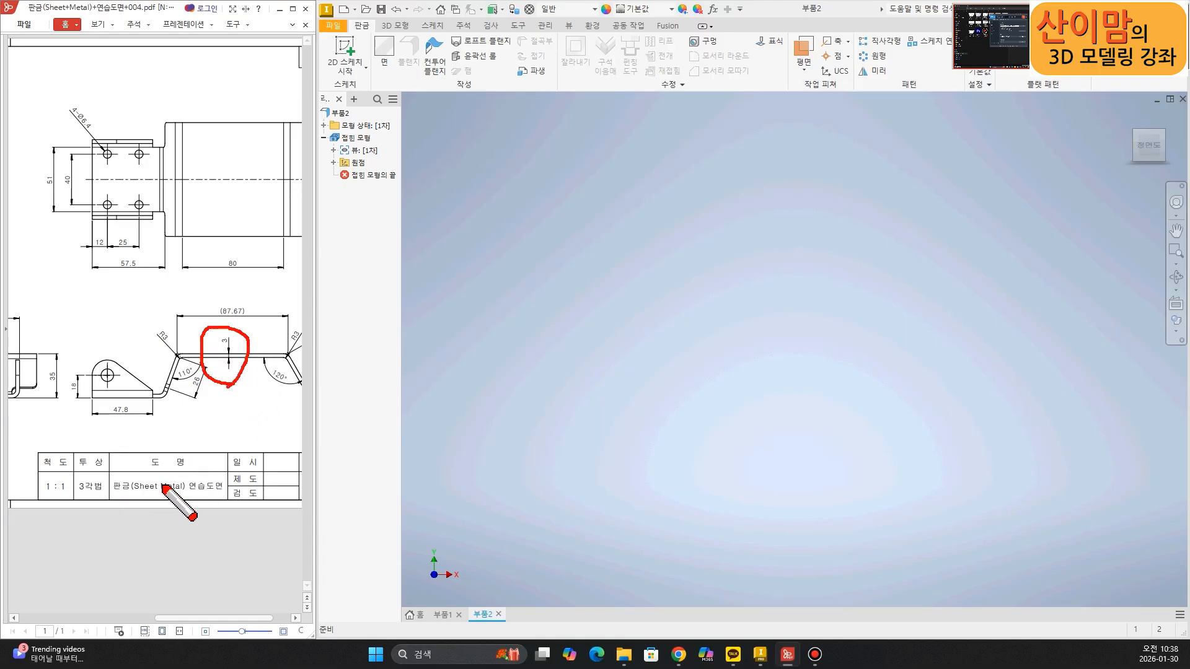
mouse_move(162, 476)
left_mouse_down()
mouse_move(141, 499)
mouse_move(165, 500)
left_mouse_up()
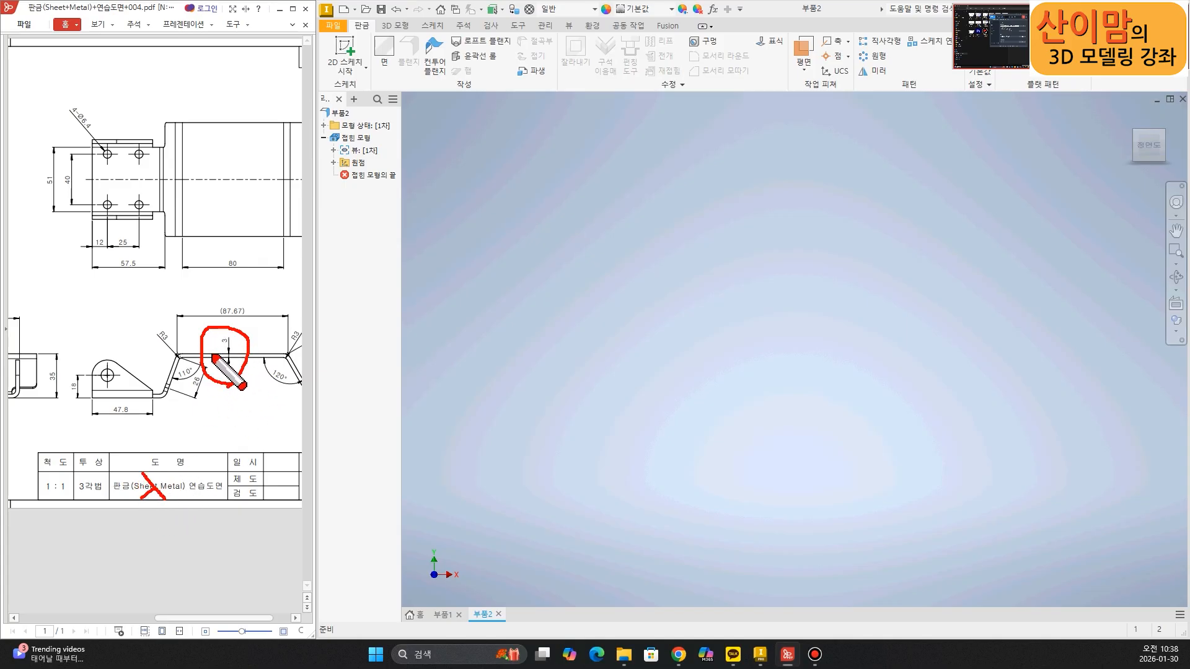
key("Escape")
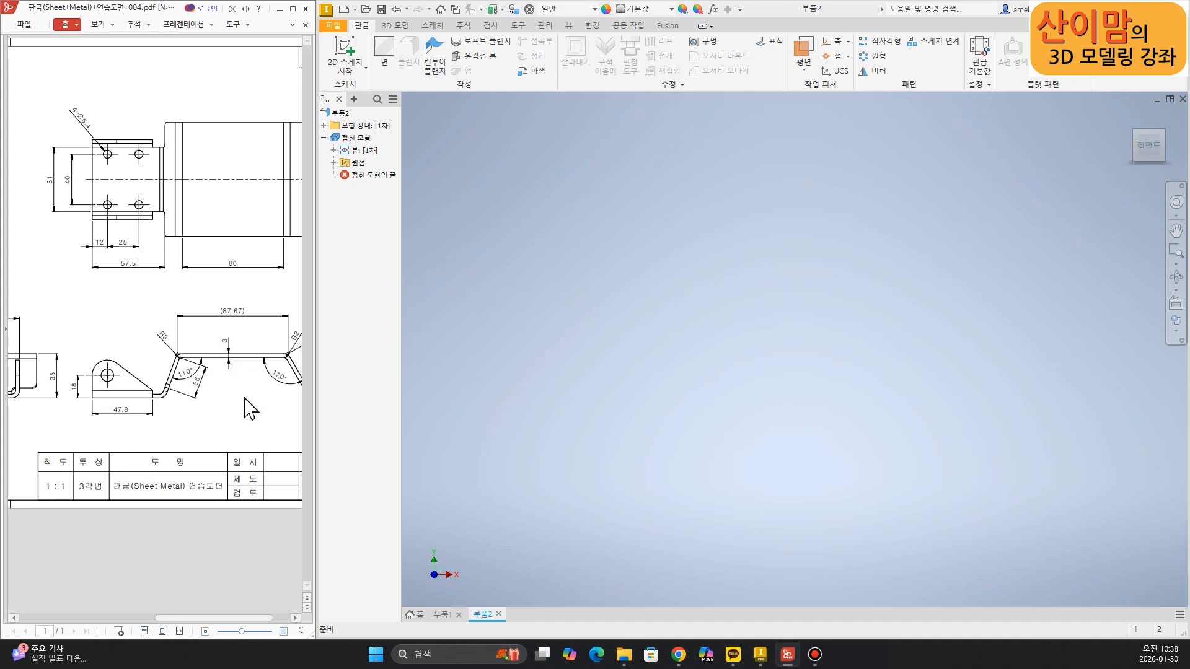
key("ctrl+alt+d")
mouse_move(214, 375)
left_mouse_down()
mouse_move(222, 321)
mouse_move(203, 370)
mouse_move(215, 379)
mouse_move(163, 338)
mouse_move(159, 369)
left_mouse_up()
mouse_move(274, 364)
left_mouse_down()
mouse_move(298, 366)
mouse_move(254, 321)
mouse_move(258, 359)
left_mouse_up()
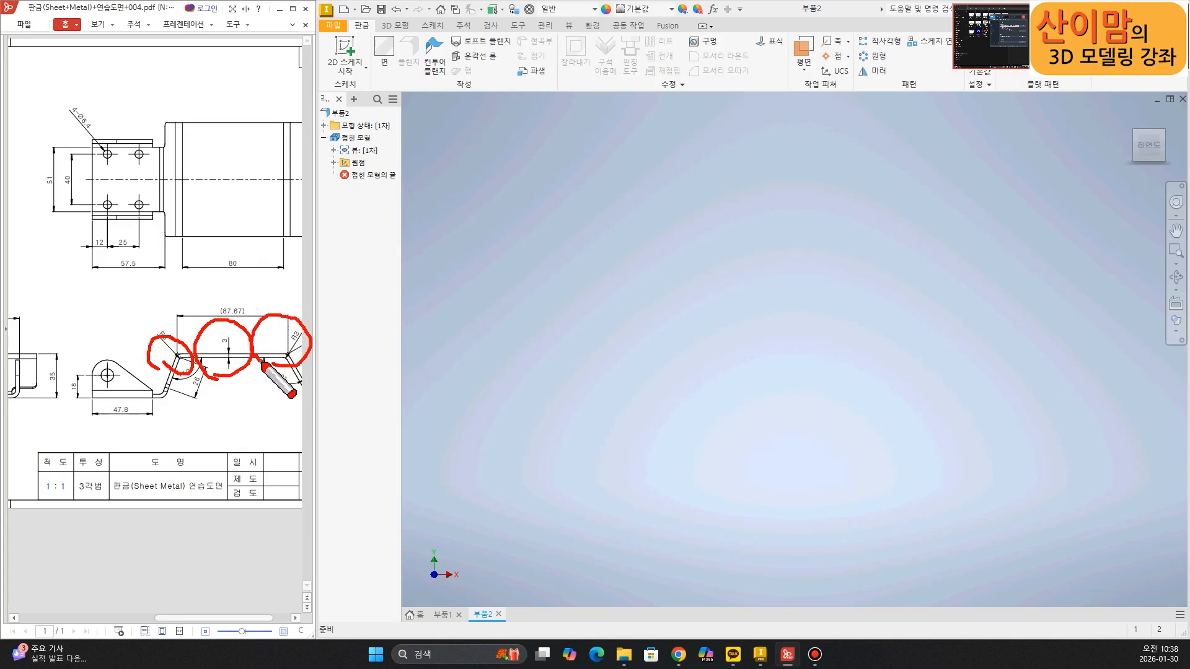
key("Escape")
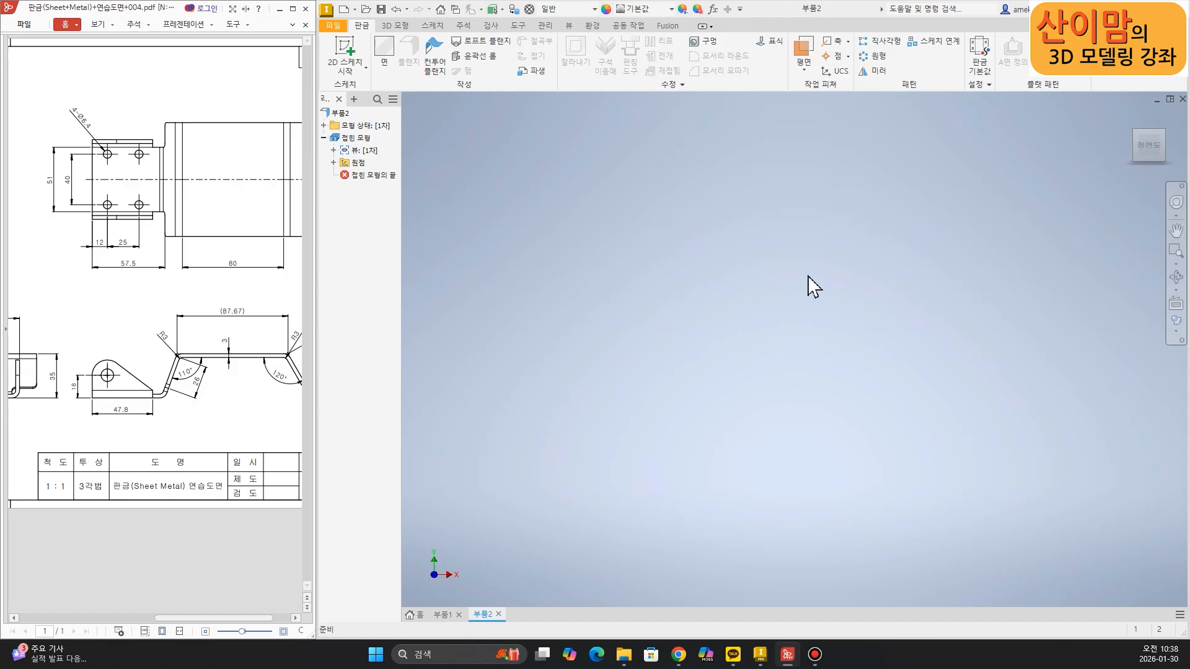
- In the sheet metal defaults, stop using the thickness from the rule and set the thickness to 3 mm
key("ctrl+alt+d")
mouse_move(984, 89)
left_mouse_down()
mouse_move(972, 14)
mouse_move(984, 93)
left_mouse_up()
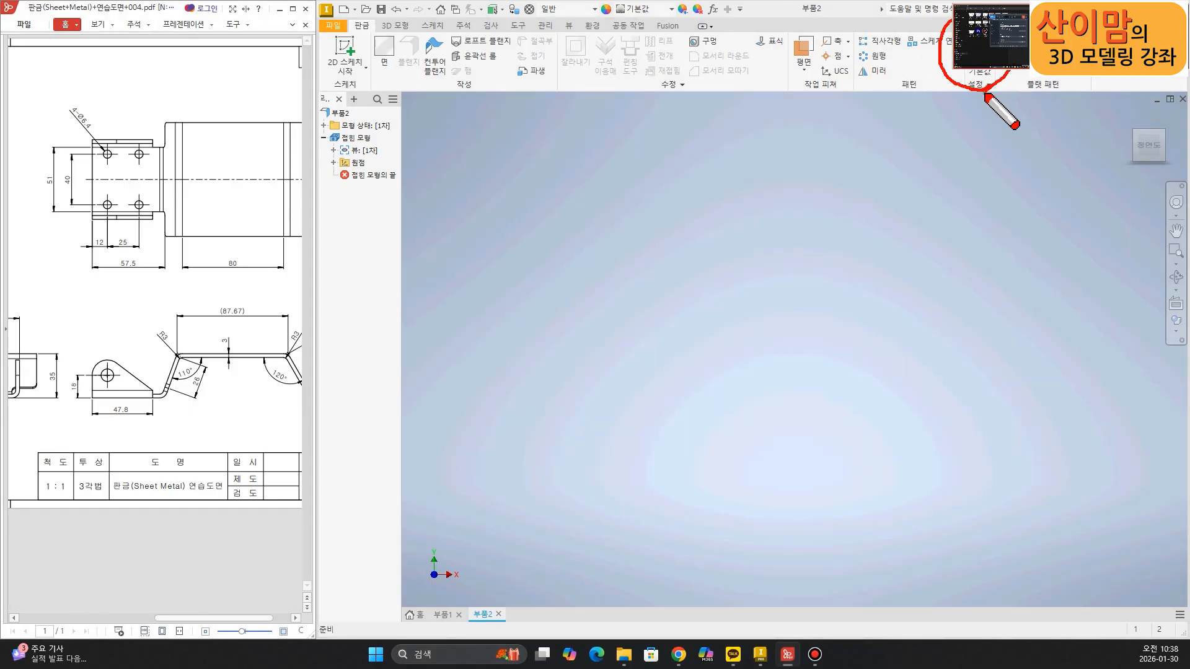
key("Escape")
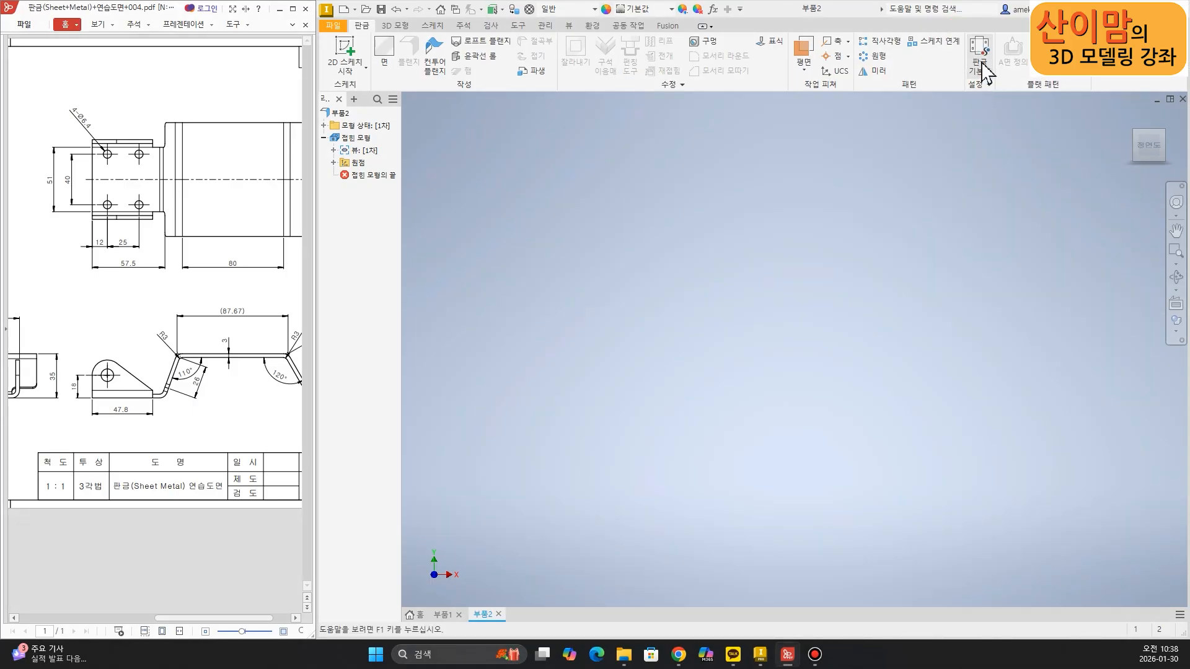
left_click(984, 70)
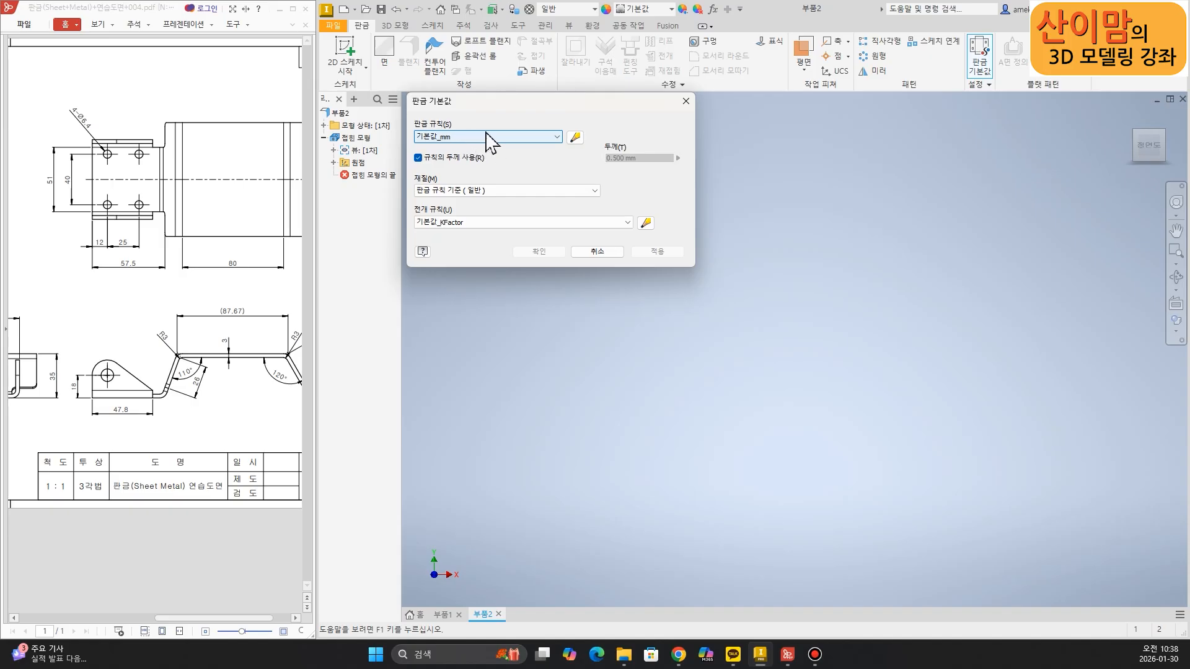
left_click(419, 158)
left_click(660, 158)
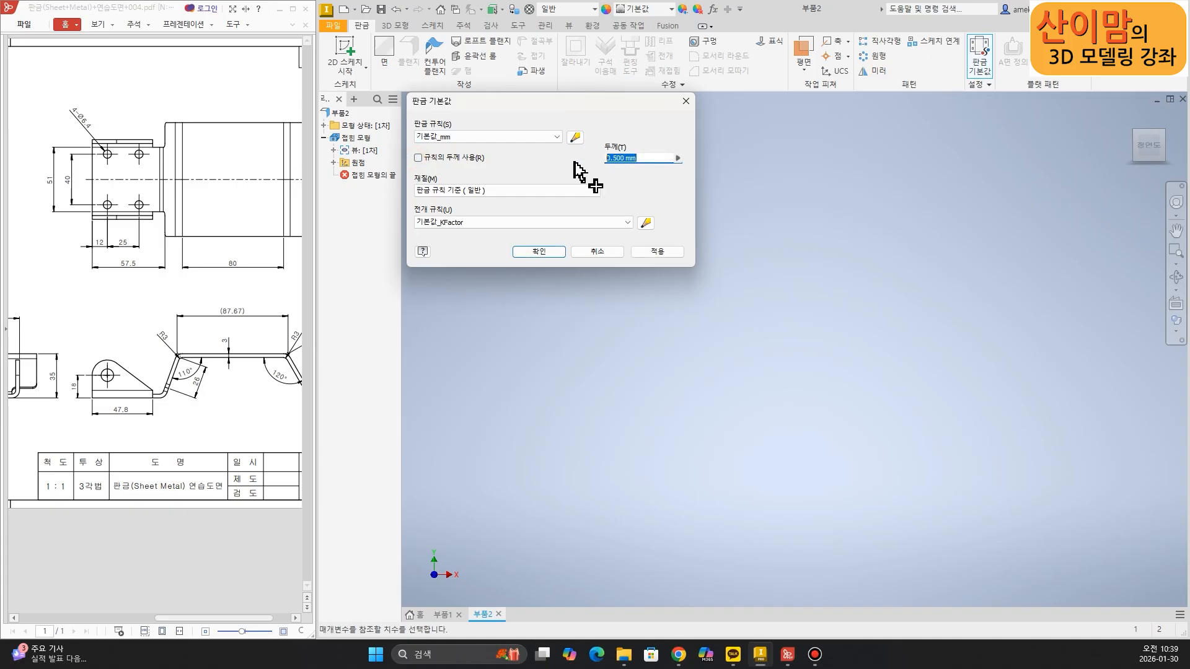
type("3")
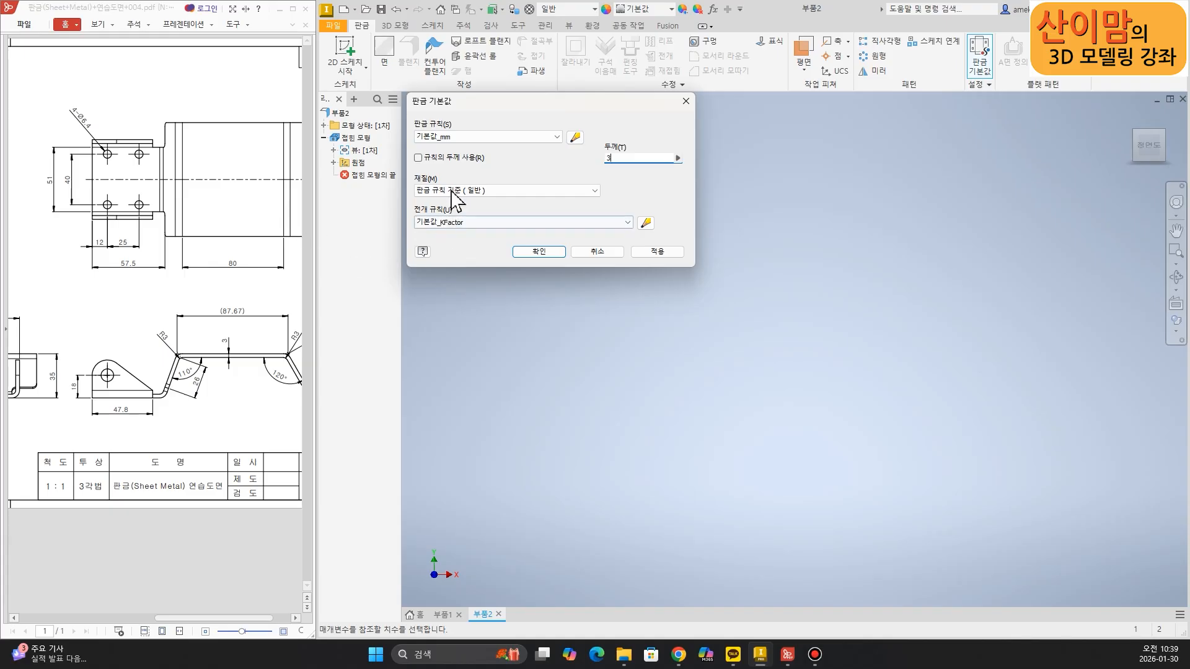
- Look through the material choices, keep the material set by the sheet metal rule, and accept the sheet metal defaults
left_click(481, 194)
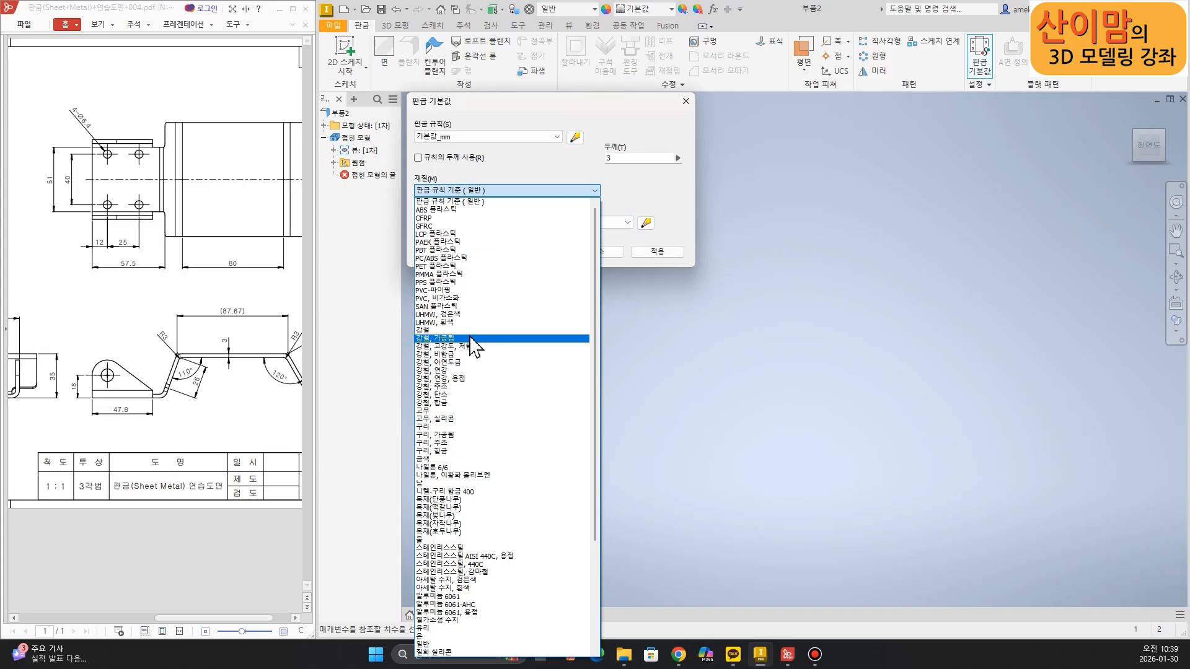
left_click(496, 175)
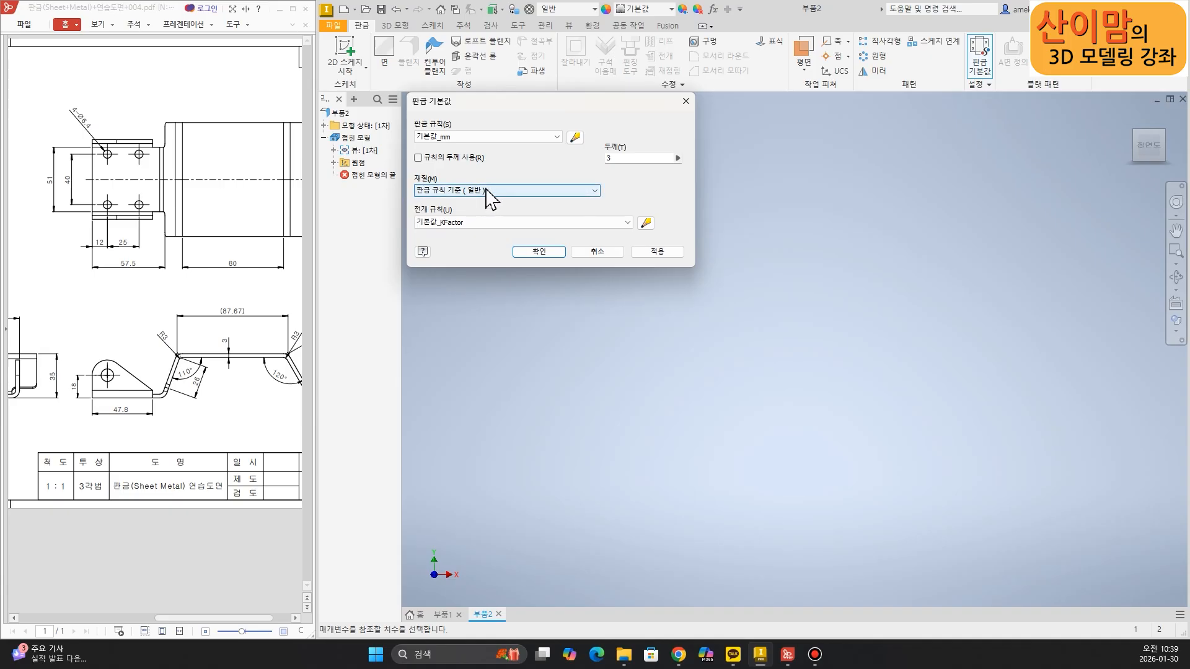
key("ctrl+2")
mouse_move(613, 171)
left_mouse_down()
mouse_move(591, 147)
mouse_move(640, 173)
left_mouse_up()
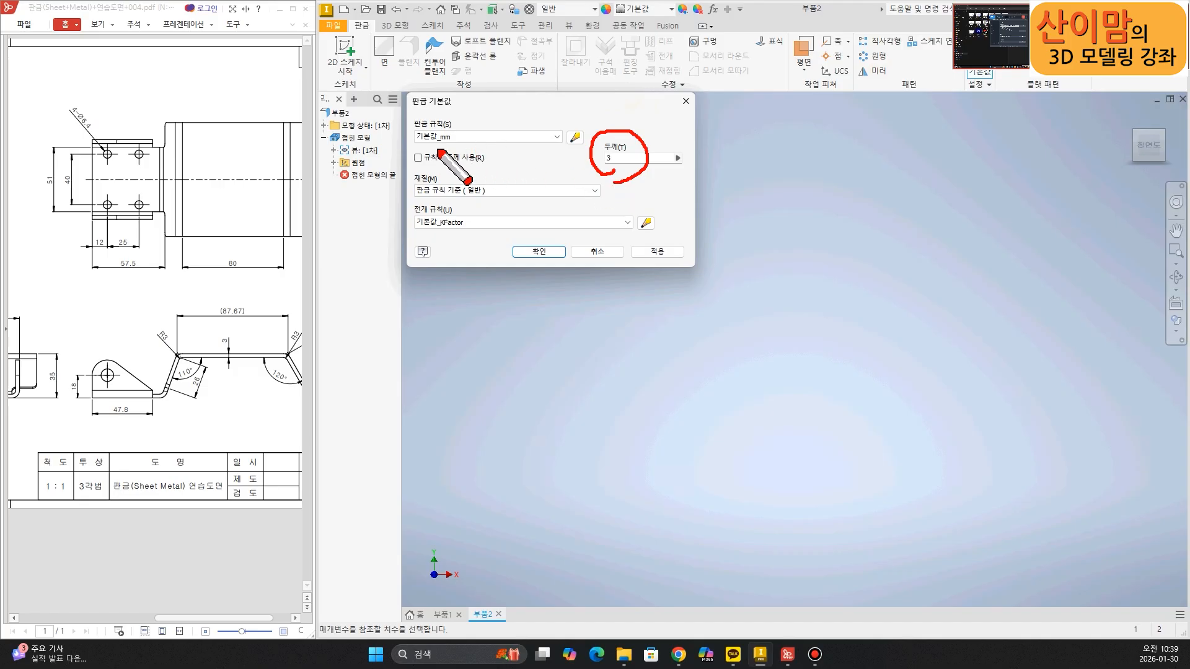
mouse_move(452, 148)
left_mouse_down()
mouse_move(466, 139)
mouse_move(414, 120)
mouse_move(419, 149)
left_mouse_up()
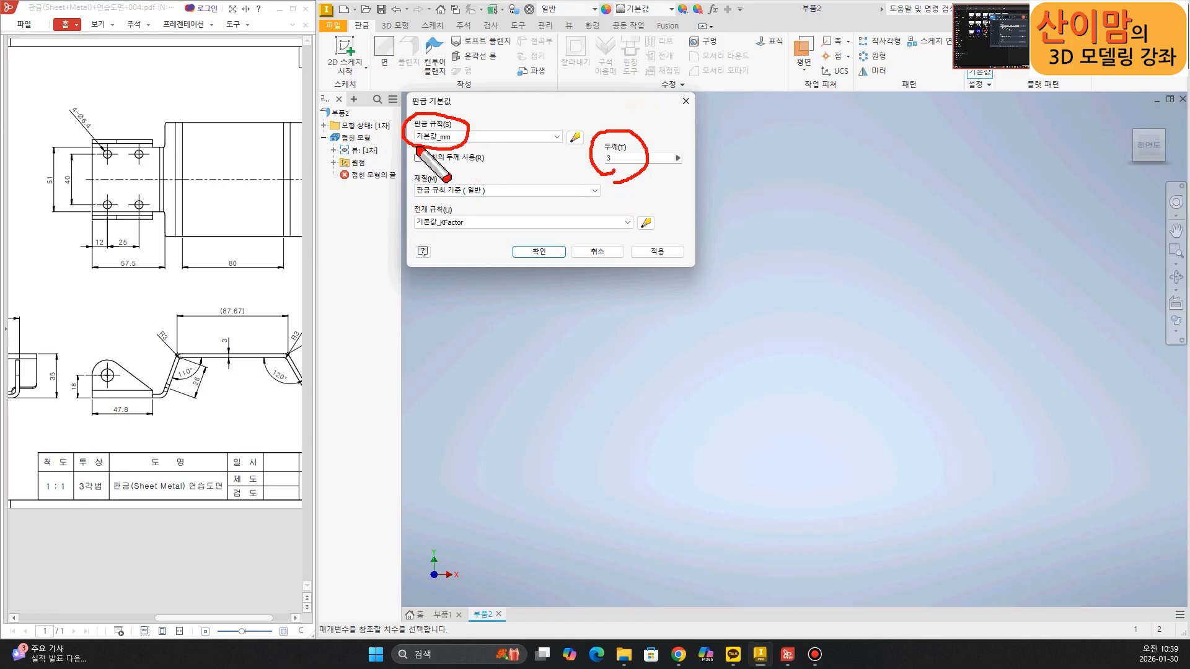
left_click_drag(566, 284, 539, 273)
key("Escape")
left_click(539, 252)
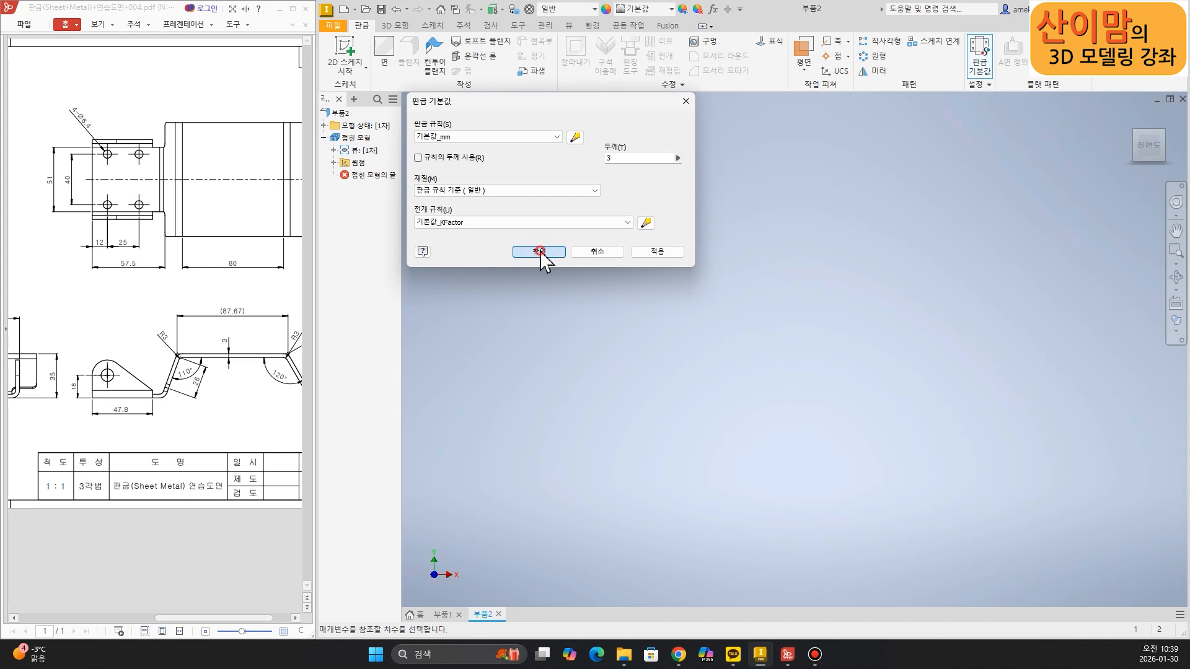
- Start a 2D sketch on the XY plane and plan the bent profile's path from the origin
left_click(261, 408)
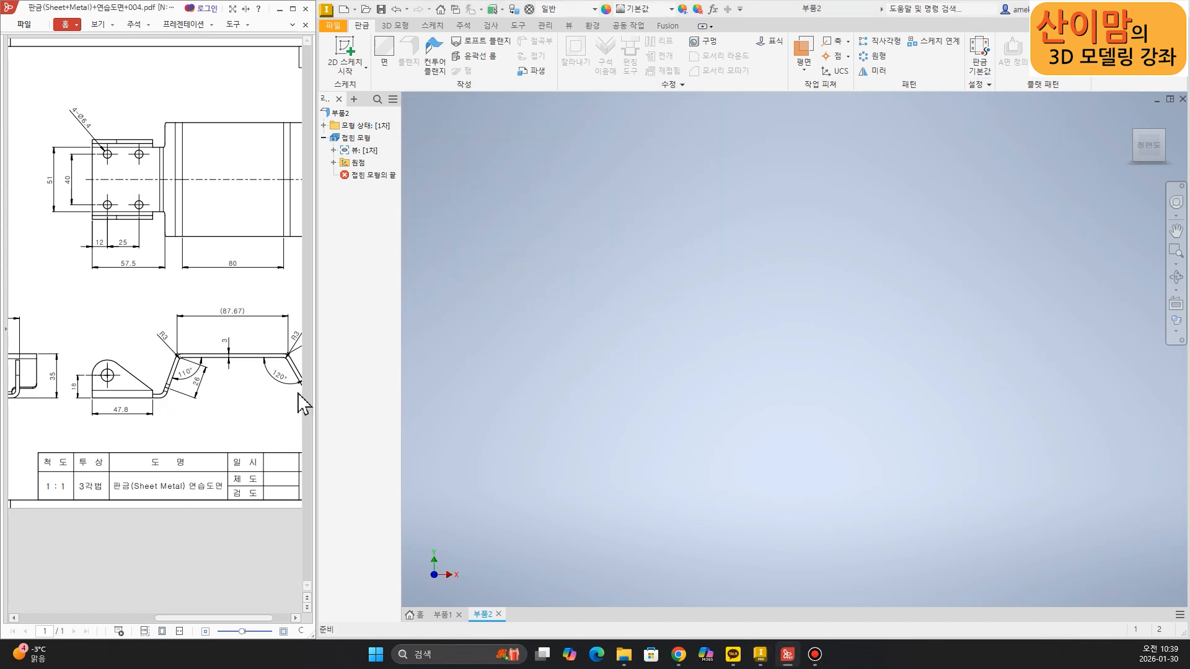
left_click(515, 387)
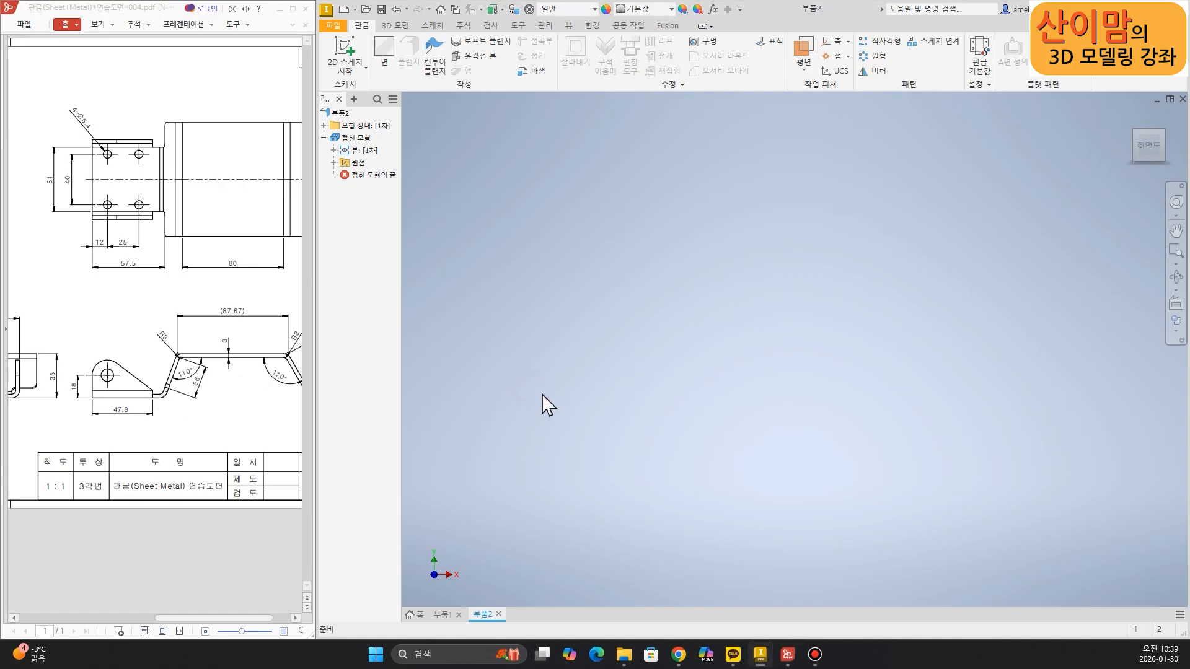
left_click(345, 47)
left_click(713, 192)
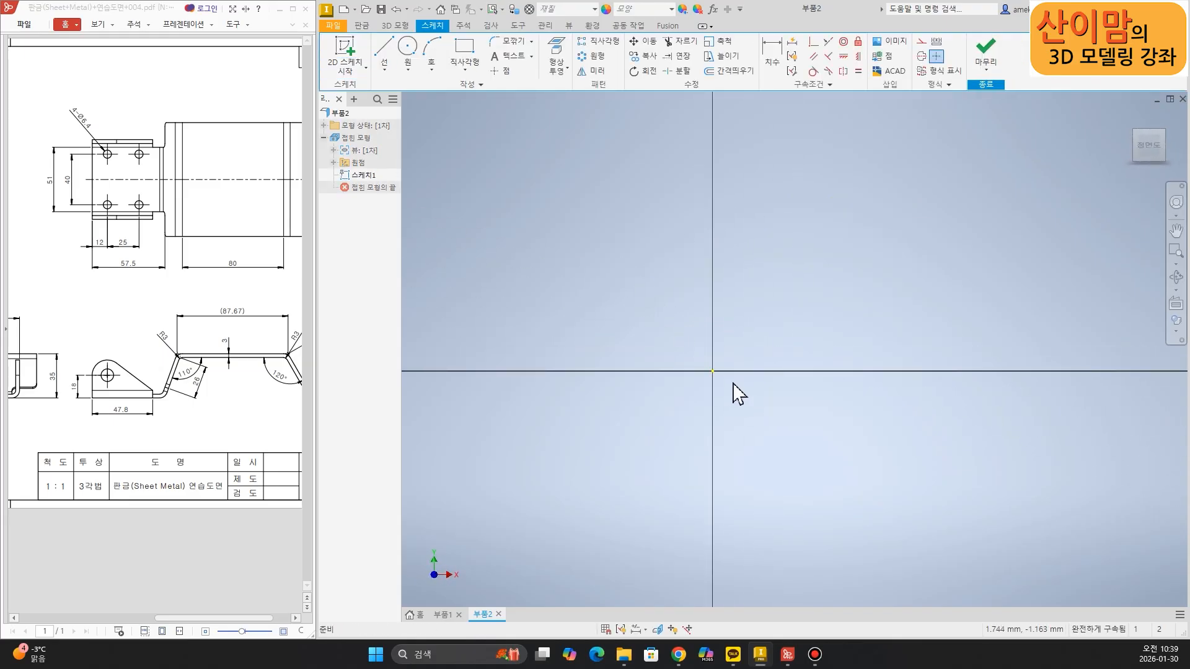
key("ctrl+2")
mouse_move(705, 381)
left_mouse_down()
mouse_move(712, 357)
mouse_move(731, 384)
mouse_move(717, 357)
mouse_move(758, 289)
mouse_move(911, 295)
mouse_move(995, 386)
left_mouse_up()
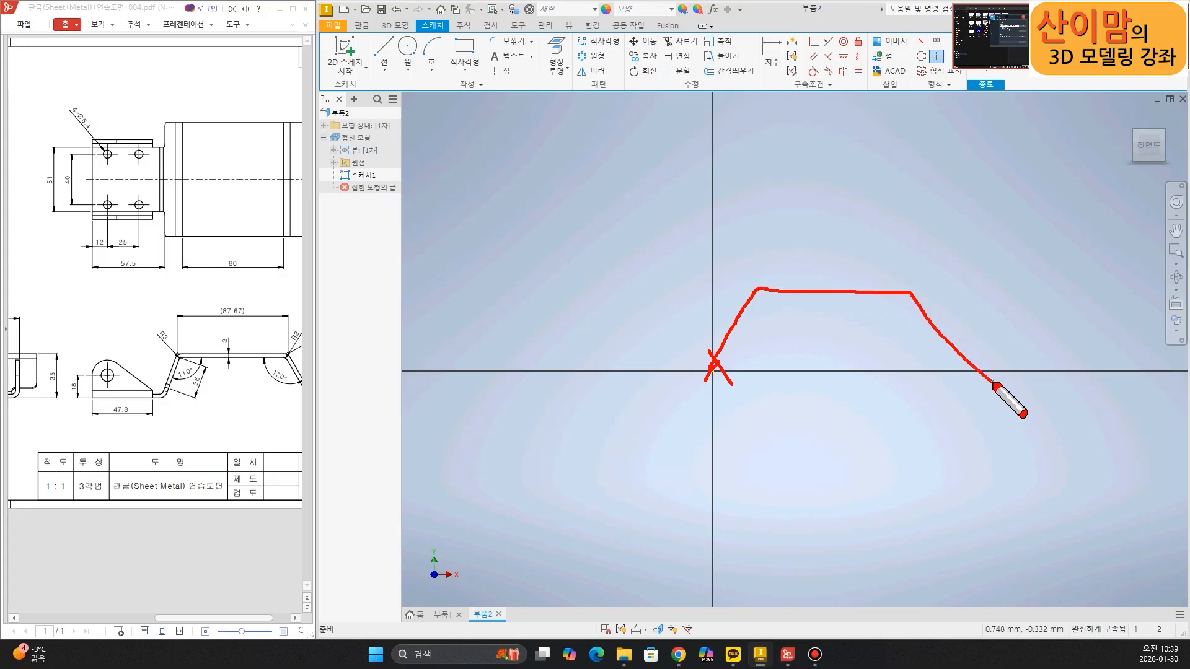
key("Escape")
middle_click_drag(889, 445, 719, 459)
- Sketch an open three-line profile from the origin: a rising line about 12.8 mm, a horizontal about 17.1 mm, and a falling line about 13.8 mm
left_click(384, 55)
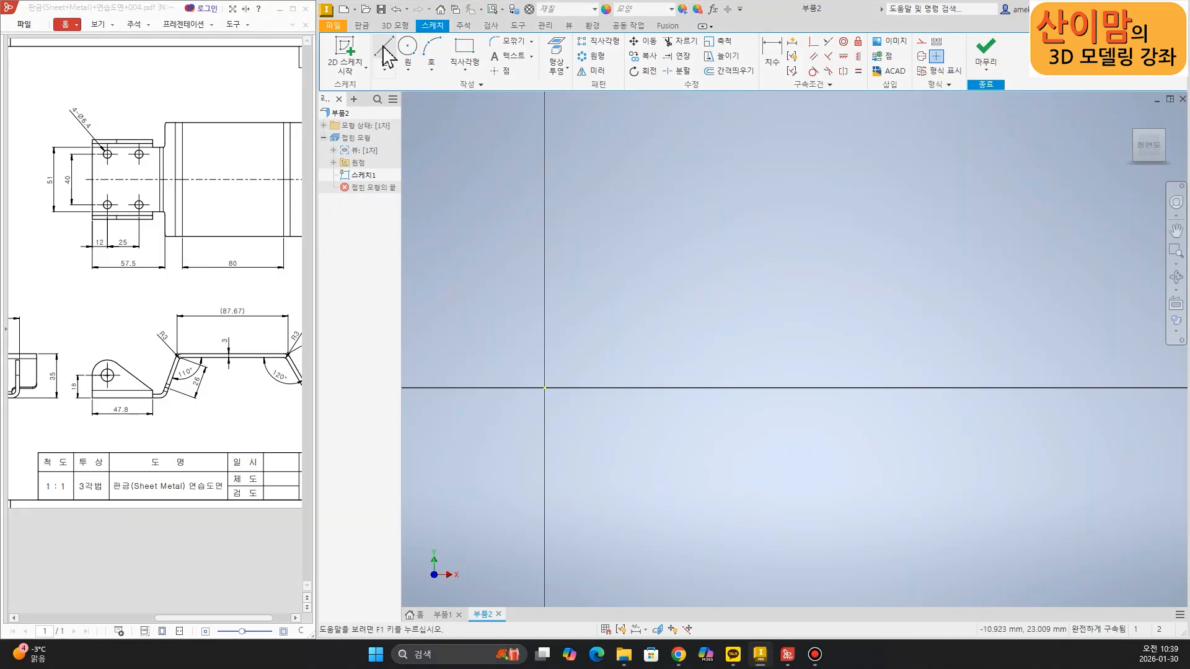
left_click(544, 389)
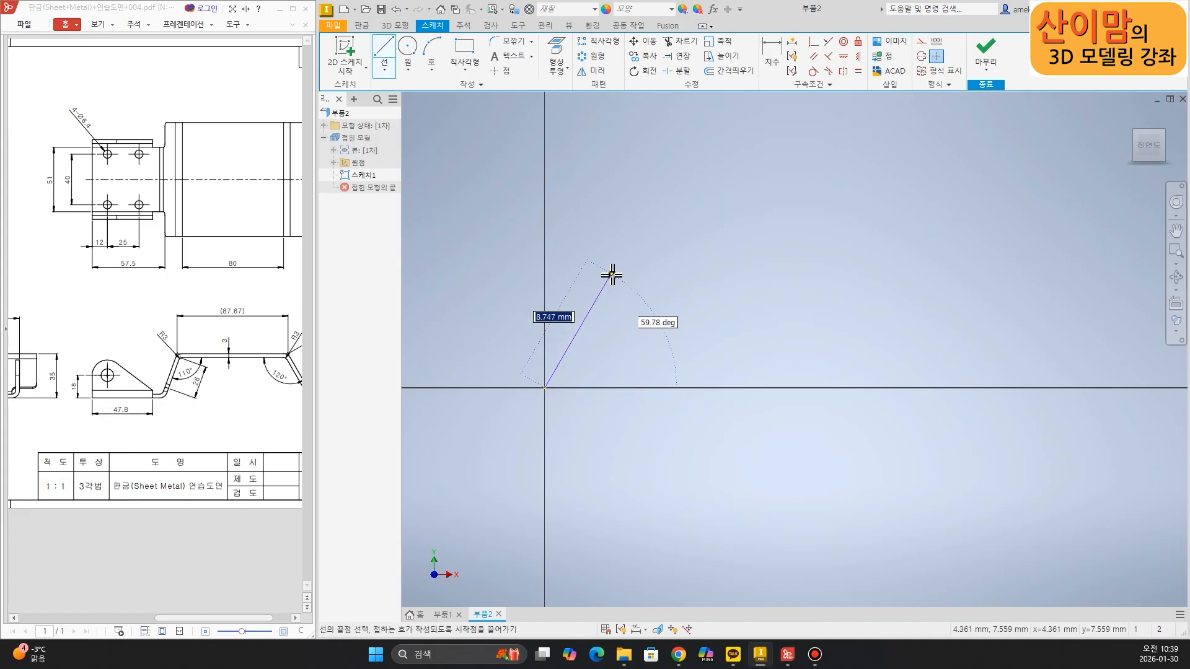
left_click(640, 223)
left_click(894, 223)
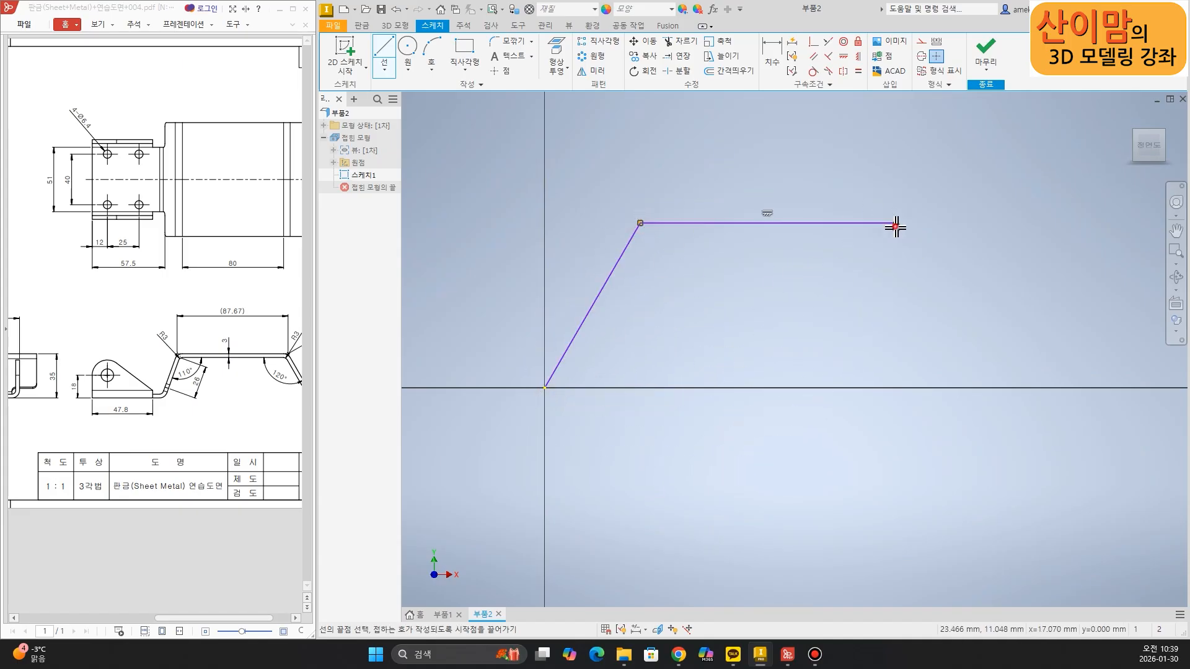
left_click(1022, 385)
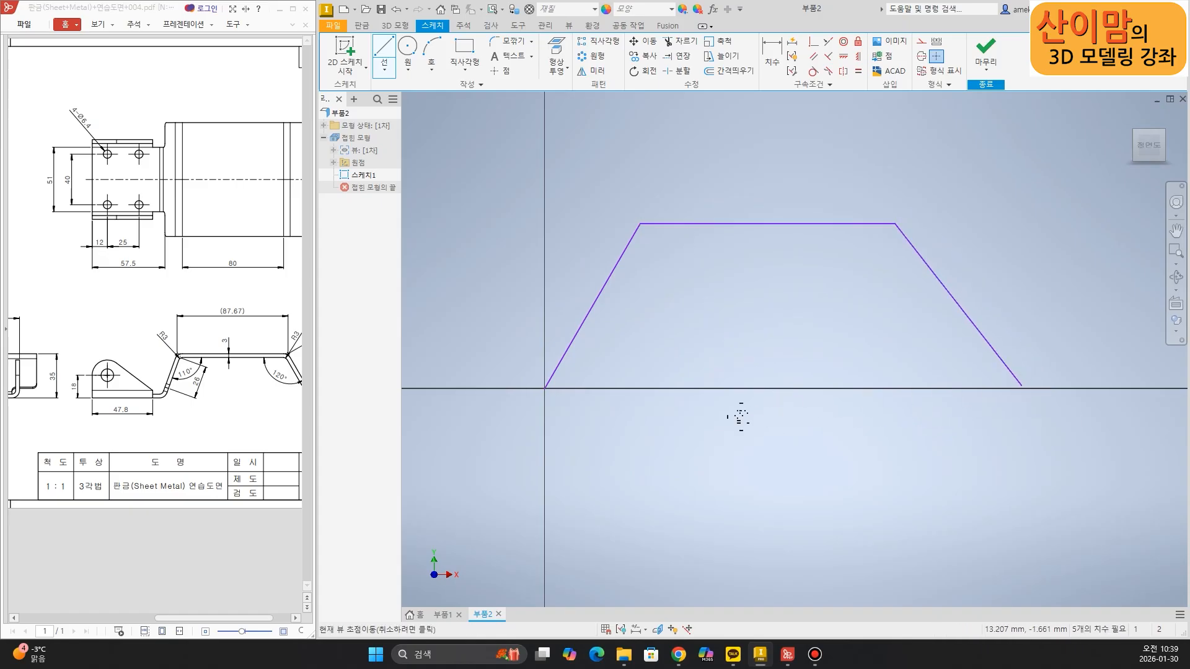
middle_click_drag(738, 411, 717, 439)
key("Escape")
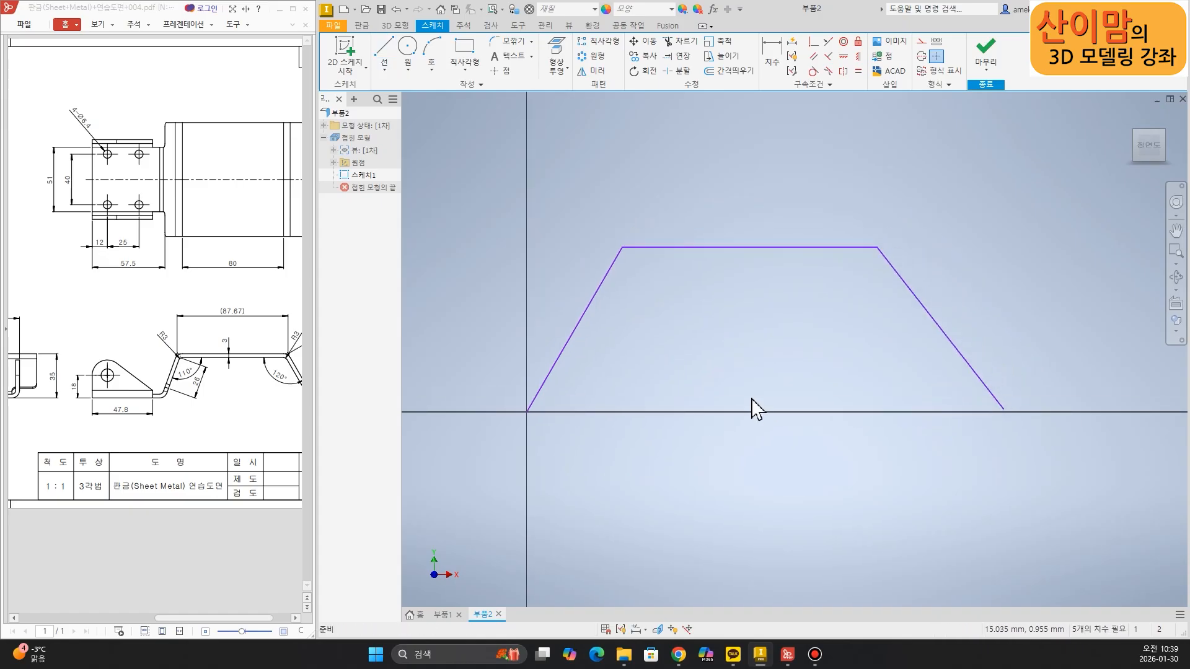
- Dimension the slanted line that starts at the origin with an aligned length of 26 mm
left_click(775, 50)
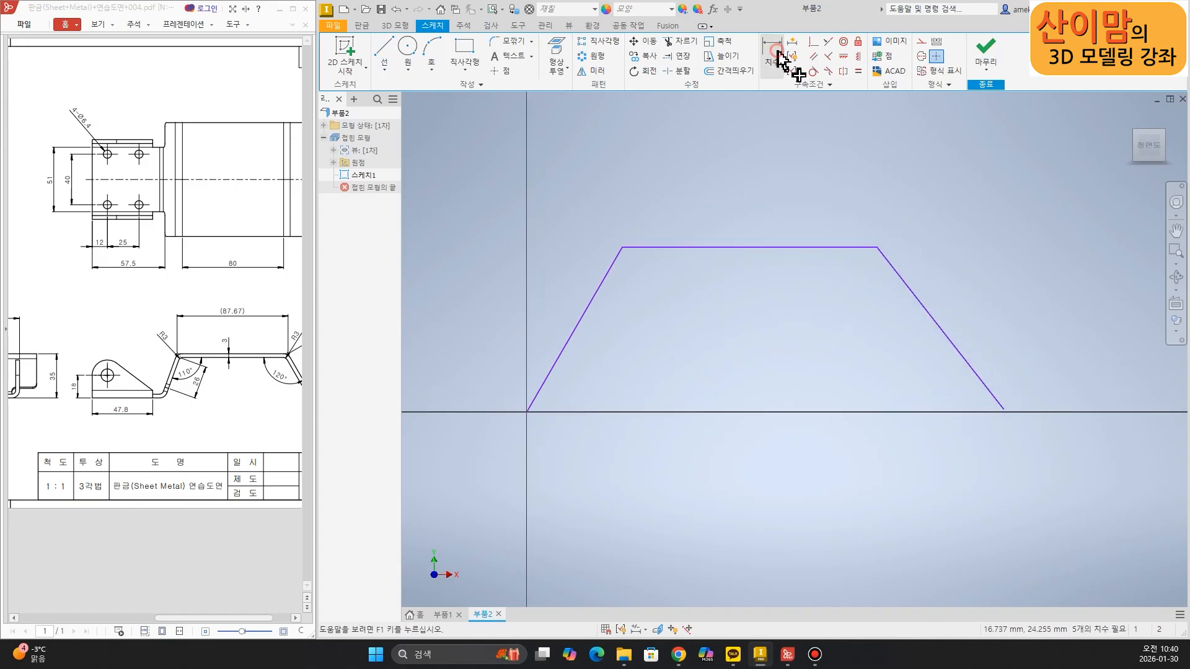
left_click(594, 289)
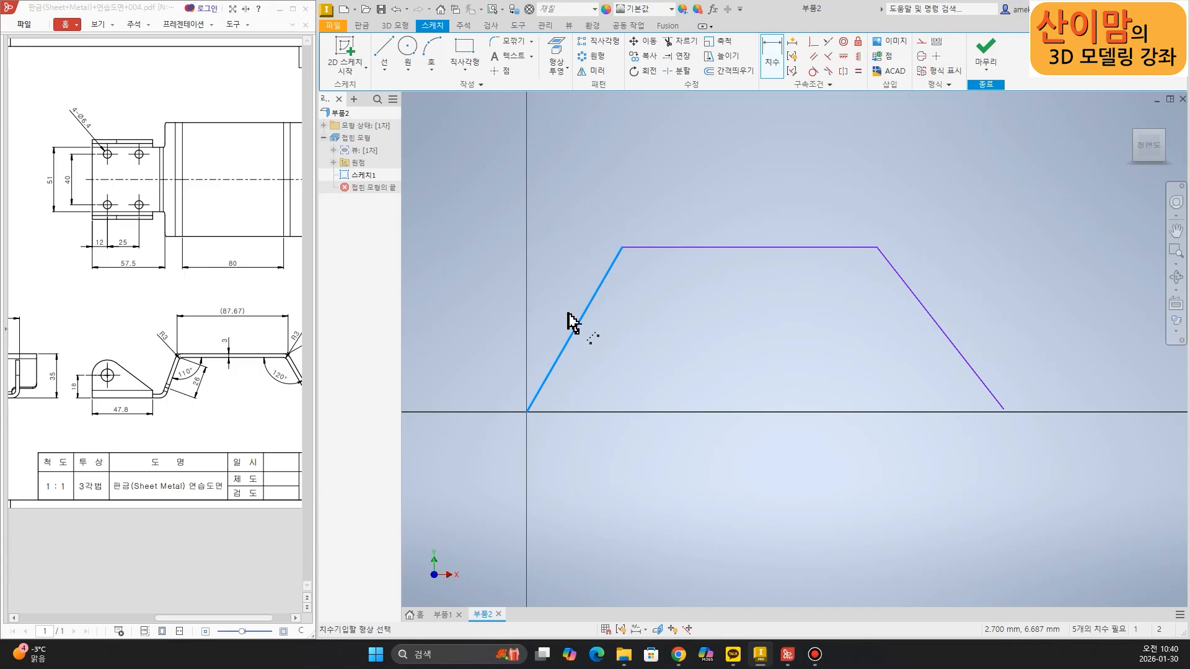
left_click(567, 313)
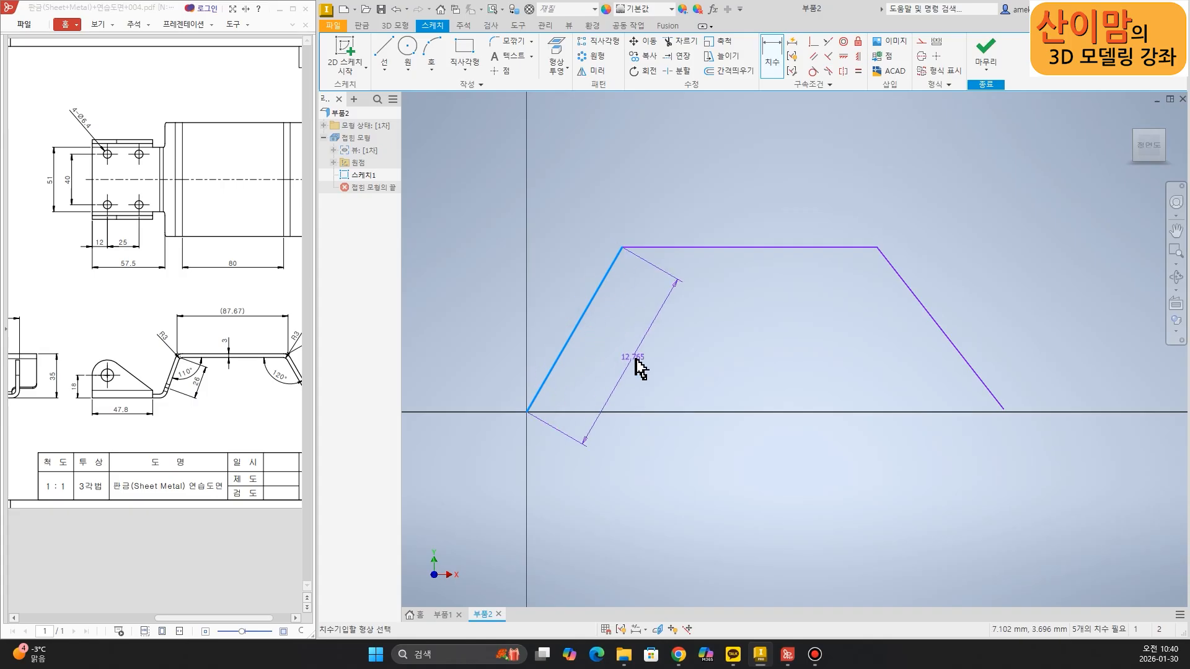
left_click(648, 371)
key("Return")
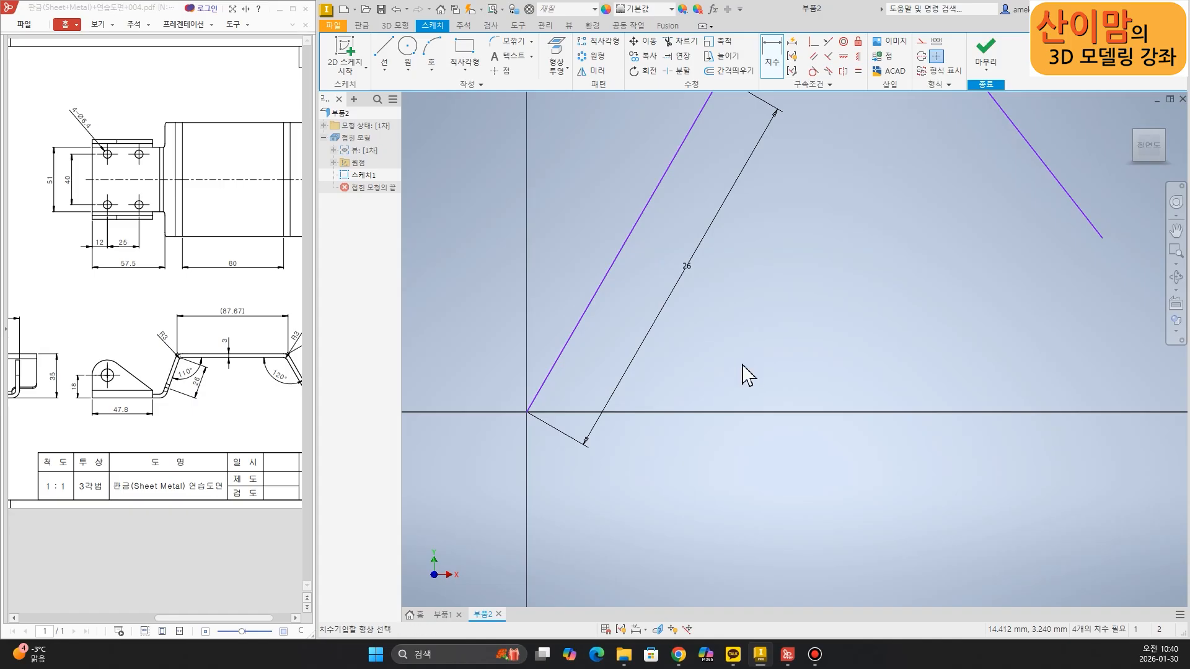
- Dimension the profile's horizontal top line to 87.67 mm
scroll(691, 313, "up", 2)
mouse_move(690, 309)
middle_mouse_down()
mouse_move(663, 359)
mouse_move(665, 397)
middle_mouse_up()
scroll(665, 398, "down", 4)
left_click(839, 231)
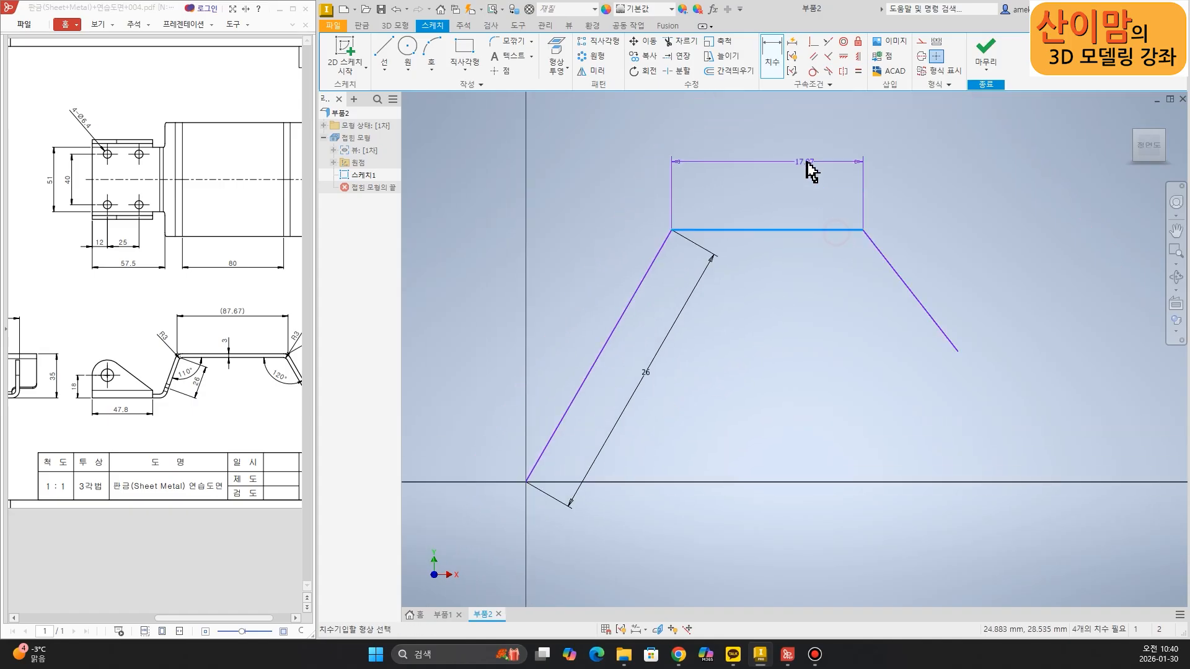
left_click(806, 160)
type("87.67")
key("Return")
- Check the far leg's length in the drawing's side view and dimension the falling line to 29.4 mm
scroll(640, 287, "down", 2)
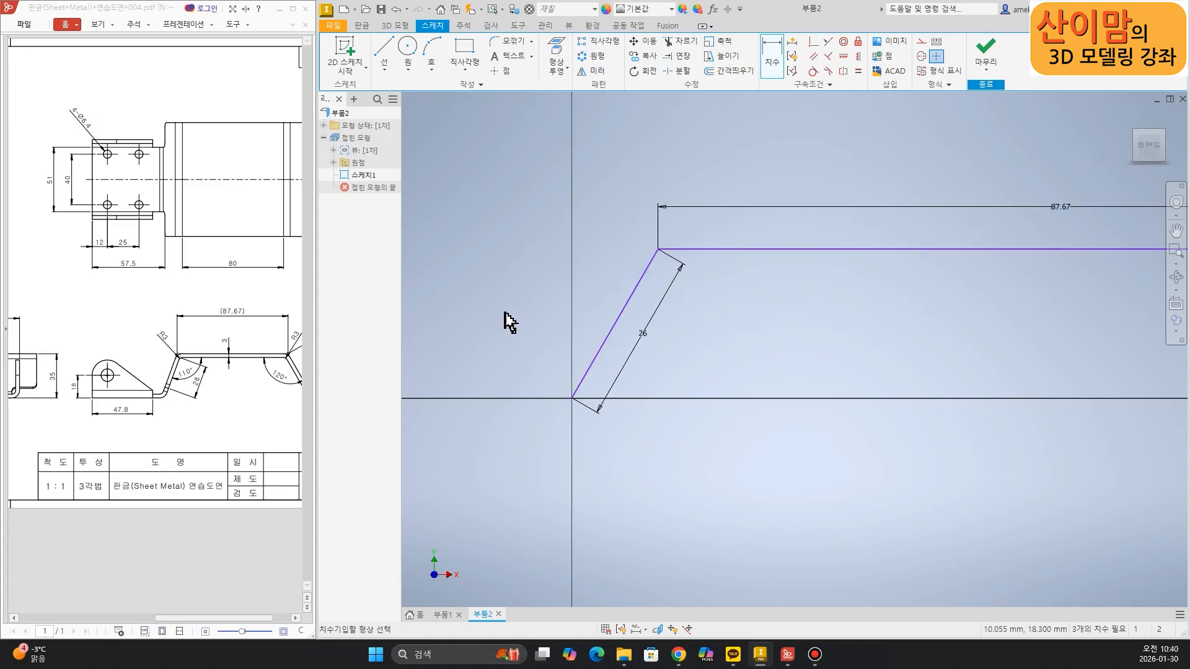
left_click_drag(205, 618, 223, 619)
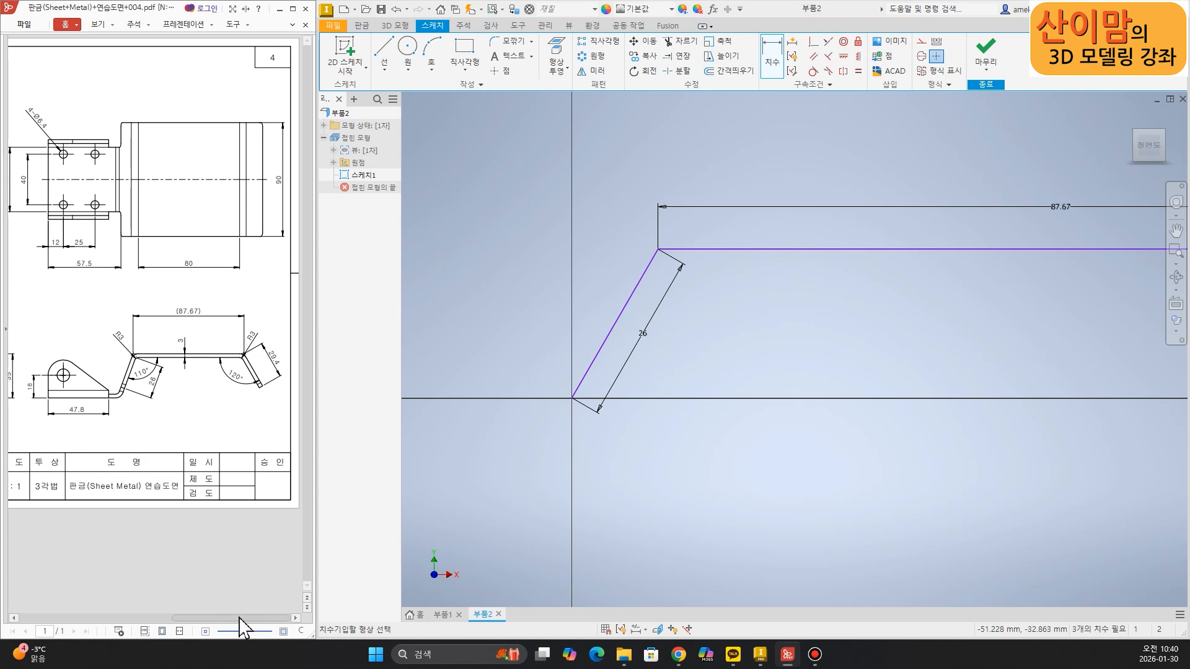
middle_click_drag(905, 462, 659, 493)
middle_click_drag(934, 371, 782, 412)
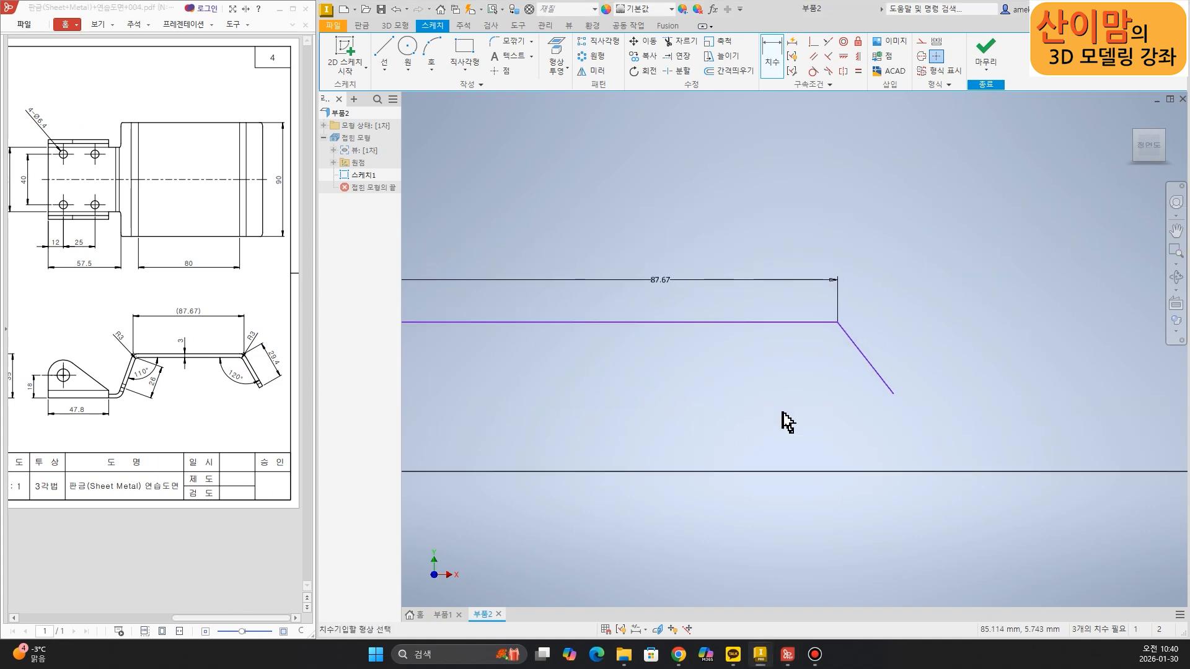
left_click(883, 381)
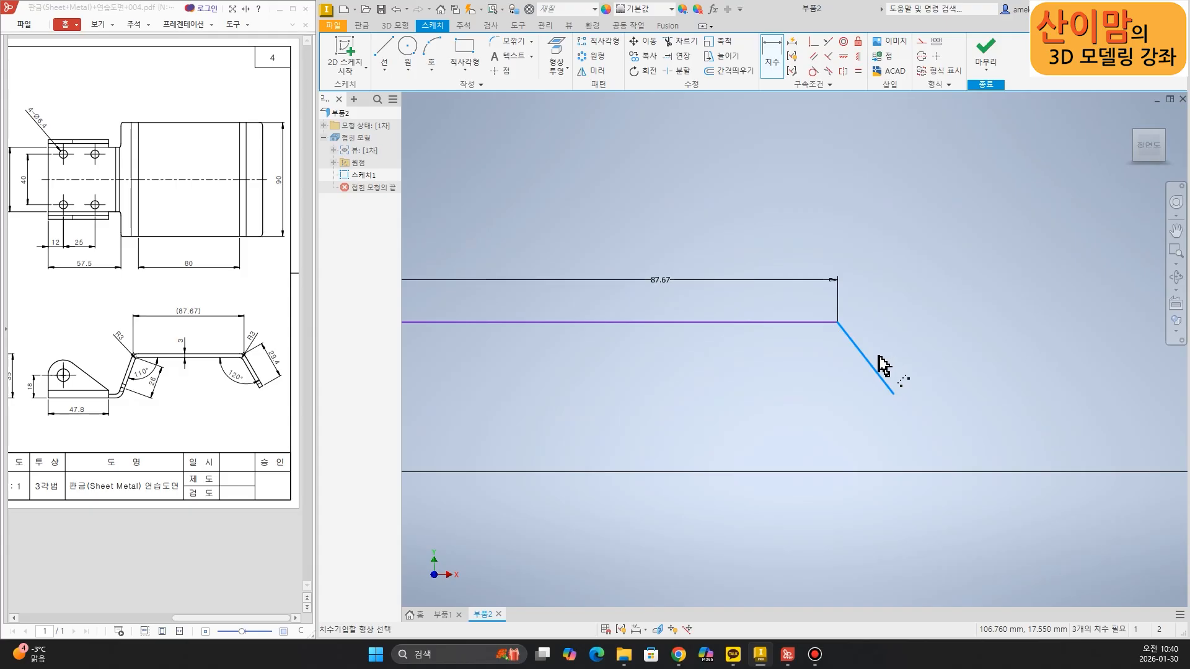
left_click(890, 309)
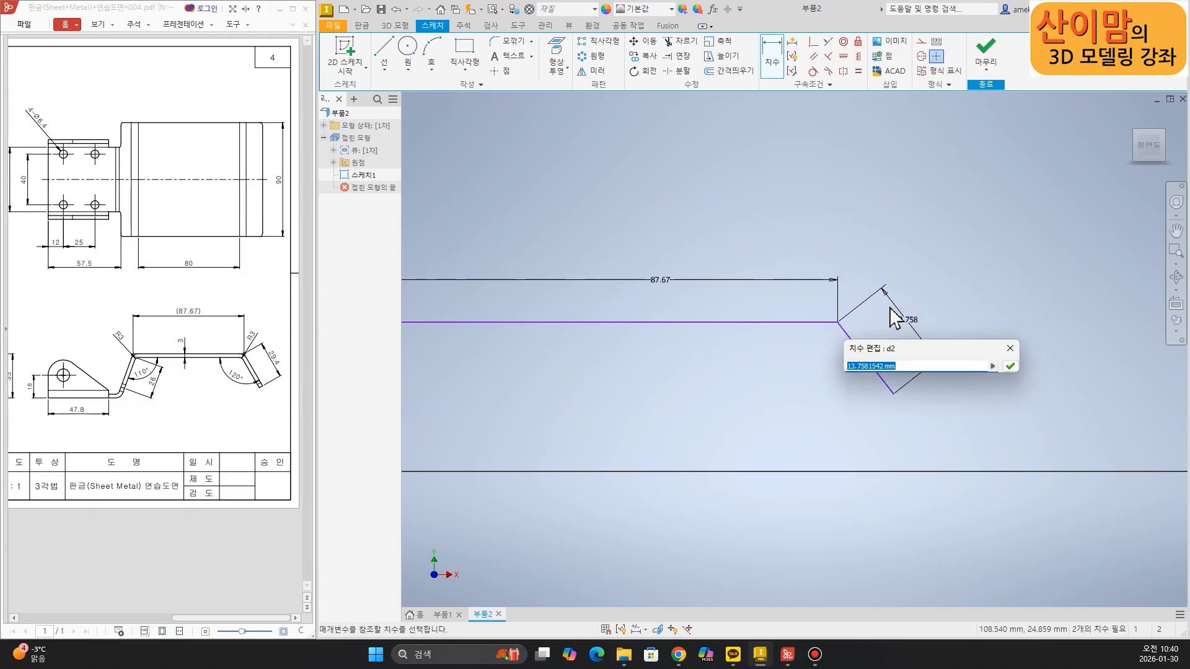
type("29.4")
key("Return")
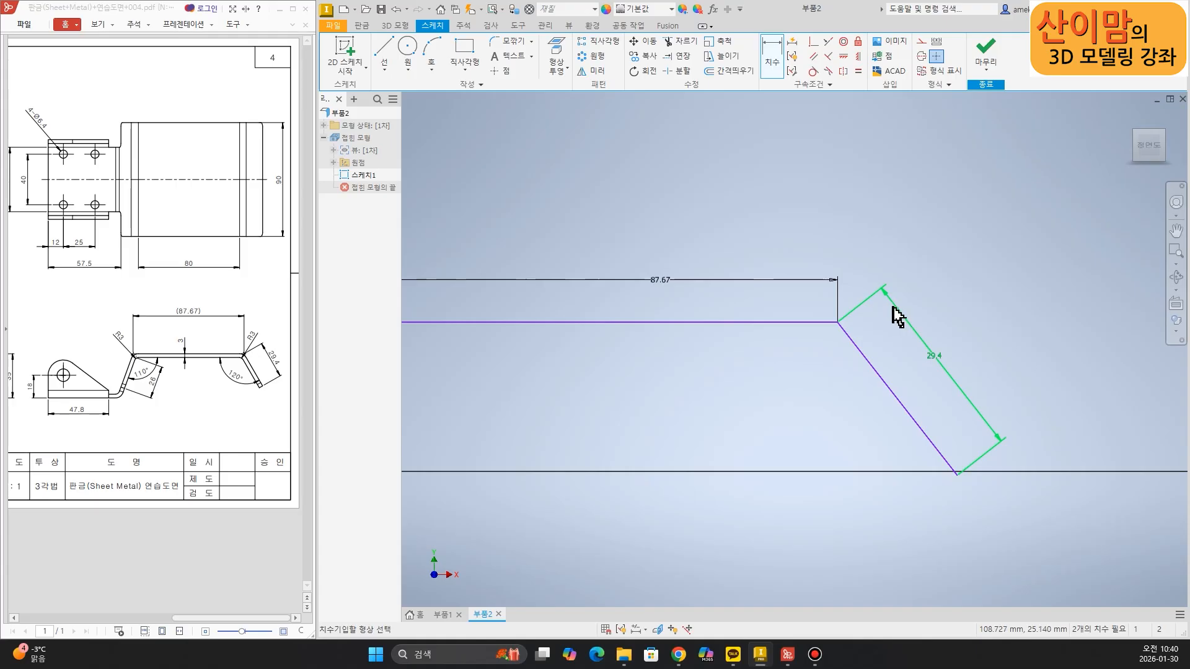
- Dimension the angle between the horizontal line and the falling line as 120 degrees
left_click(771, 323)
left_click(856, 350)
left_click(752, 489)
type("120")
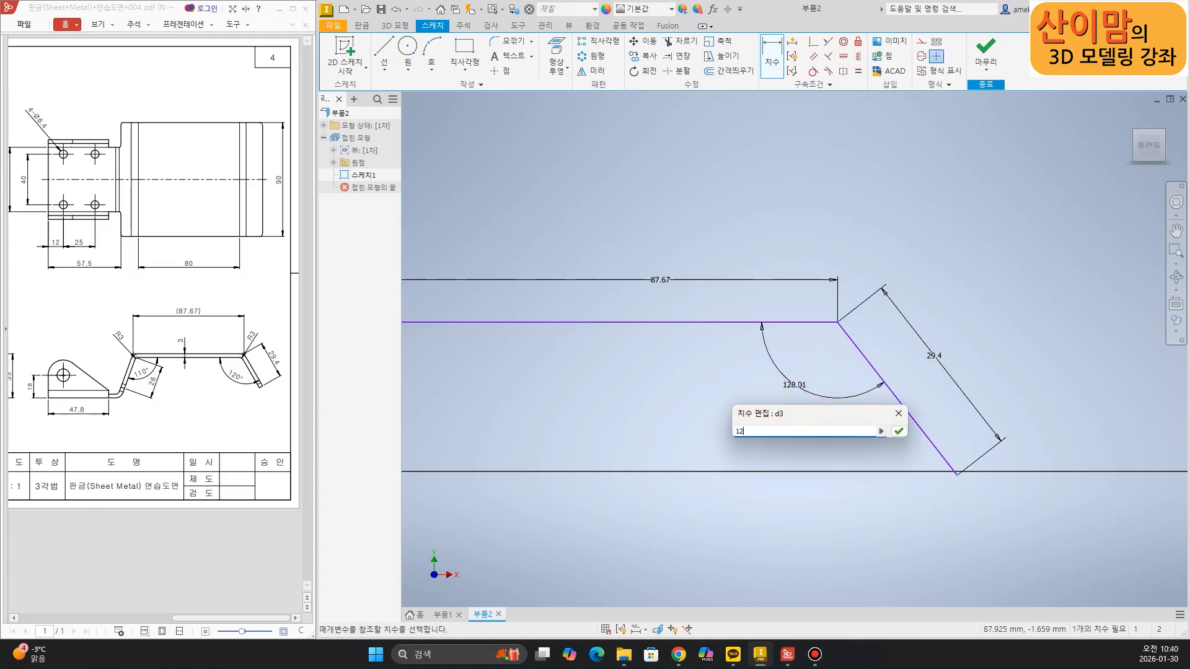
key("Return")
- Dimension the angle between the horizontal line and the slanted line at the origin as 110 degrees
middle_click_drag(653, 441, 885, 441)
left_click(478, 347)
left_click(532, 323)
left_click(542, 404)
type("110")
key("Return")
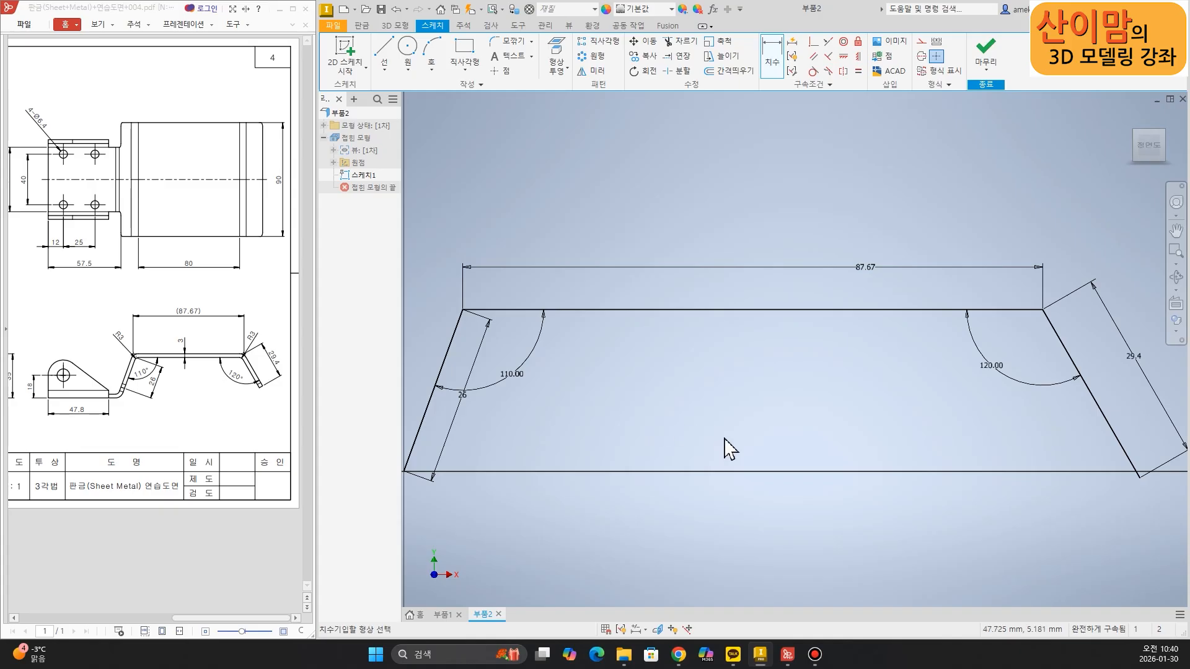
- Finish the profile sketch and consider extending the profile in both directions from the sketch plane
scroll(747, 462, "down", 3)
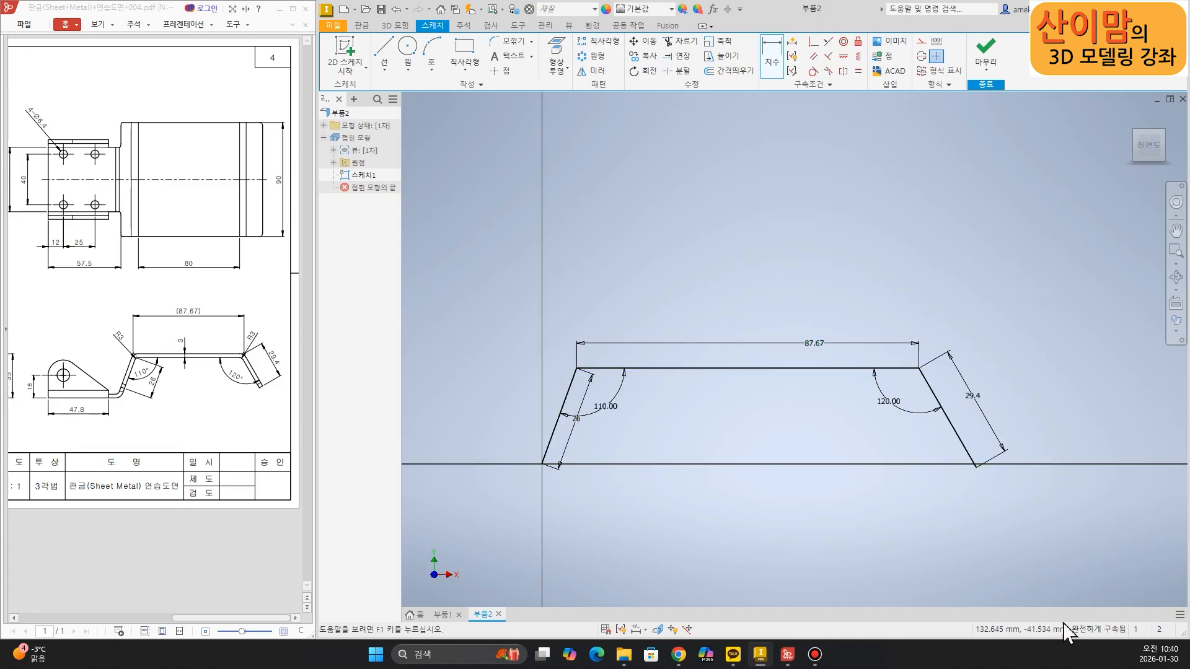
mouse_move(893, 522)
middle_mouse_down()
mouse_move(904, 528)
mouse_move(898, 518)
middle_mouse_up()
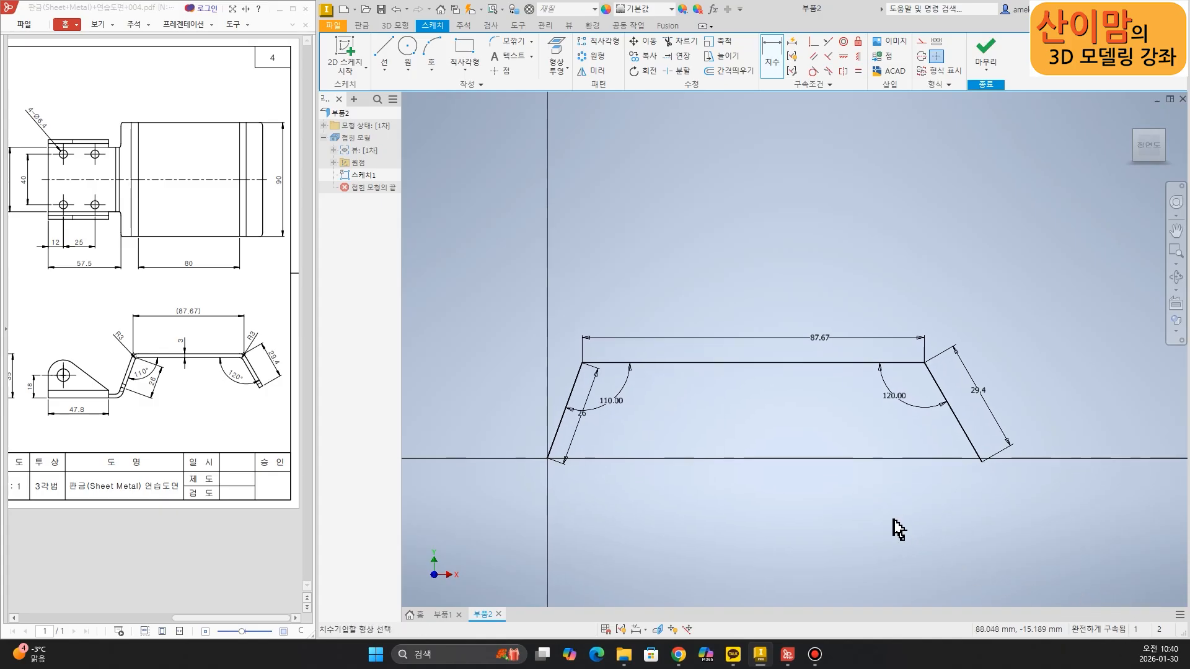
left_click(986, 51)
middle_click(568, 349)
middle_click(568, 349)
key("ctrl+2")
mouse_move(696, 275)
left_mouse_down()
mouse_move(590, 310)
mouse_move(613, 322)
left_mouse_up()
mouse_move(769, 257)
left_mouse_down()
mouse_move(892, 223)
mouse_move(891, 236)
left_mouse_up()
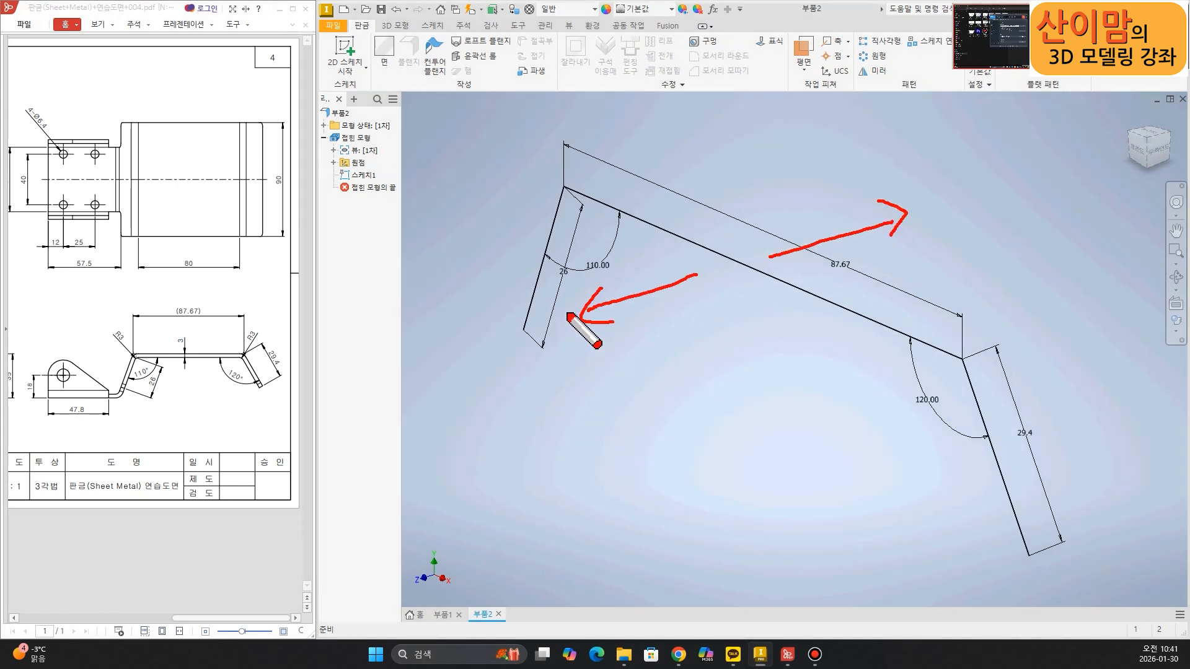
- Start a contour flange from the profile and compare the three material offset directions at the bend beside the 110-degree angle
key("Escape")
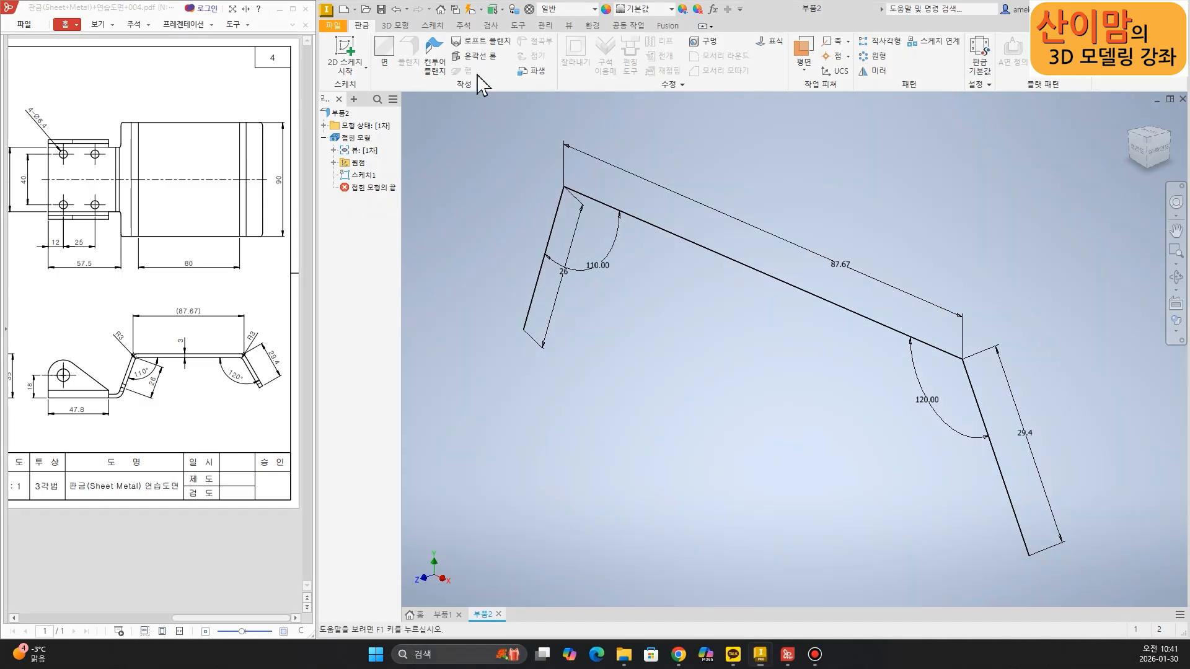
left_click(437, 62)
middle_click_drag(870, 221, 942, 319)
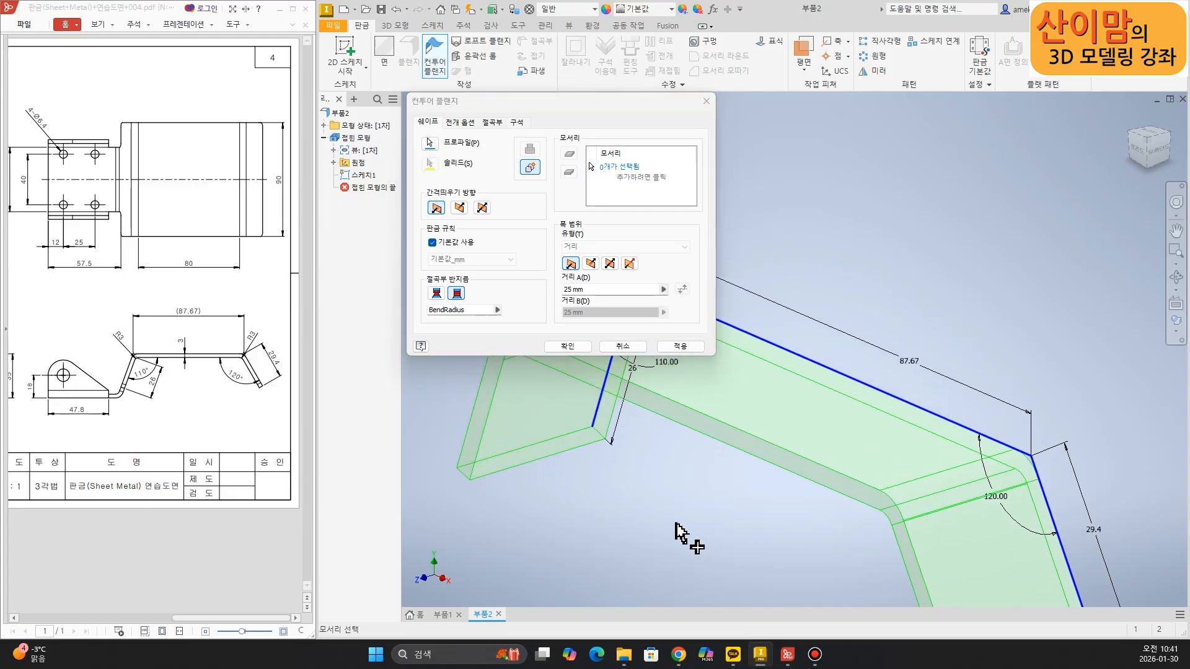
middle_click_drag(676, 523, 731, 521)
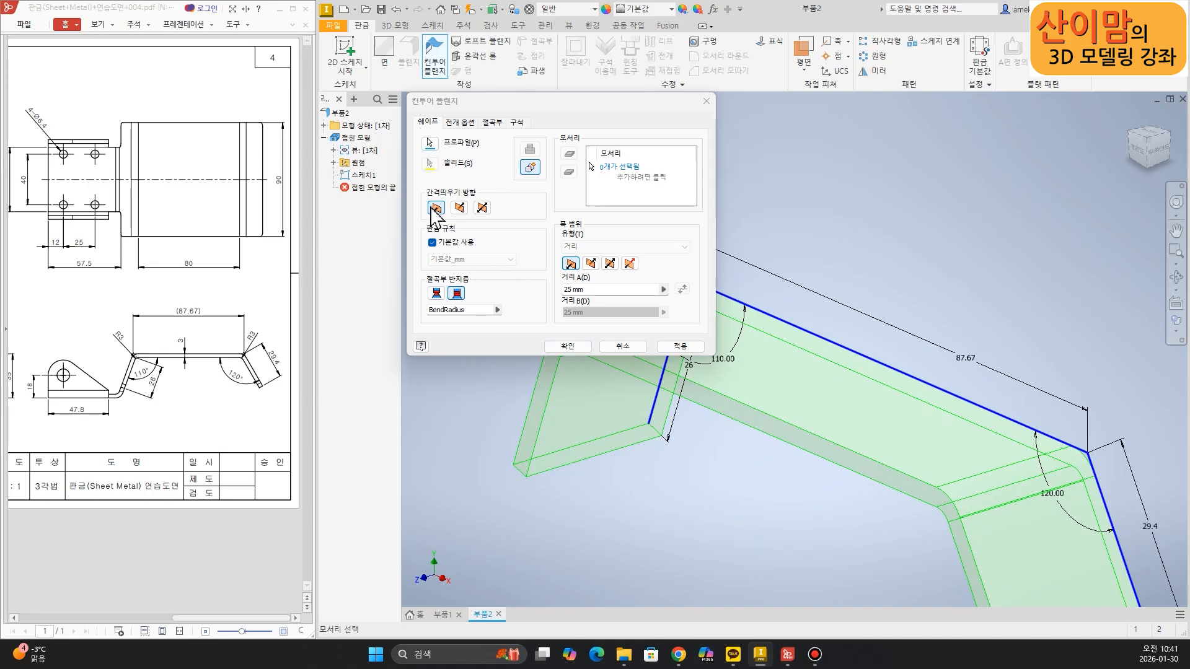
left_click_drag(471, 101, 408, 83)
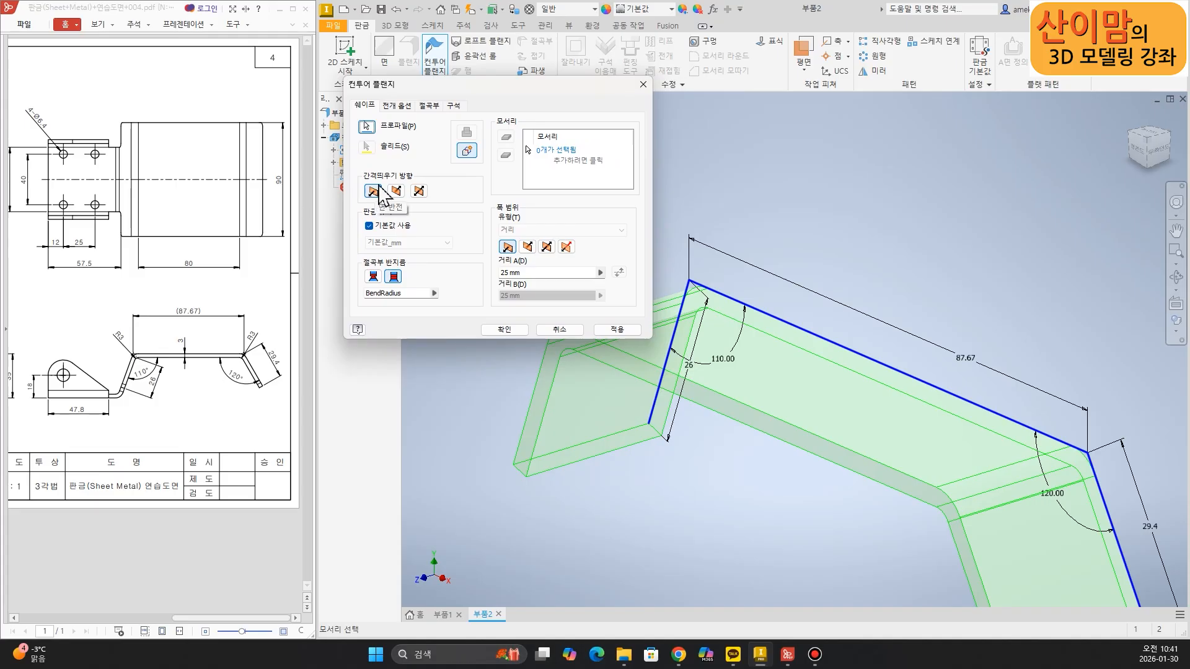
left_click(396, 192)
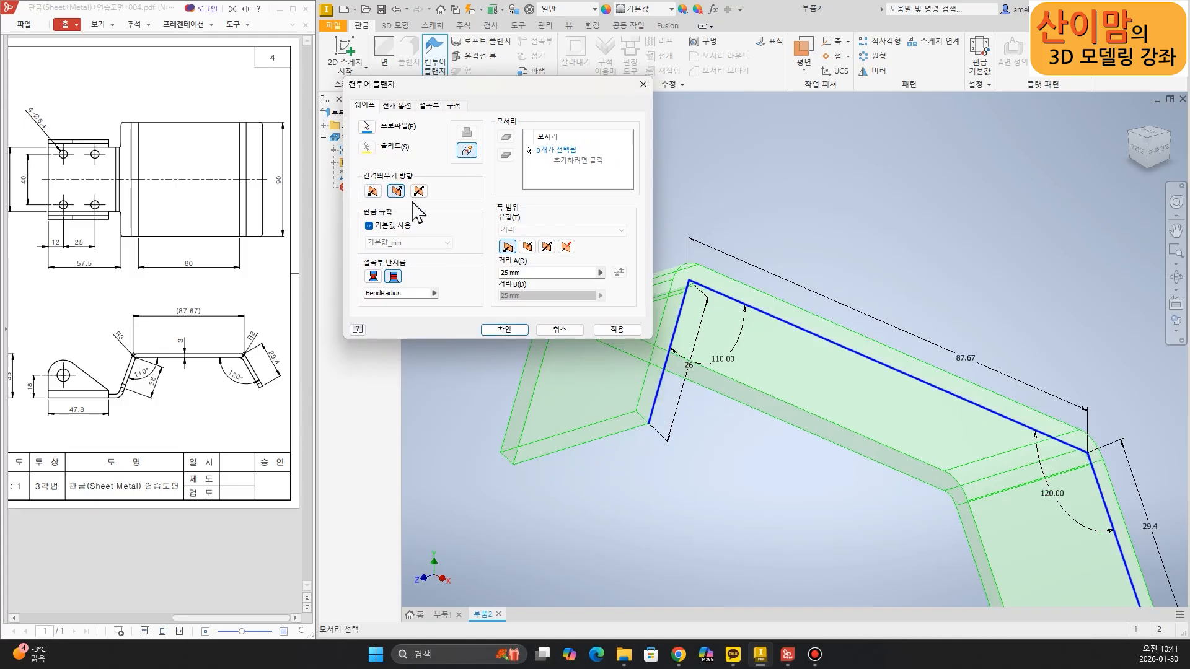
left_click(1139, 151)
scroll(693, 365, "up", 5)
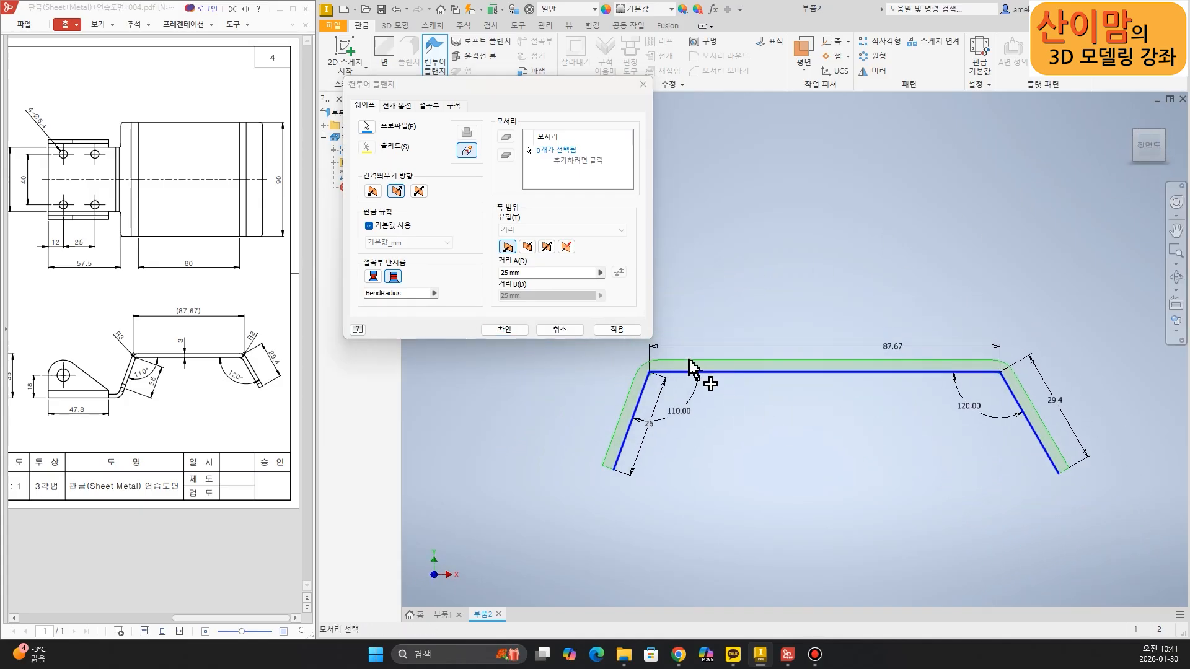
left_click(375, 192)
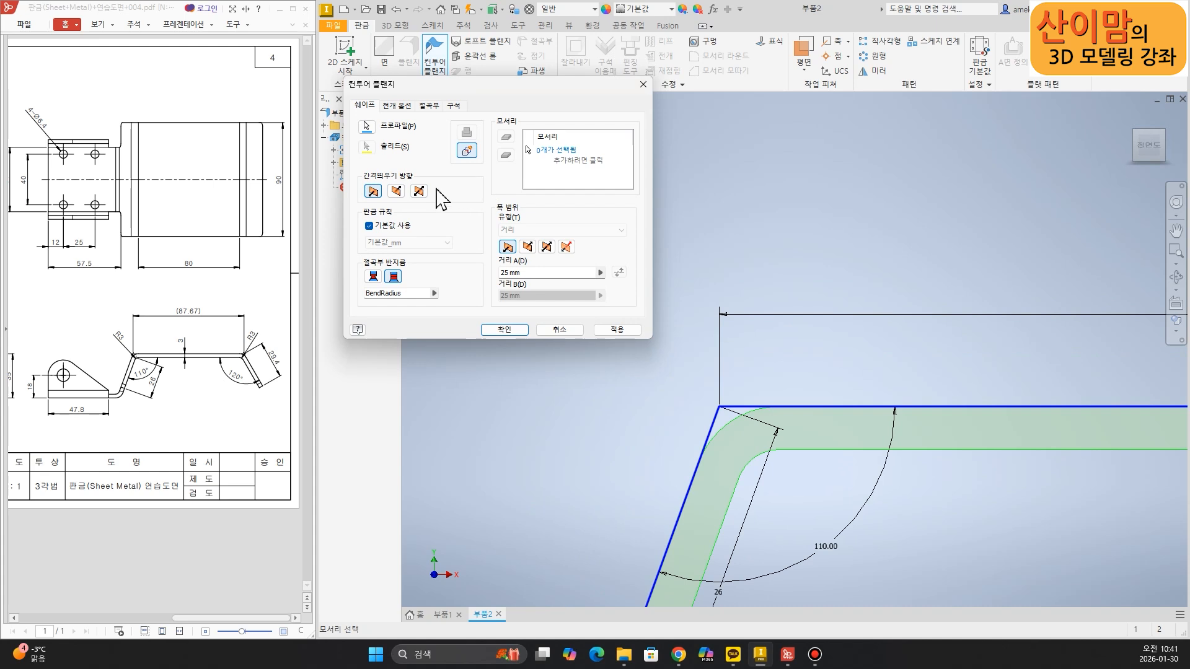
left_click(395, 191)
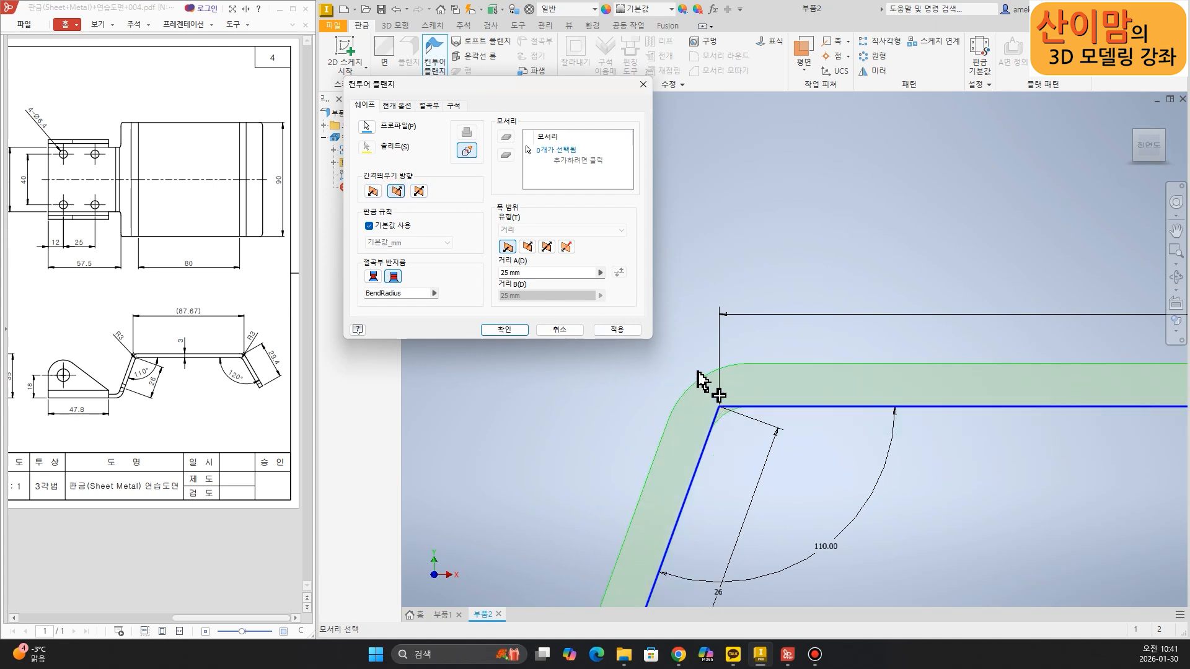
middle_click_drag(681, 372, 688, 335)
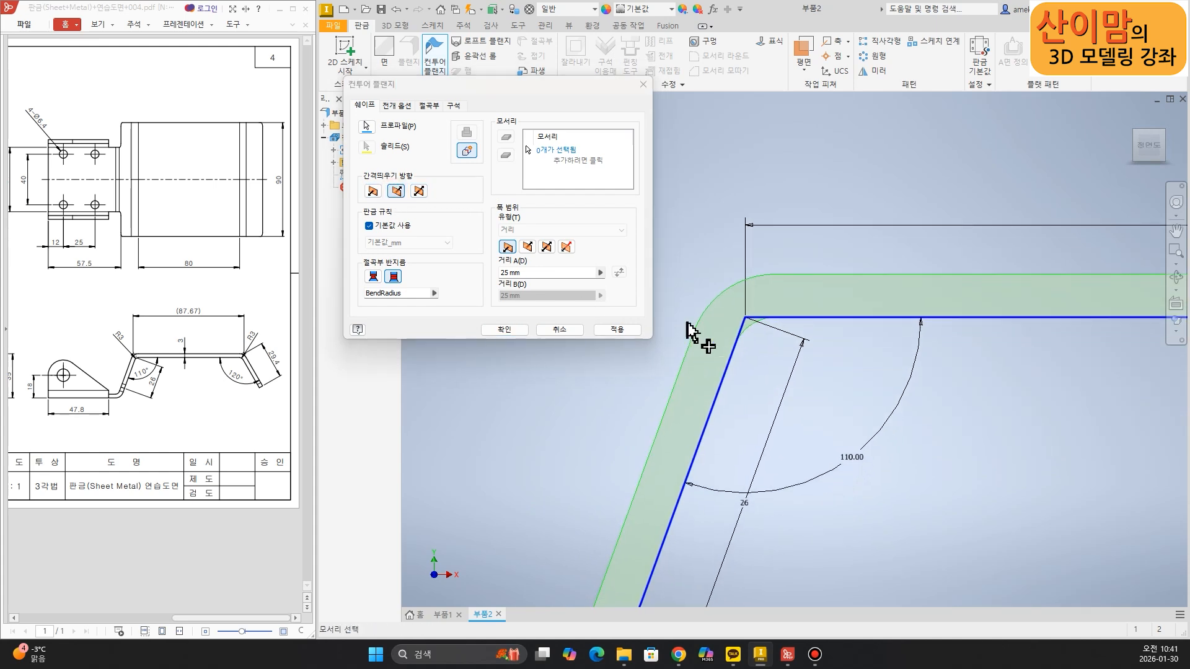
left_click(420, 191)
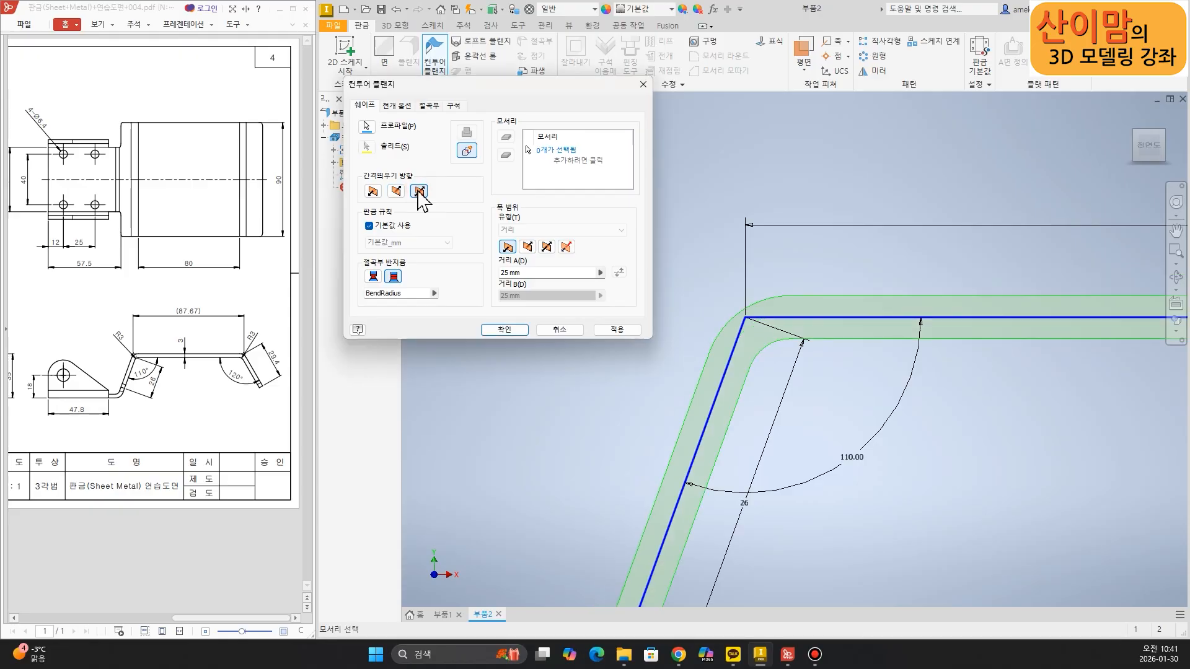
left_click(373, 191)
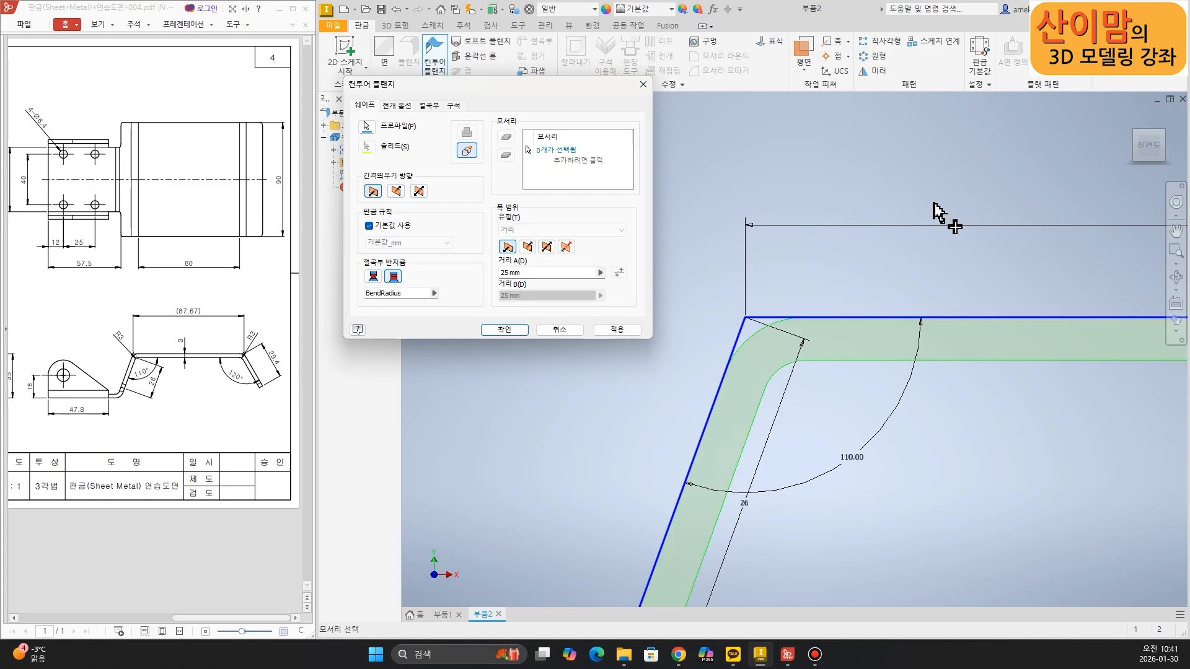
left_click(1134, 123)
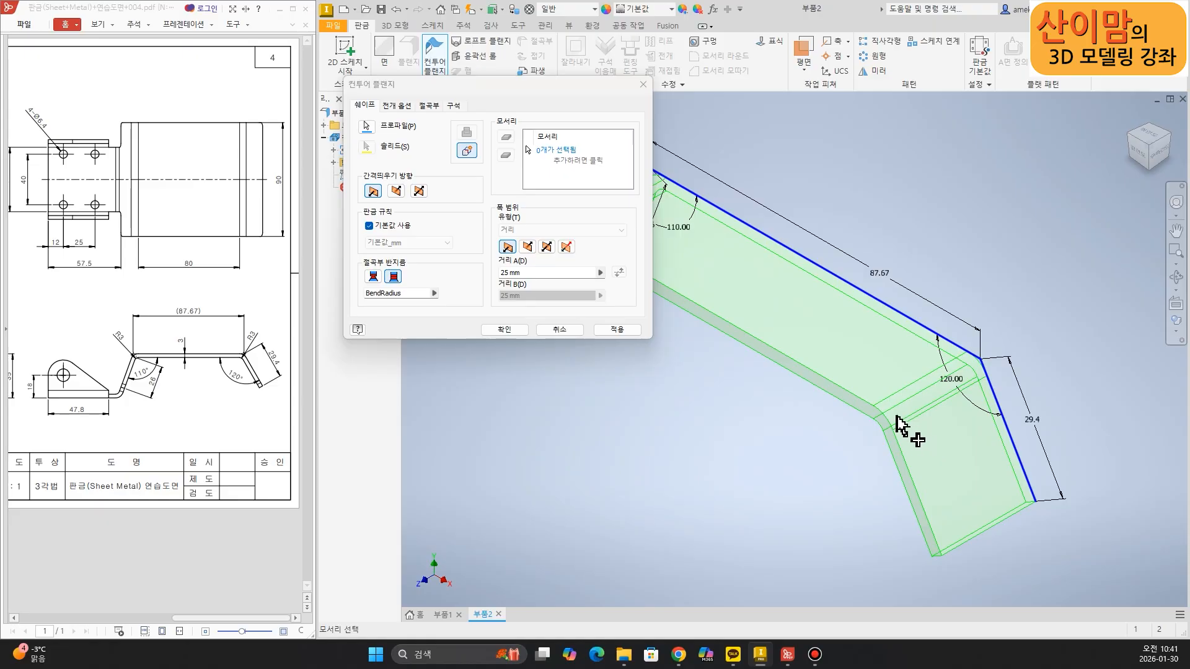
left_click_drag(966, 361, 858, 428)
left_click_drag(844, 410, 874, 435)
mouse_move(989, 355)
left_mouse_down()
mouse_move(1078, 292)
mouse_move(1069, 321)
left_mouse_up()
left_click(1036, 355)
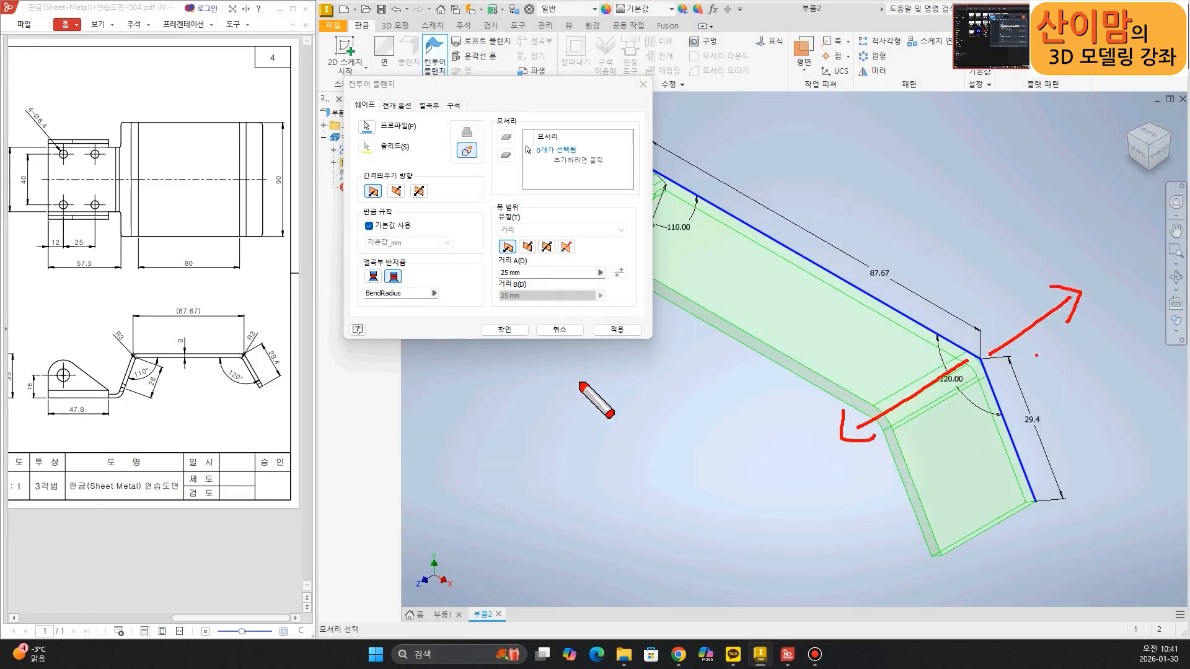
left_click(184, 368)
mouse_move(290, 193)
left_mouse_down()
mouse_move(277, 151)
mouse_move(290, 195)
mouse_move(278, 197)
left_mouse_up()
key("Escape")
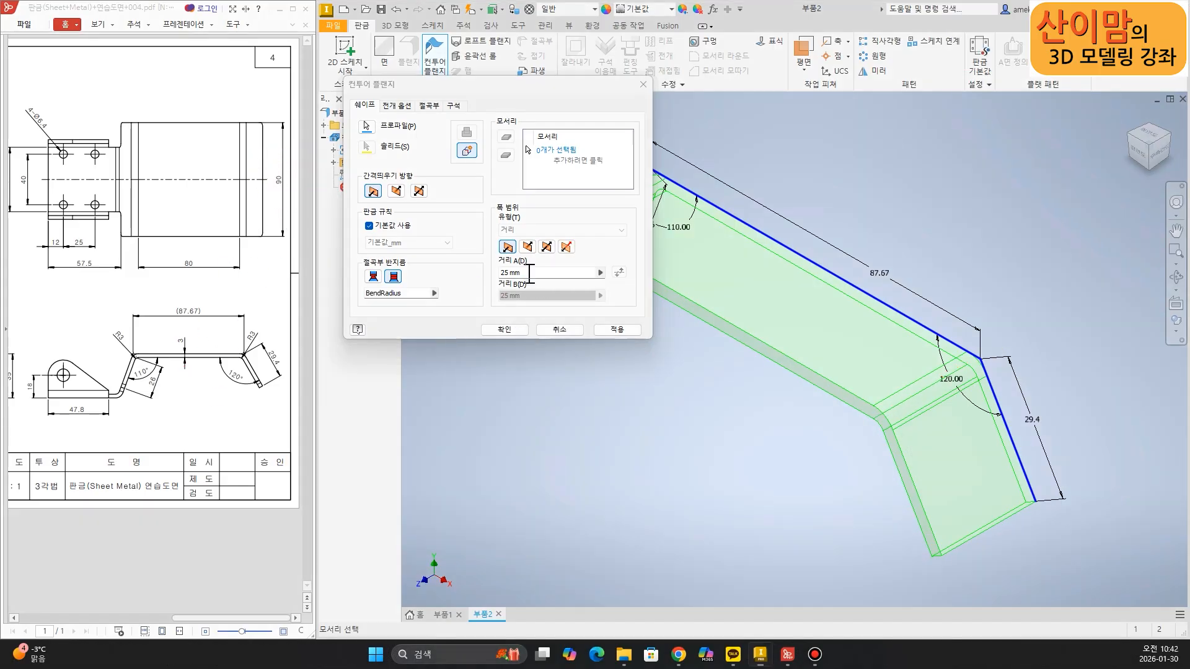
key("Escape")
left_click(526, 274)
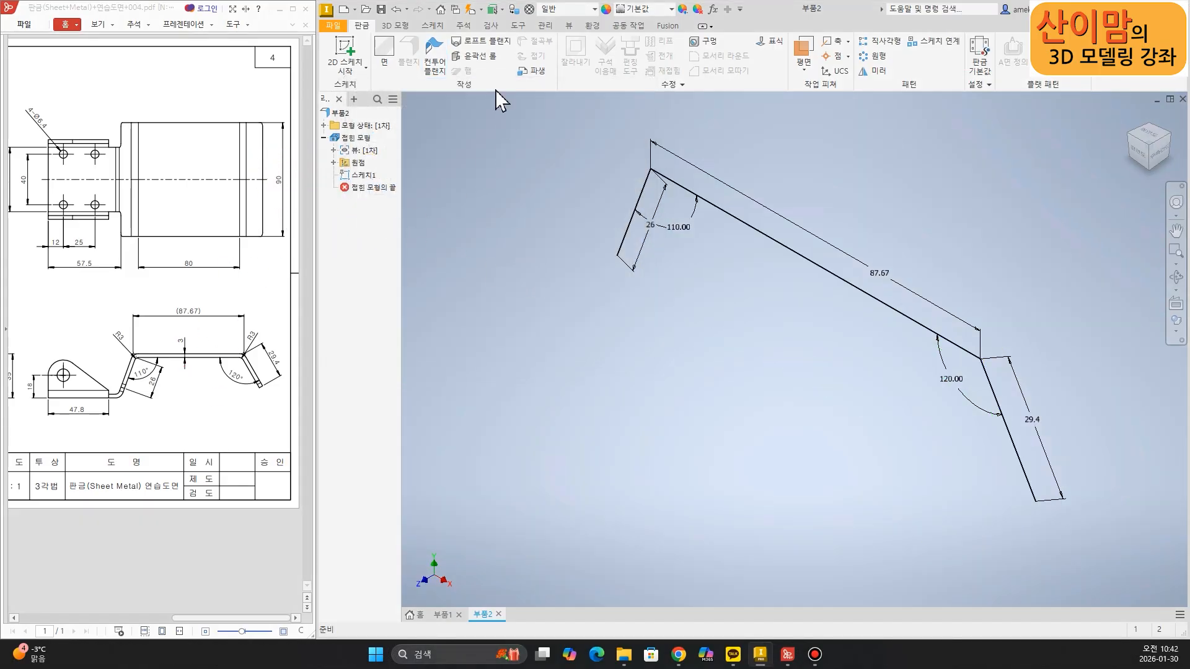
- Create a contour flange from the profile, 90 mm wide and symmetric about the sketch plane, with the material below the line
left_click(434, 62)
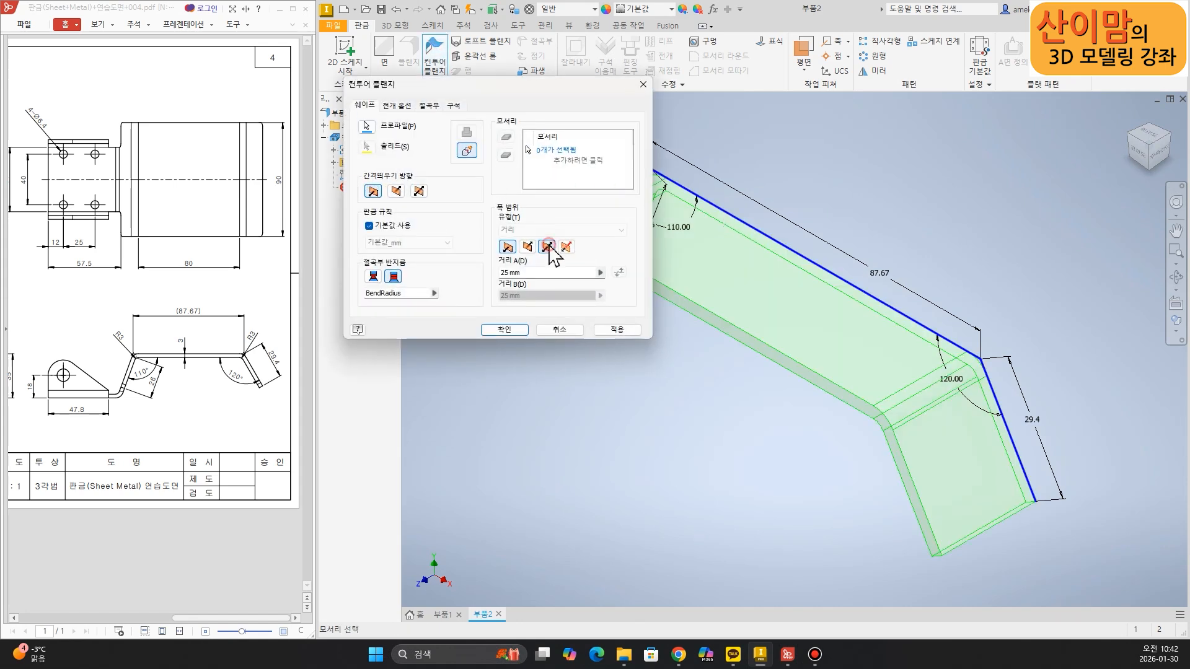
left_click(547, 246)
left_click_drag(557, 274, 492, 274)
type("90")
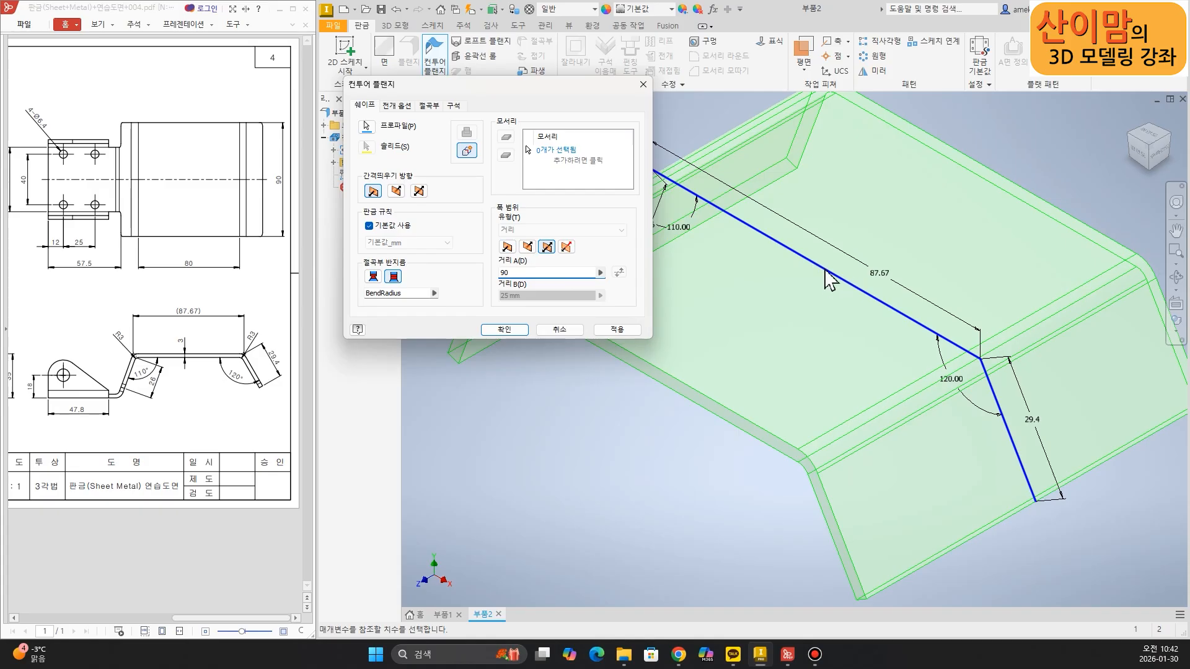
left_click(507, 247)
left_click(529, 248)
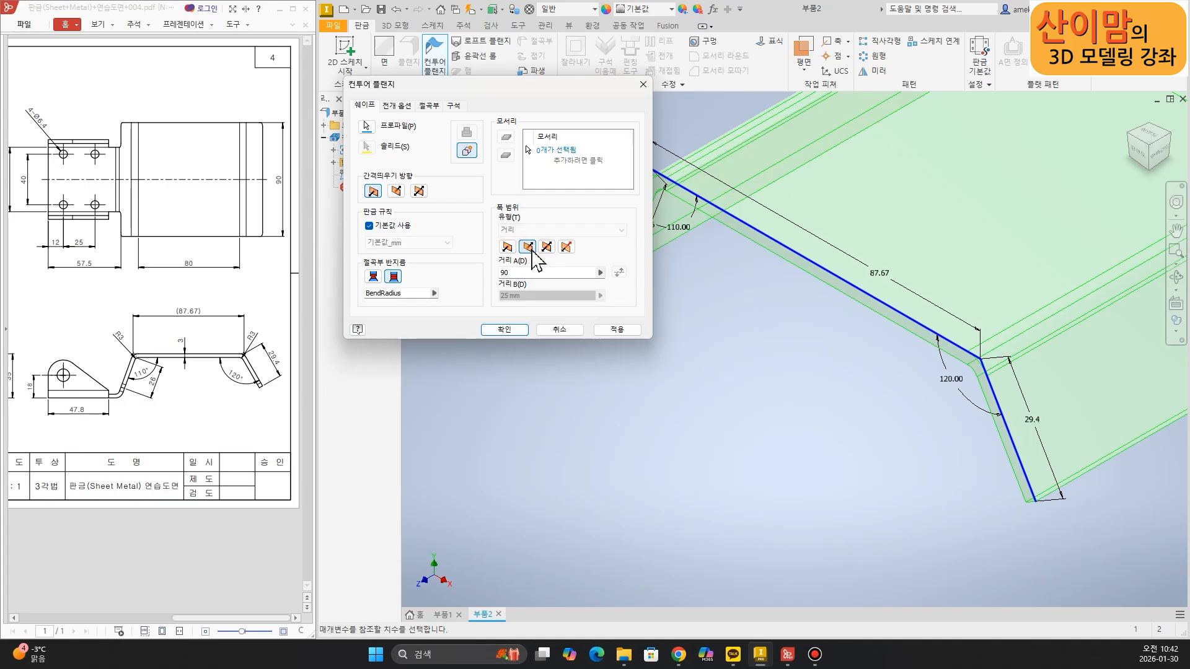
left_click(548, 247)
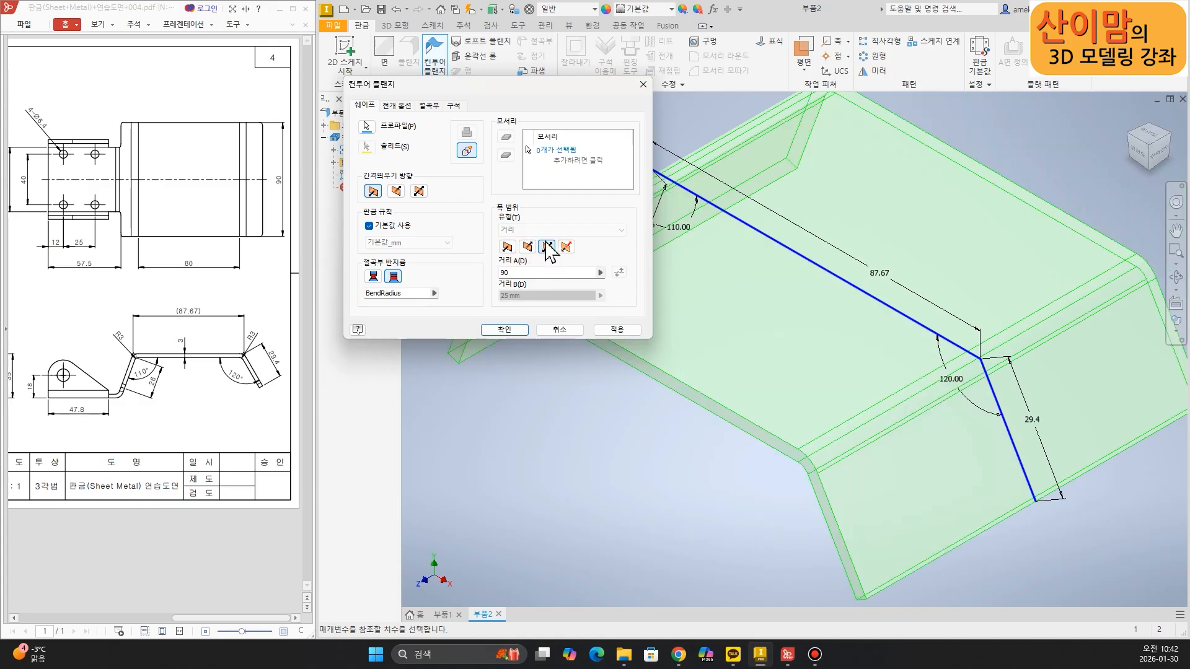
left_click(504, 330)
- Inspect the bent plate and examine the holed mounting section in the drawing's plan, side and front views
scroll(598, 480, "up", 2)
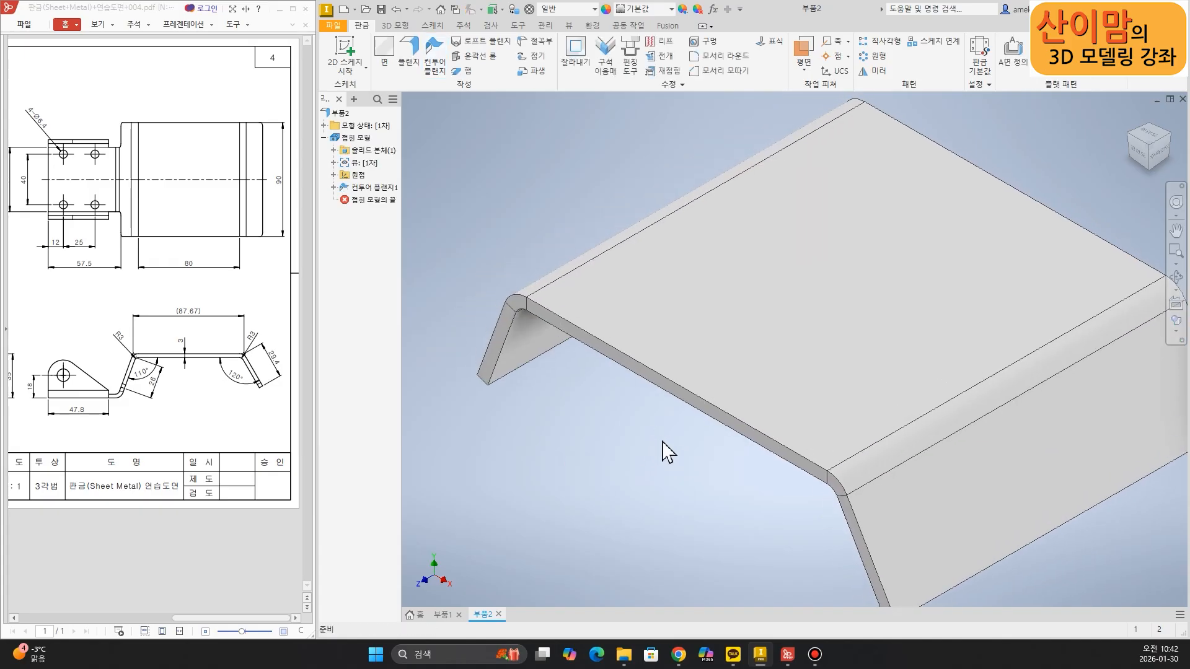
scroll(665, 448, "down", 2)
mouse_move(585, 488)
middle_mouse_down("shift")
mouse_move(641, 481)
mouse_move(677, 497)
mouse_move(643, 485)
mouse_move(666, 502)
mouse_move(659, 512)
middle_mouse_up("shift")
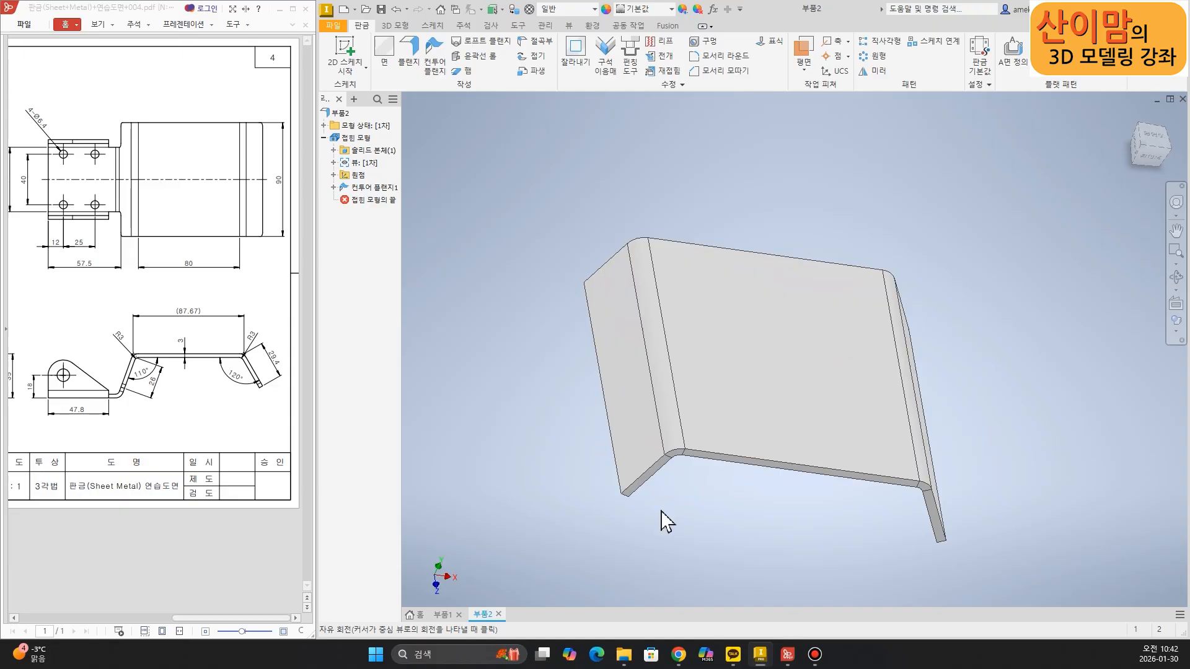
mouse_move(96, 430)
left_mouse_down()
mouse_move(30, 366)
mouse_move(119, 422)
mouse_move(83, 445)
left_mouse_up()
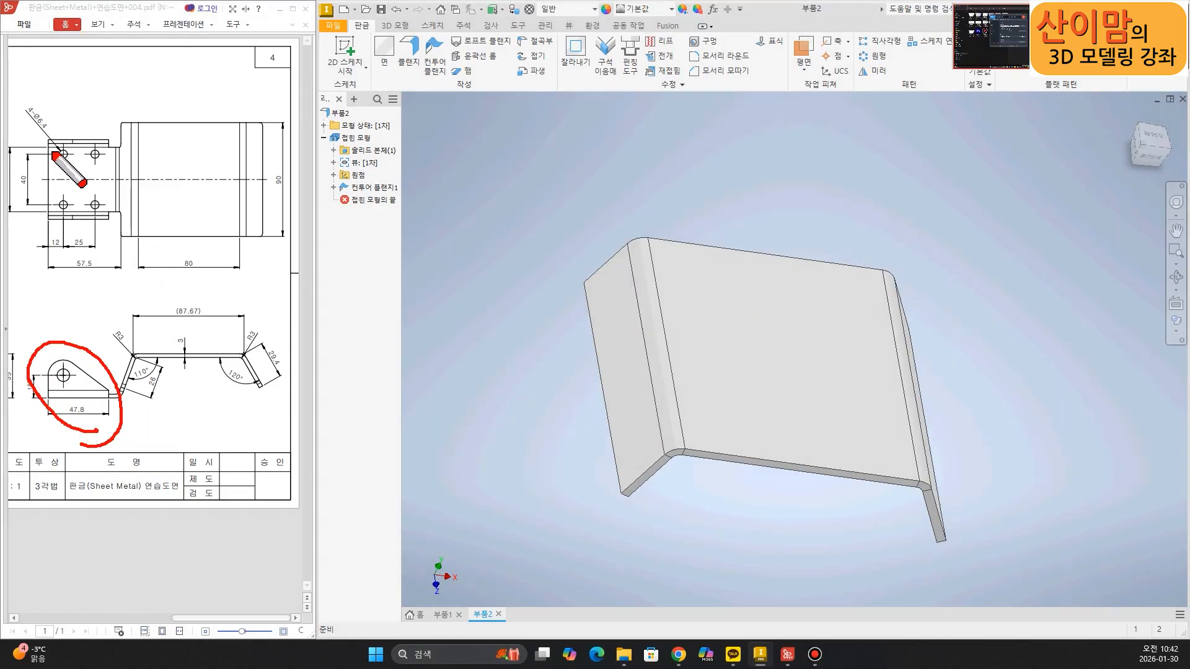
mouse_move(50, 148)
left_mouse_down()
mouse_move(121, 150)
mouse_move(117, 215)
mouse_move(58, 211)
mouse_move(51, 150)
left_mouse_up()
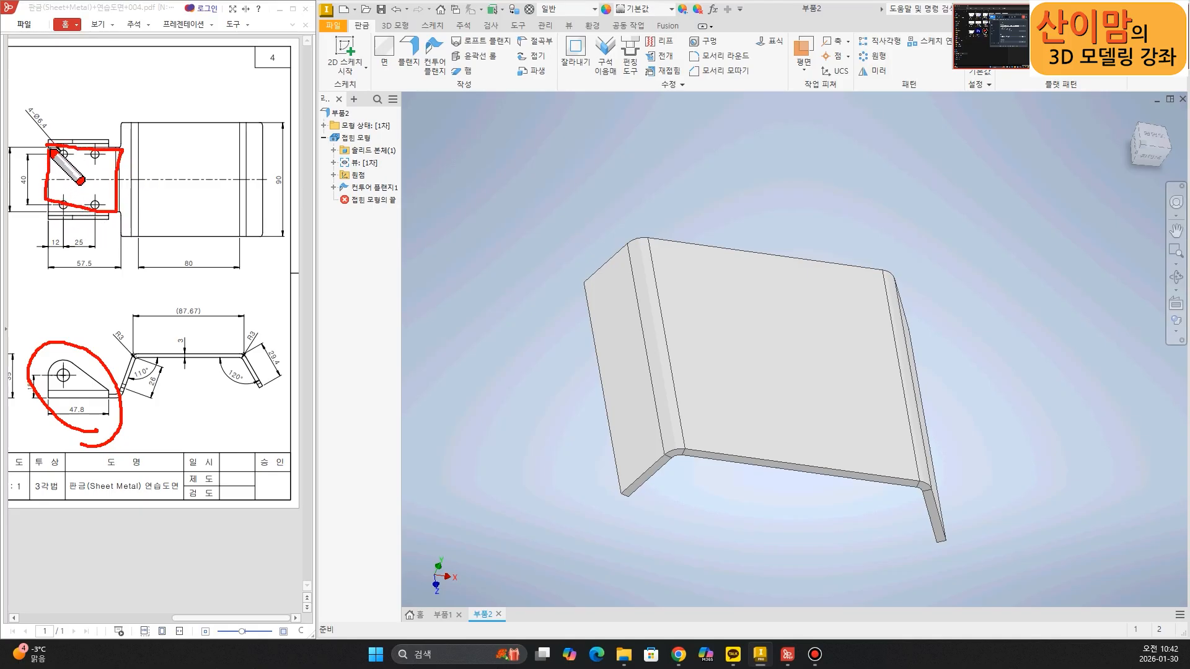
key("Escape")
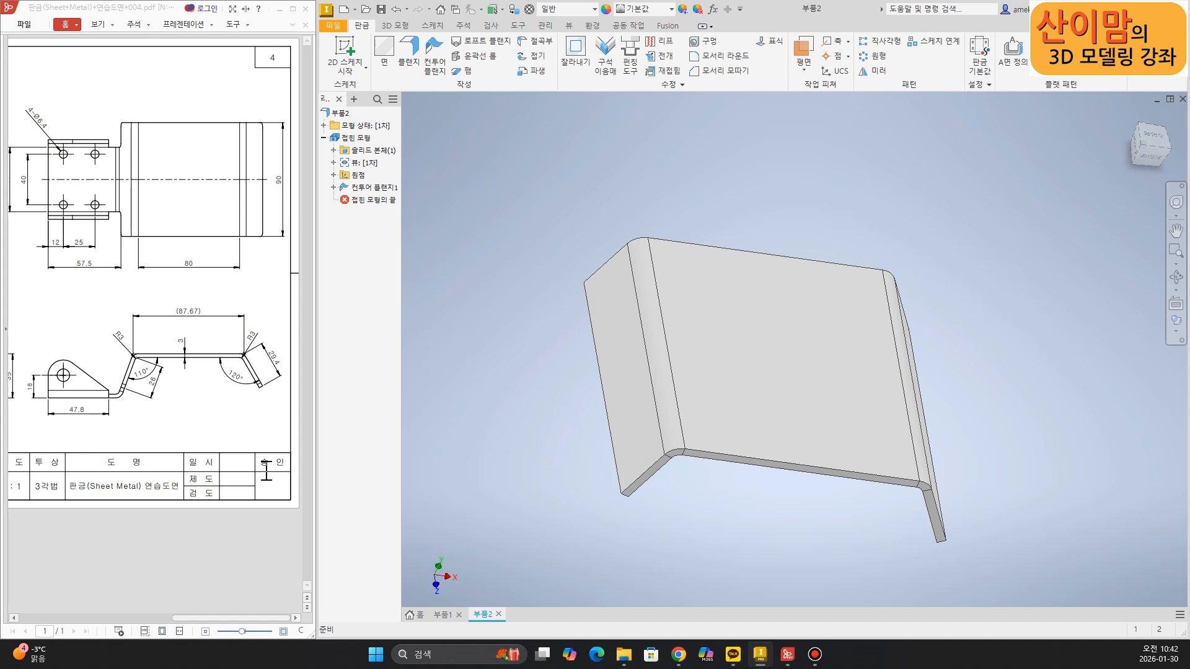
scroll(291, 495, "down", 1, "ctrl")
scroll(245, 476, "down", 1, "ctrl")
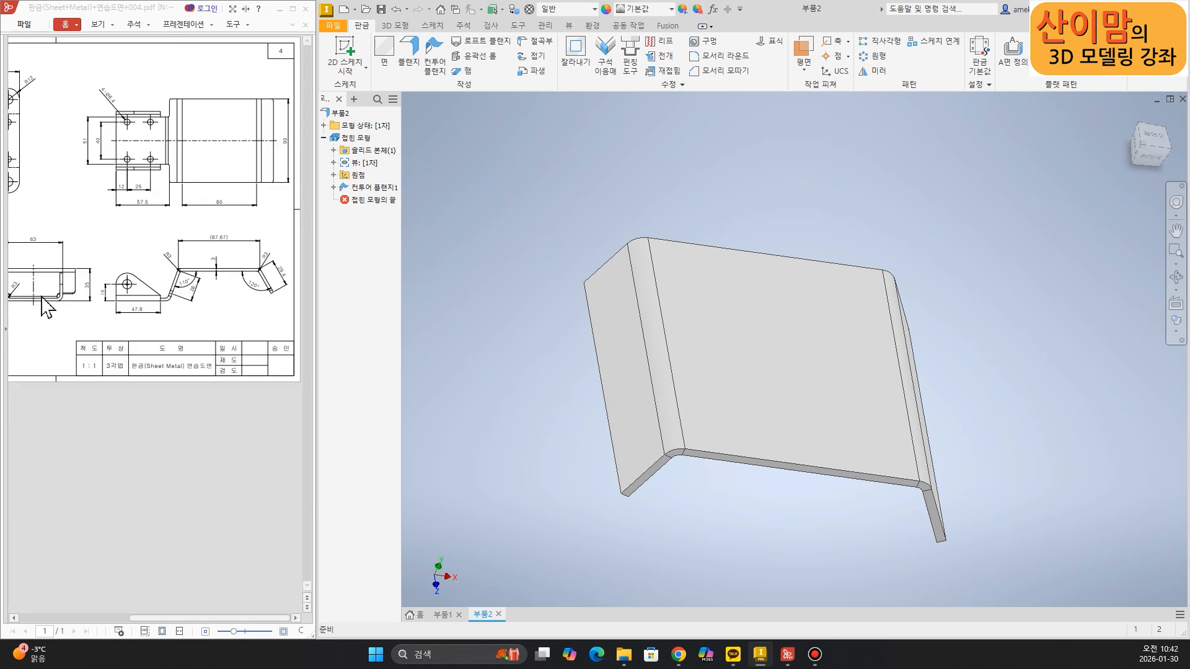
scroll(45, 306, "up", 1, "ctrl")
mouse_move(48, 399)
left_mouse_down()
mouse_move(68, 348)
mouse_move(48, 399)
left_mouse_up()
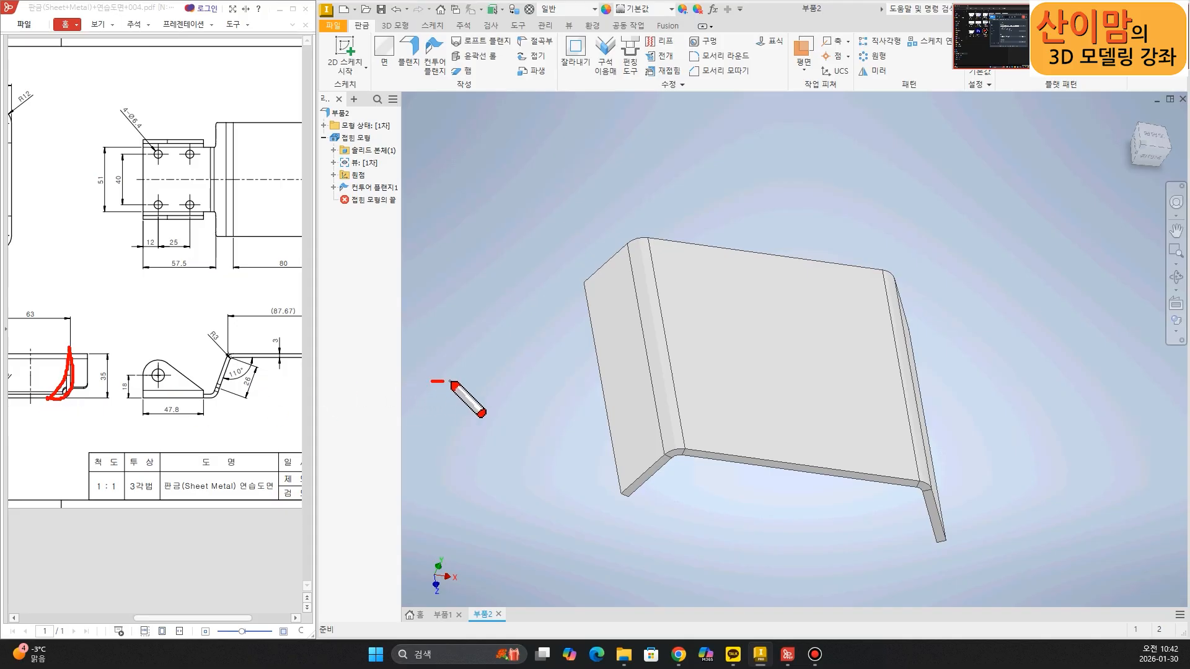
key("Escape")
- Check the overall height in the drawing and create a work plane offset -35 mm from the plate's large top face
middle_click_drag(466, 259, 488, 263)
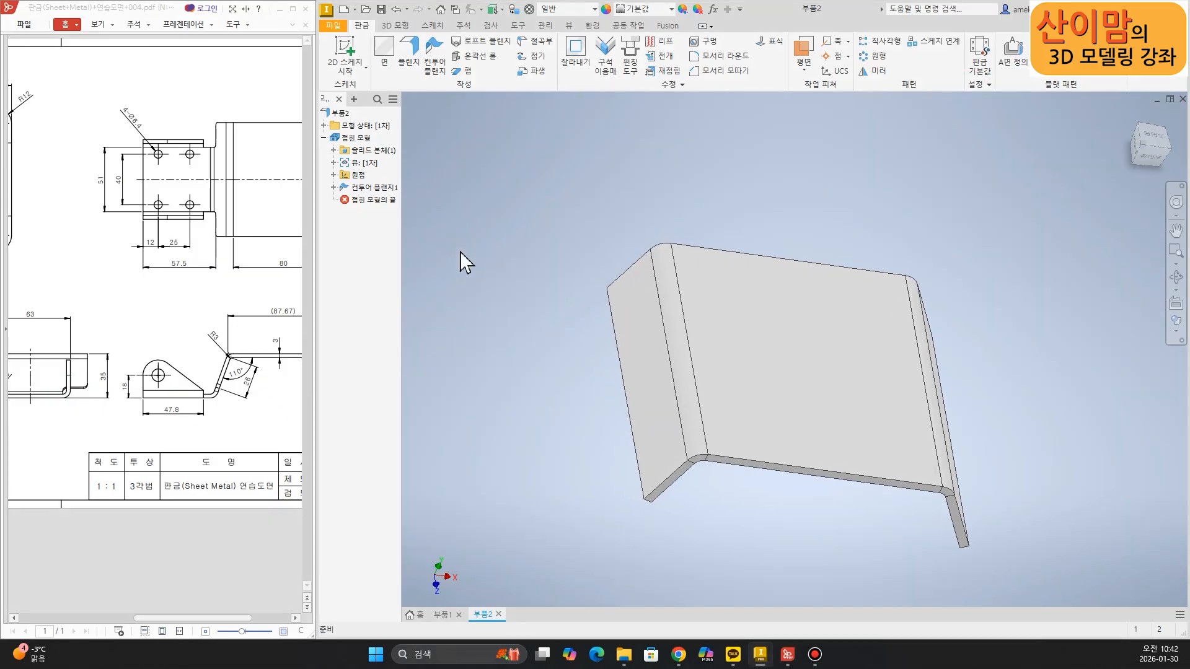
left_click_drag(229, 355, 353, 354)
left_click_drag(123, 399, 292, 400)
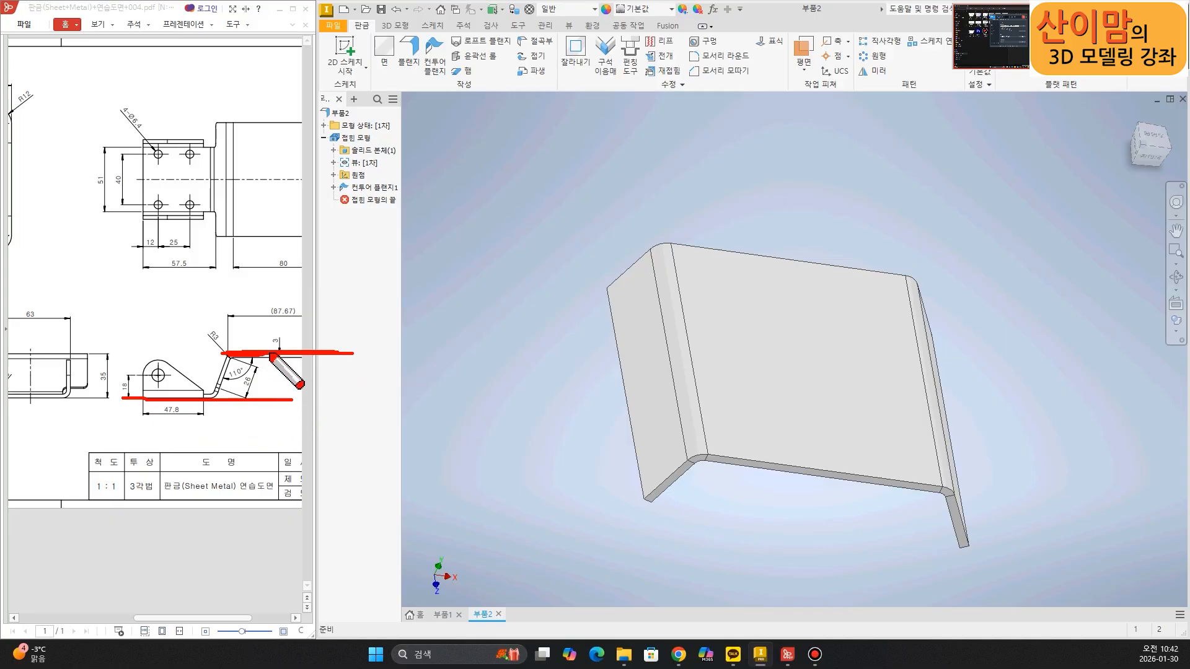
mouse_move(269, 354)
left_mouse_down()
mouse_move(271, 400)
mouse_move(287, 385)
left_mouse_up()
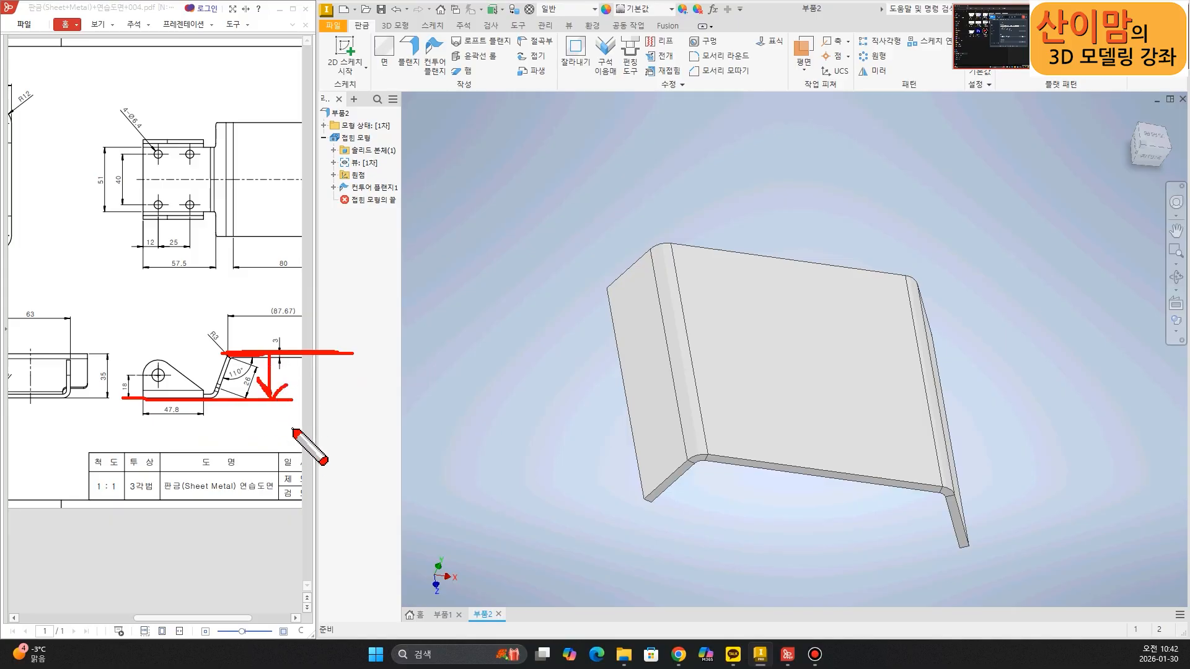
key("Escape")
left_click(799, 50)
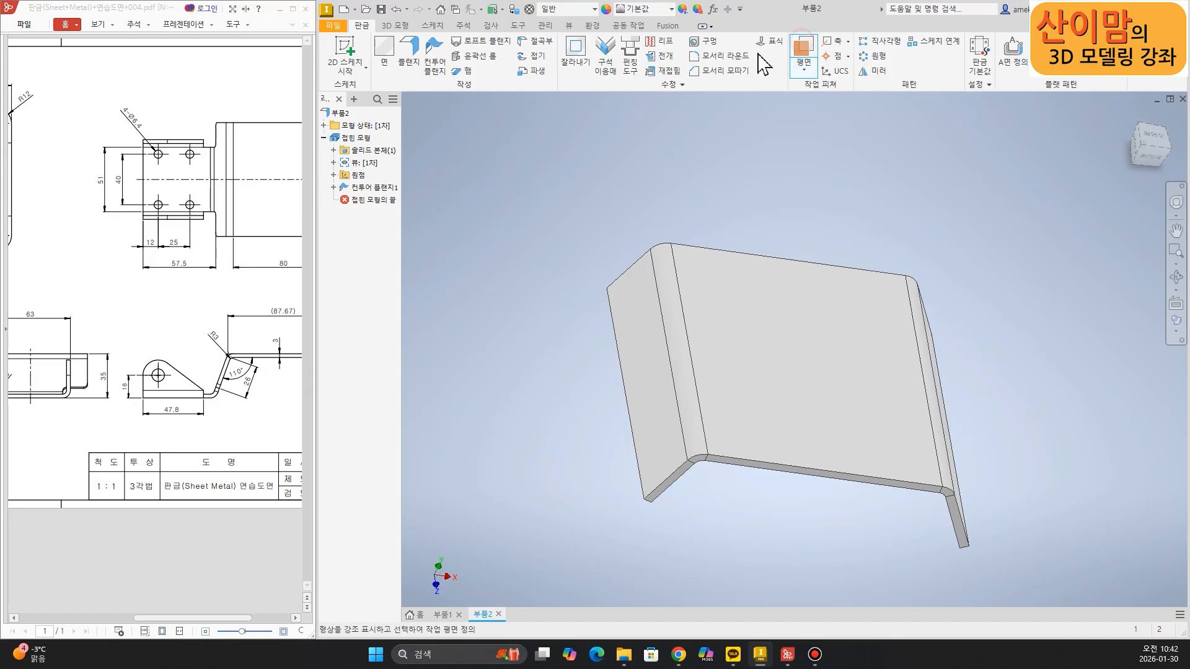
left_click(751, 324)
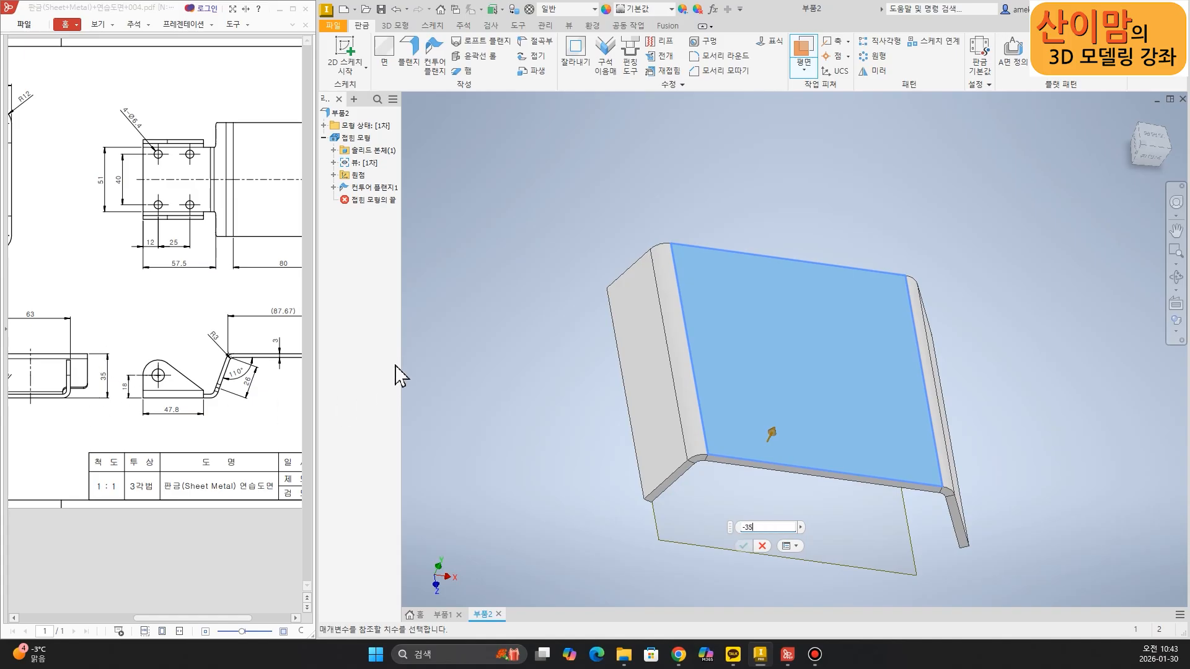
key("Return")
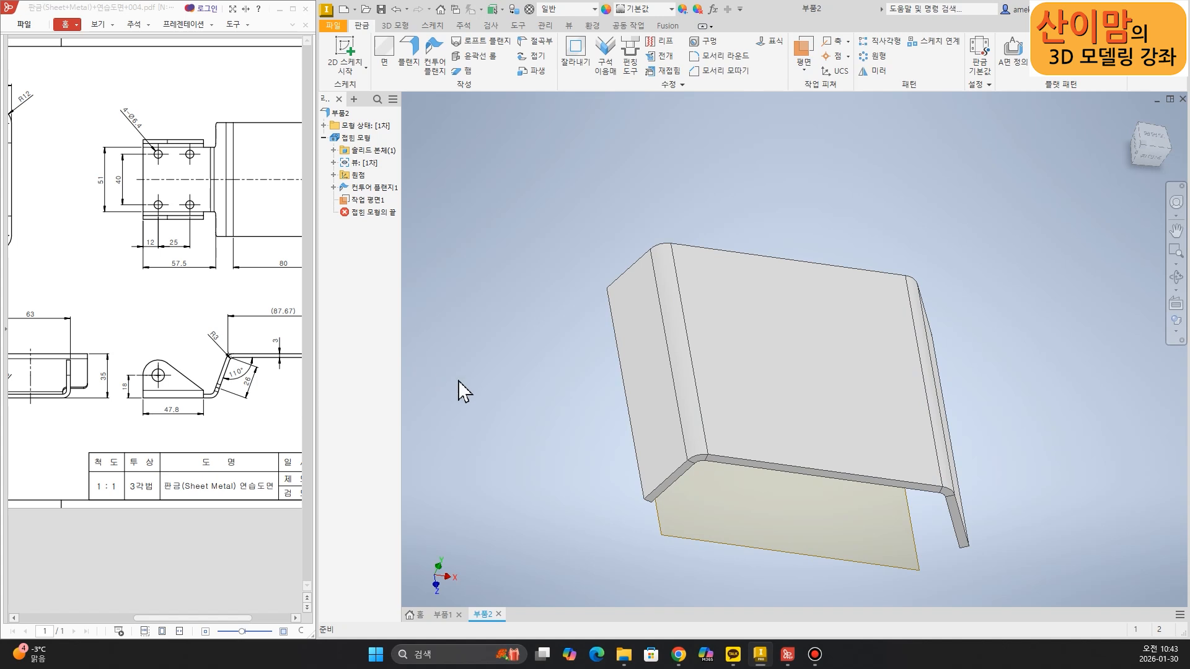
- Start a new sketch on the offset work plane below the plate
middle_click_drag(438, 378, 581, 381)
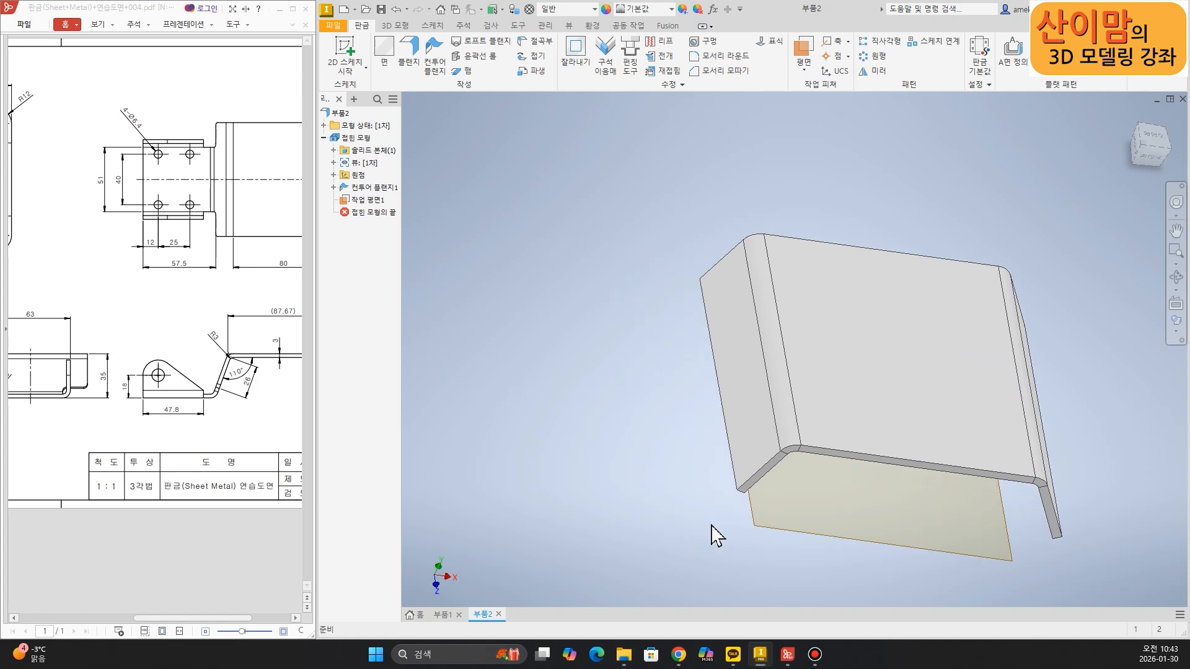
left_click(791, 529)
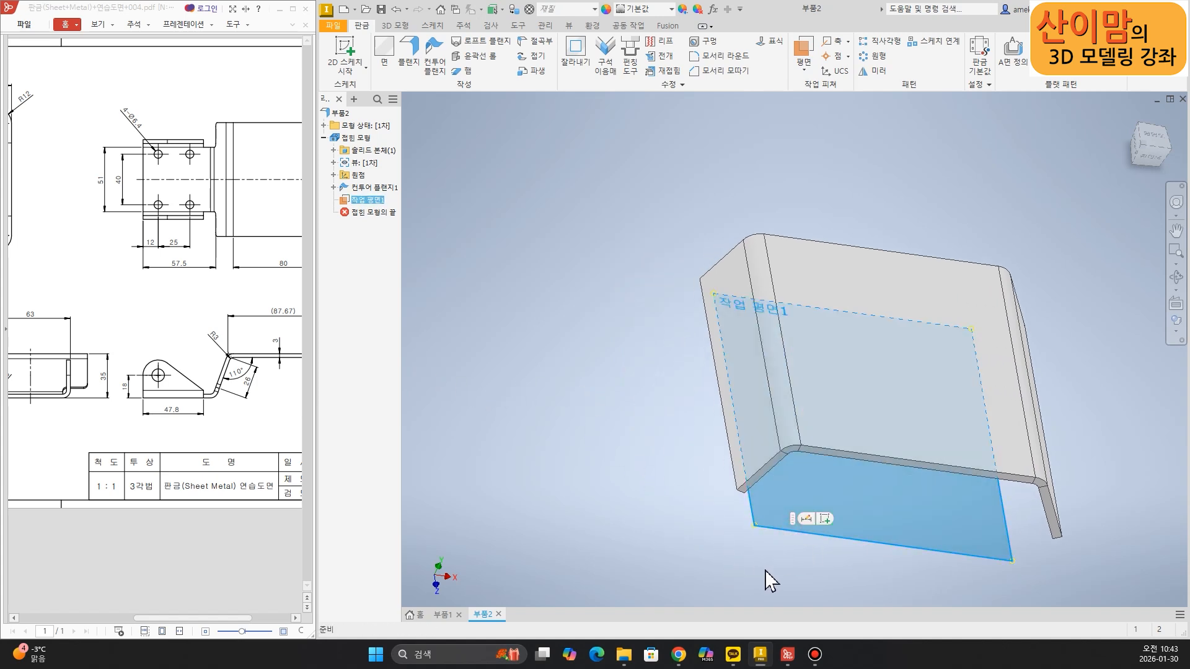
left_click(826, 521)
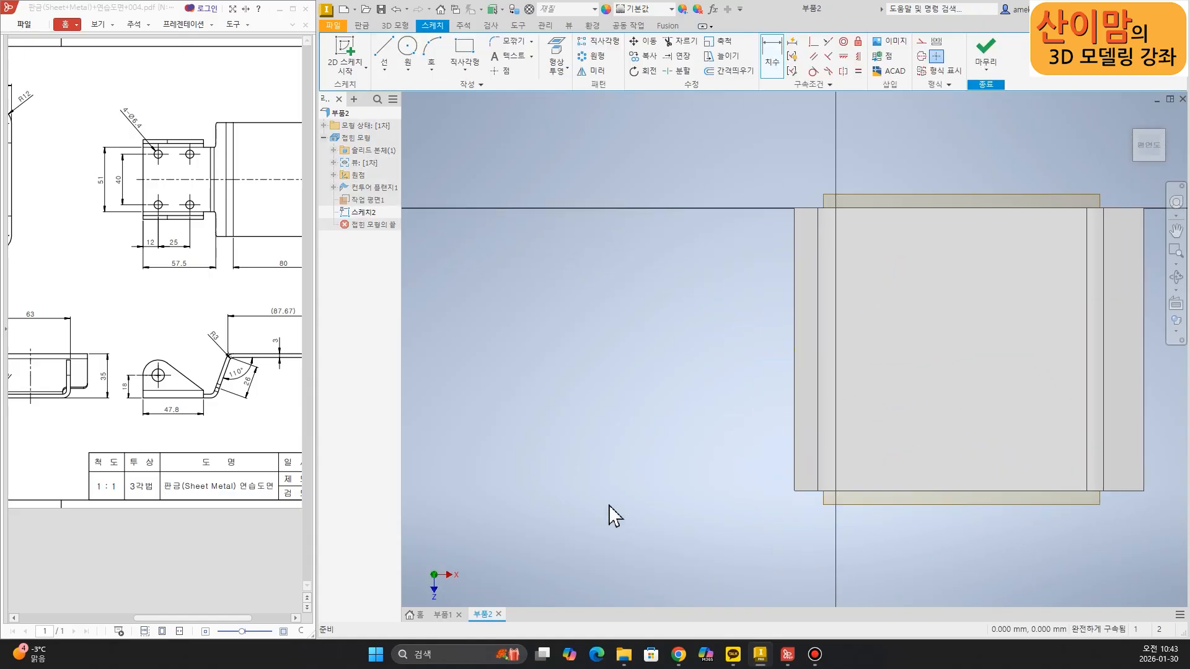
- Check the mounting section's size in the drawing and sketch a rectangle 47.8 mm wide and 51 mm high beside the plate
mouse_move(144, 149)
left_mouse_down()
mouse_move(152, 214)
mouse_move(210, 212)
mouse_move(202, 144)
mouse_move(106, 156)
mouse_move(93, 191)
left_mouse_up()
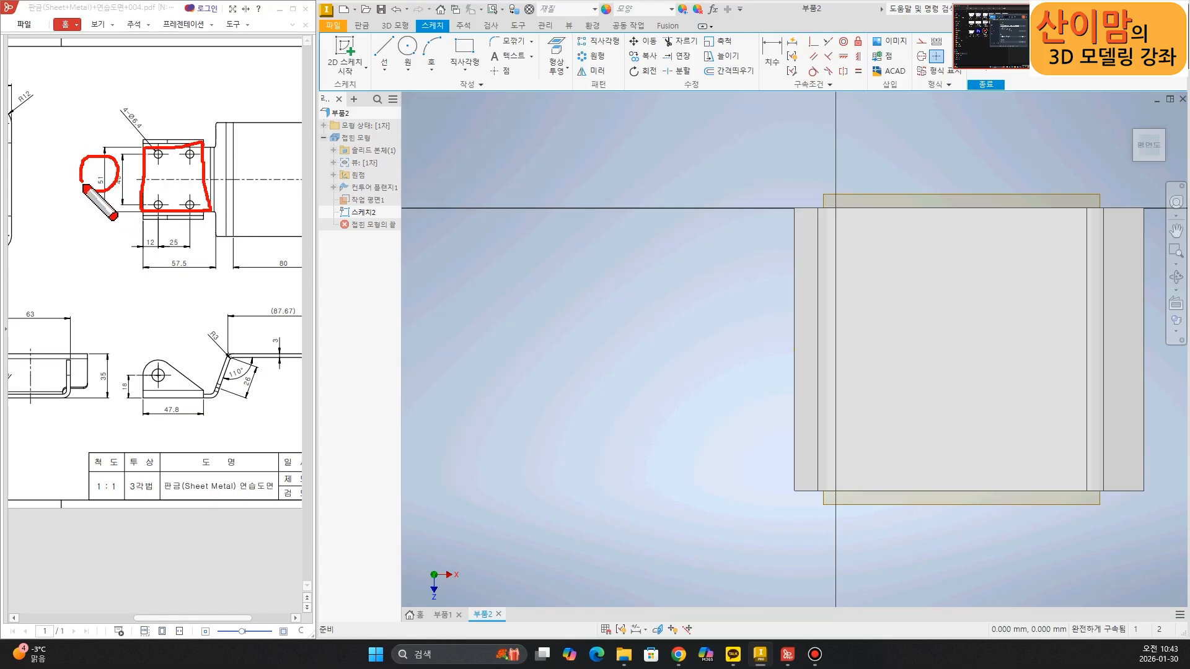
mouse_move(161, 425)
left_mouse_down()
mouse_move(189, 392)
mouse_move(152, 429)
left_mouse_up()
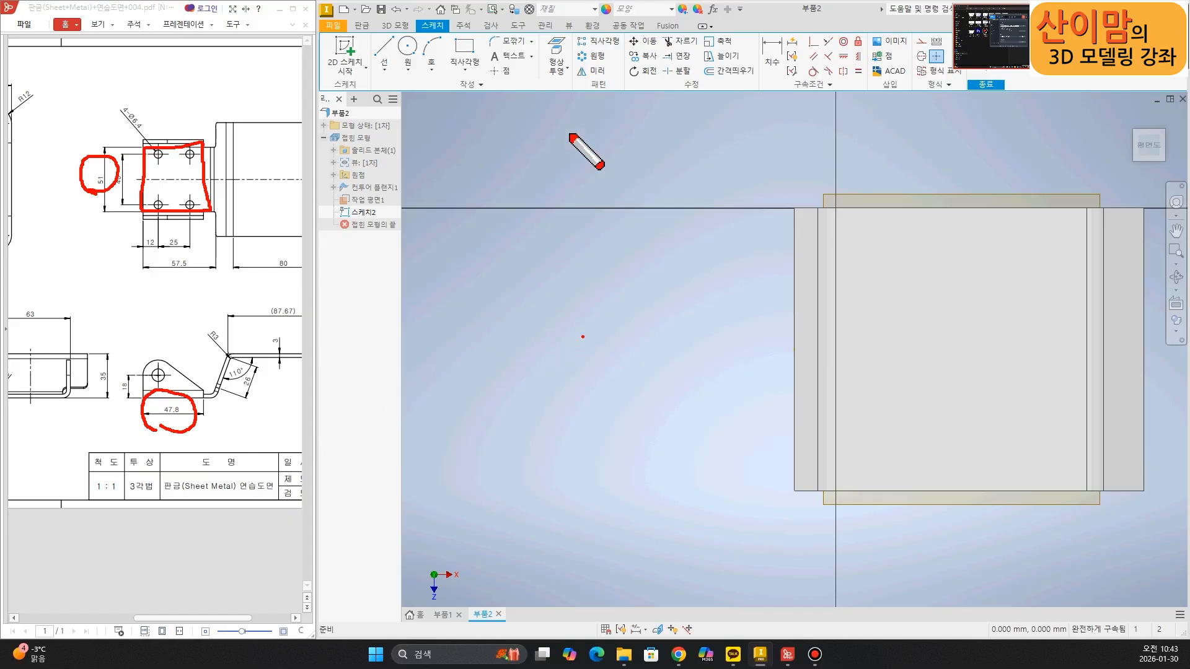
key("Escape")
left_click(466, 64)
left_click(502, 420)
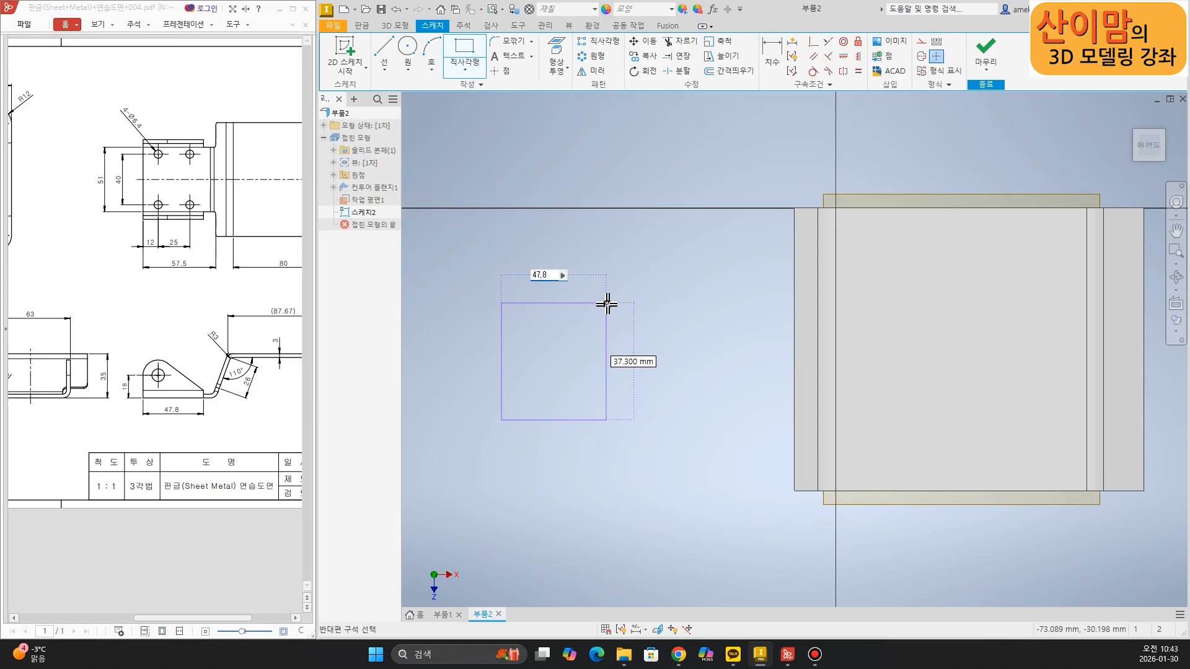
key("Tab")
key("Return")
key("Escape")
mouse_move(708, 366)
middle_mouse_down()
mouse_move(722, 396)
mouse_move(719, 364)
middle_mouse_up()
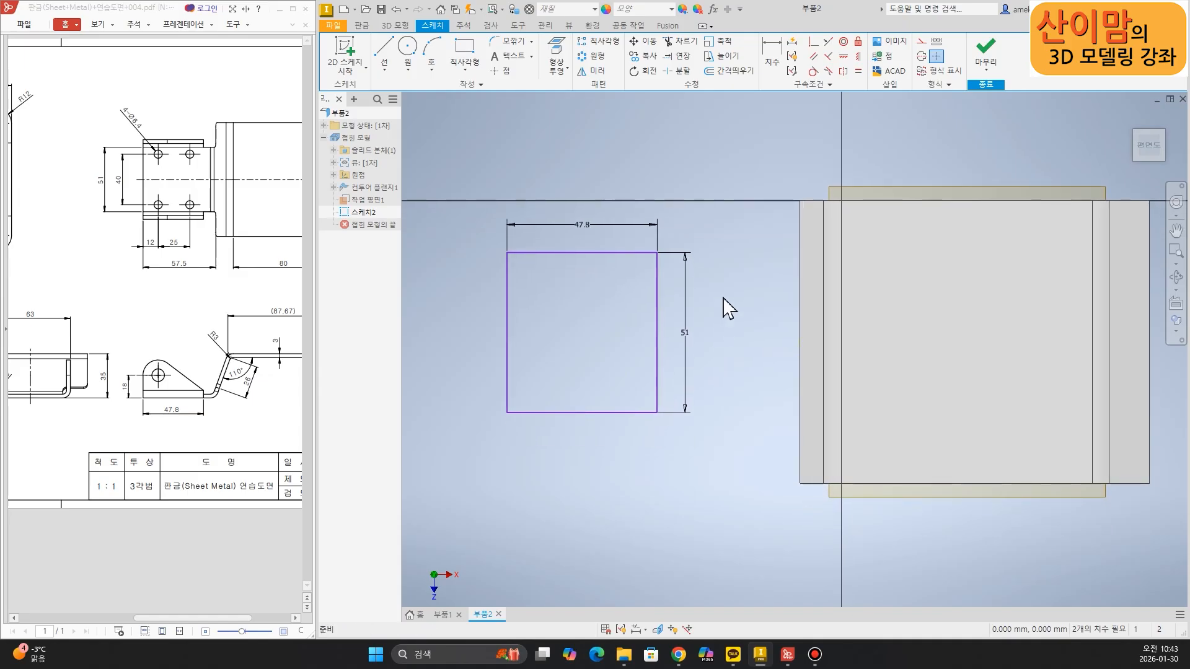
- Dimension the rectangle's outer vertical edge 57.5 mm from the plate's nearest edge
left_click_drag(144, 199, 144, 280)
mouse_move(217, 215)
left_mouse_down()
mouse_move(215, 285)
mouse_move(186, 247)
mouse_move(171, 287)
left_mouse_up()
key("Escape")
left_click(771, 59)
left_click(508, 389)
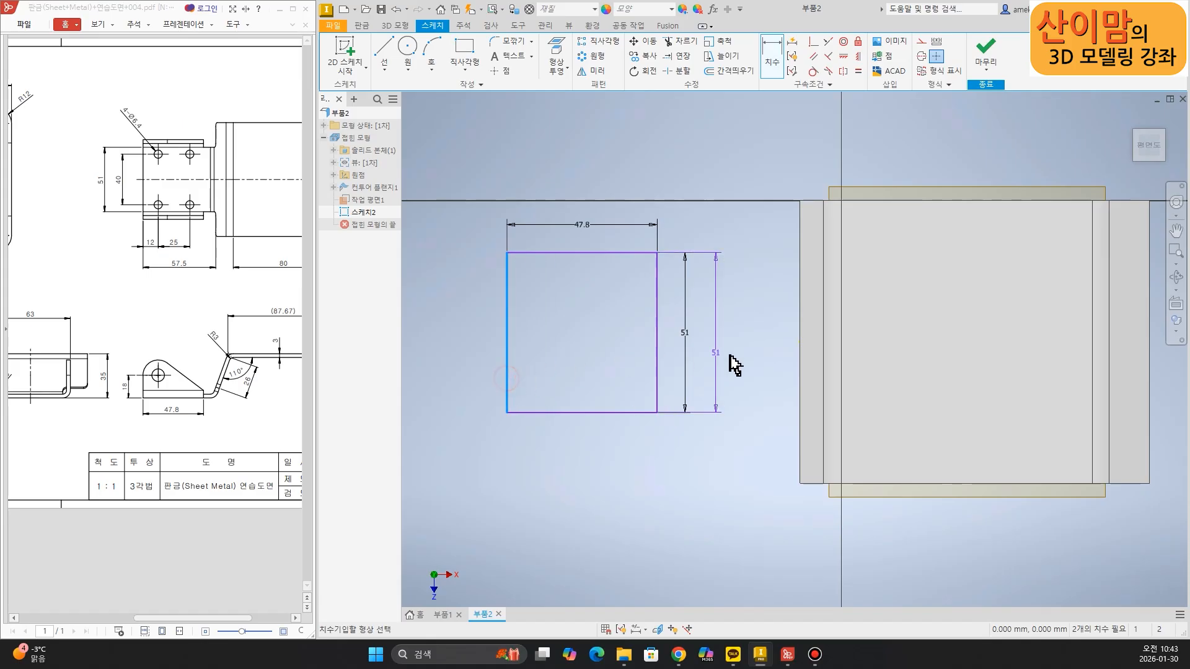
left_click(800, 375)
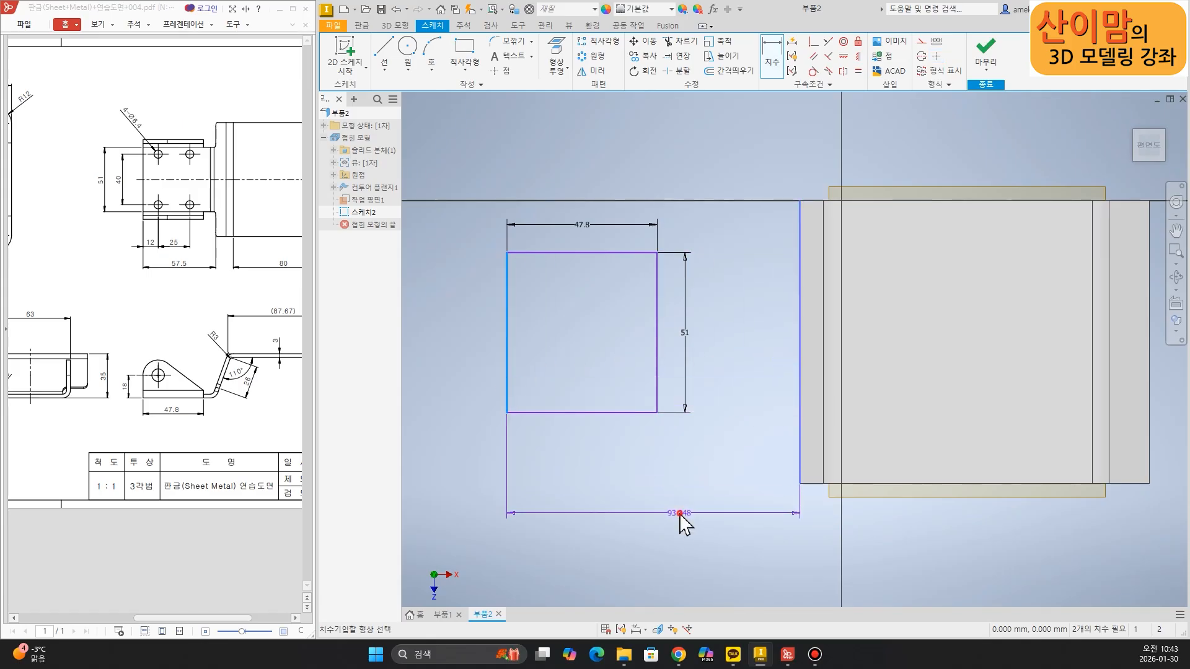
left_click(678, 515)
type("57.5")
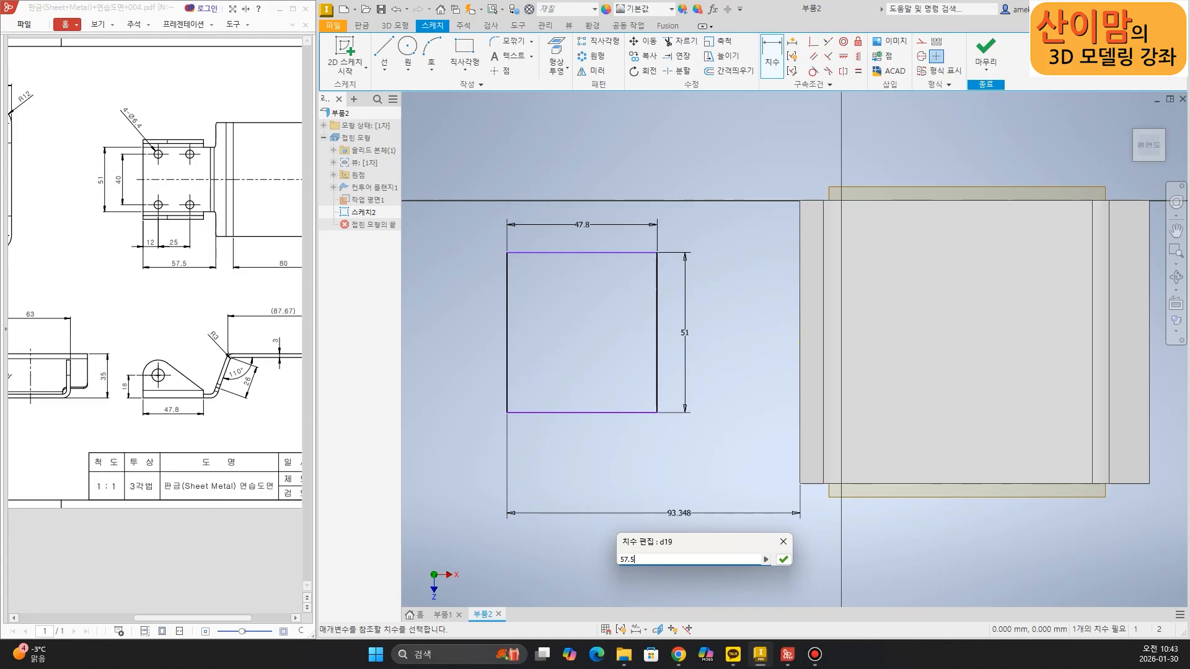
key("Return")
- Slice the graphics and align the midpoint of the rectangle's outer edge horizontally with the midpoint of the projected plate edge
left_click_drag(656, 414, 663, 474)
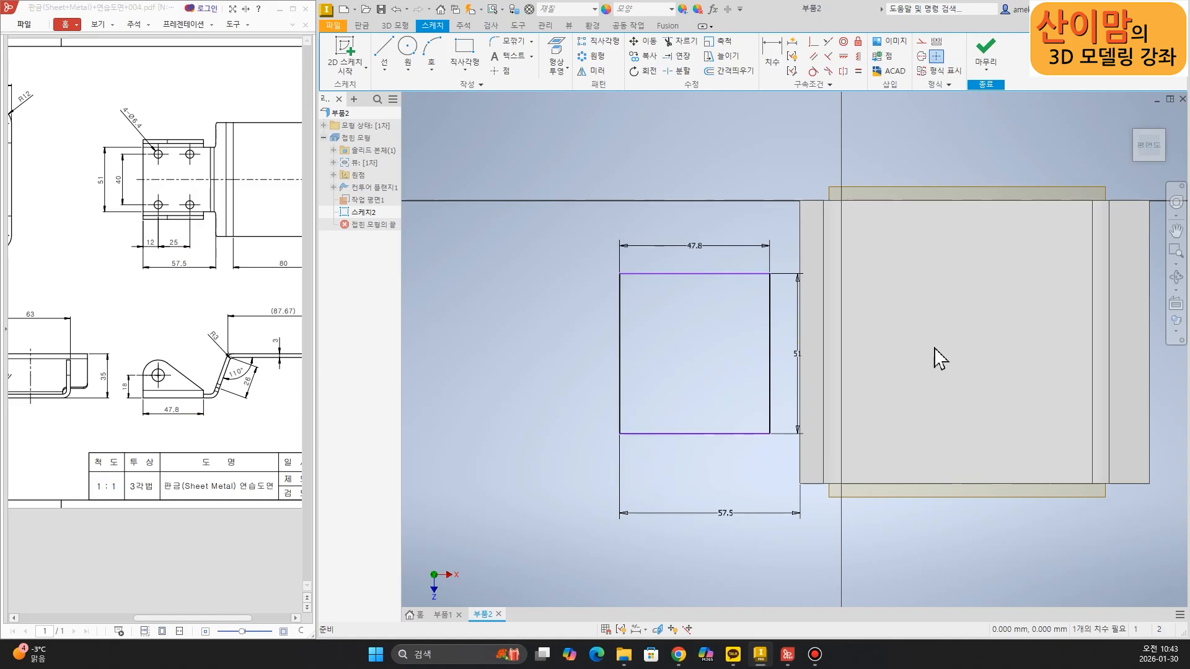
key("ctrl+2")
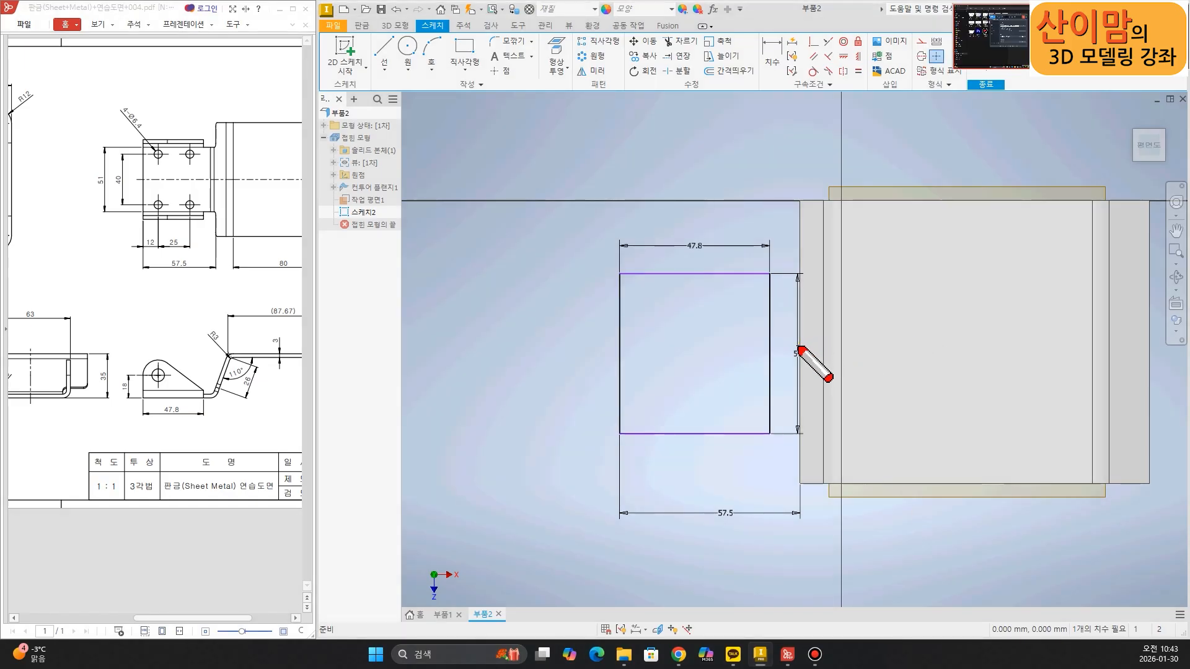
left_click_drag(796, 341, 1151, 338)
mouse_move(1017, 327)
left_mouse_down()
mouse_move(1004, 238)
mouse_move(1039, 259)
mouse_move(1017, 419)
mouse_move(1054, 419)
left_mouse_up()
key("Escape")
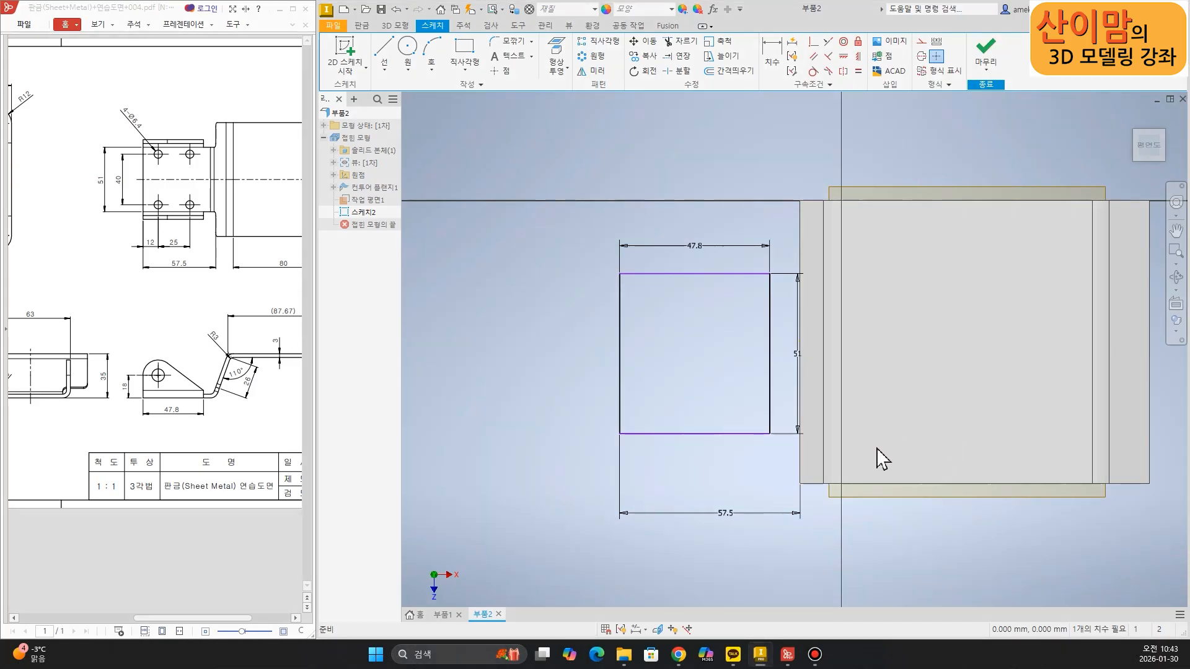
key("F7")
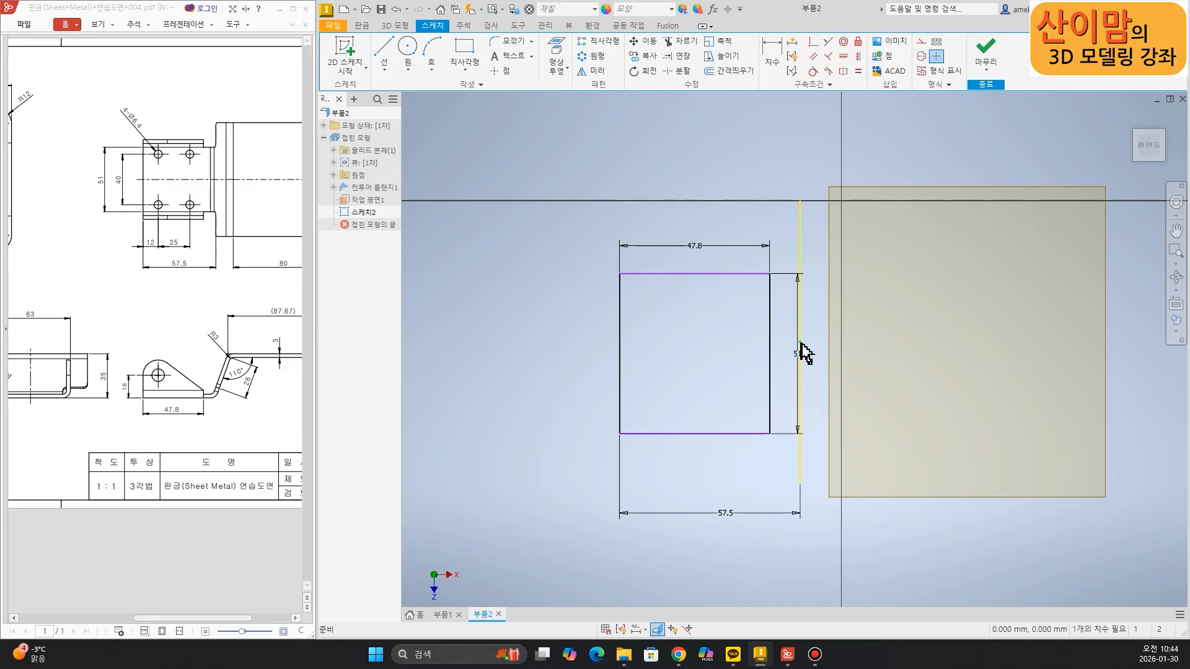
left_click(843, 55)
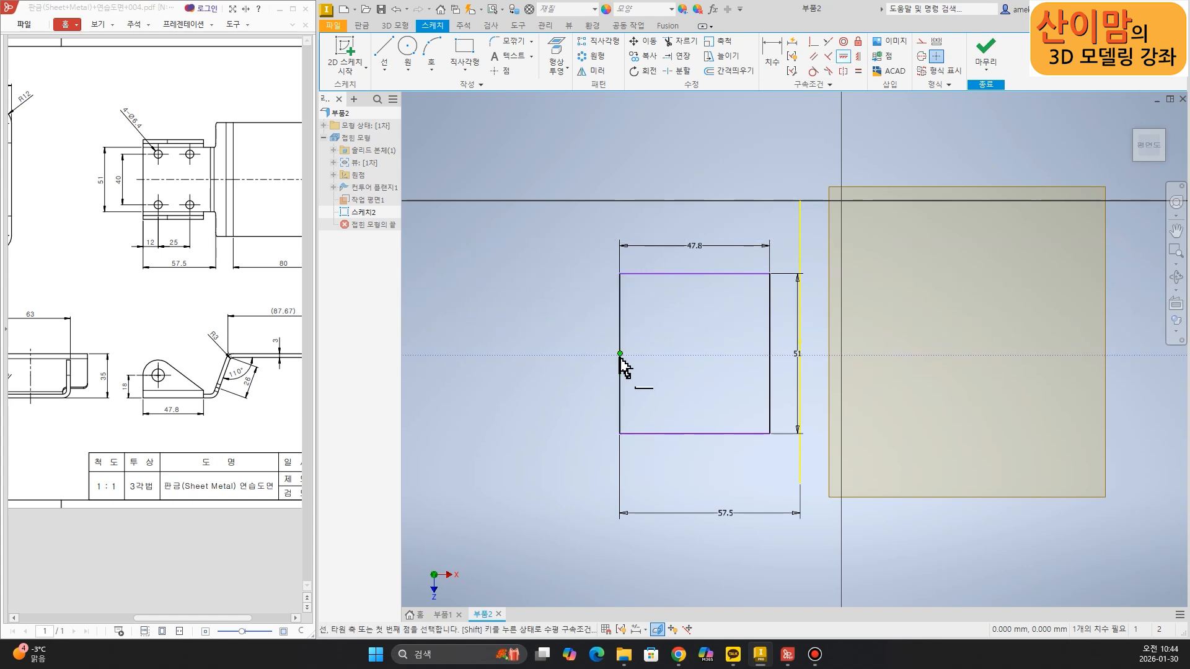
left_click(620, 356)
left_click(800, 342)
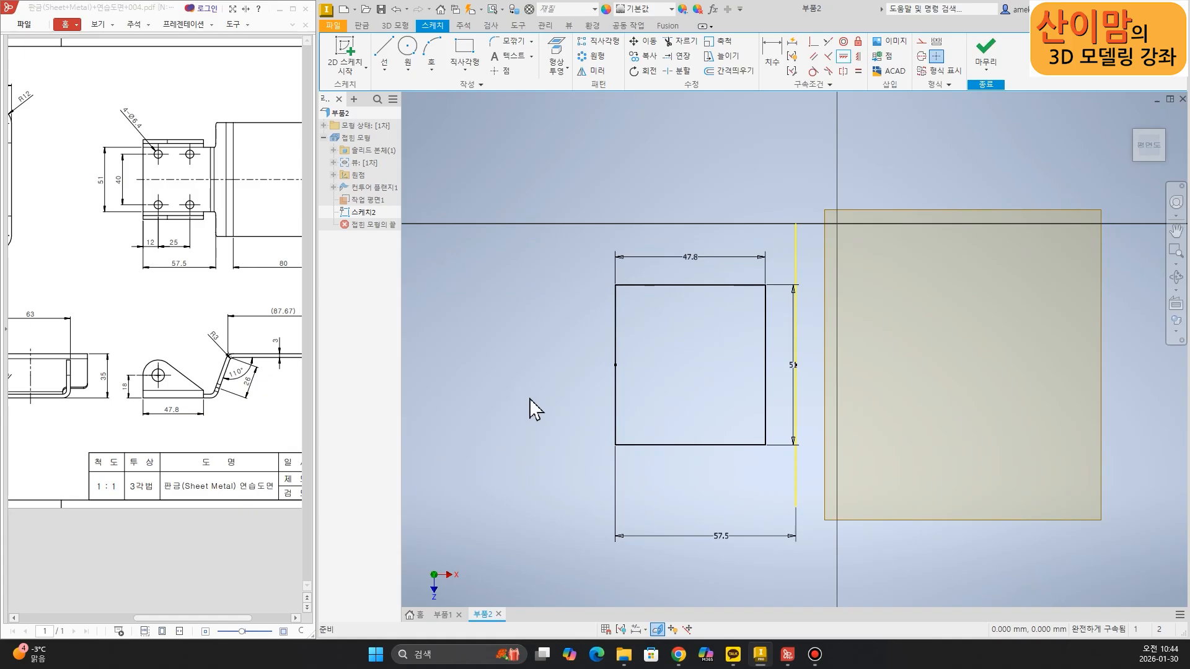
key("Escape")
- Finish the sketch, keep the sheet metal defaults, and create a face from the rectangle, thickened upward from the work plane
left_click(985, 54)
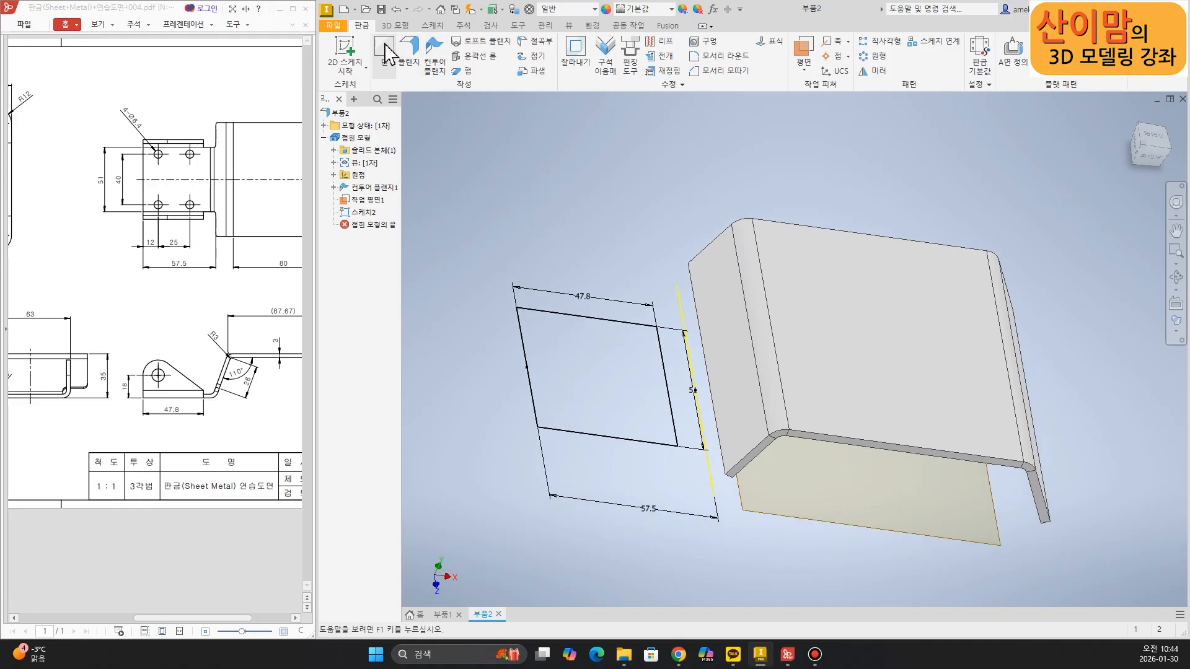
left_click(983, 69)
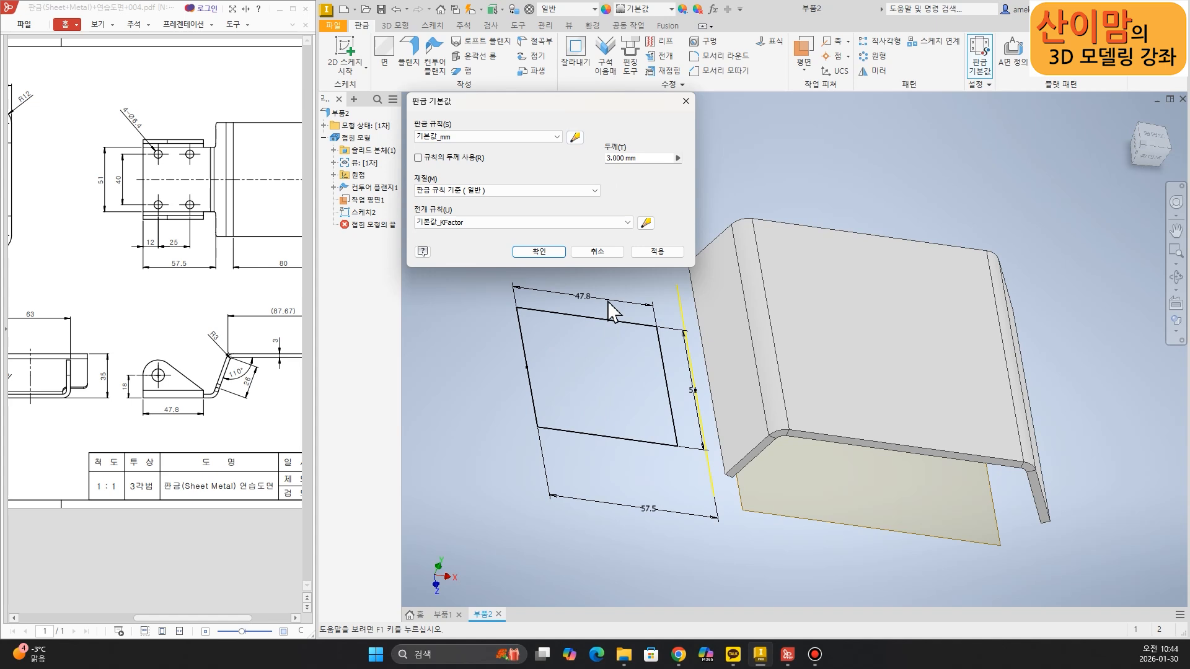
left_click(536, 252)
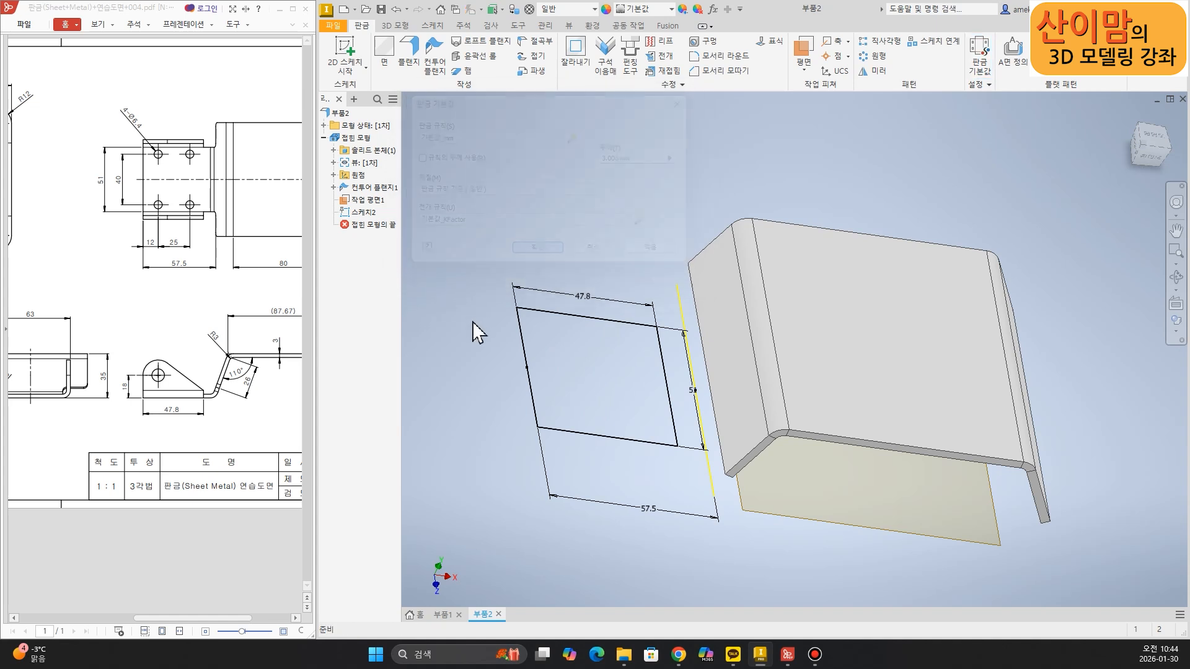
left_click(384, 49)
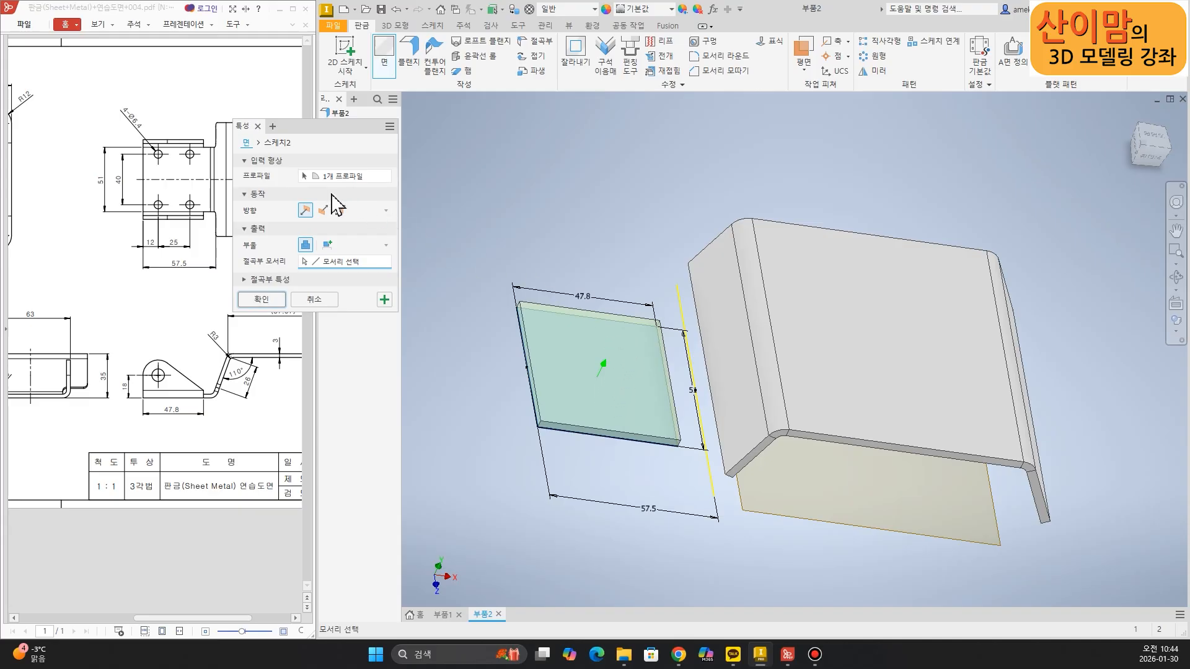
left_click(323, 211)
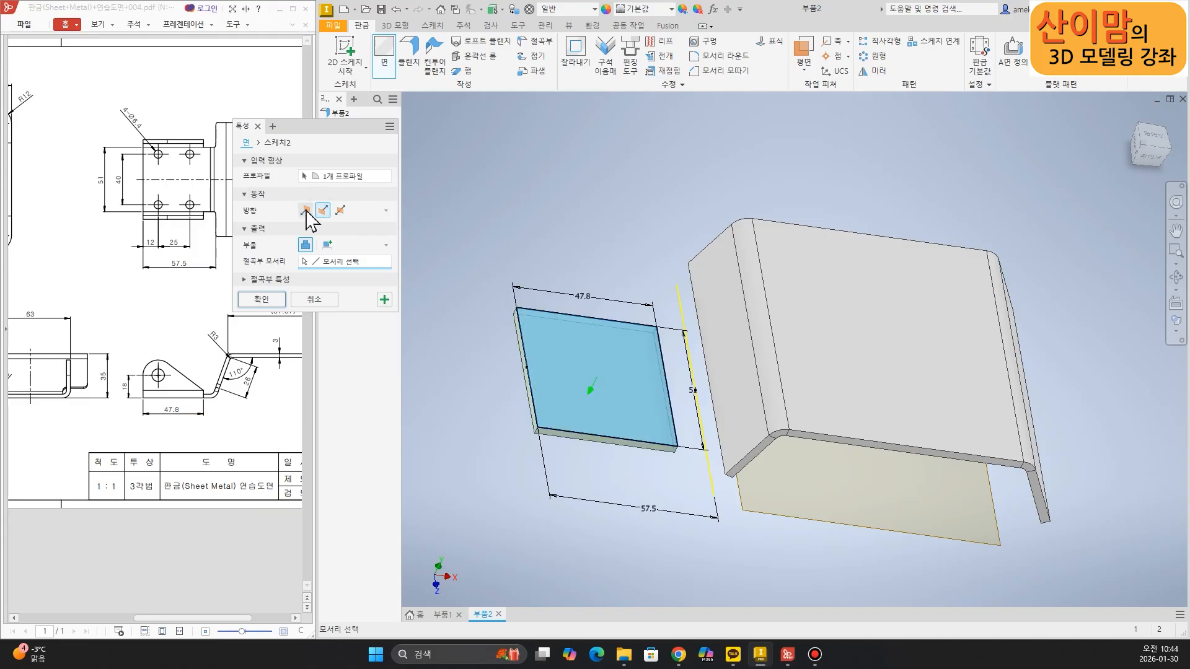
left_click(305, 210)
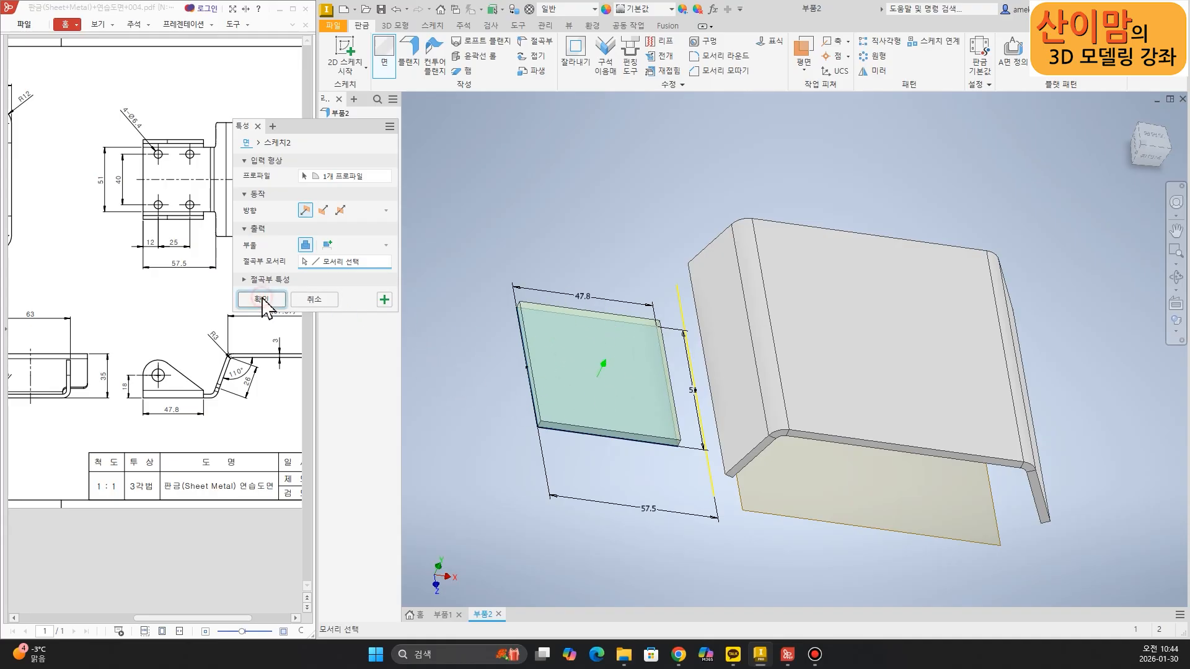
left_click(261, 299)
middle_click_drag(563, 487, 593, 473)
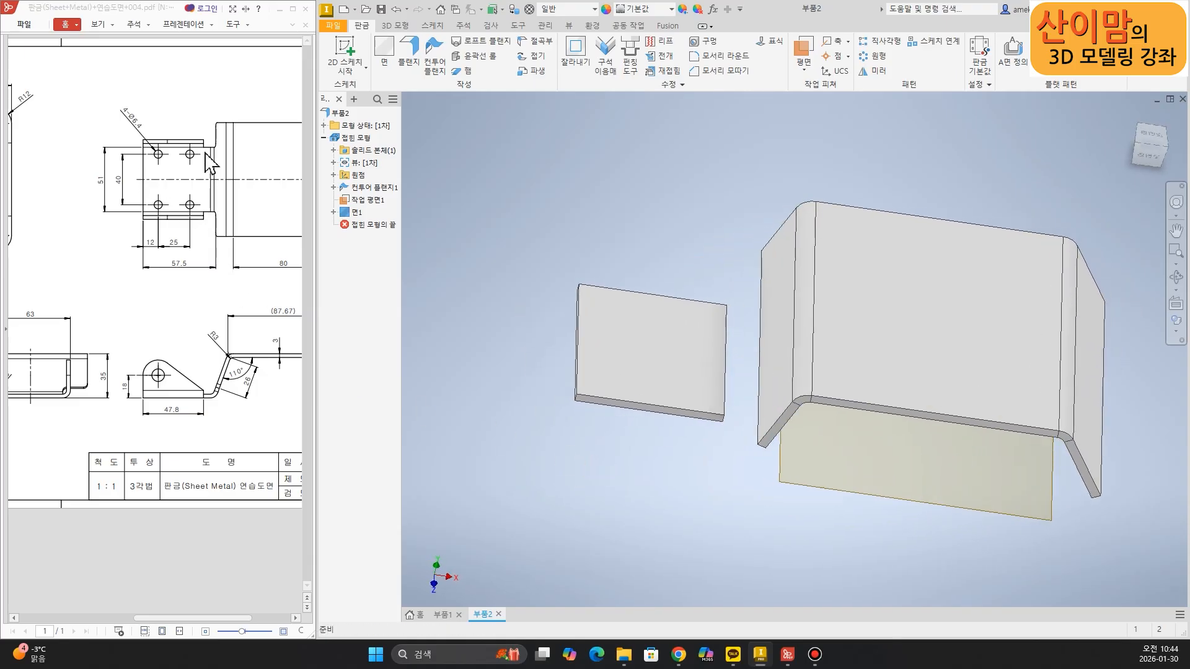
- Examine the side lug's hole height and outer corner radius in the drawing to work out the flange height
mouse_move(216, 620)
left_mouse_down()
mouse_move(151, 619)
mouse_move(170, 619)
left_mouse_up()
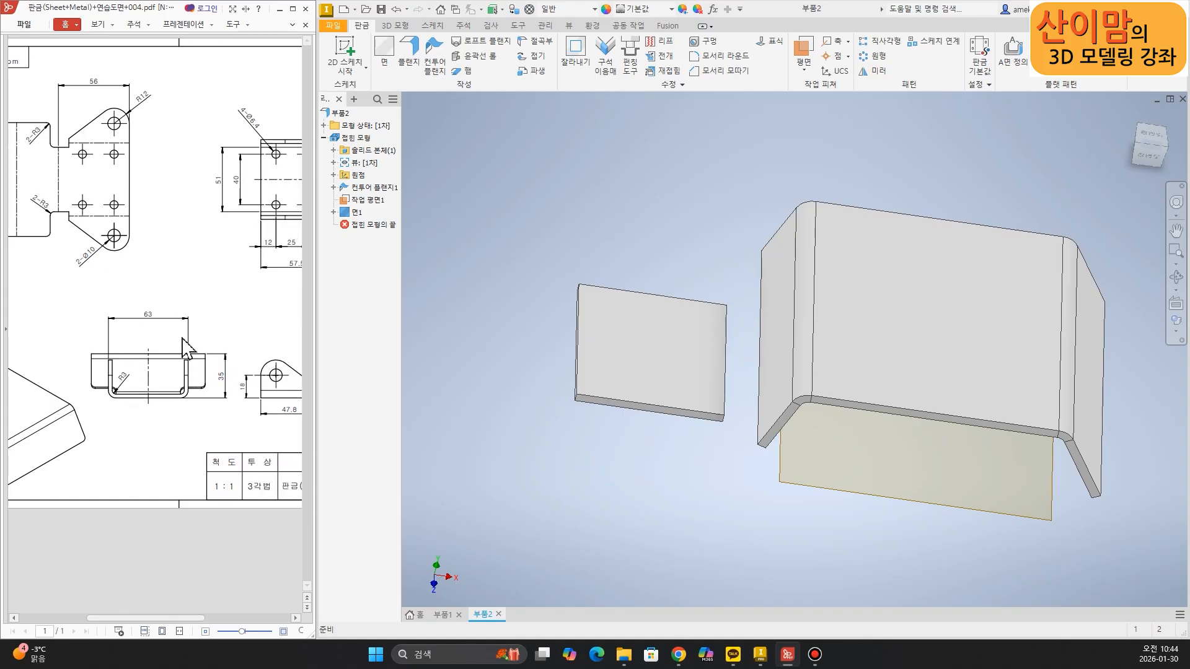
left_click_drag(189, 618, 211, 618)
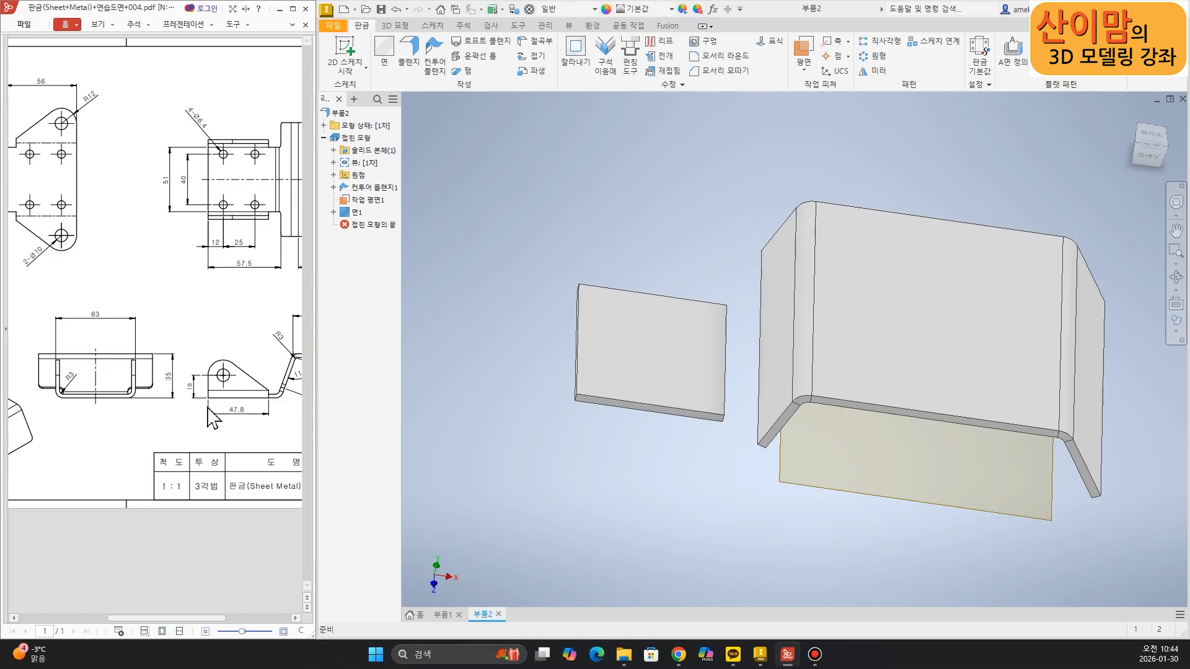
scroll(213, 419, "up", 1, "ctrl")
scroll(217, 478, "up", 1, "ctrl")
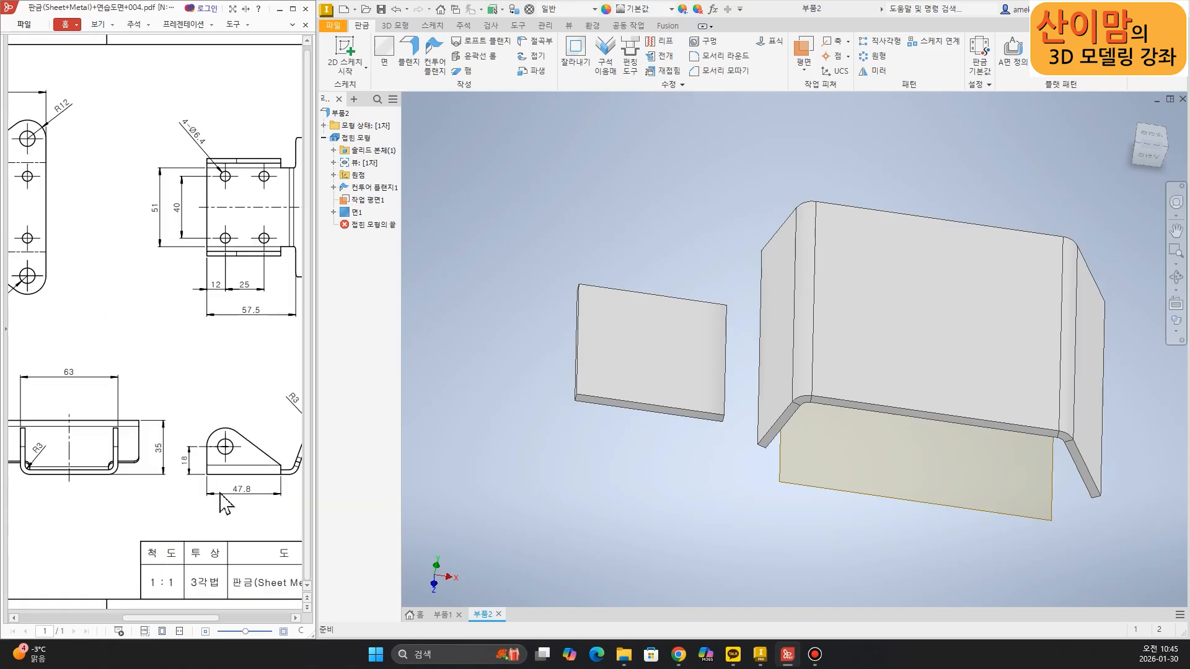
scroll(224, 503, "up", 1, "ctrl")
mouse_move(205, 471)
left_mouse_down()
mouse_move(276, 471)
mouse_move(214, 441)
mouse_move(242, 438)
left_mouse_up()
mouse_move(172, 462)
left_mouse_down()
mouse_move(195, 462)
mouse_move(155, 438)
left_mouse_up()
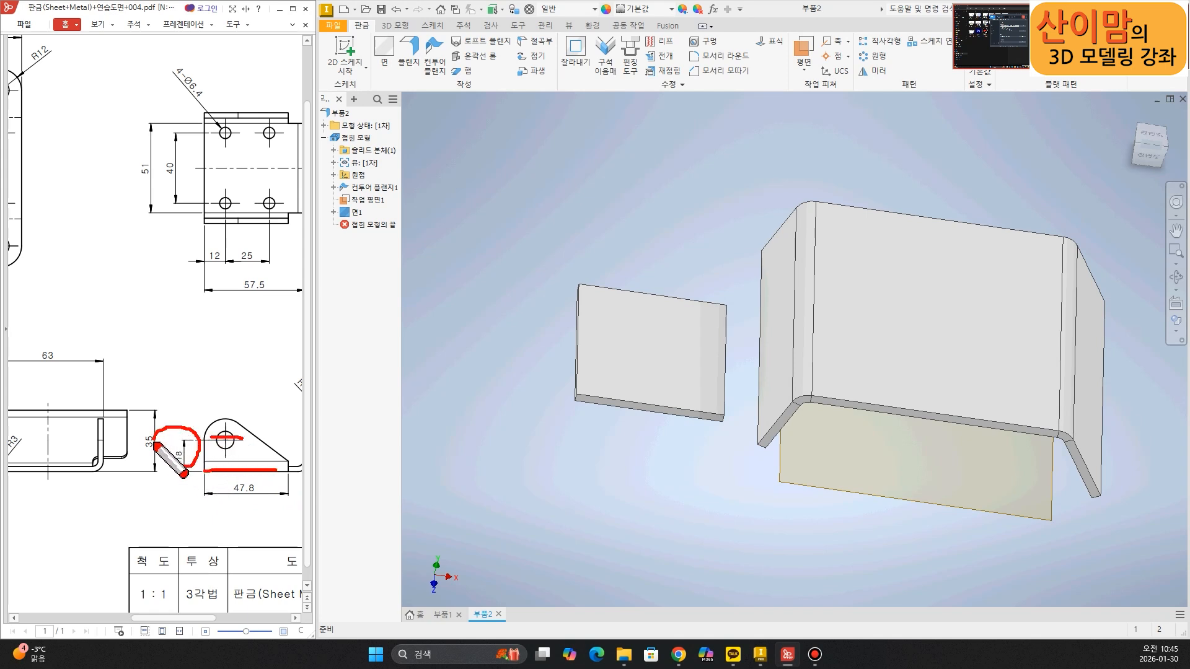
scroll(283, 520, "down", 2, "ctrl")
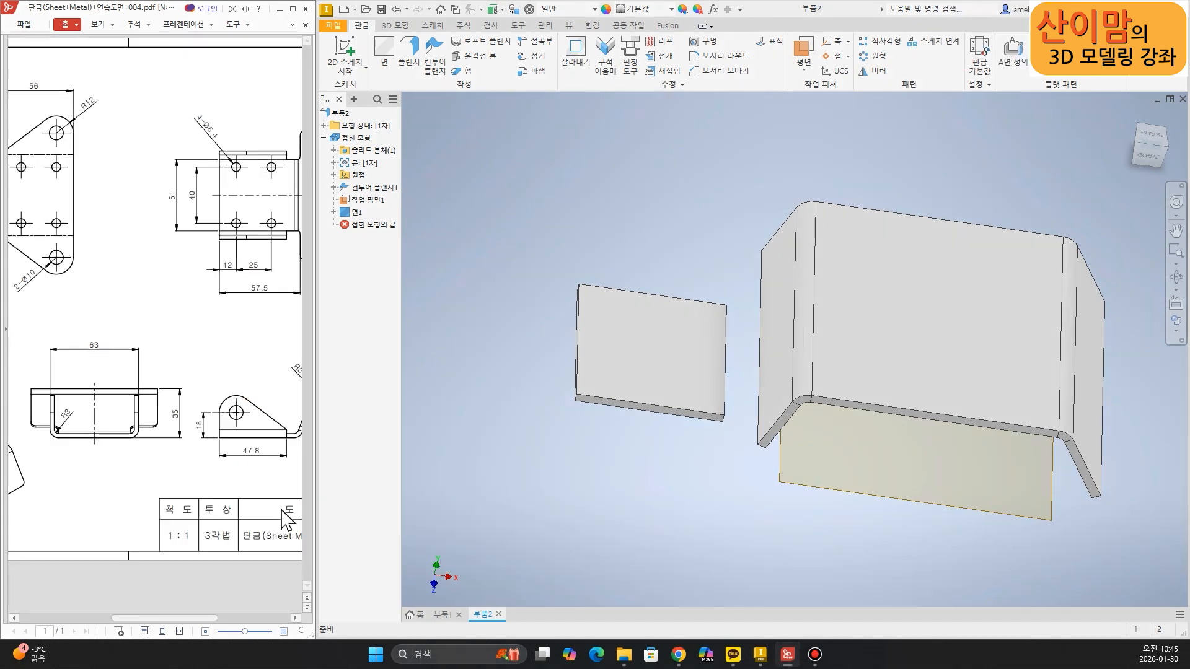
scroll(282, 519, "down", 2, "ctrl")
key("ctrl+2")
mouse_move(149, 94)
left_mouse_down()
mouse_move(135, 101)
mouse_move(124, 67)
mouse_move(150, 99)
left_mouse_up()
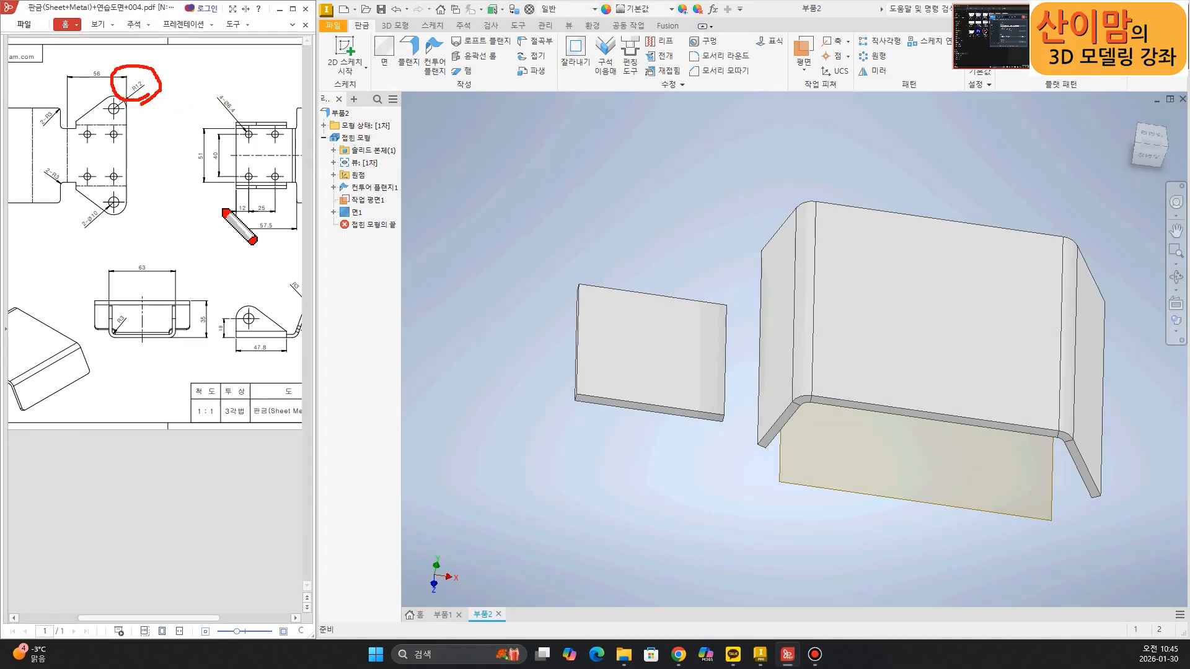
scroll(279, 347, "up", 2, "ctrl")
key("ctrl+2")
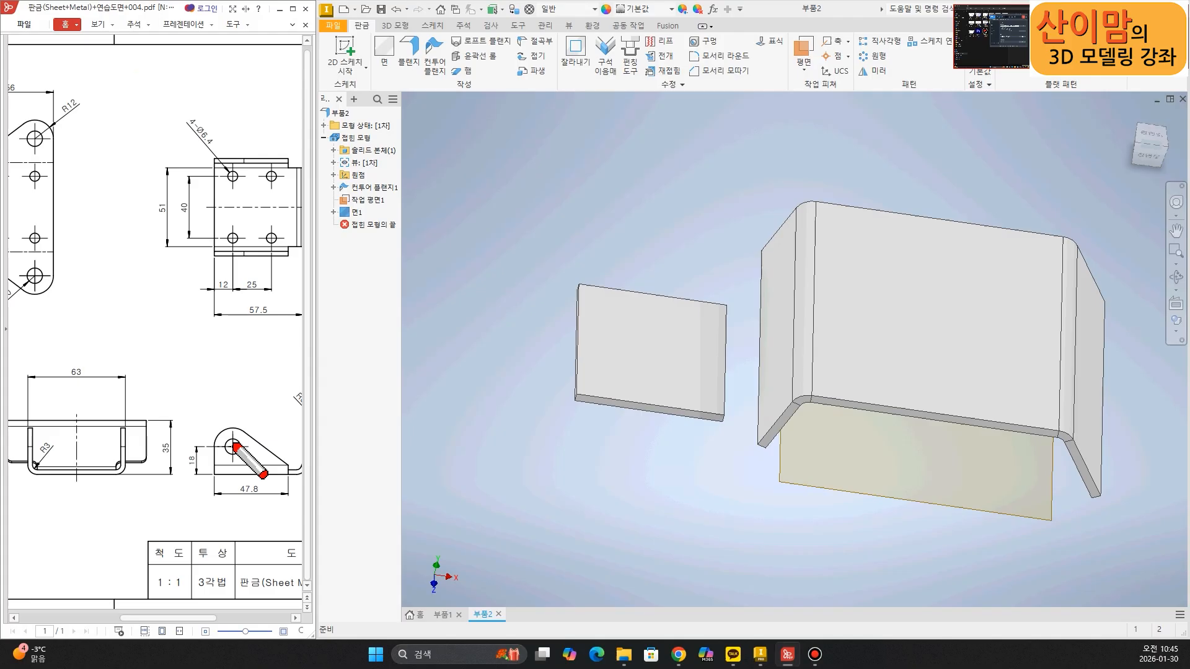
mouse_move(234, 447)
left_mouse_down()
mouse_move(238, 479)
mouse_move(232, 427)
mouse_move(197, 428)
mouse_move(200, 443)
left_mouse_up()
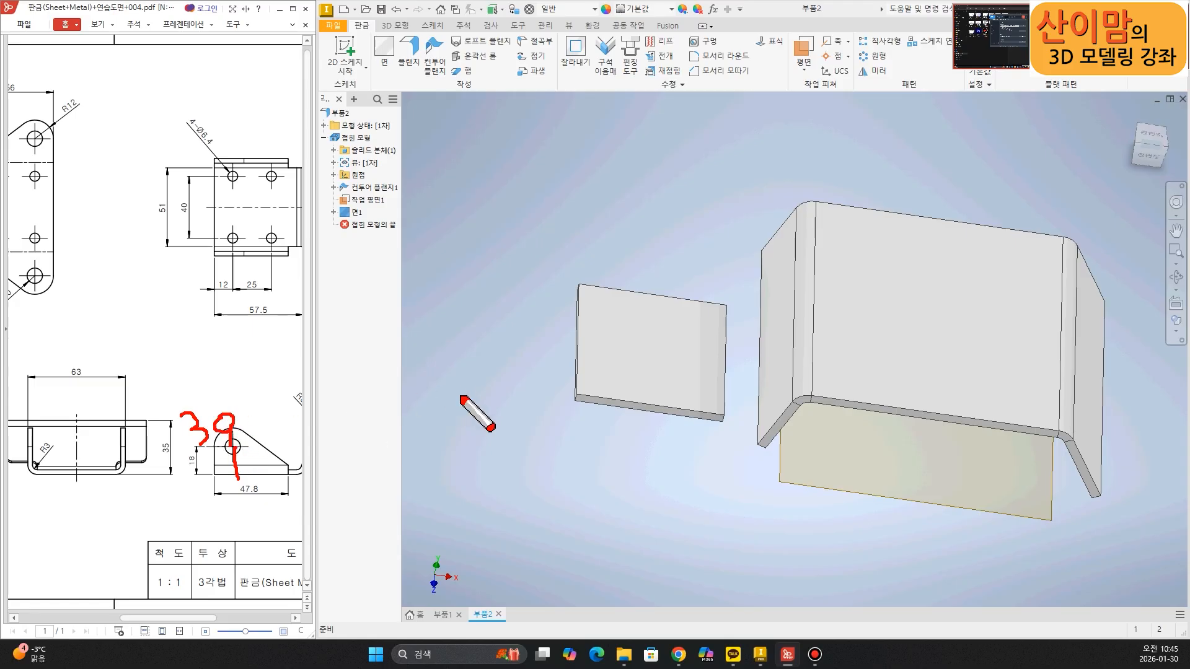
key("Escape")
- Set up a flange on the new face's two opposite 47.8 mm edges with a distance of 30 mm
left_click(499, 318)
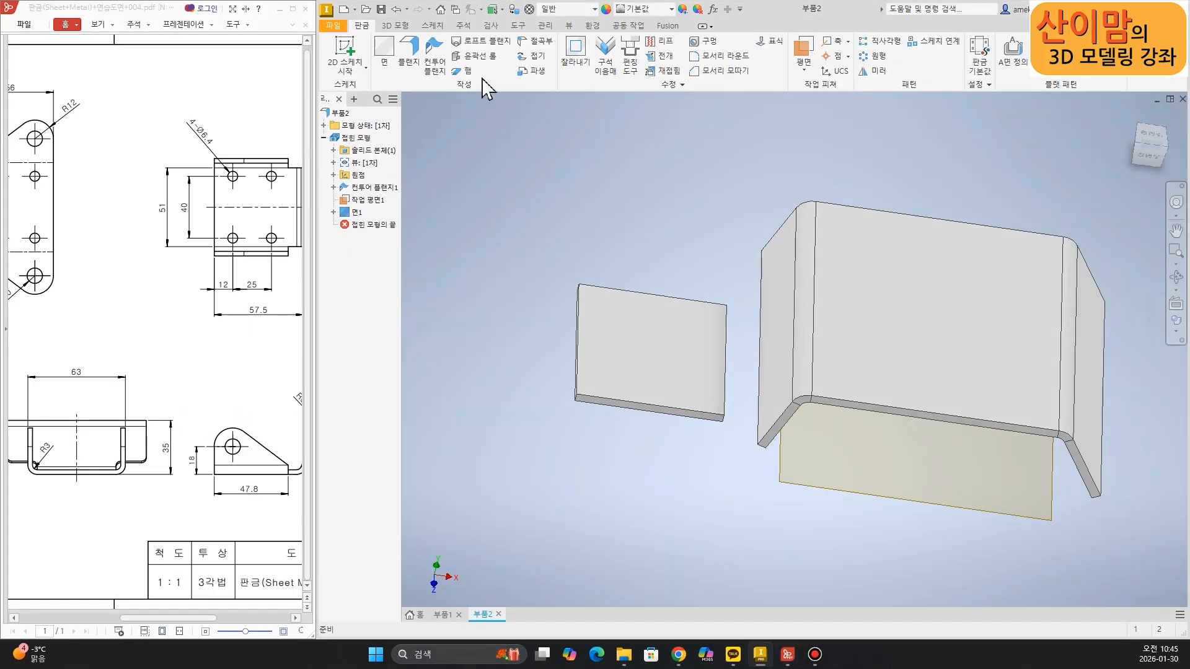
left_click(412, 60)
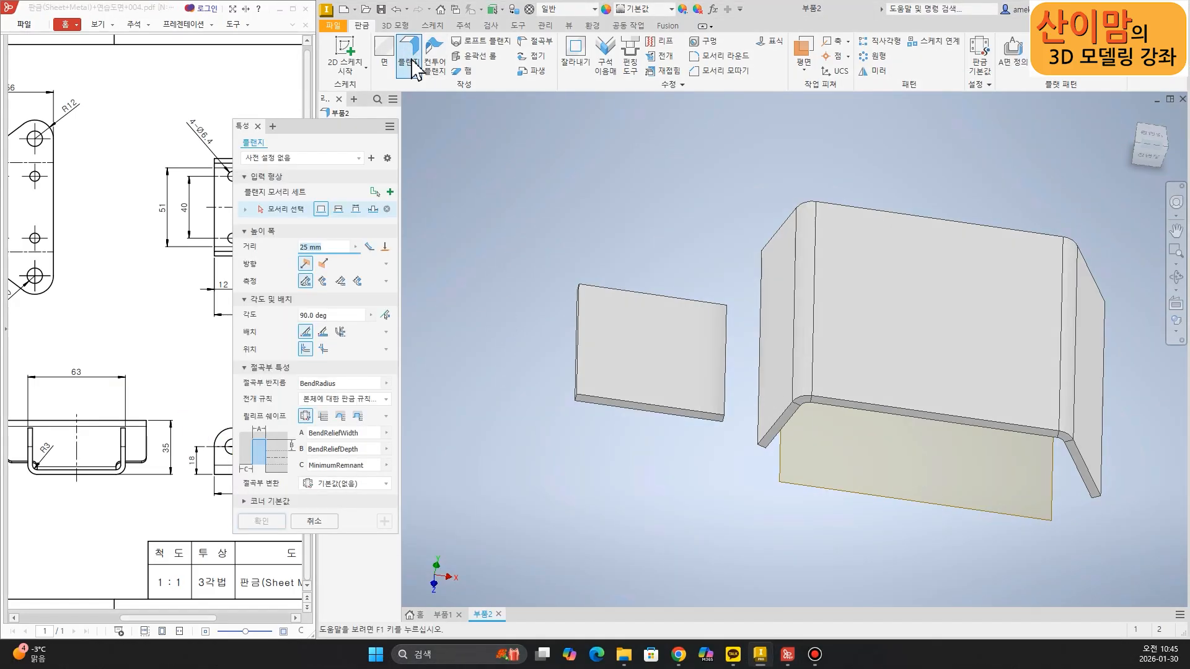
left_click(606, 292)
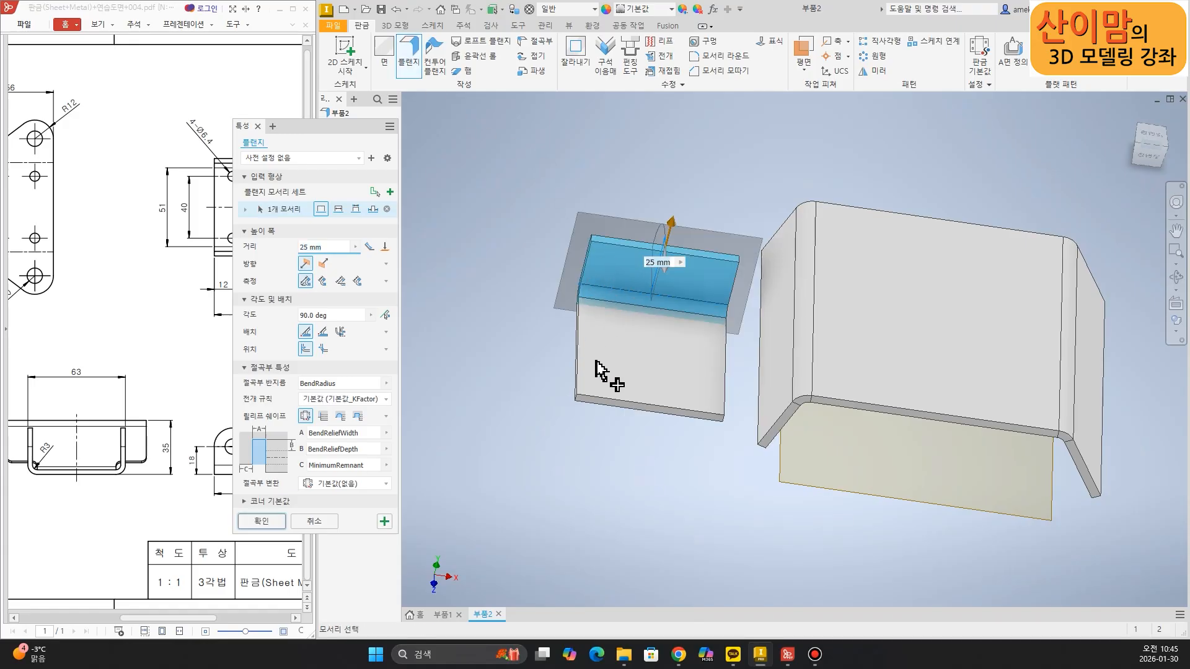
left_click(602, 400)
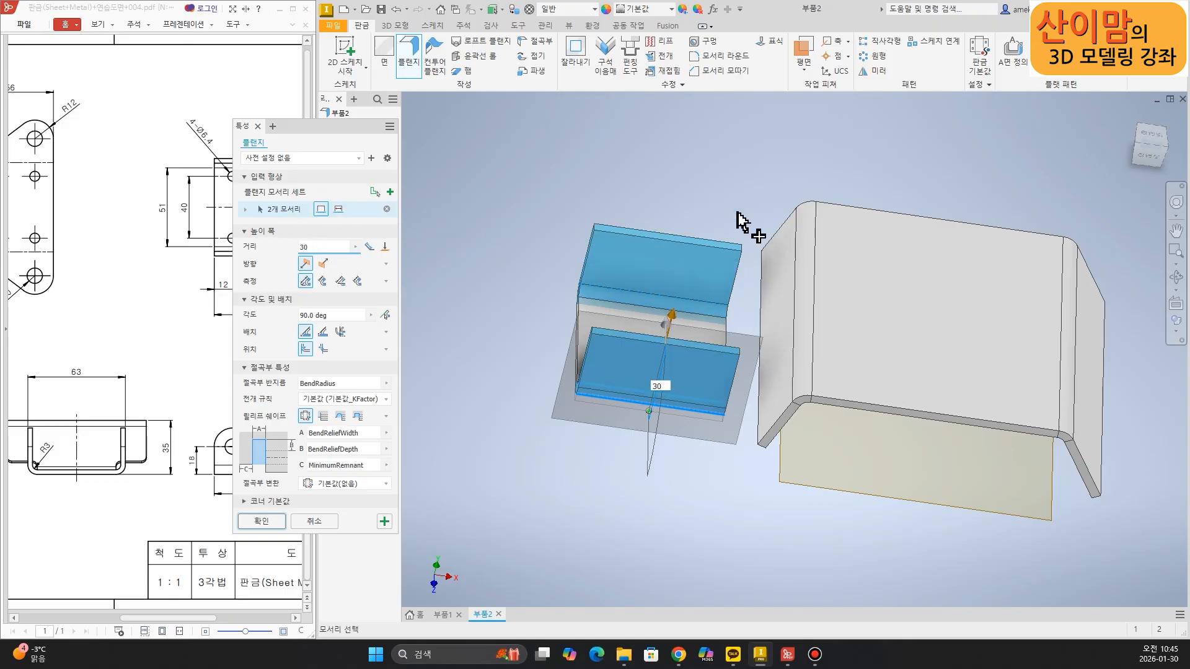
- Examine the flange preview from the side, checking the overall width across the two upright walls
left_click_drag(1129, 118, 1143, 156)
left_click(1143, 156)
scroll(789, 404, "up", 3)
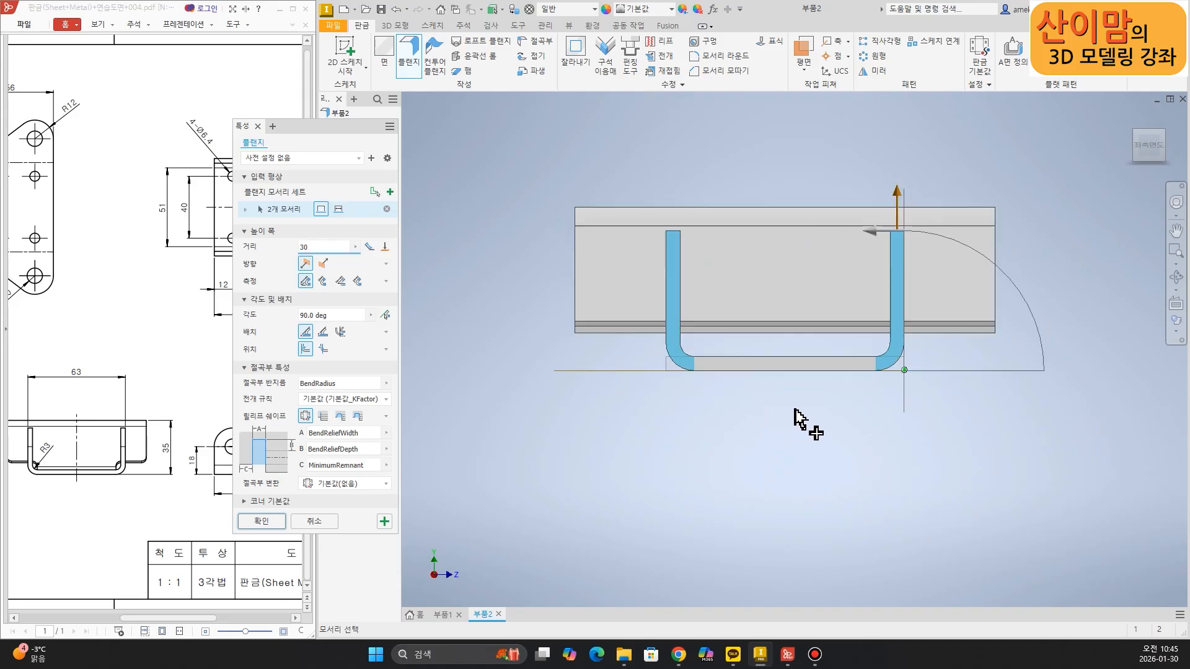
key("ctrl+2")
mouse_move(668, 374)
left_mouse_down()
mouse_move(665, 432)
mouse_move(923, 421)
mouse_move(922, 444)
left_mouse_up()
left_click_drag(689, 399, 688, 421)
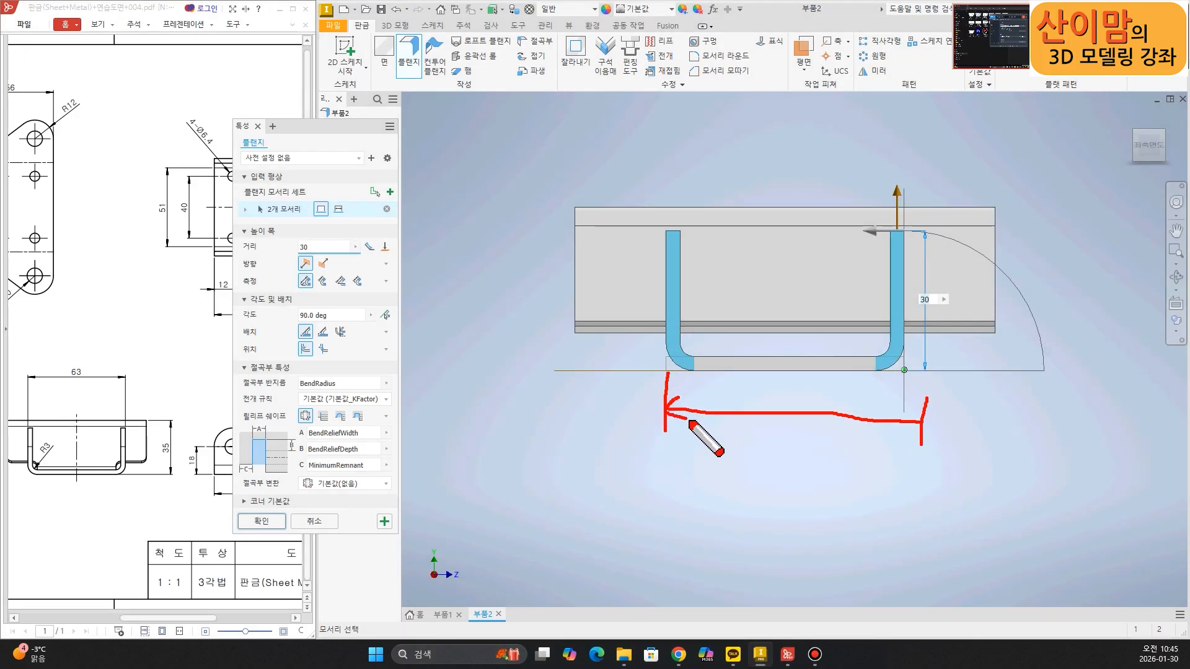
left_click_drag(911, 408, 899, 435)
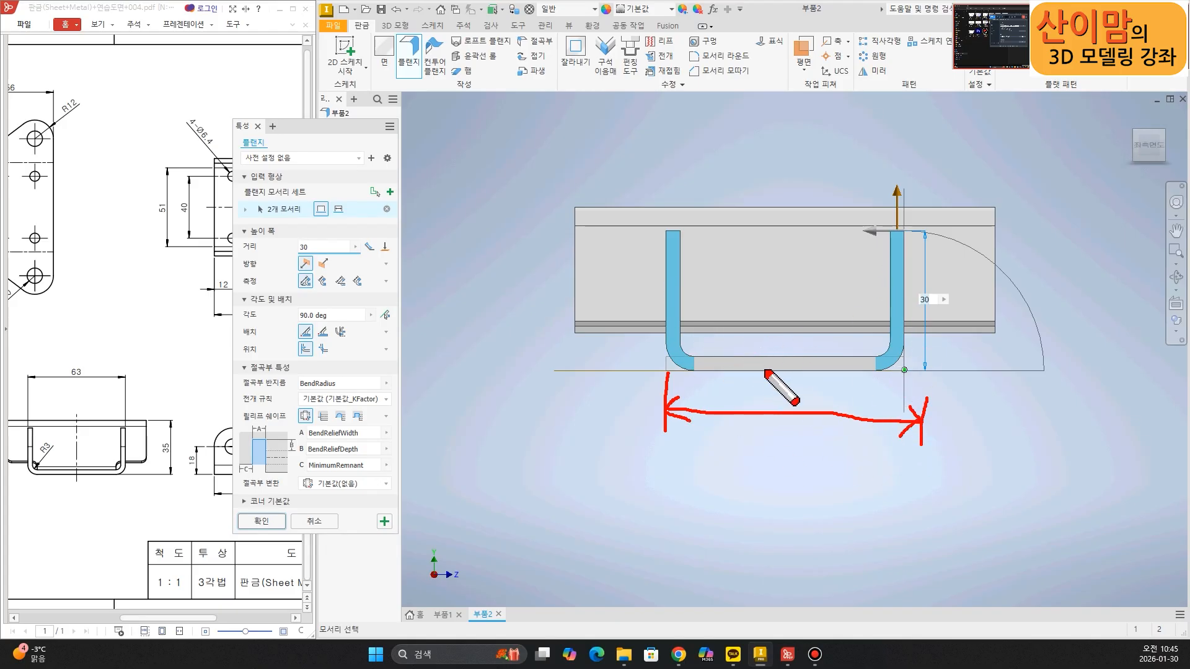
key("Escape")
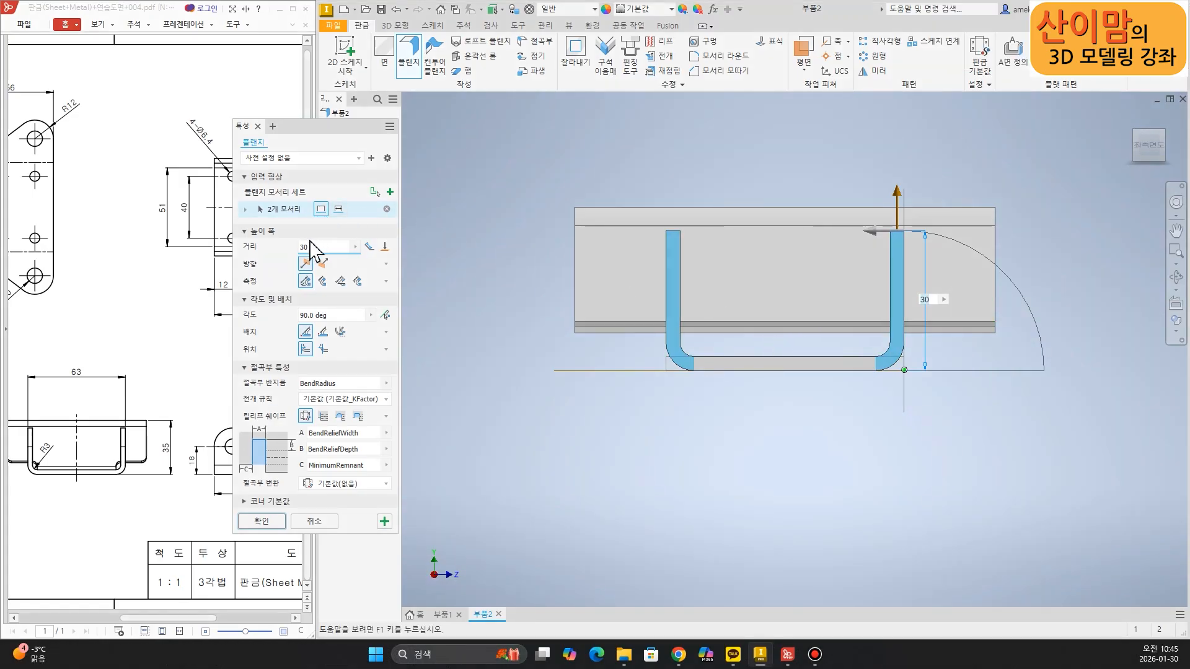
- Compare the inside and outside flange positions relative to the base face's edges, and choose the outside position
left_click(323, 352)
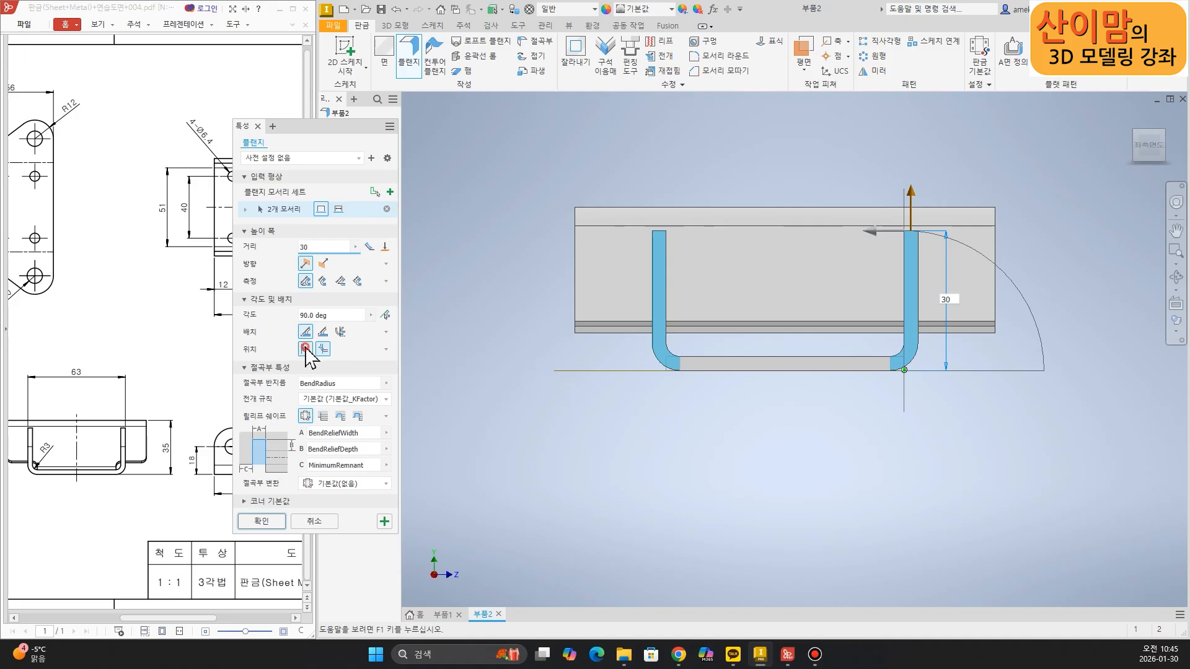
left_click(305, 348)
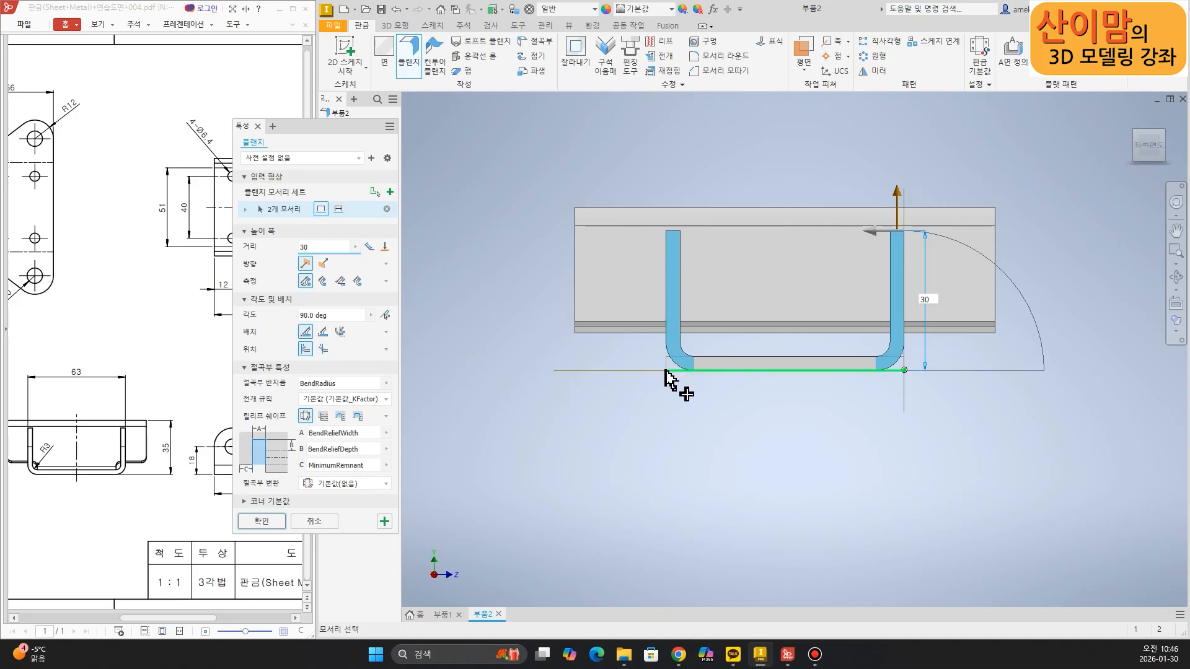
left_click(324, 349)
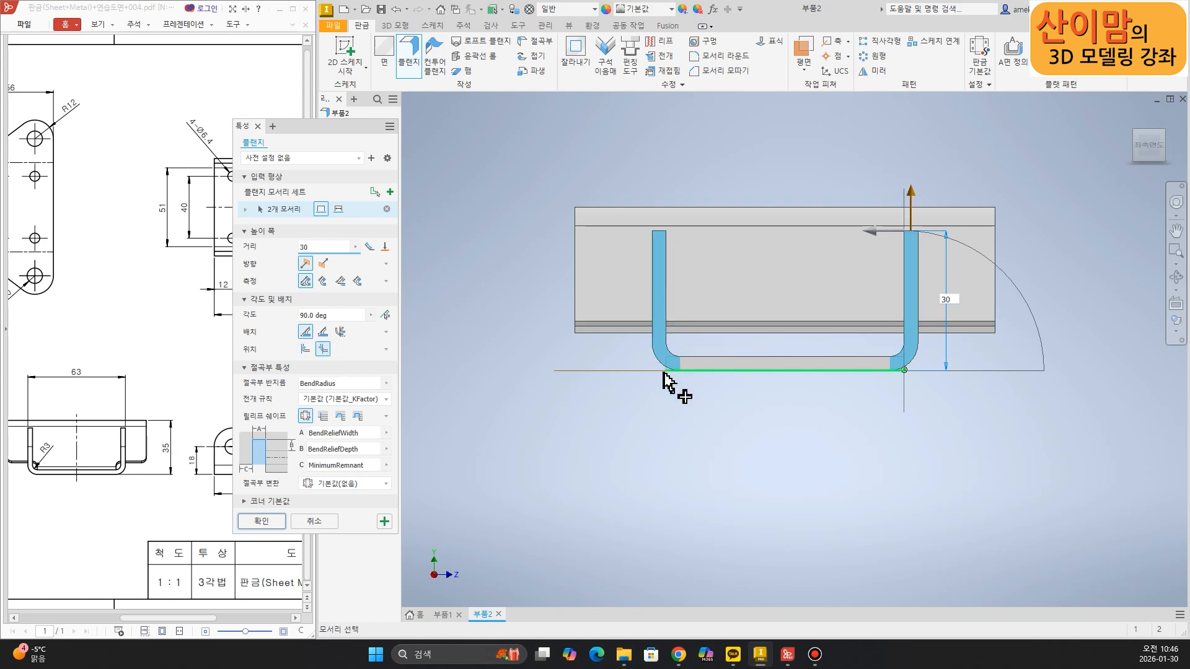
left_click_drag(670, 370, 669, 380)
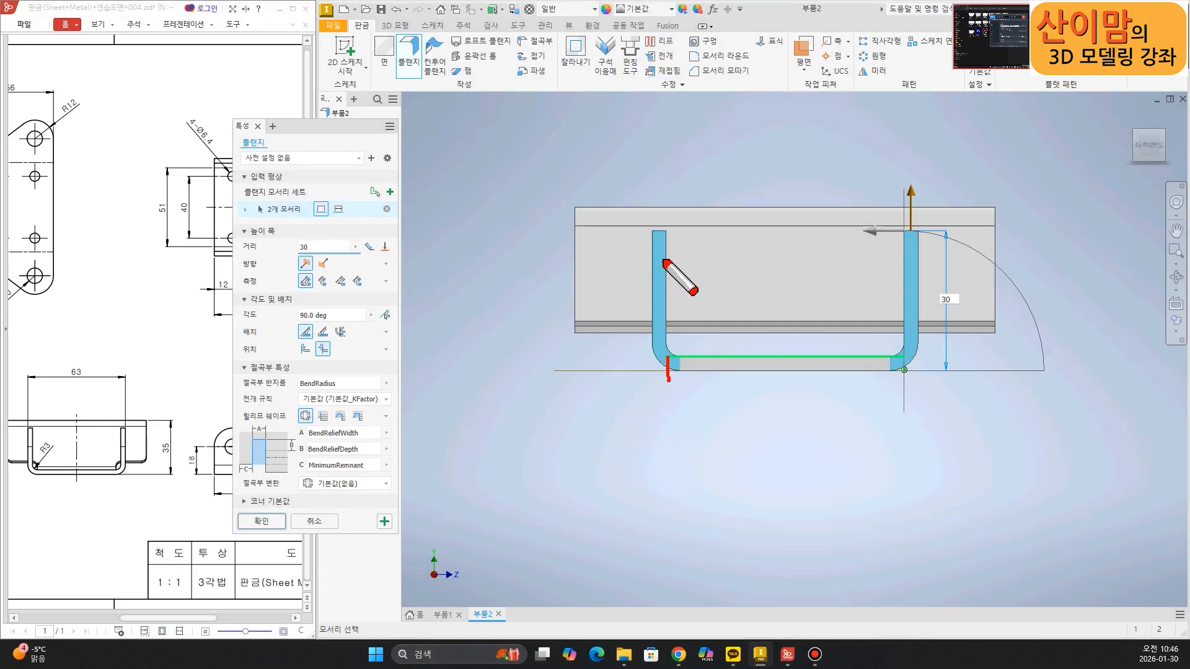
left_click_drag(665, 234, 670, 325)
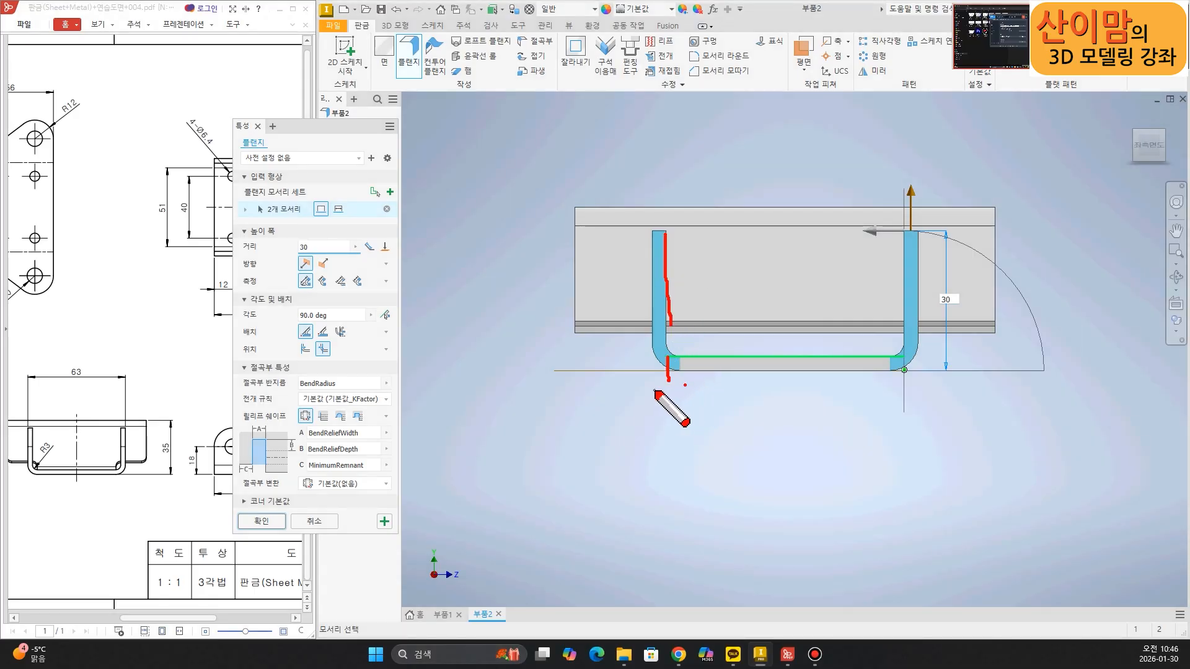
key("Escape")
key("ctrl+2")
left_click_drag(668, 358, 640, 321)
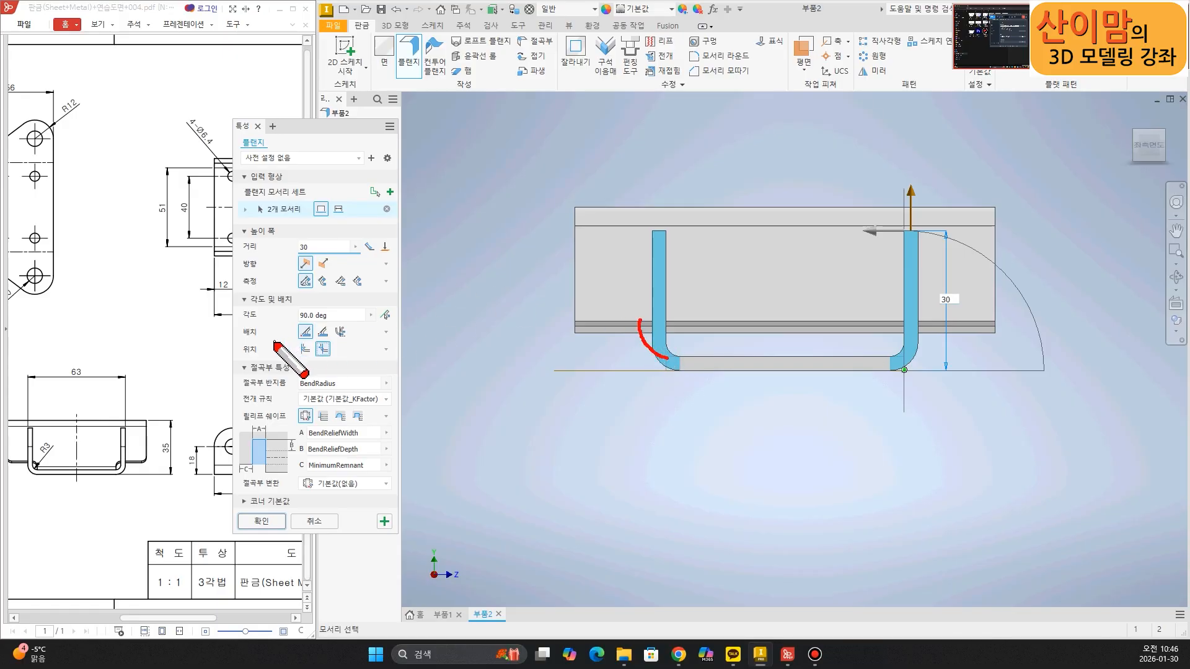
key("Escape")
- Compare the flange placement options and choose the one that starts the bends right at the base face's edges
left_click(323, 333)
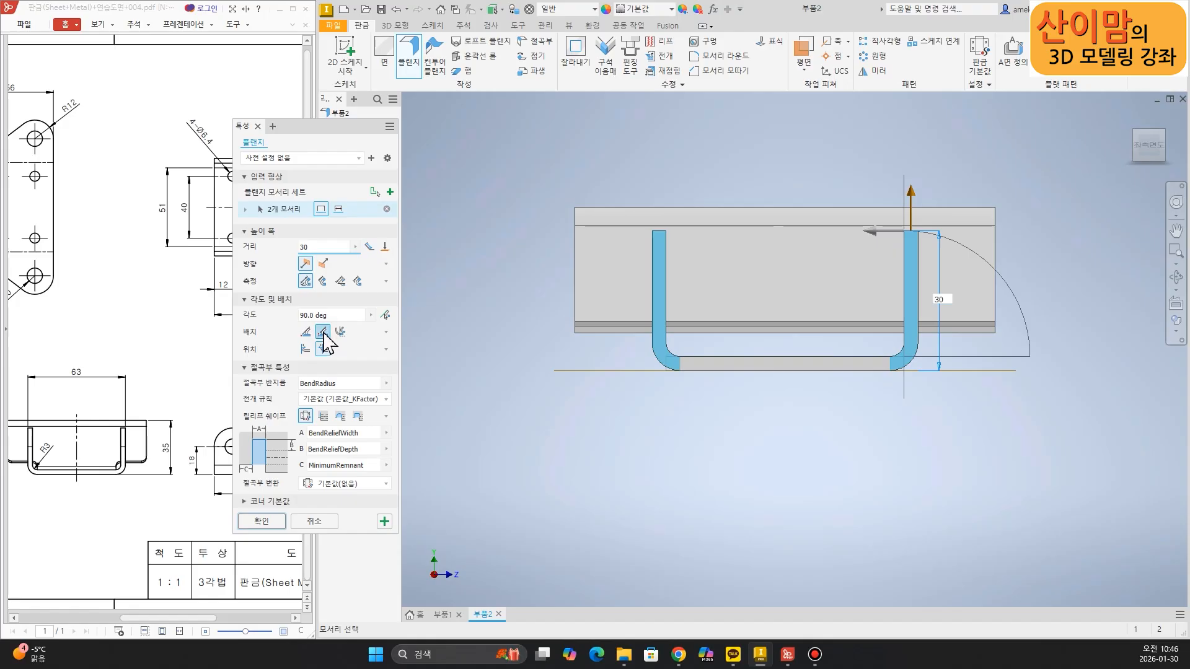
left_click(305, 333)
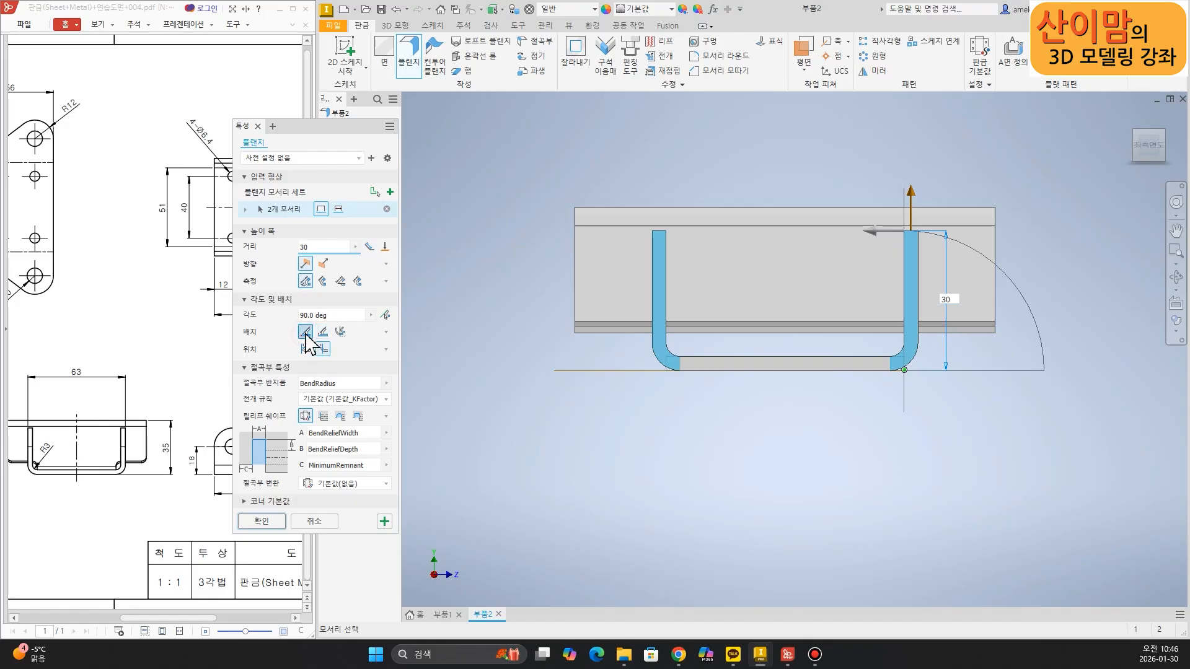
left_click(340, 332)
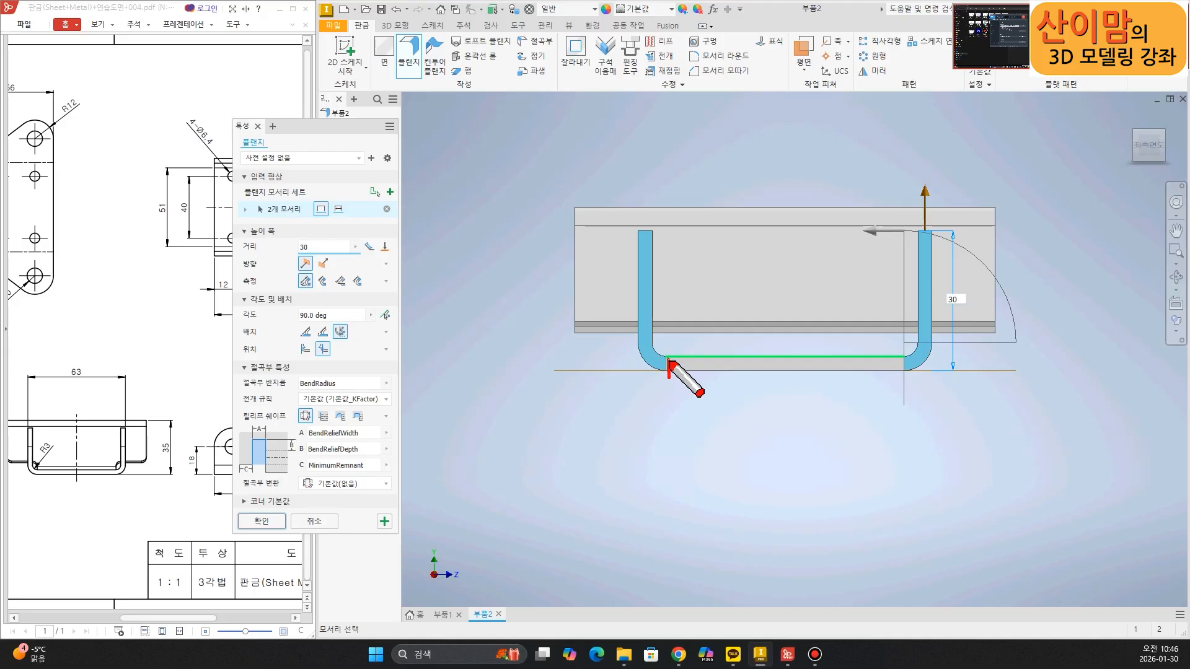
mouse_move(669, 361)
left_mouse_down()
mouse_move(646, 341)
mouse_move(662, 226)
left_mouse_up()
left_click(495, 334)
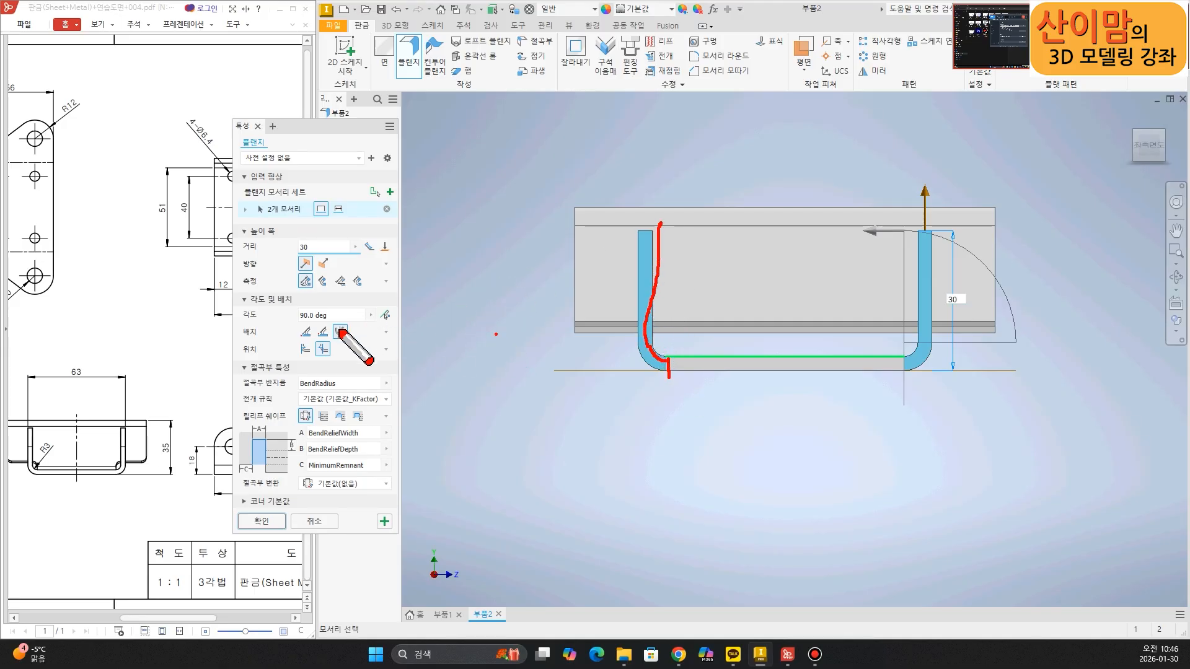
key("Escape")
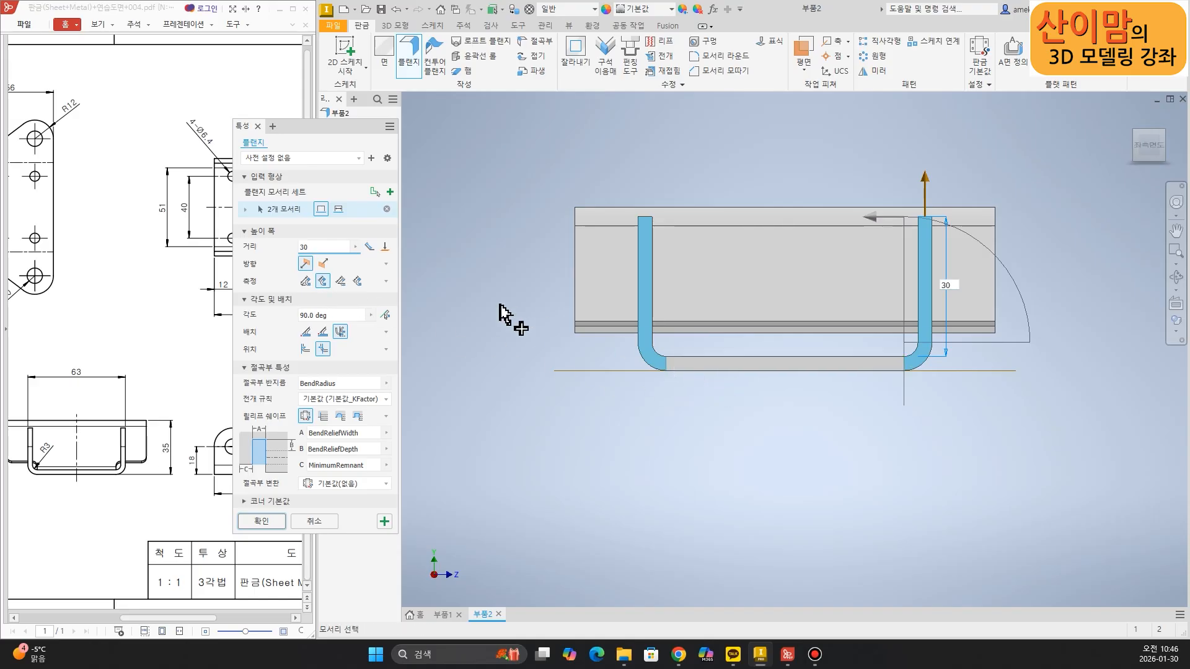
- Try another flange height measurement and the inside position, and return to the outer-face measurement and outside position
left_click(339, 281)
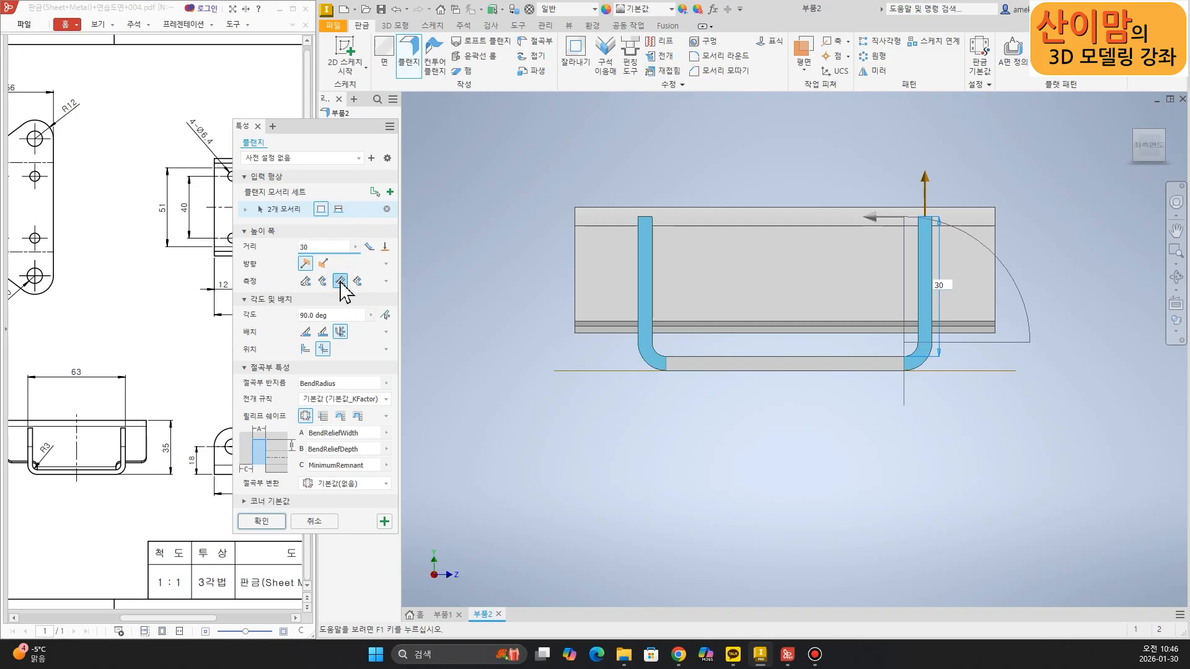
left_click(305, 282)
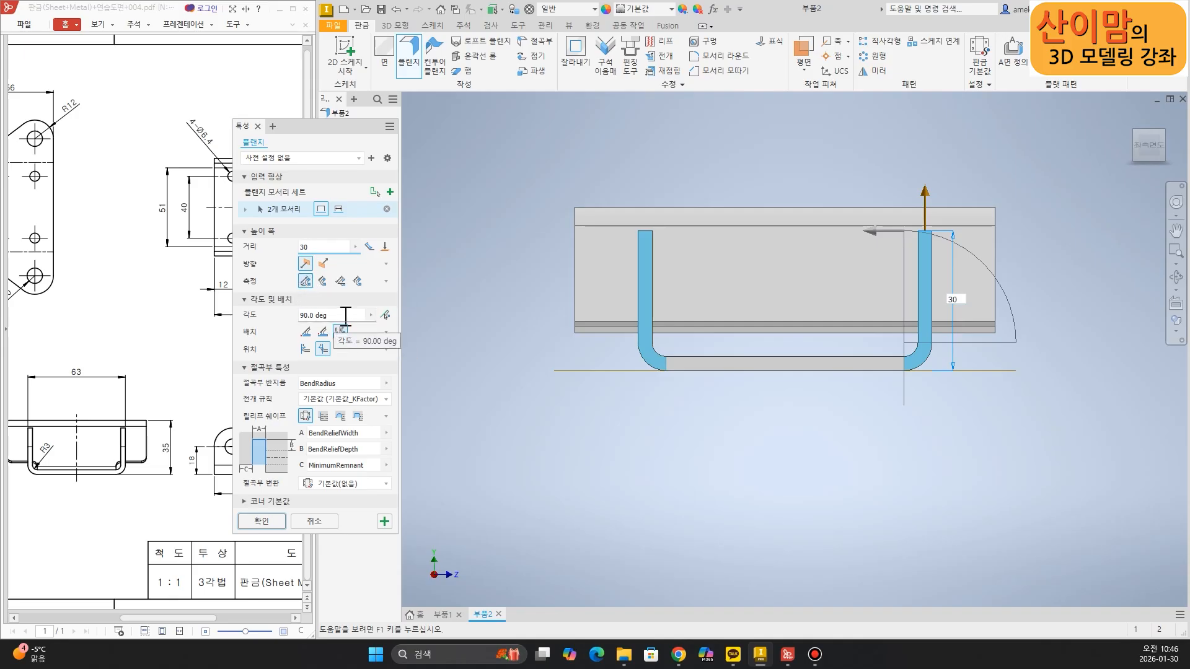
left_click(305, 349)
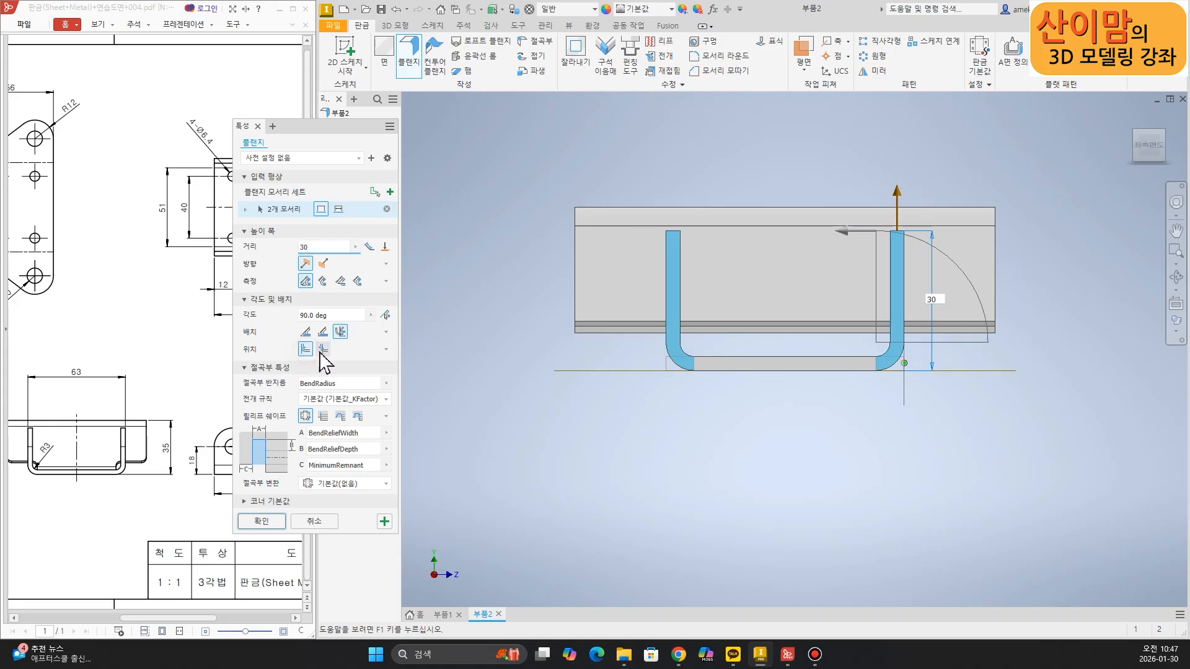
left_click(323, 349)
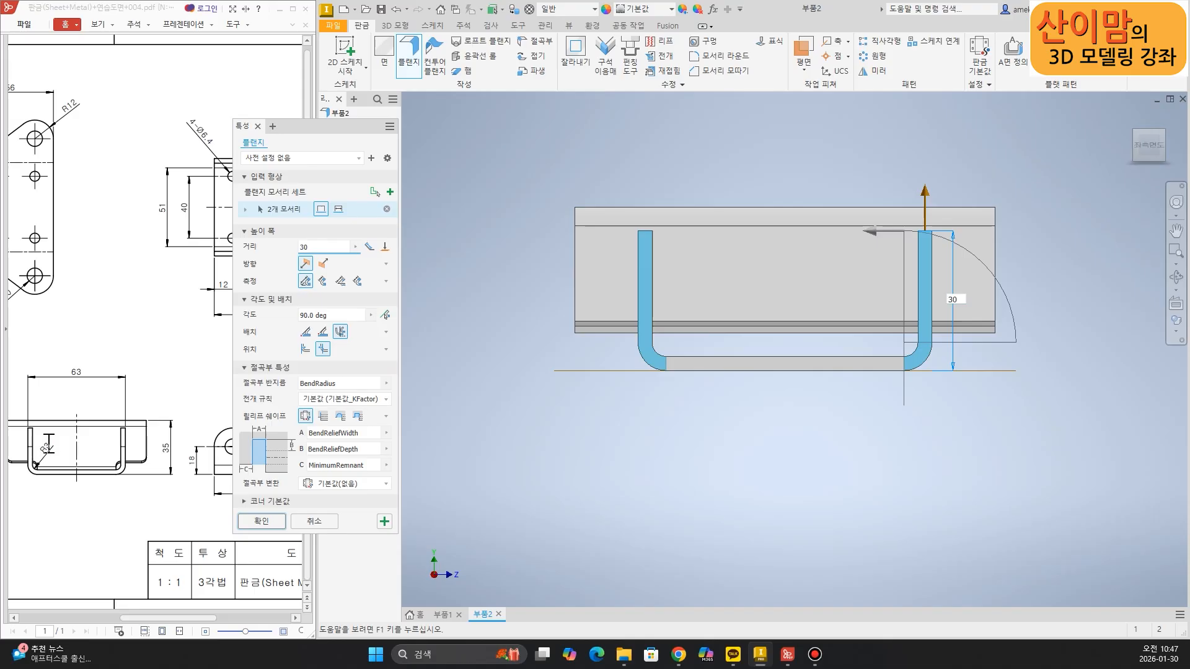
- Check the R3 bend in the drawing and create the two flanges with a bend radius of 0.5 mm
key("ctrl+2")
mouse_move(41, 469)
left_mouse_down()
mouse_move(38, 433)
mouse_move(65, 470)
mouse_move(49, 478)
left_mouse_up()
mouse_move(243, 391)
left_mouse_down()
mouse_move(338, 375)
mouse_move(330, 397)
left_mouse_up()
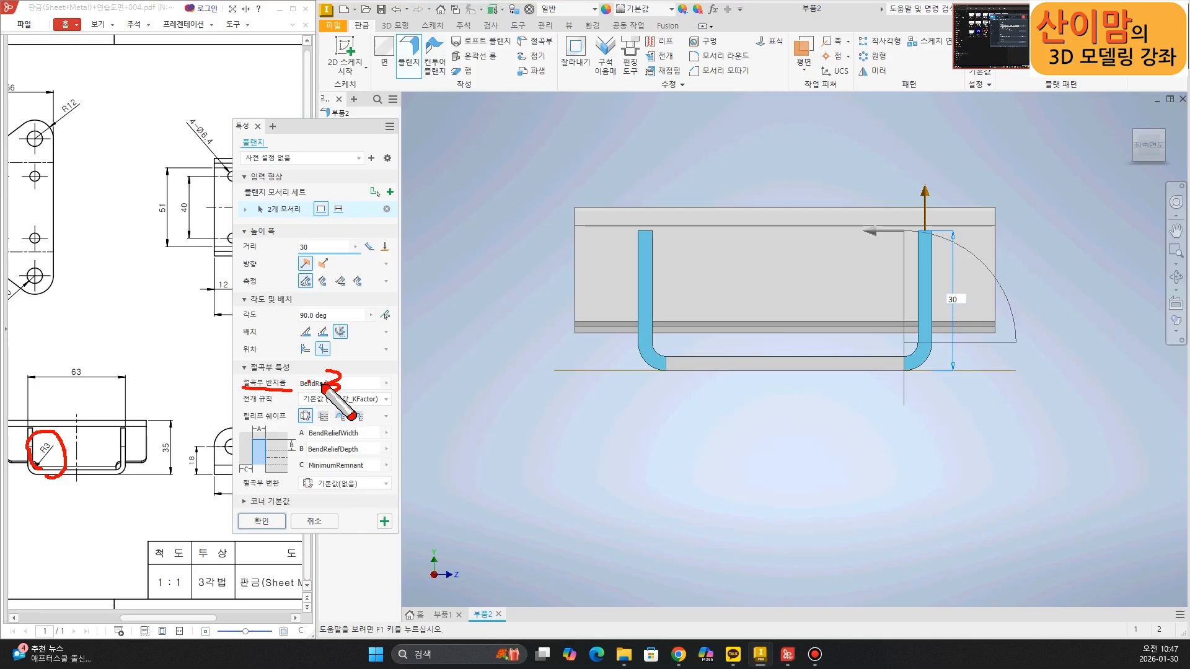
key("Escape")
left_click(323, 382)
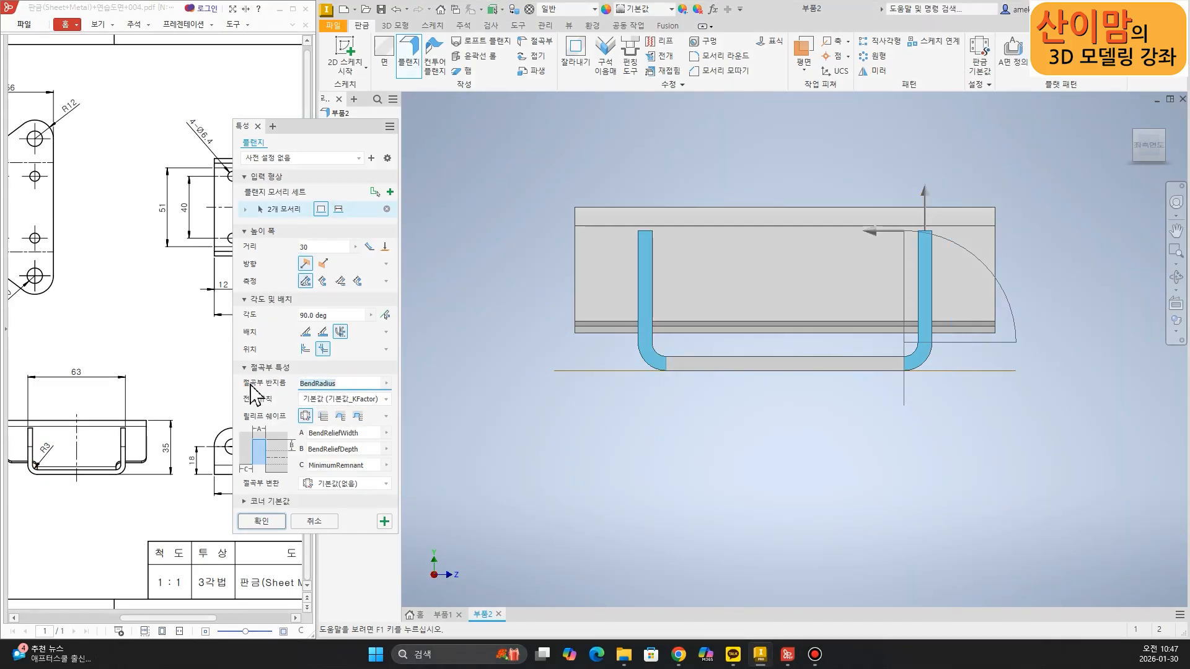
key("Return")
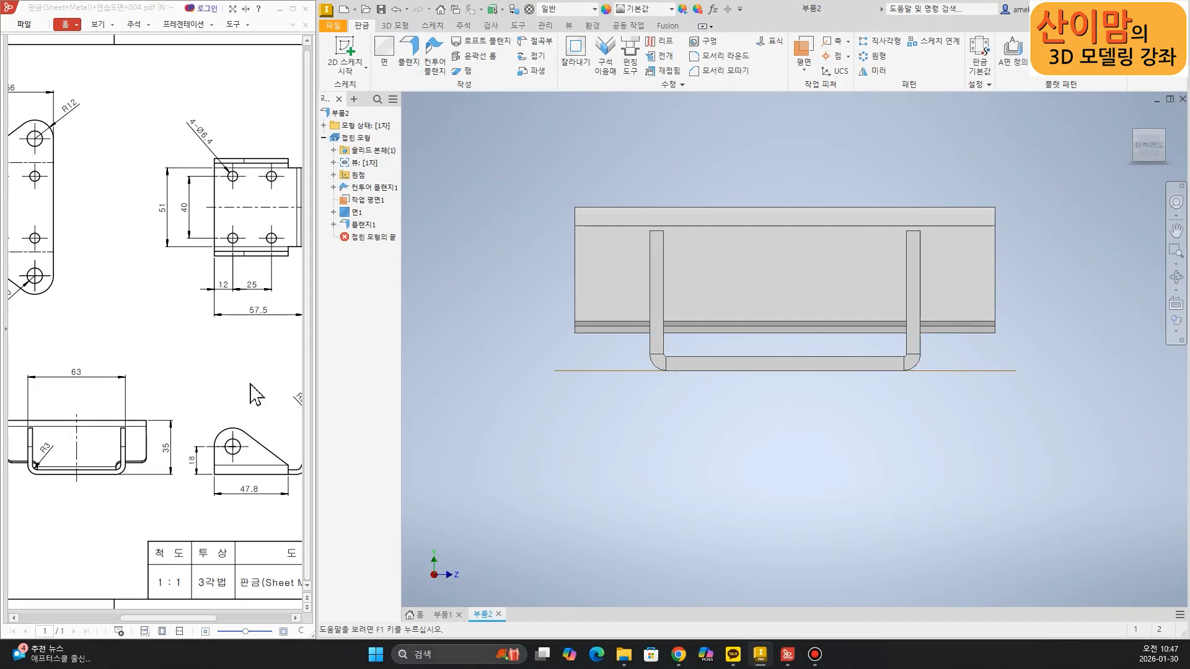
- Edit the new flange feature and set its bend radius to the BendRadius parameter
double_click(350, 225)
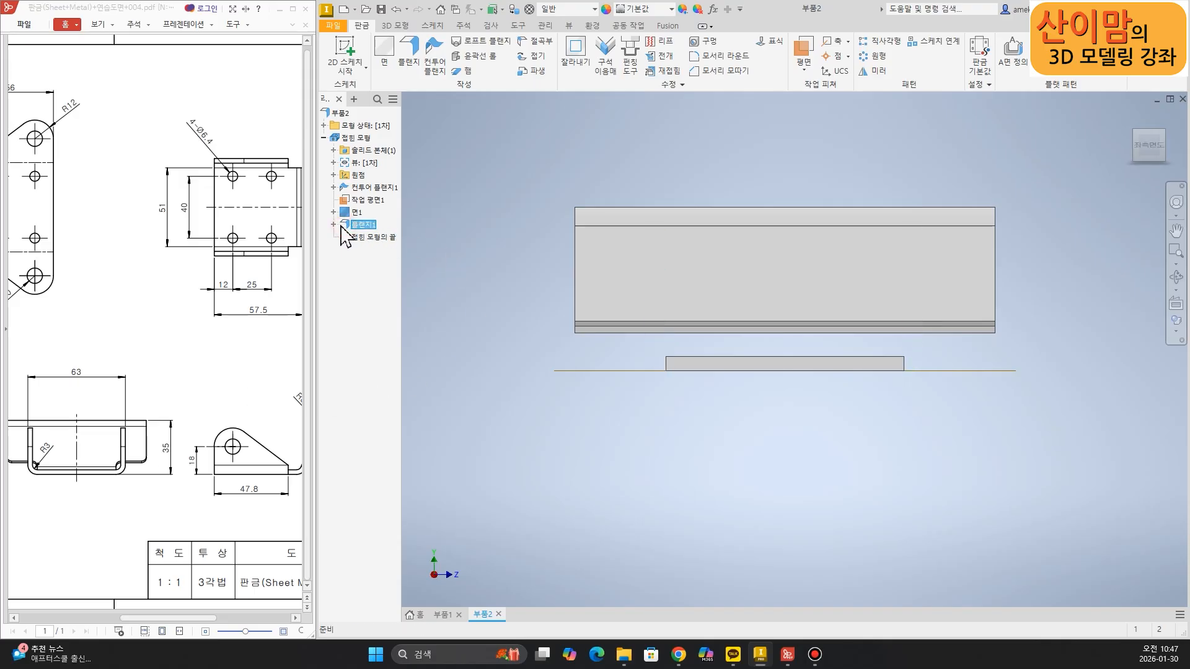
left_click(386, 383)
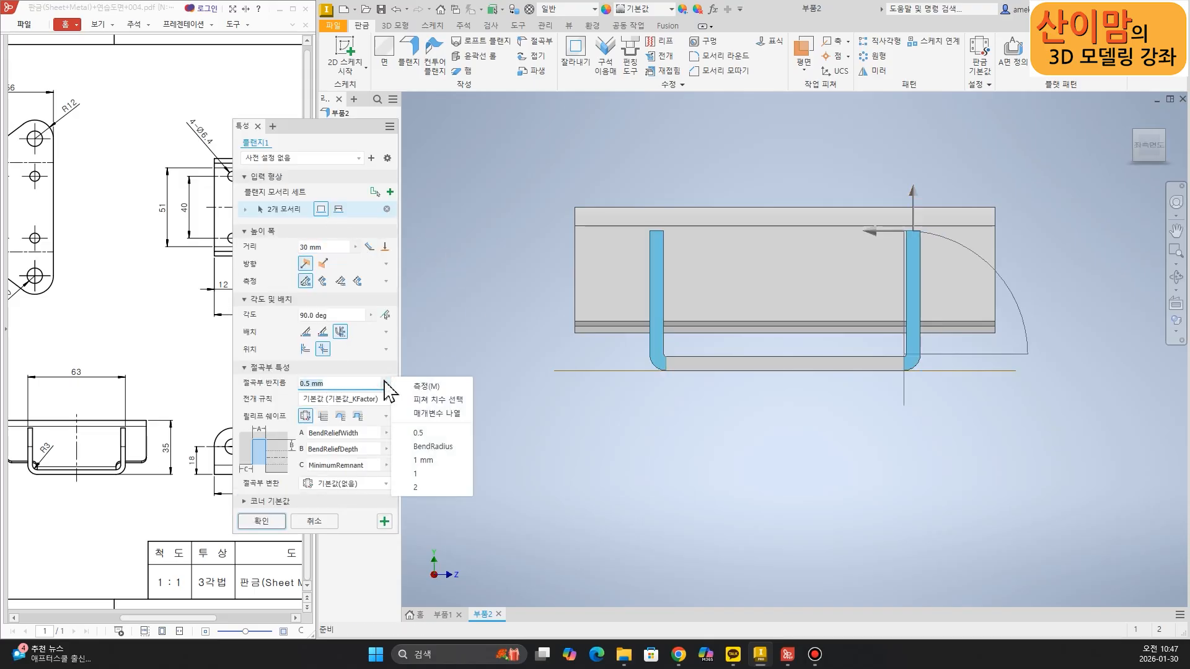
left_click(438, 448)
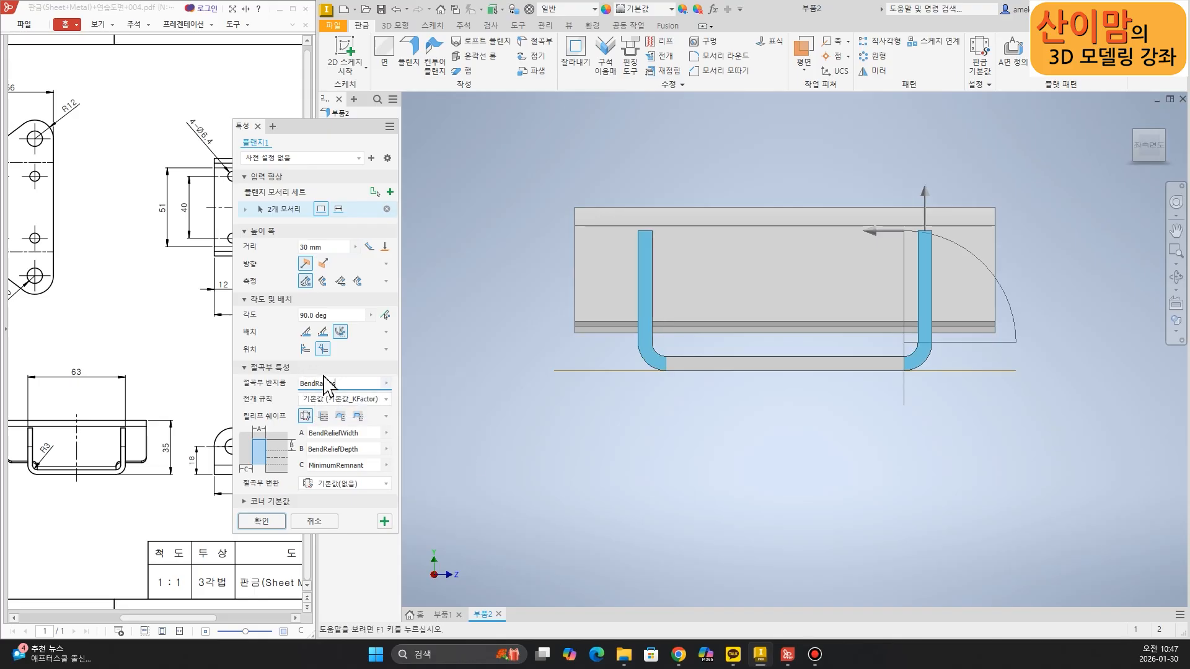
left_click(263, 518)
- Bend the upper plate's lower edge to the lower face's facing edge, using BendRadius and extension perpendicular to the side faces
middle_click_drag(606, 523, 565, 523, "shift")
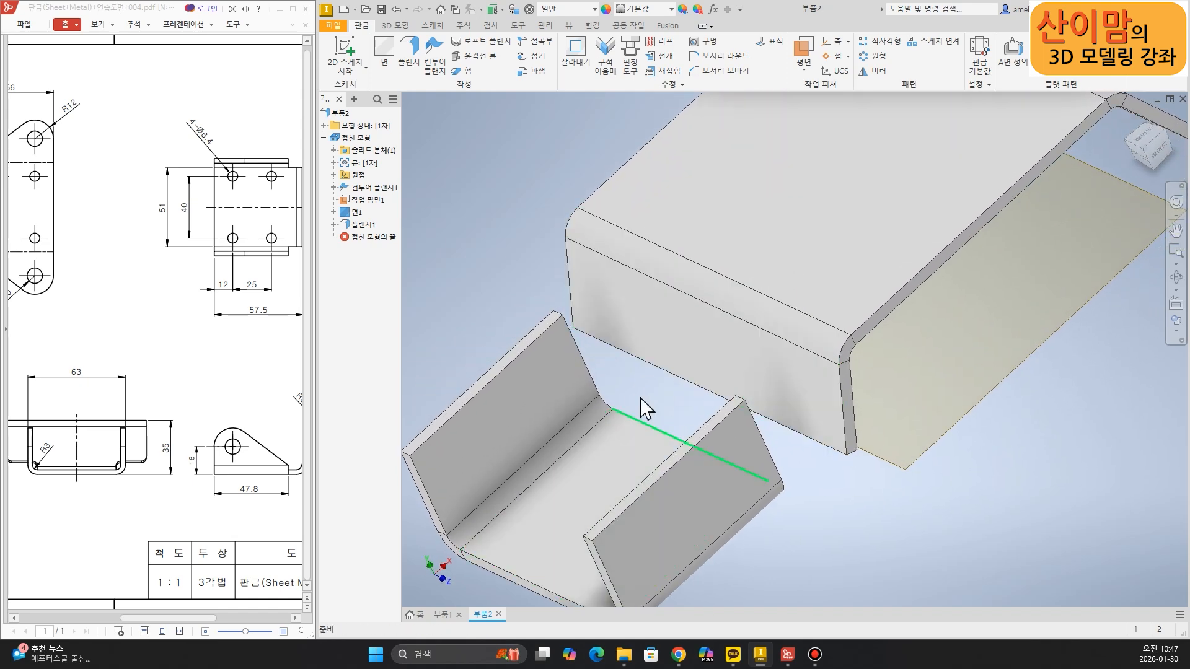
mouse_move(836, 508)
middle_mouse_down()
mouse_move(831, 483)
mouse_move(856, 467)
mouse_move(826, 478)
mouse_move(844, 487)
mouse_move(849, 476)
middle_mouse_up()
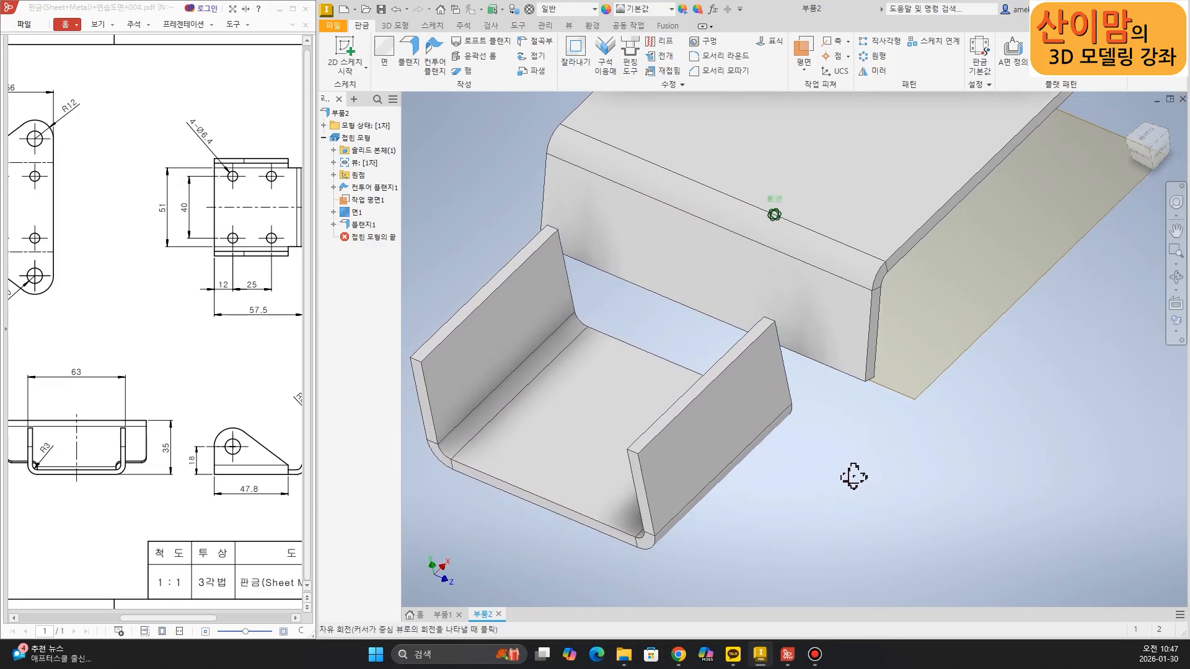
left_click(536, 50)
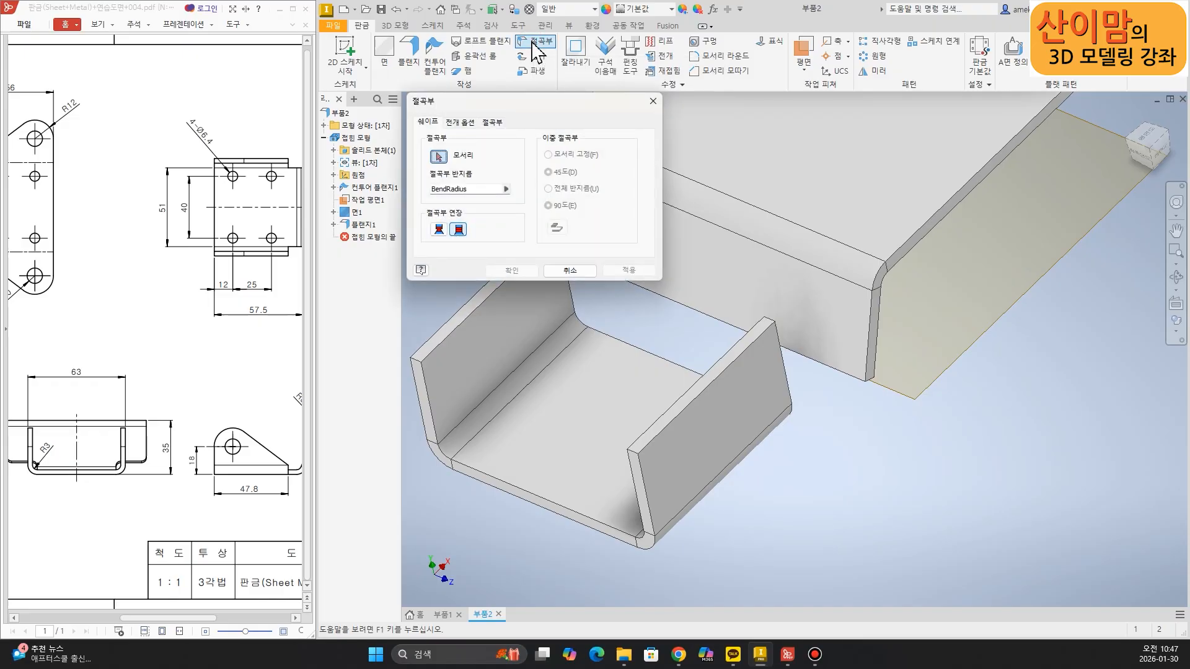
left_click_drag(537, 102, 505, 58)
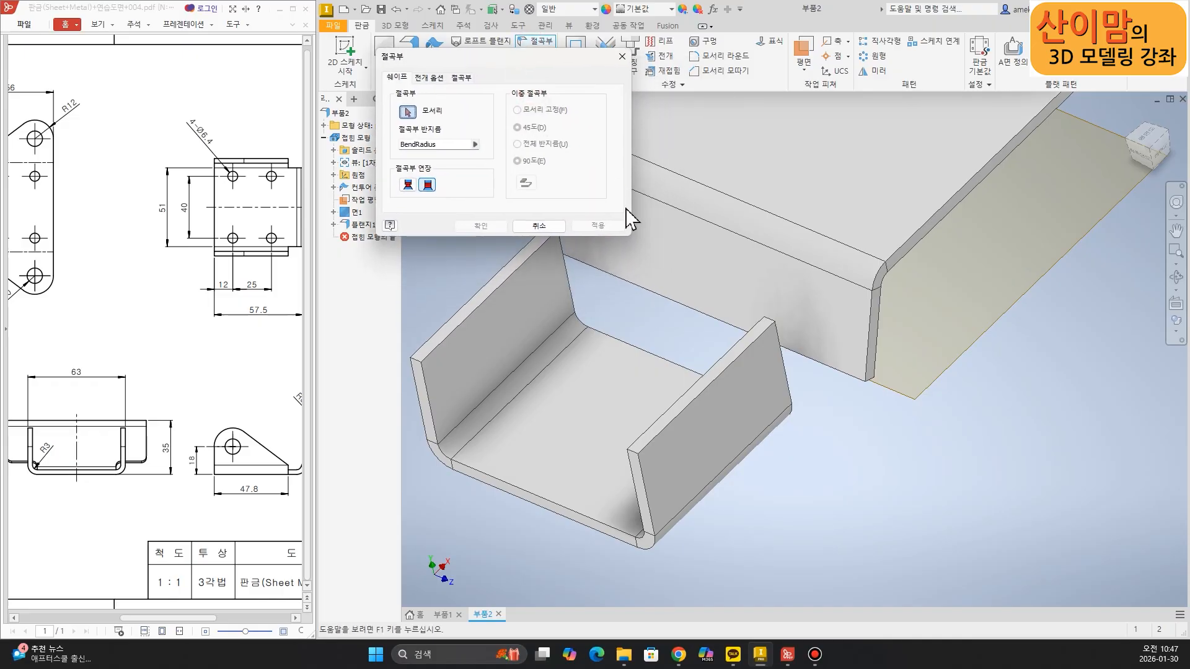
left_click(651, 298)
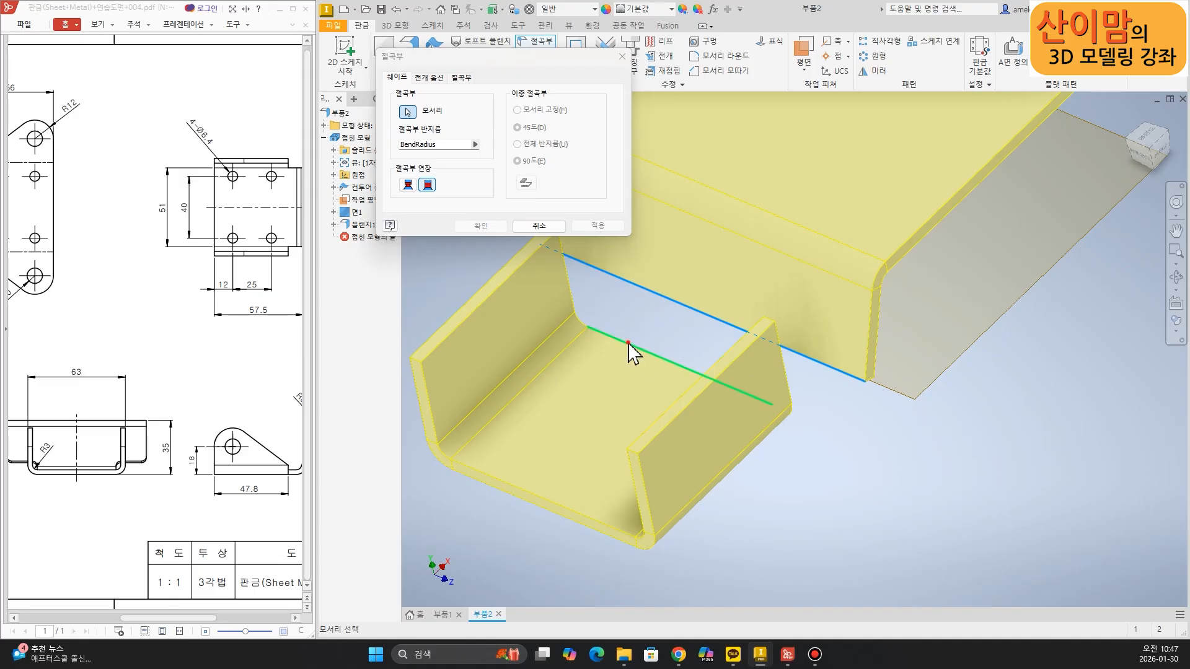
left_click(628, 344)
mouse_move(586, 413)
middle_mouse_down("shift")
mouse_move(489, 399)
mouse_move(600, 411)
mouse_move(589, 412)
mouse_move(564, 347)
middle_mouse_up("shift")
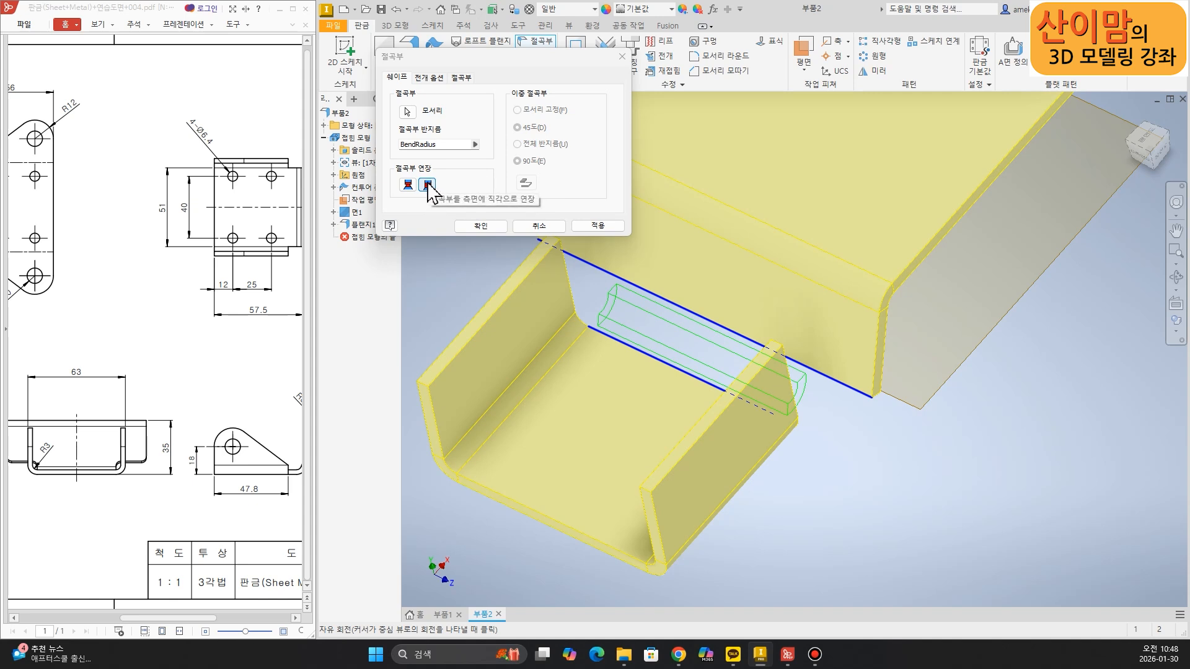
left_click(428, 185)
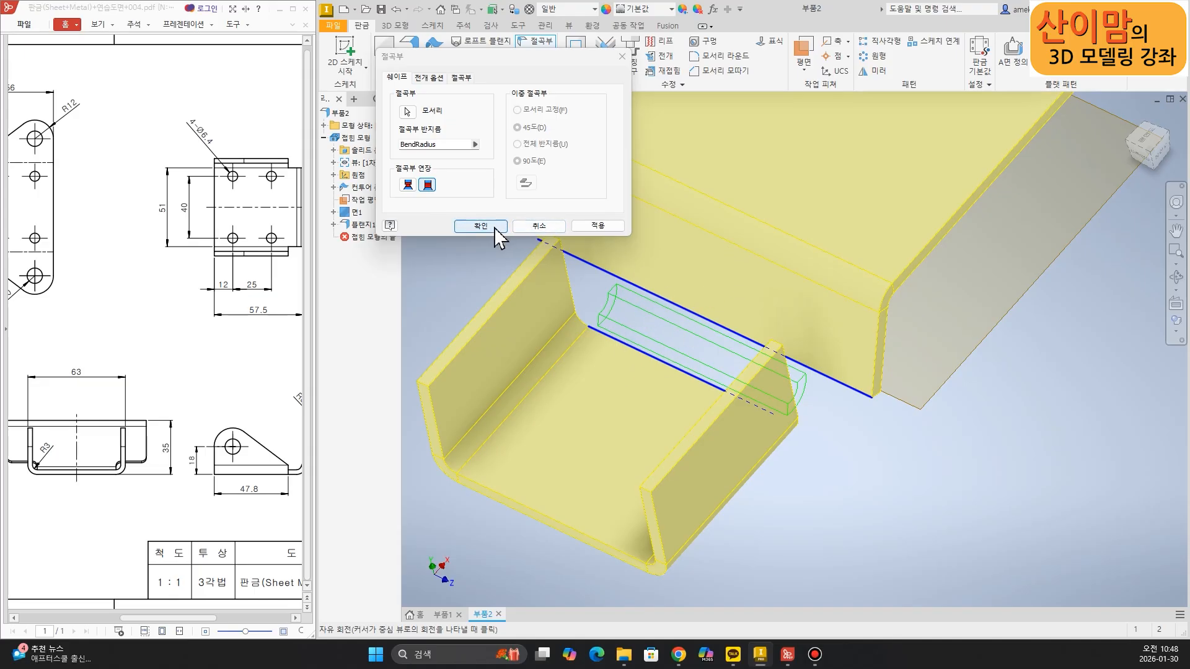
left_click(407, 185)
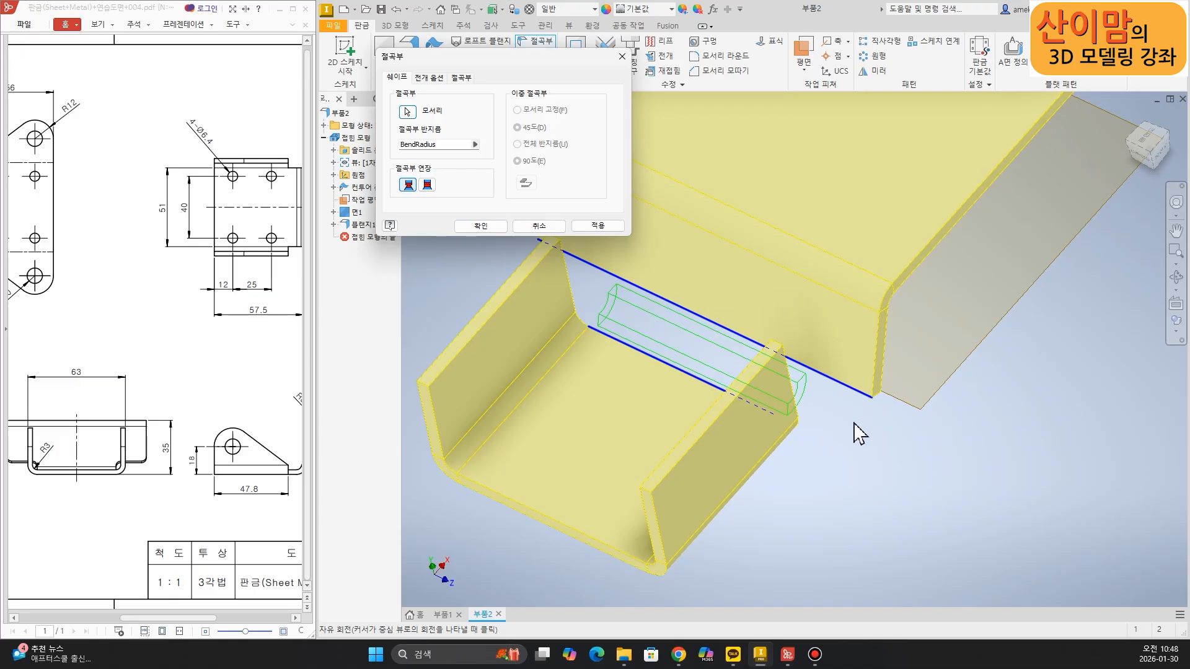
left_click(425, 186)
left_click(486, 226)
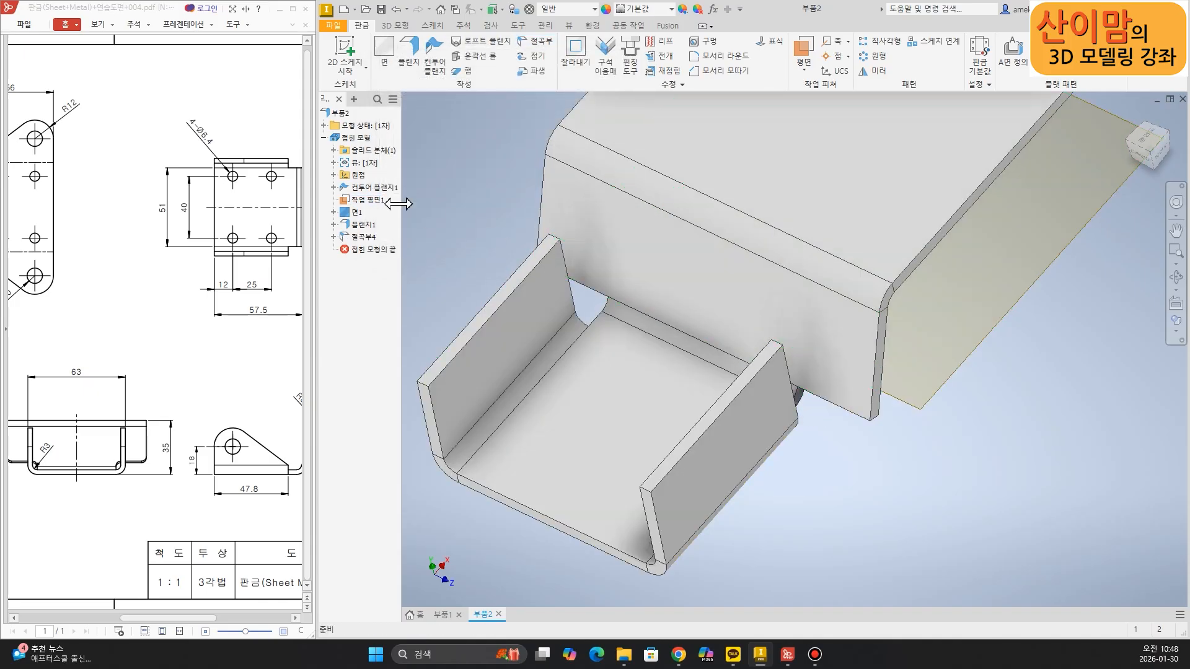
- Edit the bend joining the upper plate to the lower face and switch it to the other bend extension option
double_click(354, 239)
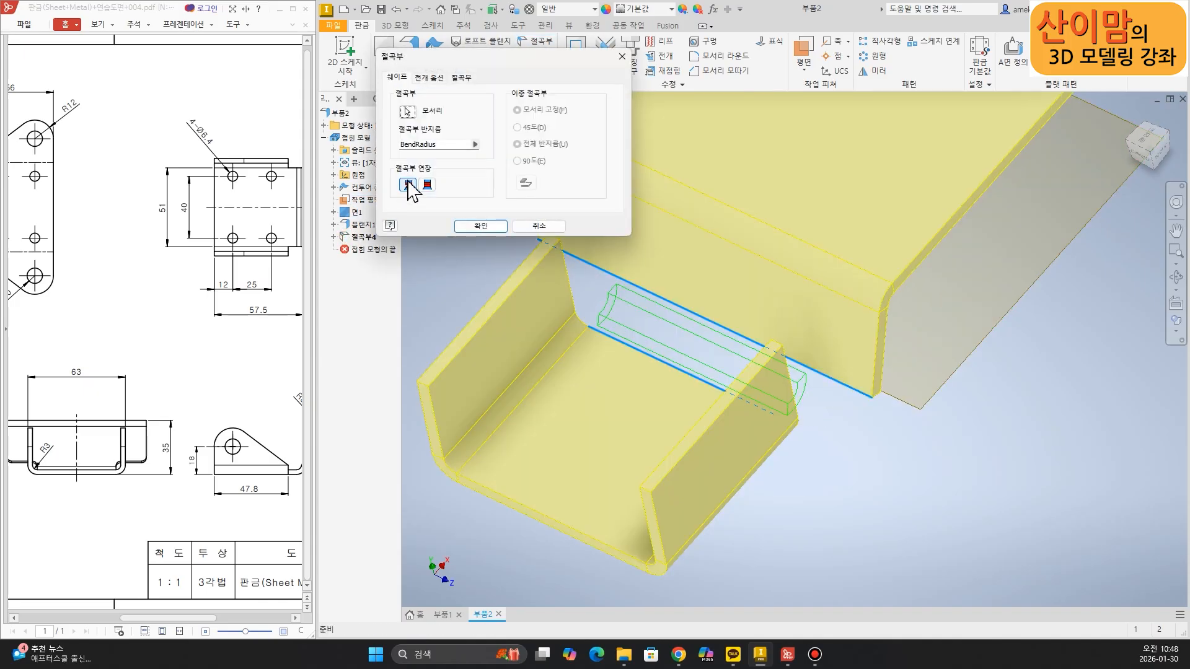
left_click(427, 186)
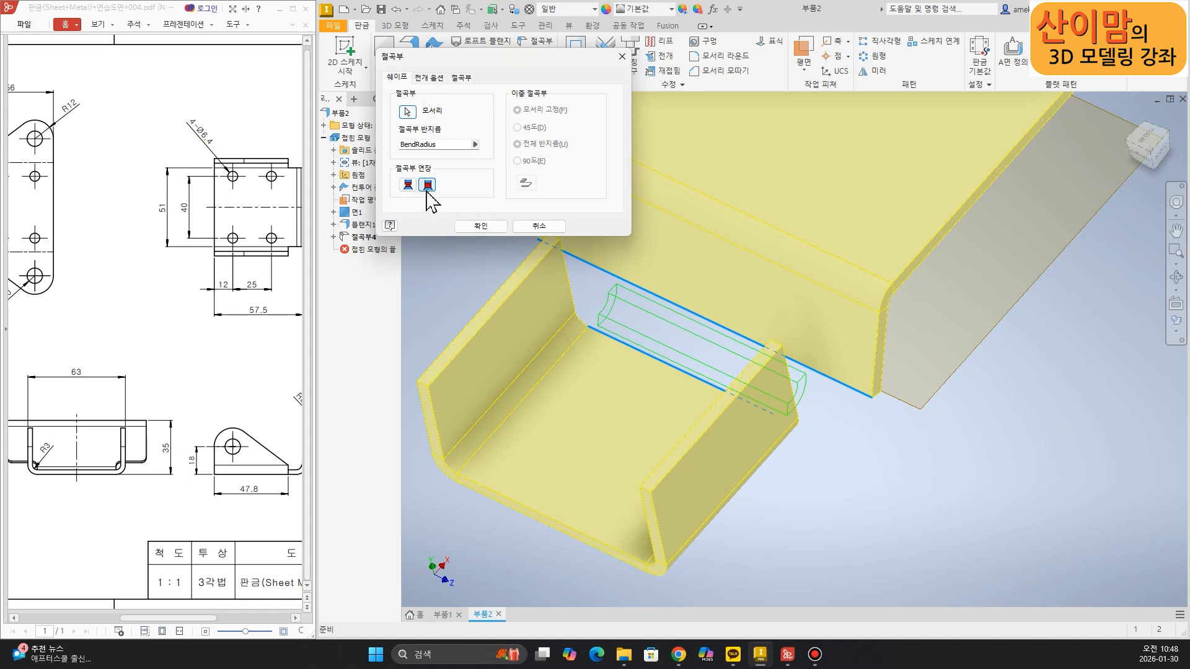
left_click(477, 227)
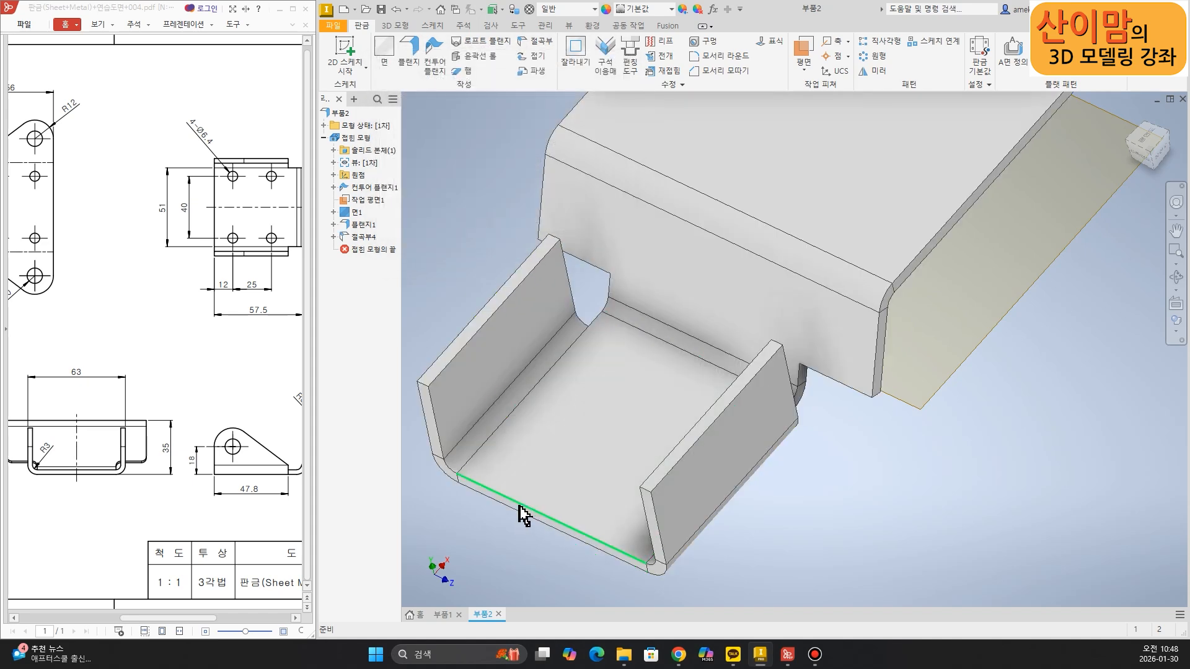
scroll(518, 504, "down", 3)
middle_click_drag(768, 505, 716, 481, "shift")
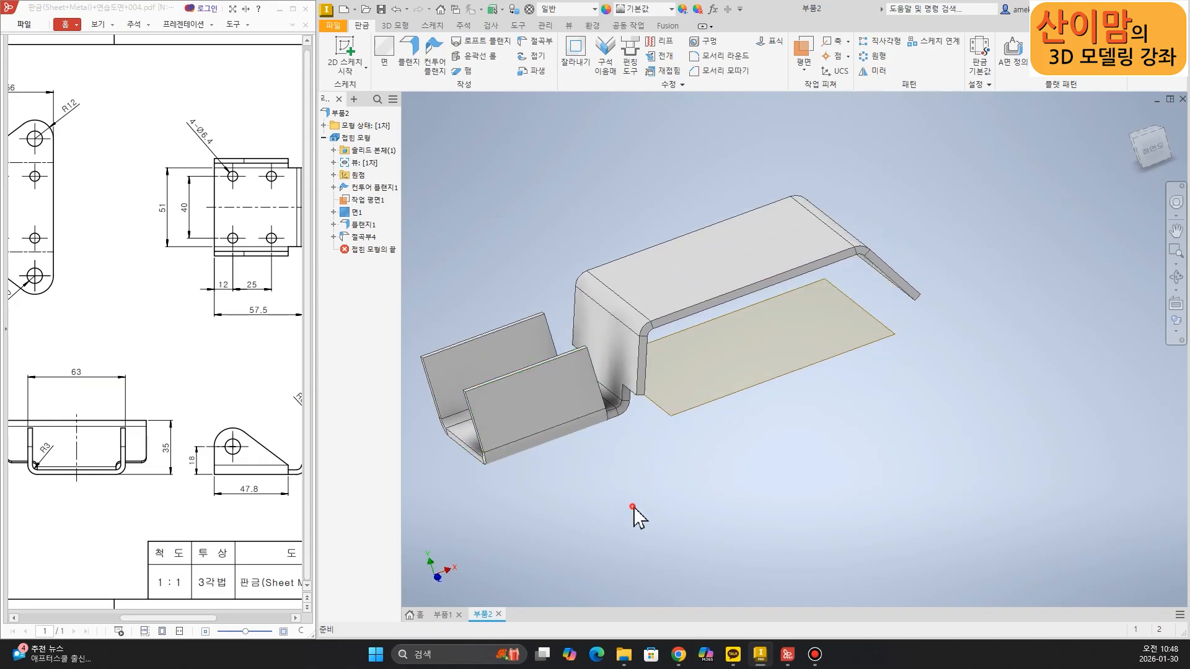
key("ctrl+2")
mouse_move(476, 426)
left_mouse_down()
mouse_move(498, 375)
mouse_move(596, 392)
left_mouse_up()
key("Escape")
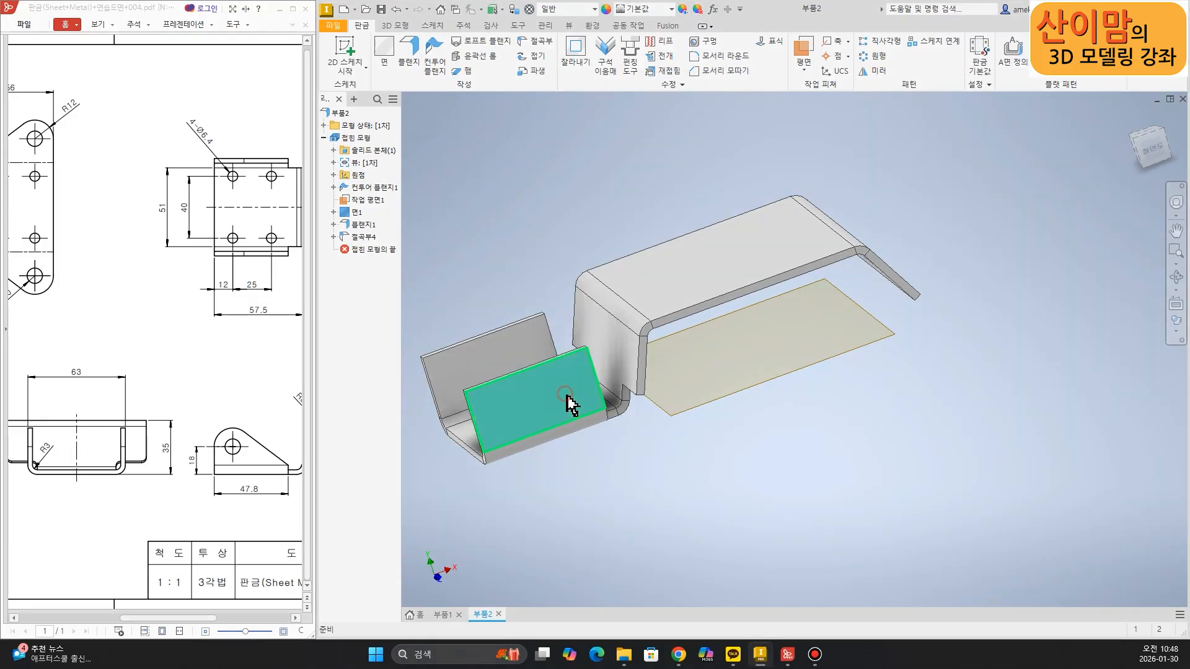
- Sketch on the side flange's outer face a sloped line from the lower plate-side corner, continuing as a tangent arc to the opposite end edge
left_click(569, 404)
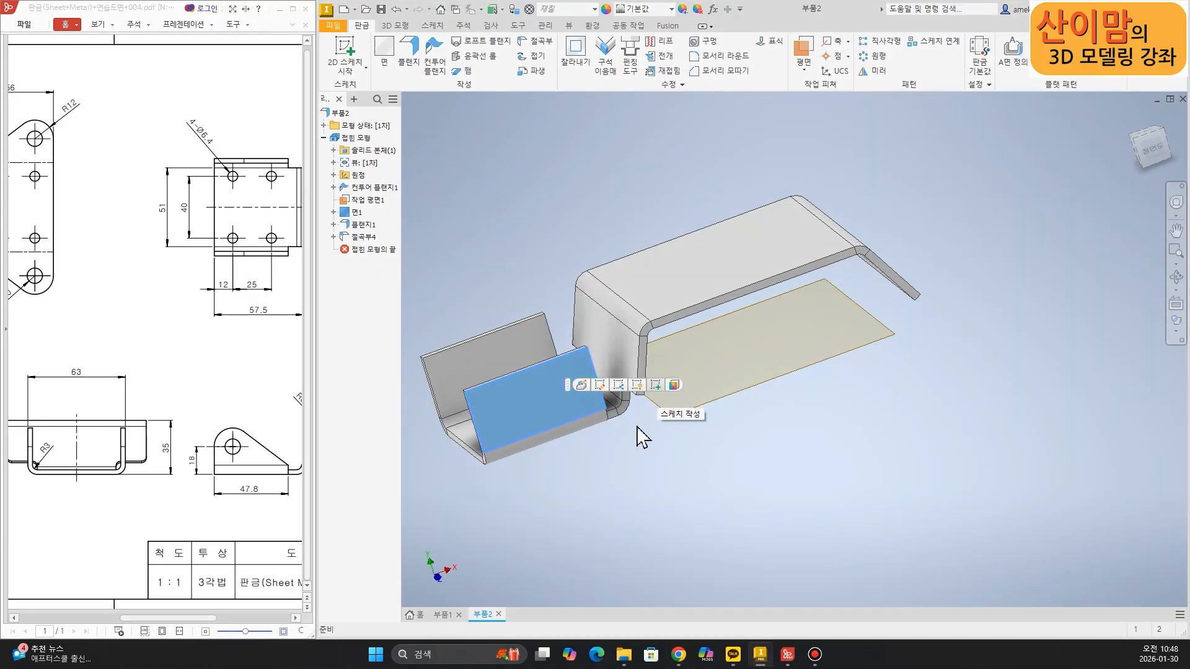
left_click(655, 385)
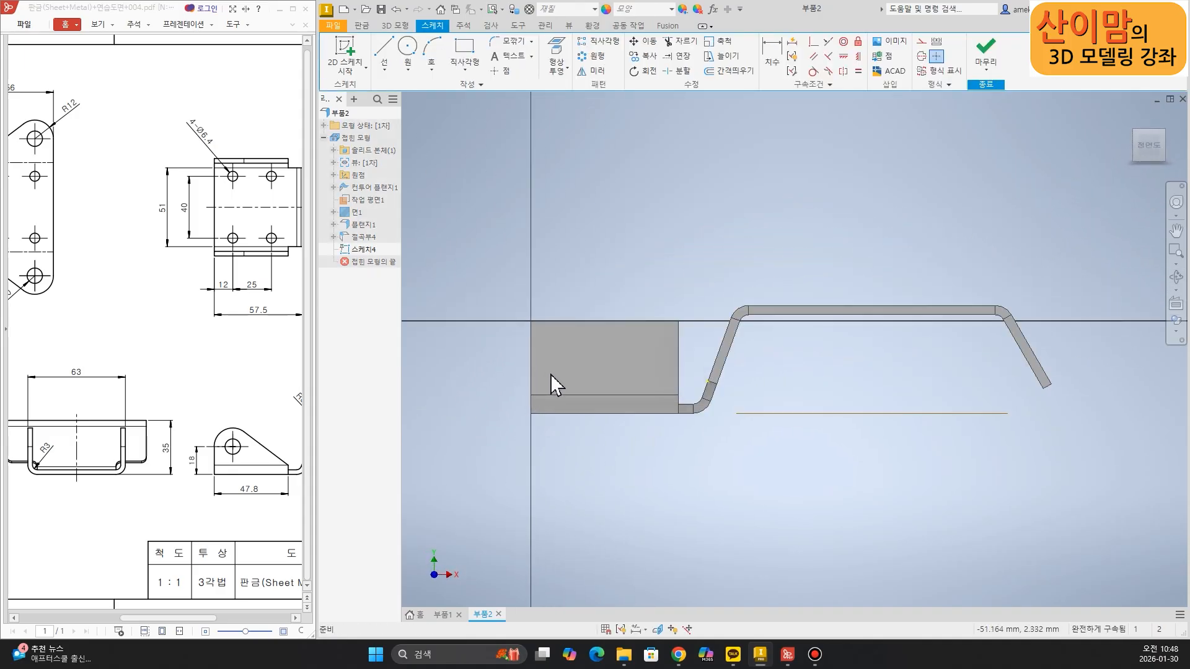
scroll(550, 375, "down", 3)
left_click(383, 51)
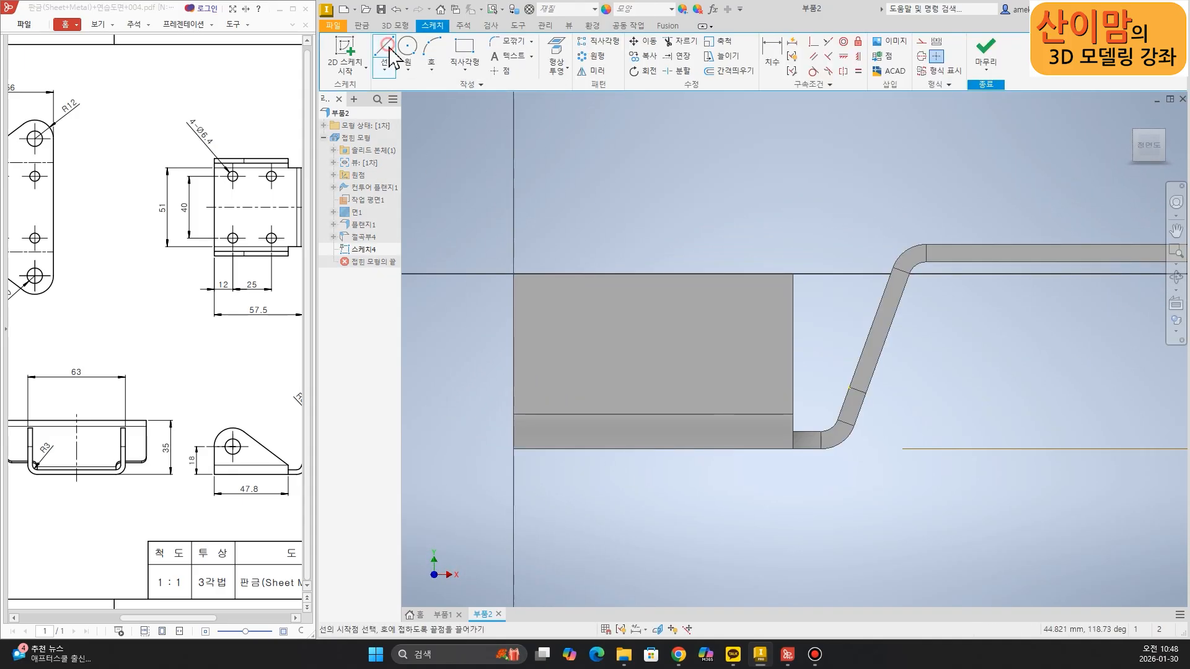
left_click(794, 414)
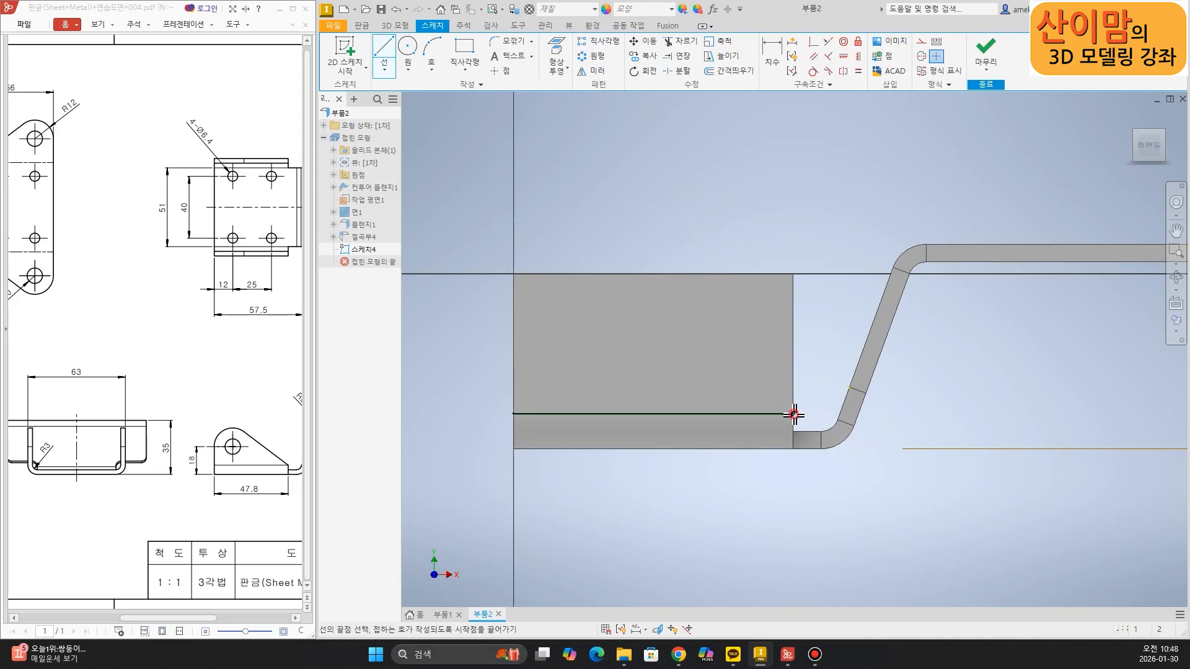
left_click(668, 333)
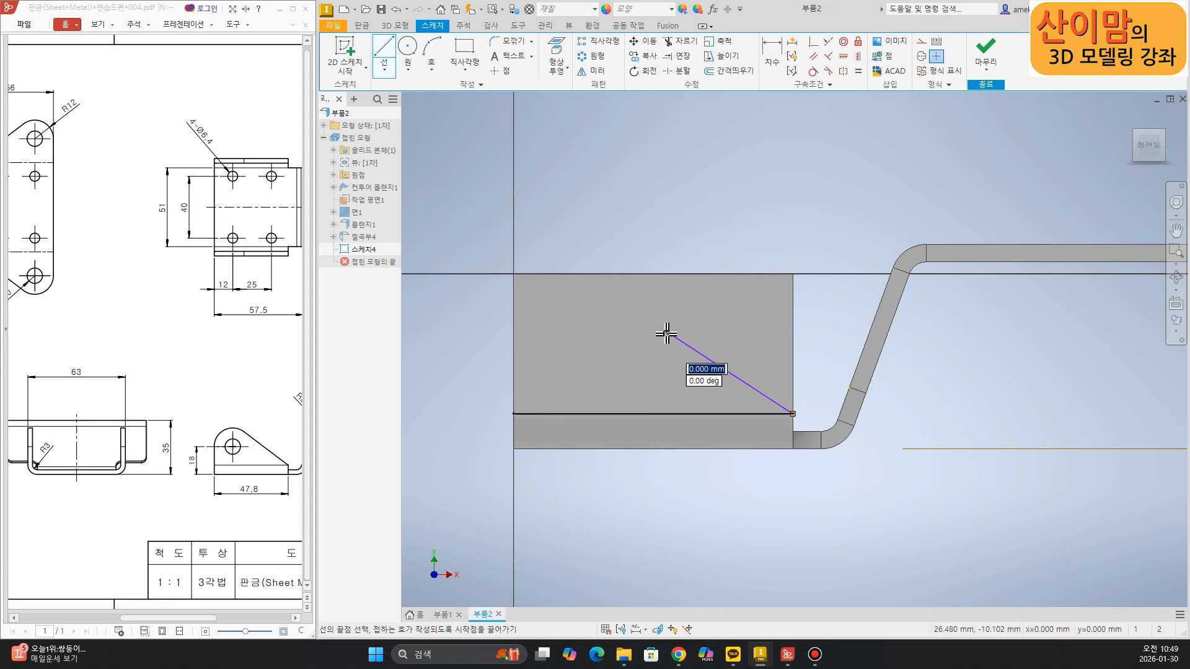
mouse_move(668, 334)
left_mouse_down()
mouse_move(565, 298)
mouse_move(515, 340)
mouse_move(514, 380)
left_mouse_up()
key("Escape")
middle_click_drag(568, 361, 577, 345)
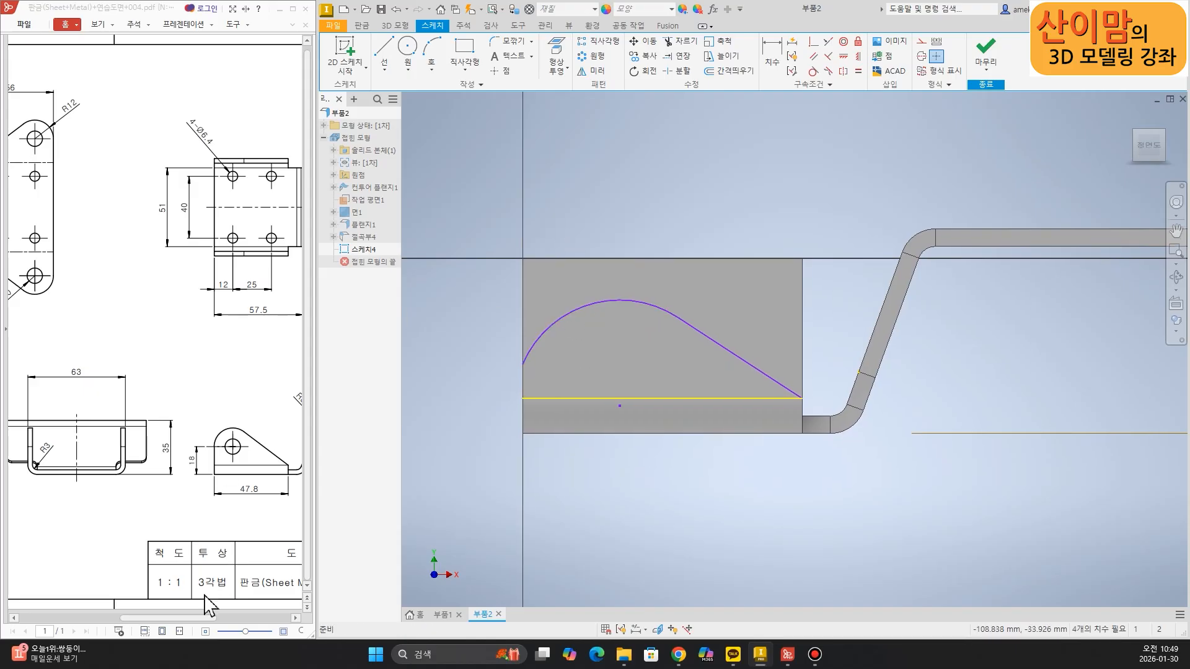
- Check the R12 view in the drawing and make the arc tangent to the flange's upper edge and free end edge
left_click_drag(180, 618, 143, 618)
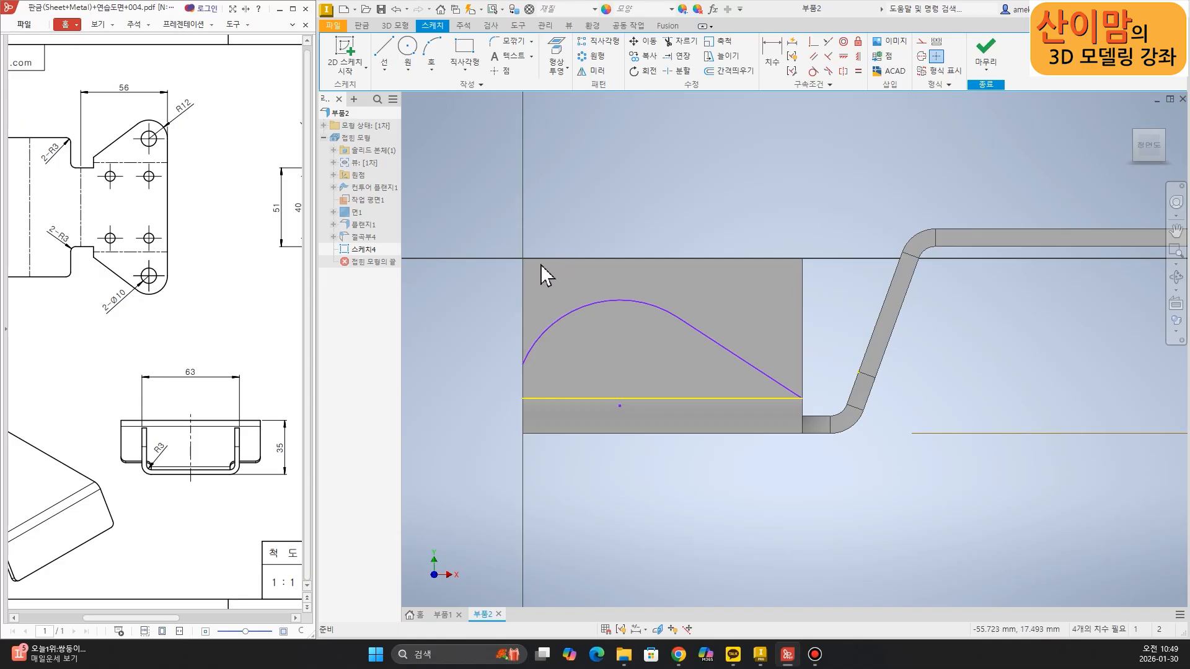
middle_click_drag(657, 186, 662, 189)
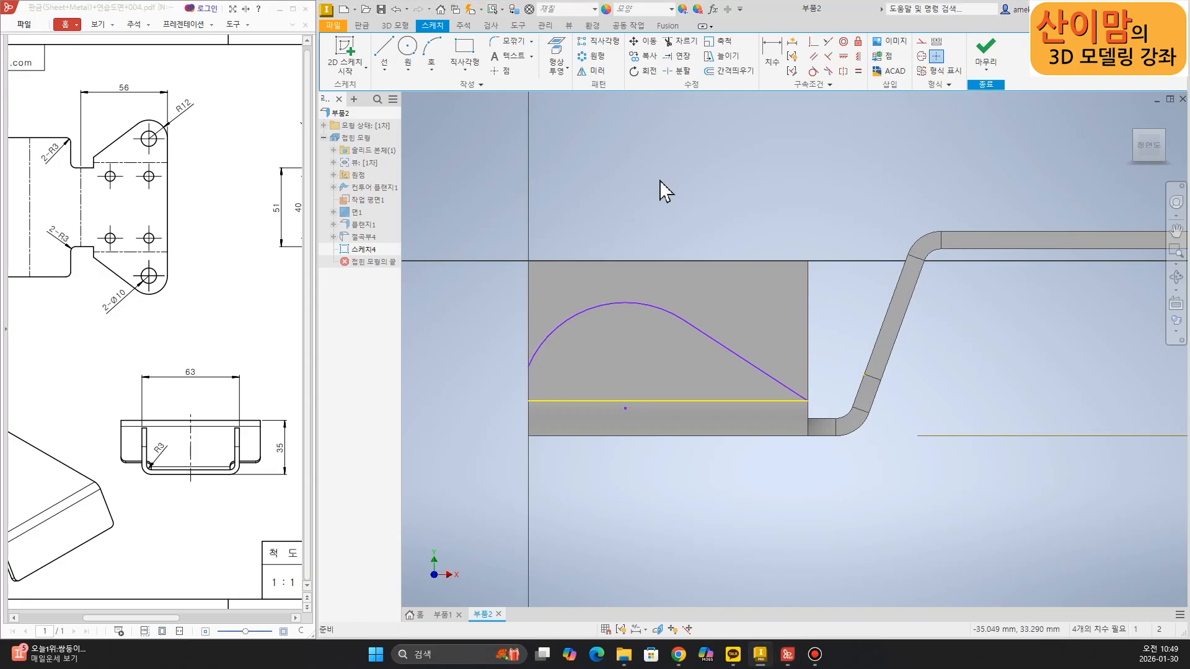
left_click(814, 72)
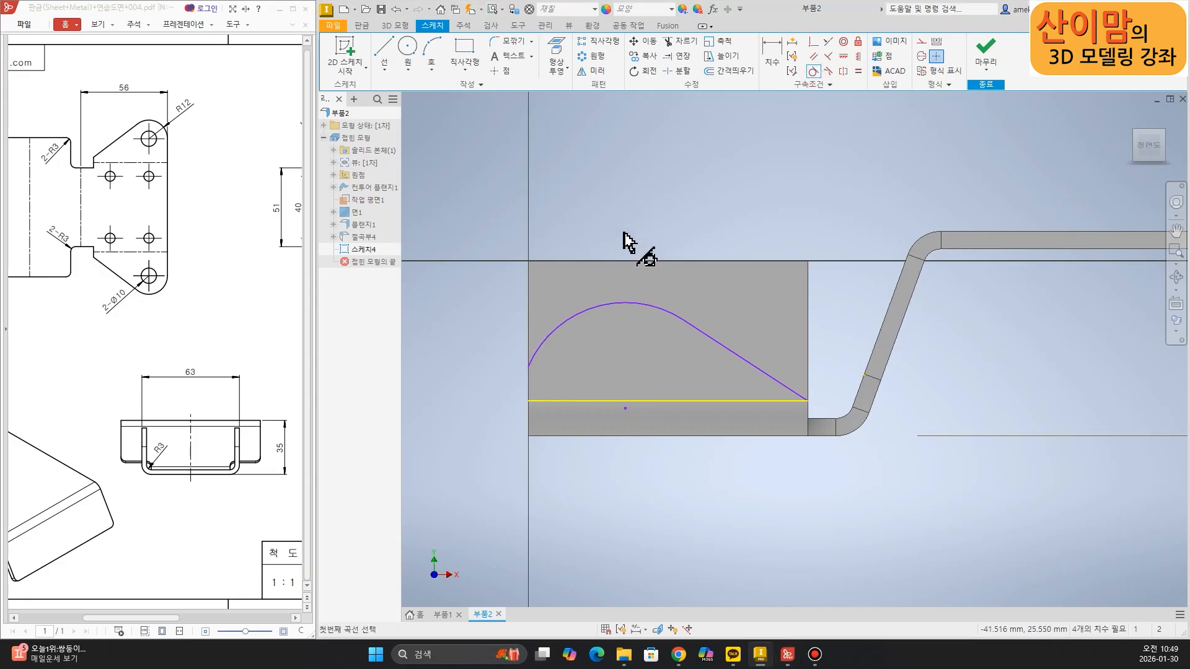
left_click(625, 261)
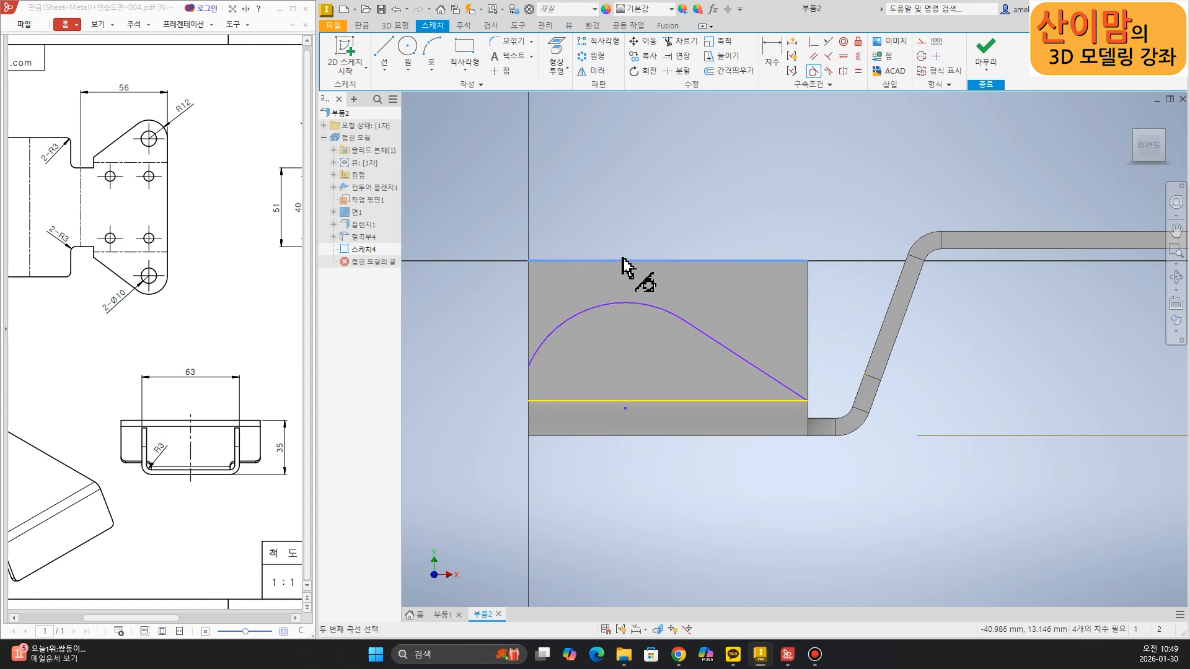
left_click(626, 306)
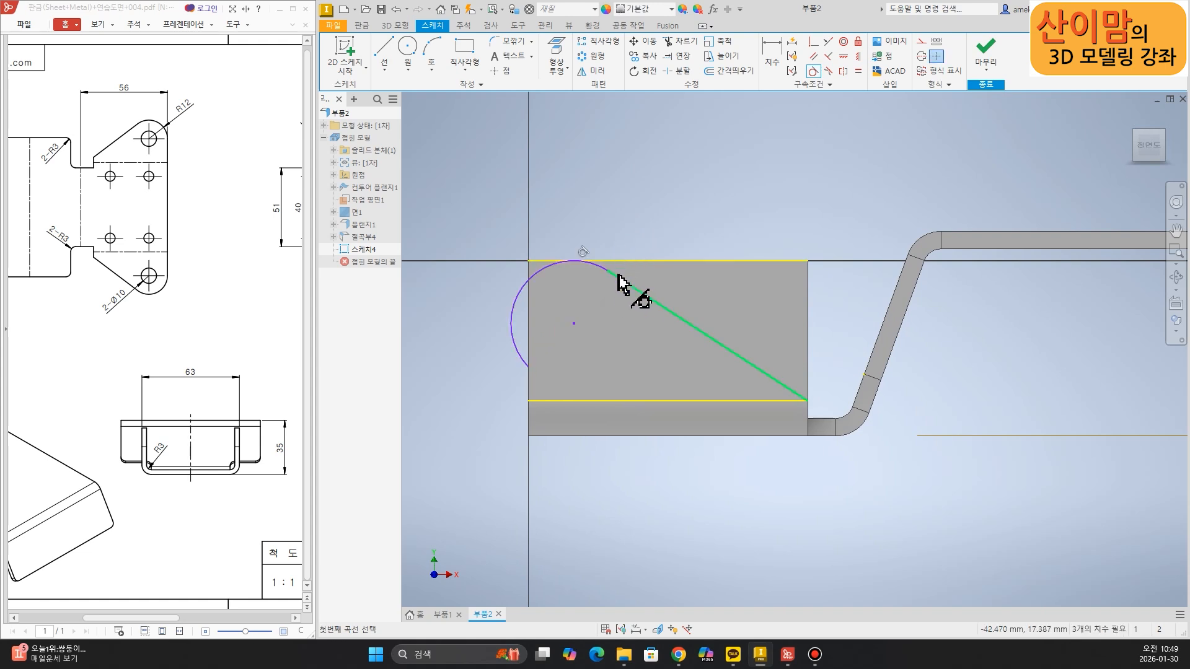
left_click(512, 341)
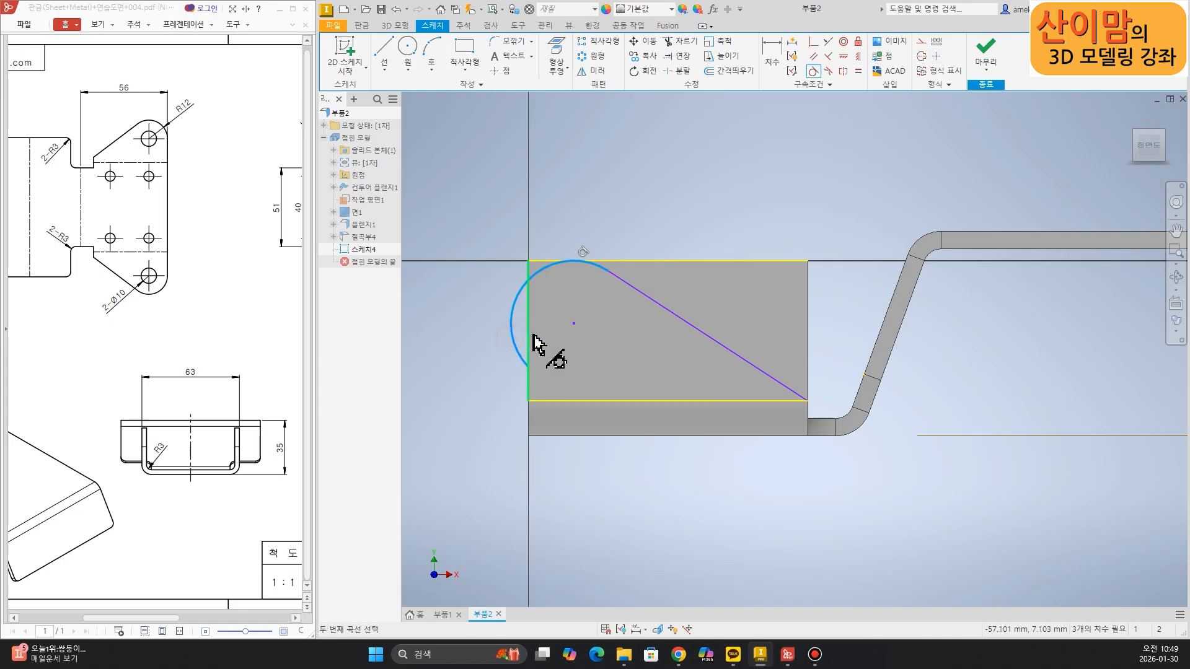
left_click(533, 335)
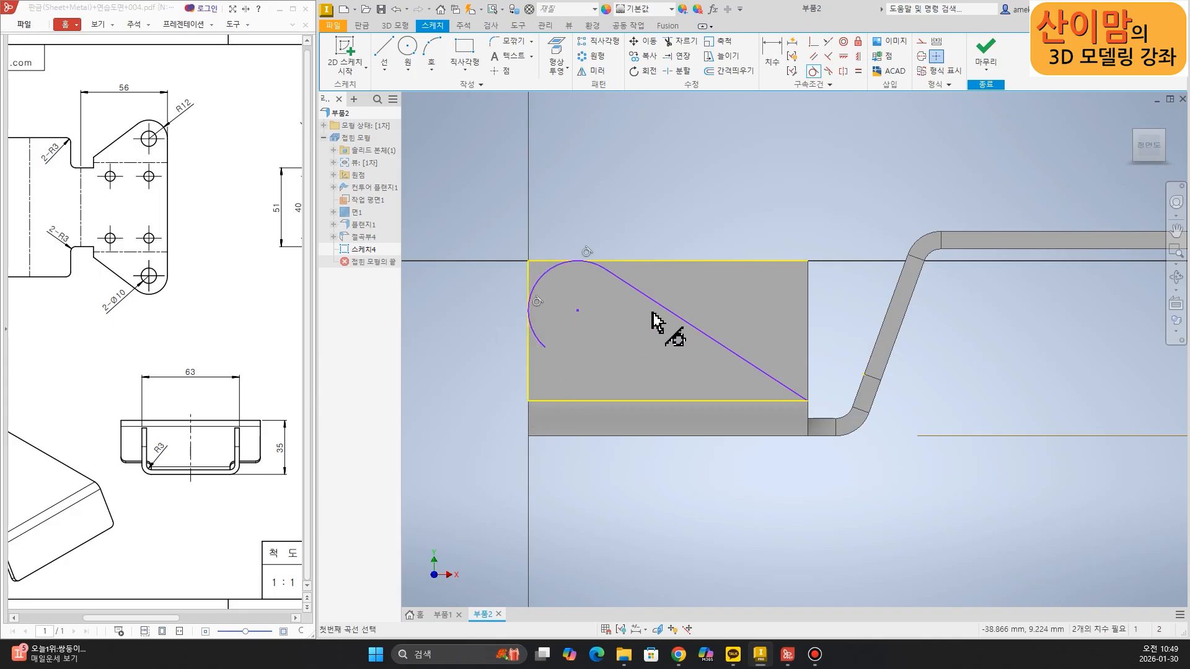
key("Escape")
- Make the arc's loose endpoint coincident with the flange's free end edge
mouse_move(547, 352)
left_mouse_down()
mouse_move(528, 331)
mouse_move(554, 361)
mouse_move(546, 357)
left_mouse_up()
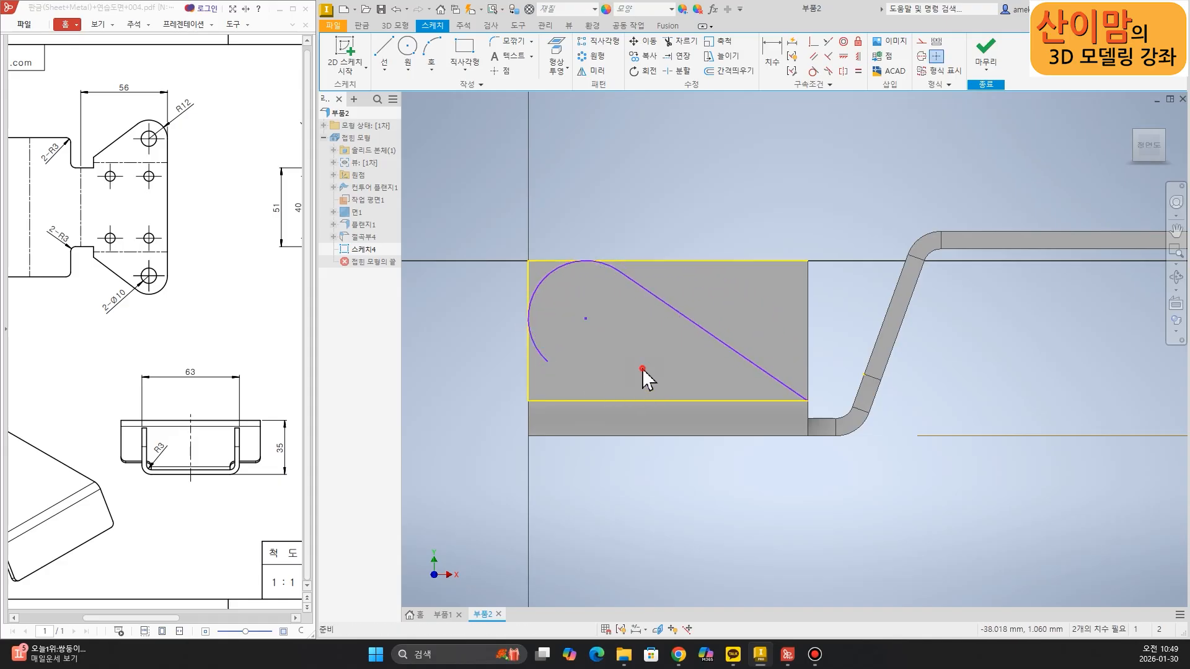
left_click(814, 41)
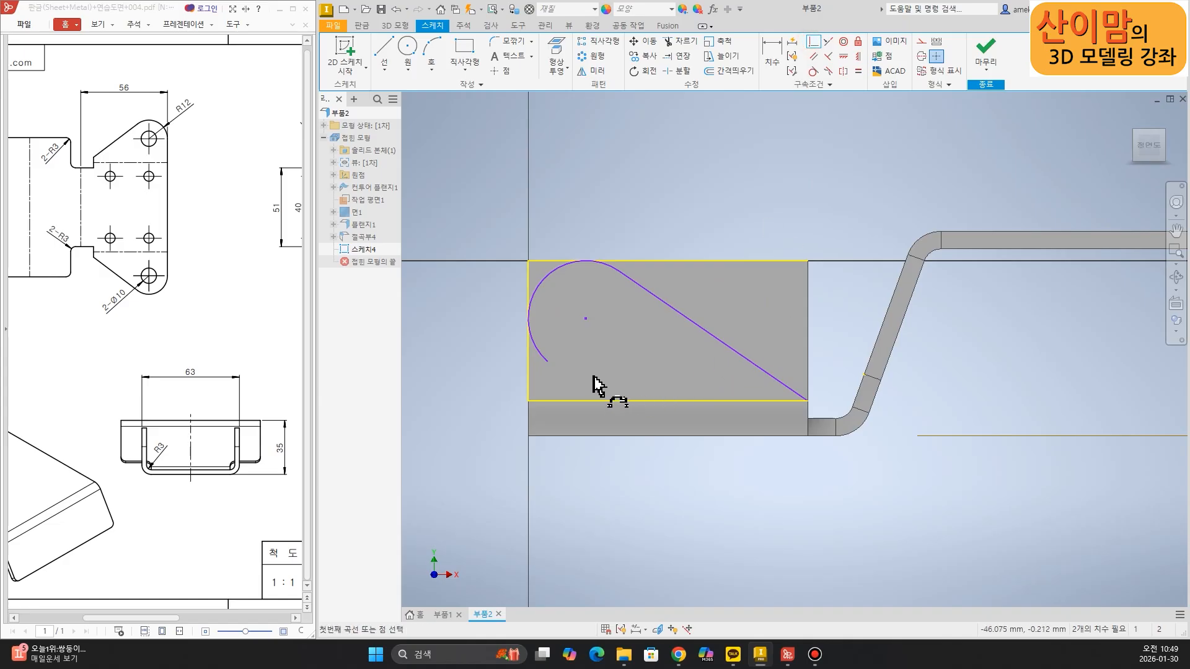
left_click(549, 366)
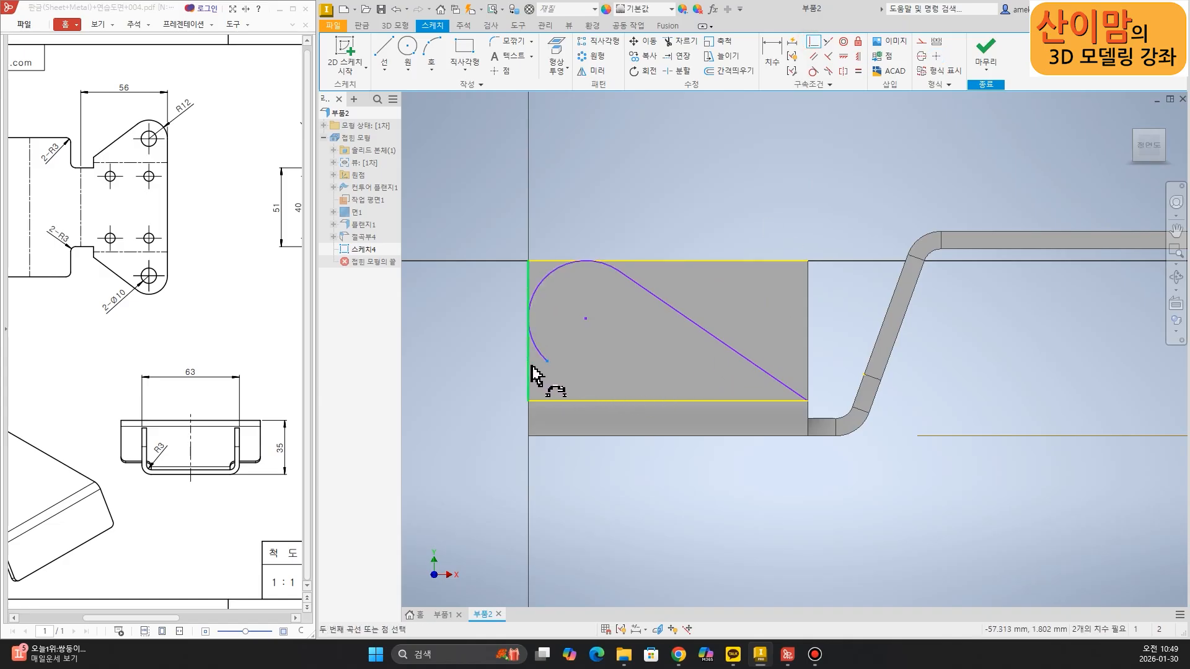
left_click(530, 372)
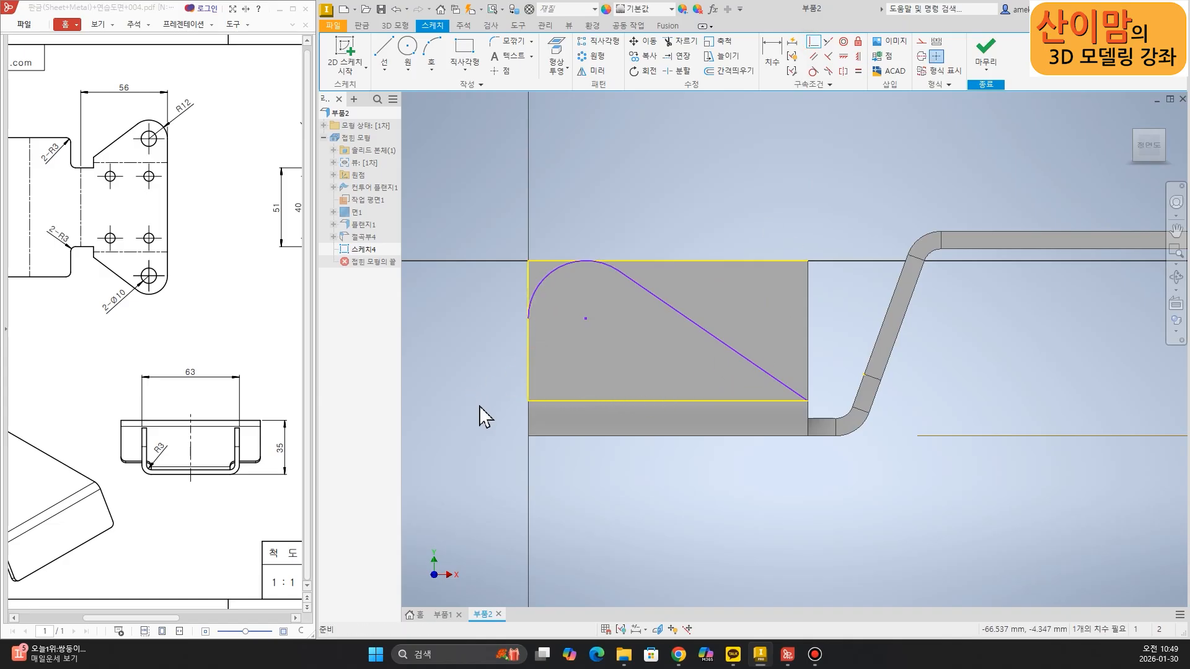
- Dimension the arc's radius as 12 mm and finish the flange outline sketch
middle_click_drag(503, 419, 517, 438)
left_click(771, 55)
left_click(565, 290)
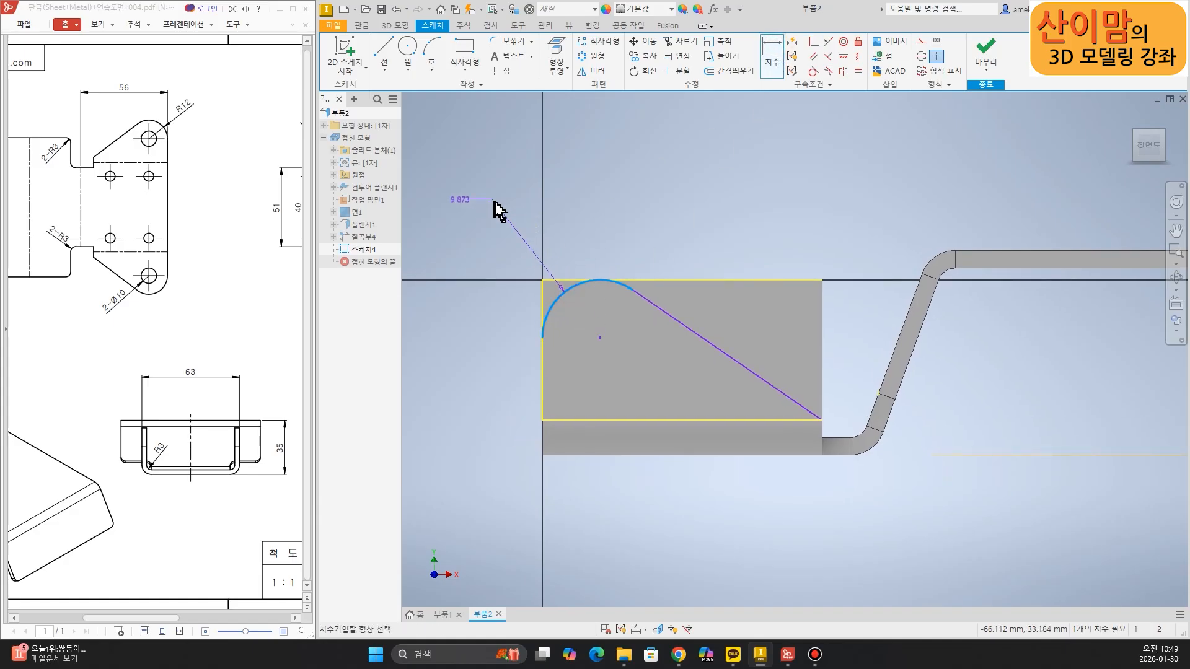
left_click(494, 207)
type("12")
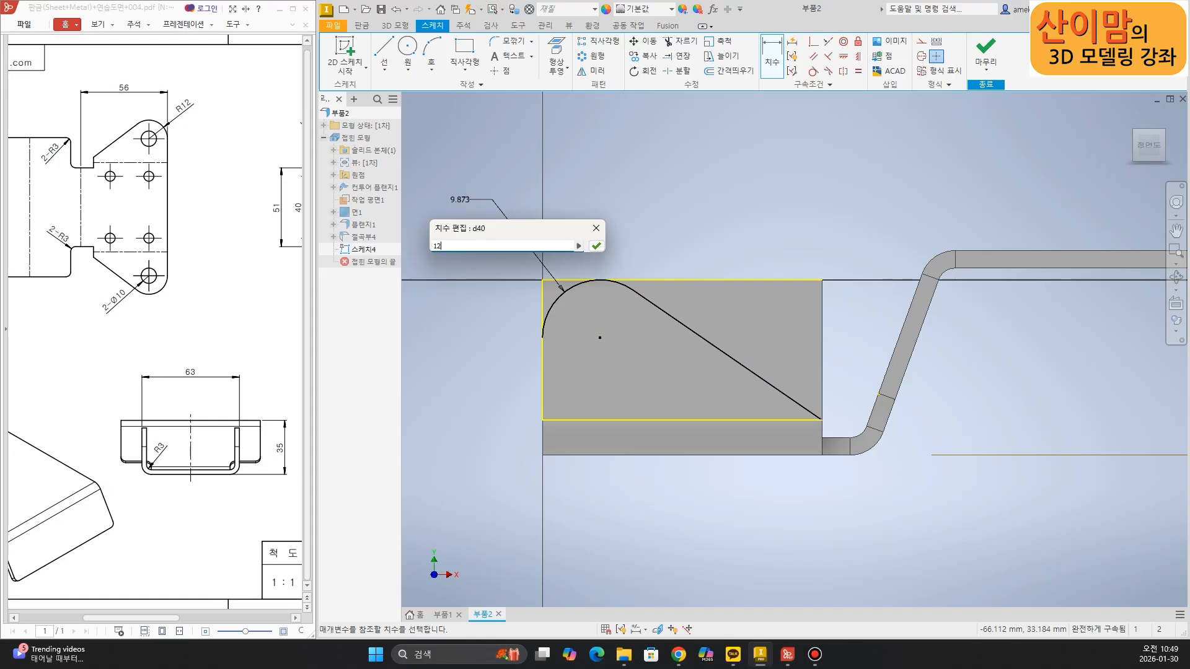
key("Return")
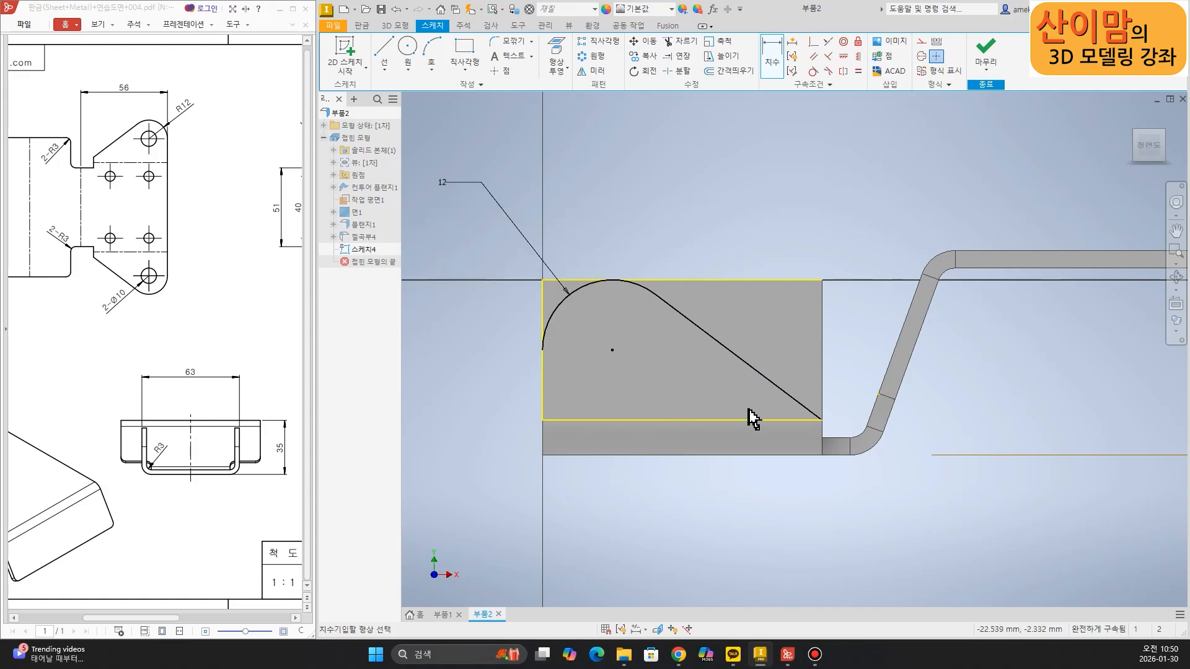
middle_click_drag(712, 345, 736, 313)
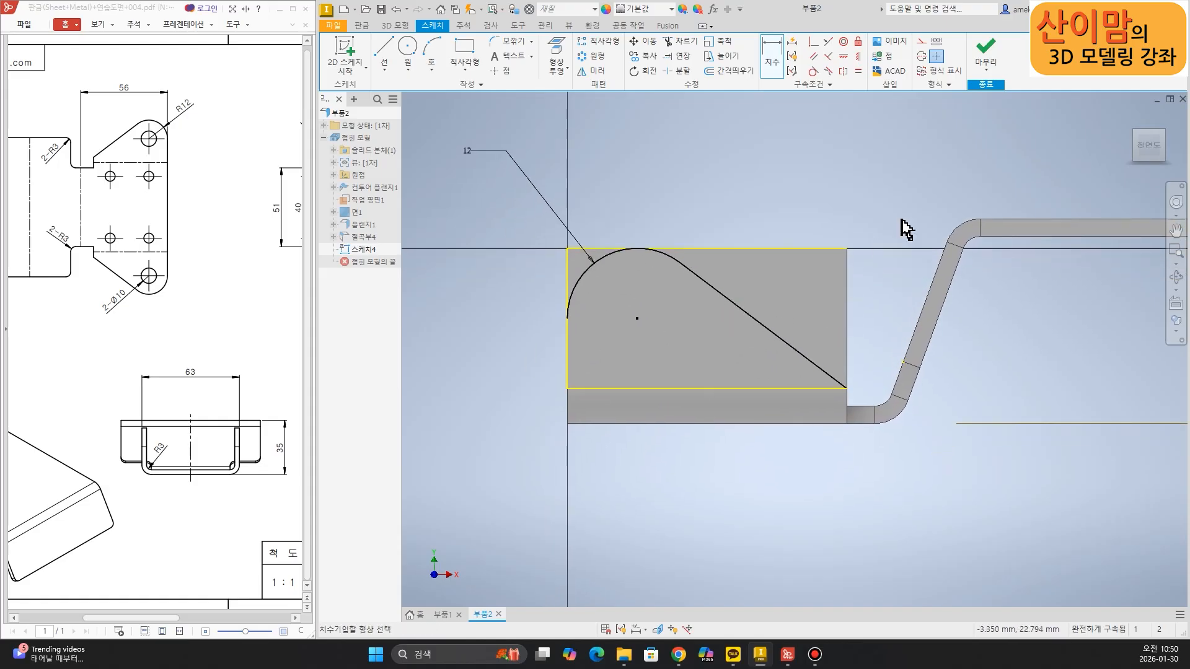
left_click(985, 51)
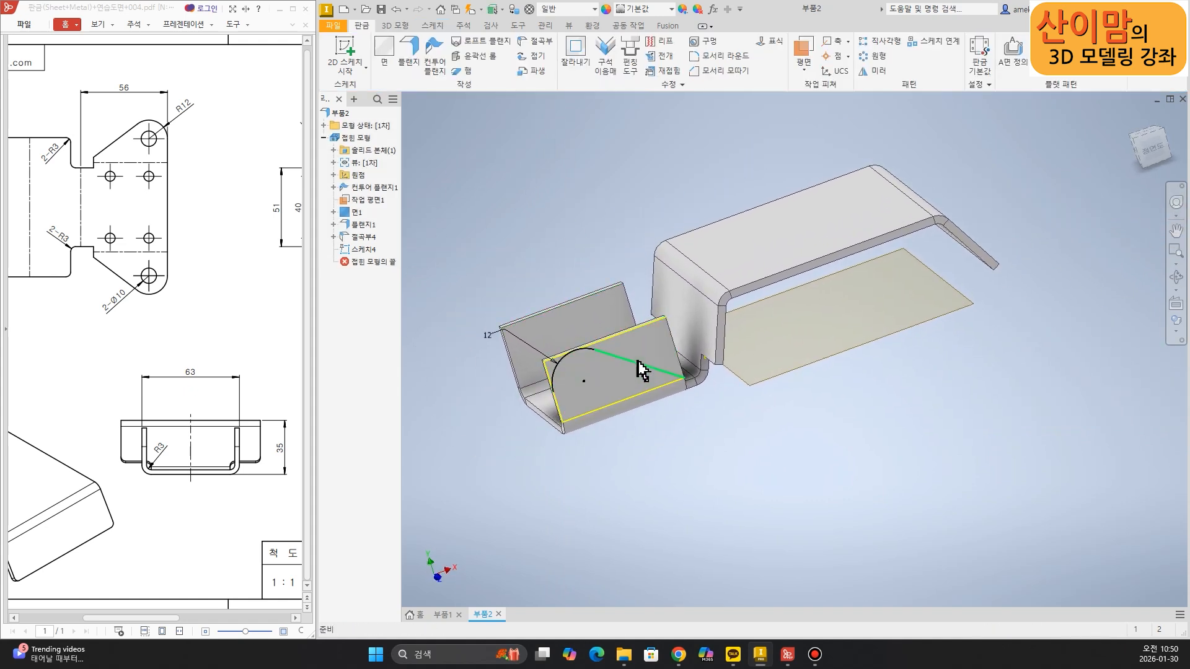
left_click(574, 56)
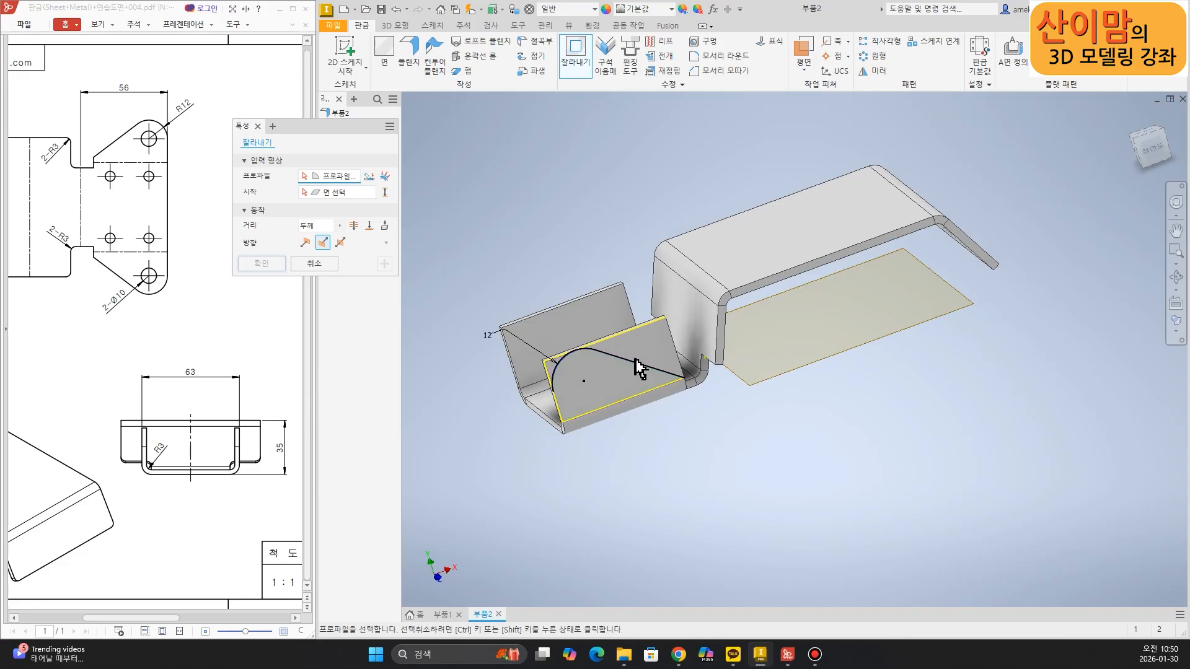
left_click(332, 264)
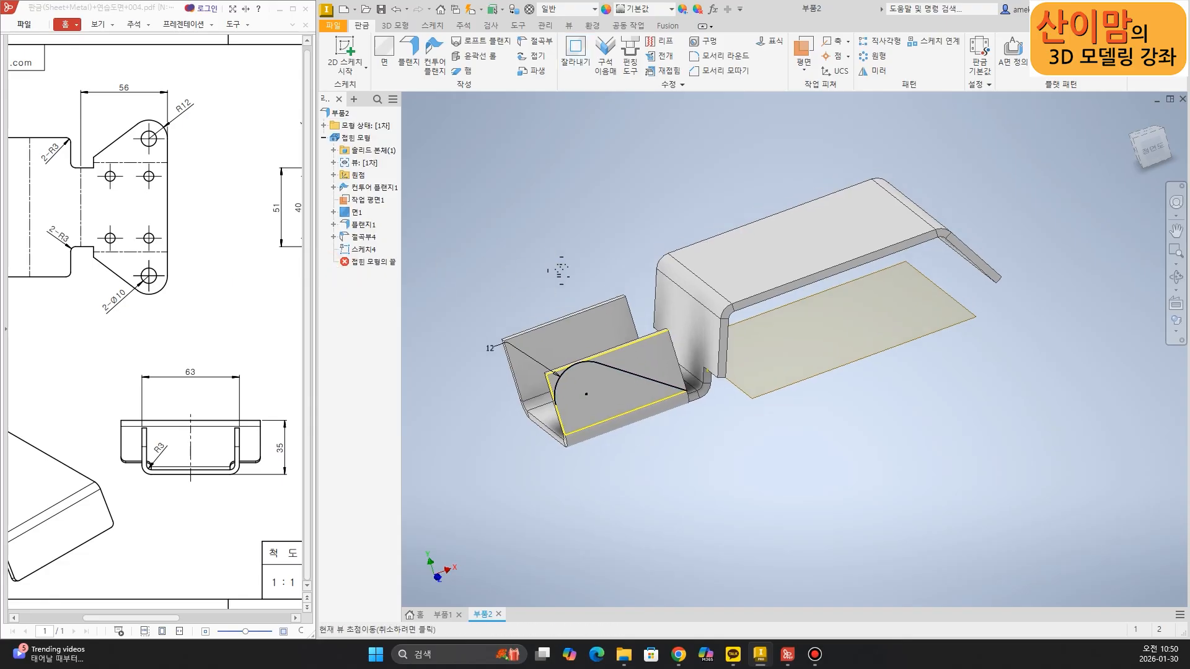
- Try to extrude the profile enclosed by the side flange's rounded outline sketch
left_click(395, 26)
key("ctrl+2")
mouse_move(376, 33)
left_mouse_down()
mouse_move(425, 31)
mouse_move(370, 17)
mouse_move(367, 31)
left_mouse_up()
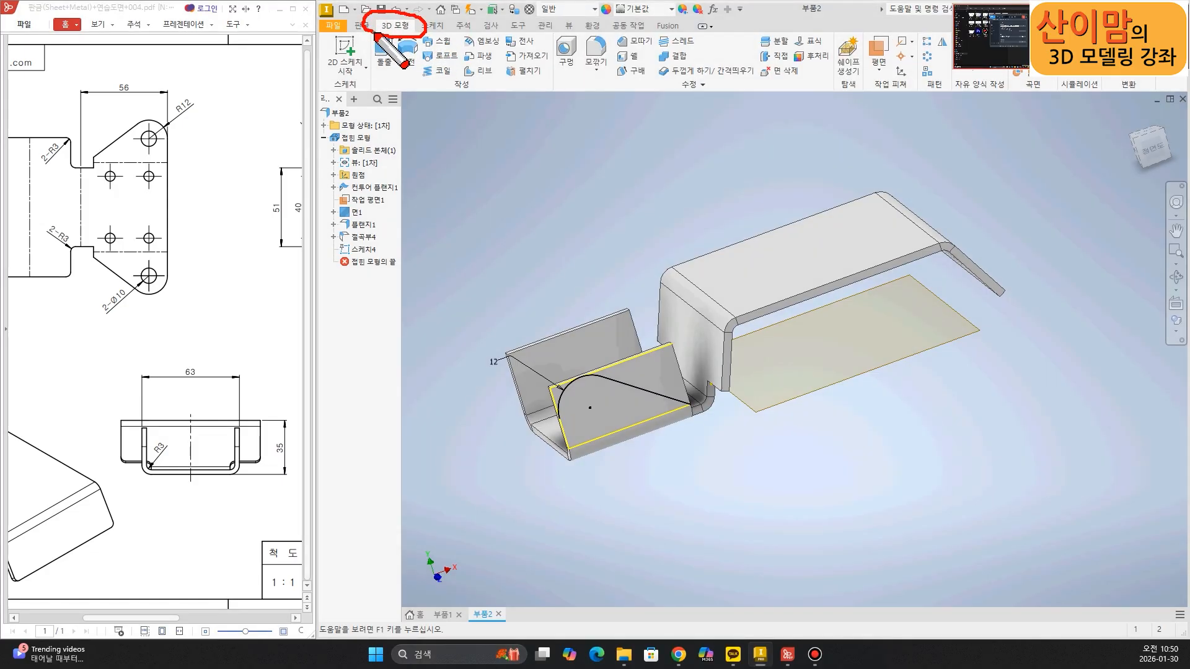
mouse_move(375, 76)
left_mouse_down()
mouse_move(507, 92)
mouse_move(879, 92)
left_mouse_up()
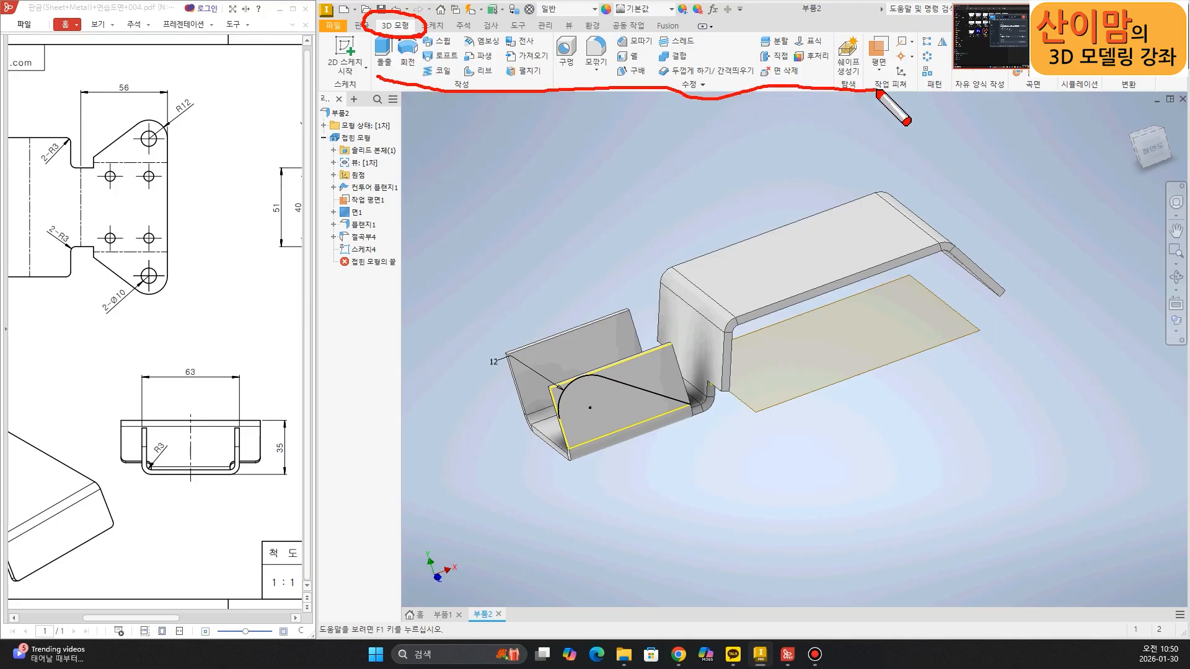
key("Escape")
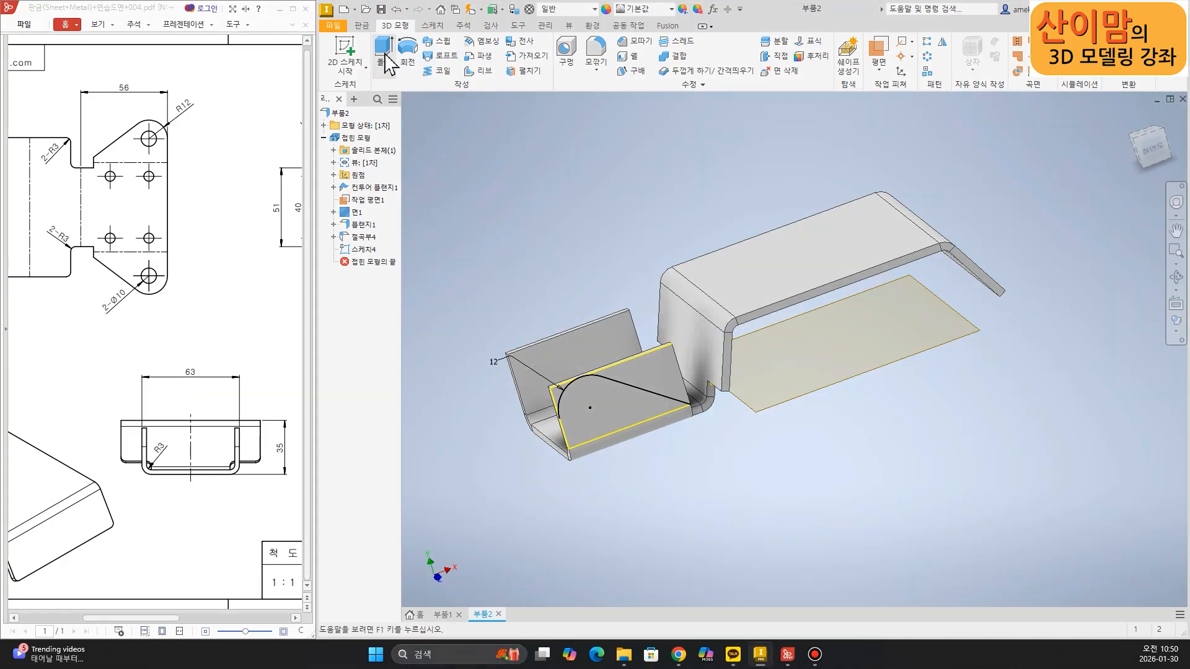
left_click(386, 62)
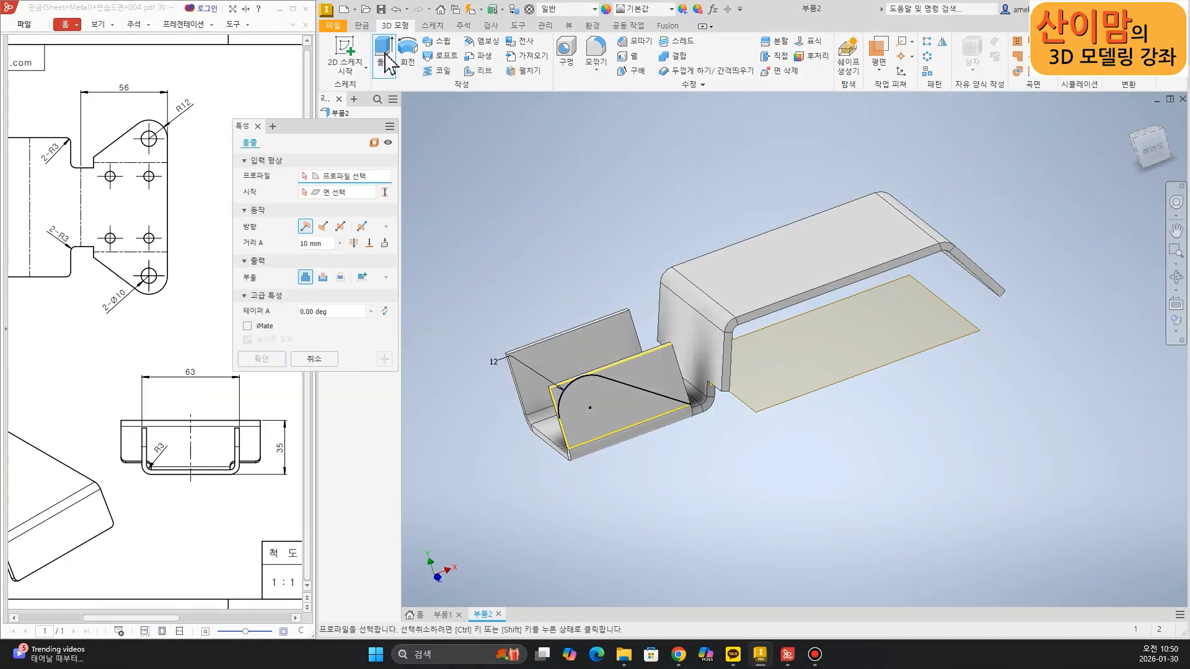
left_click(600, 380)
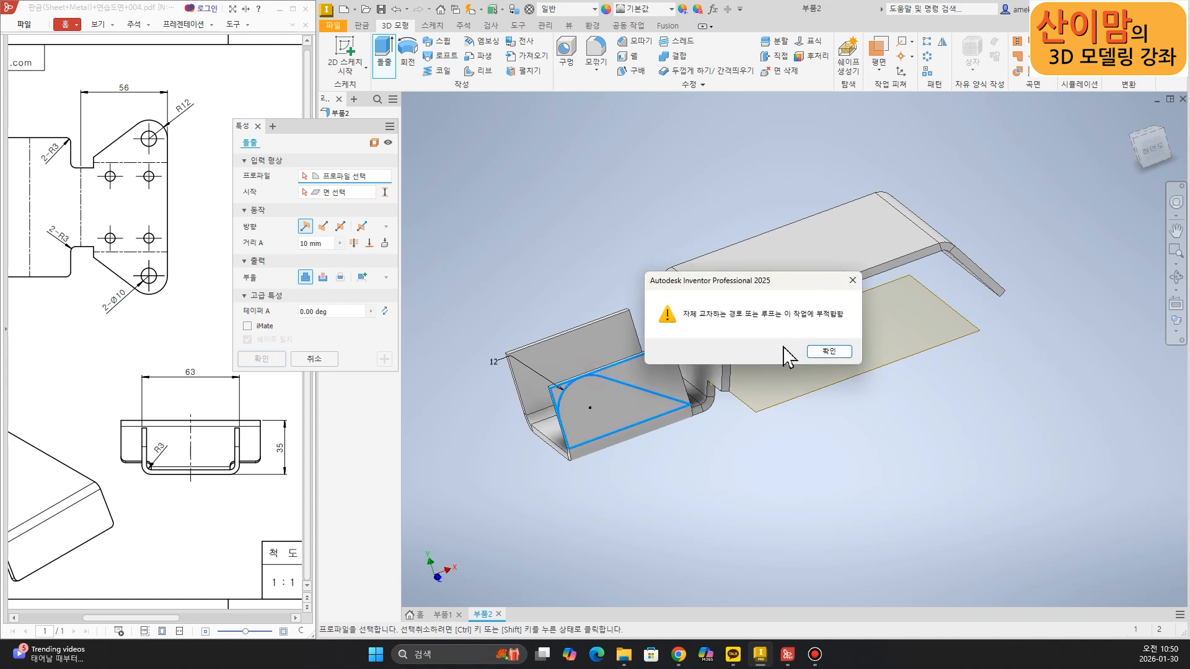
left_click(828, 352)
scroll(547, 452, "up", 3)
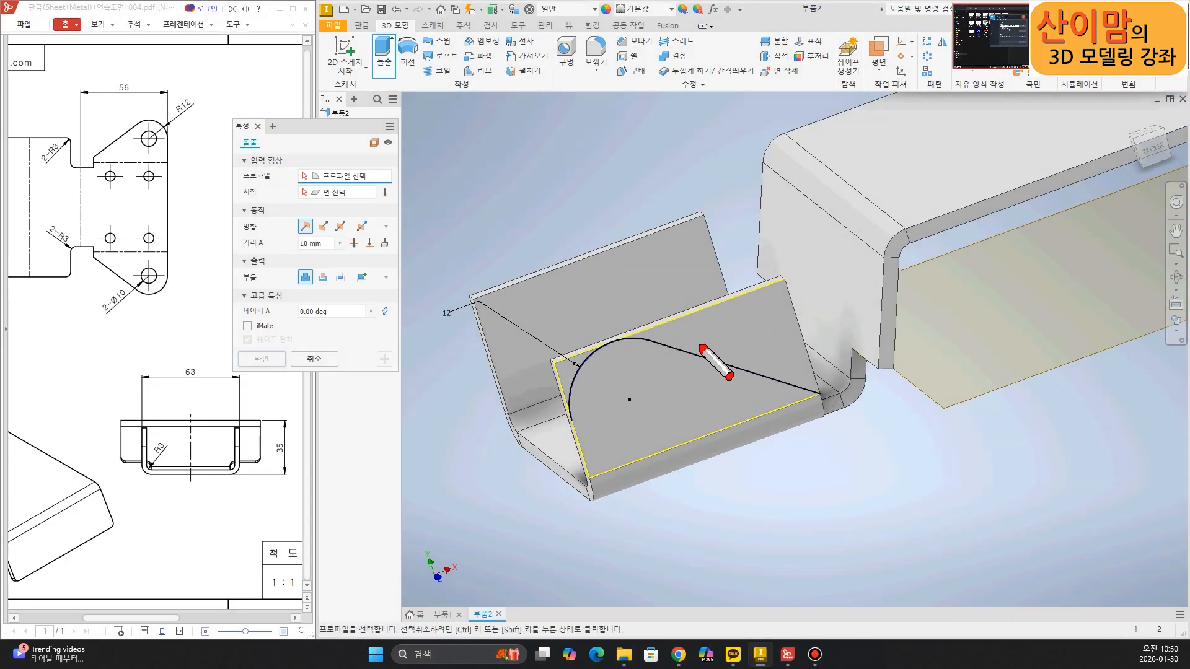
mouse_move(782, 283)
left_mouse_down()
mouse_move(558, 362)
mouse_move(592, 493)
mouse_move(801, 408)
left_mouse_up()
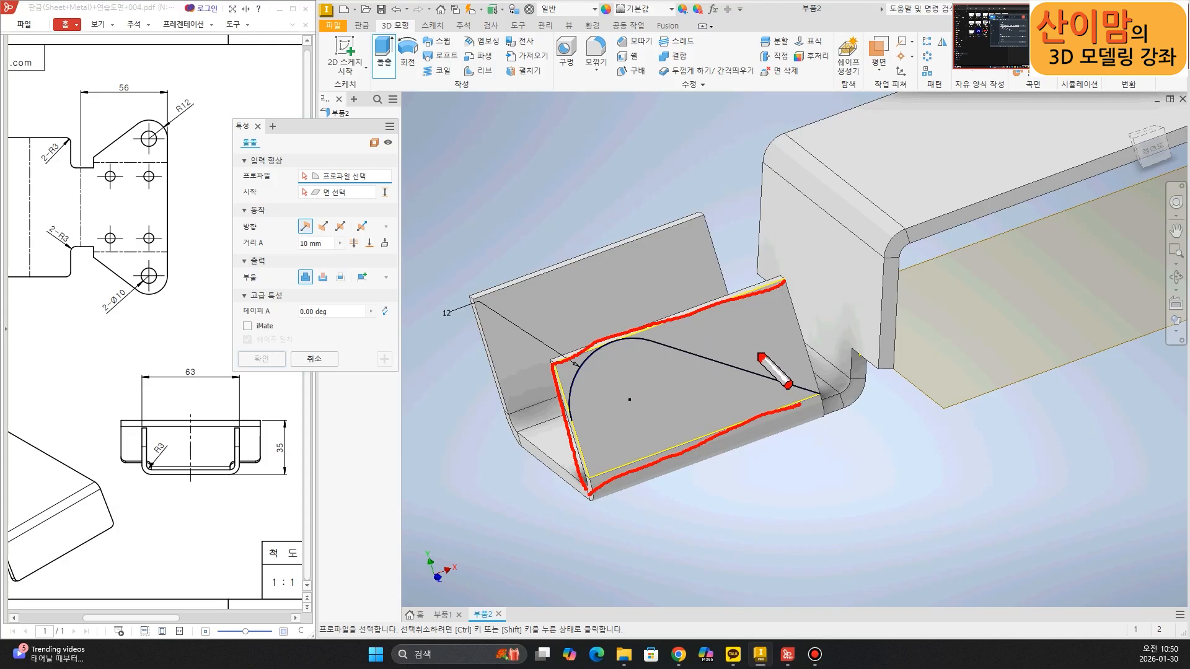
key("Escape")
left_click(383, 53)
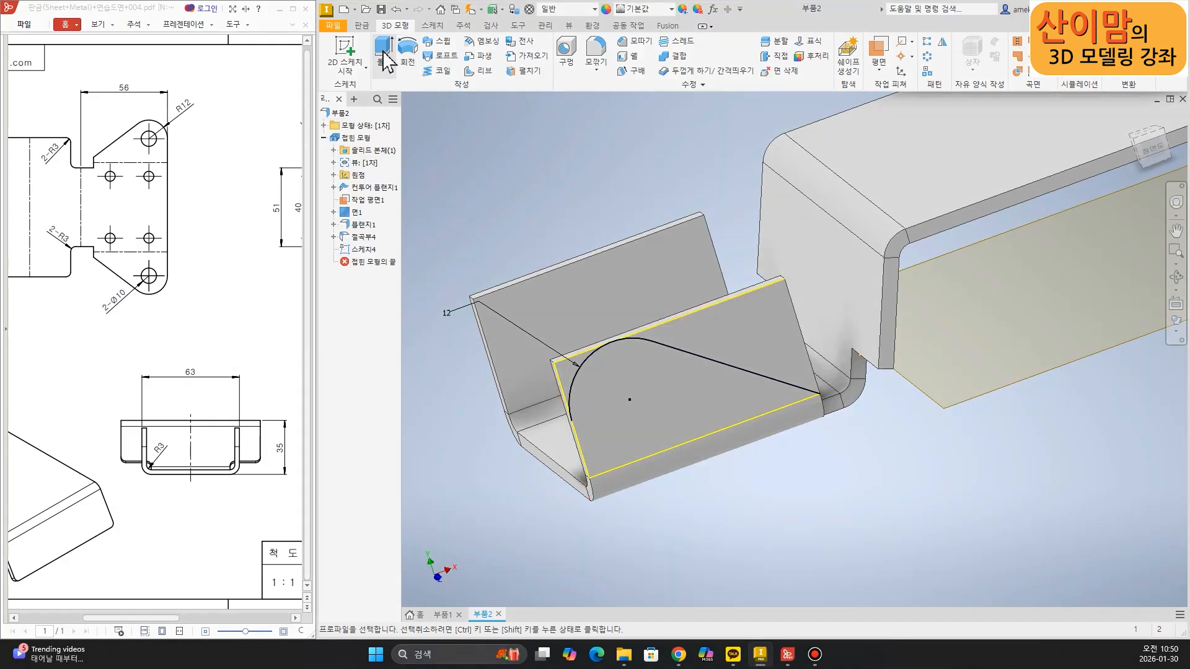
left_click(679, 354)
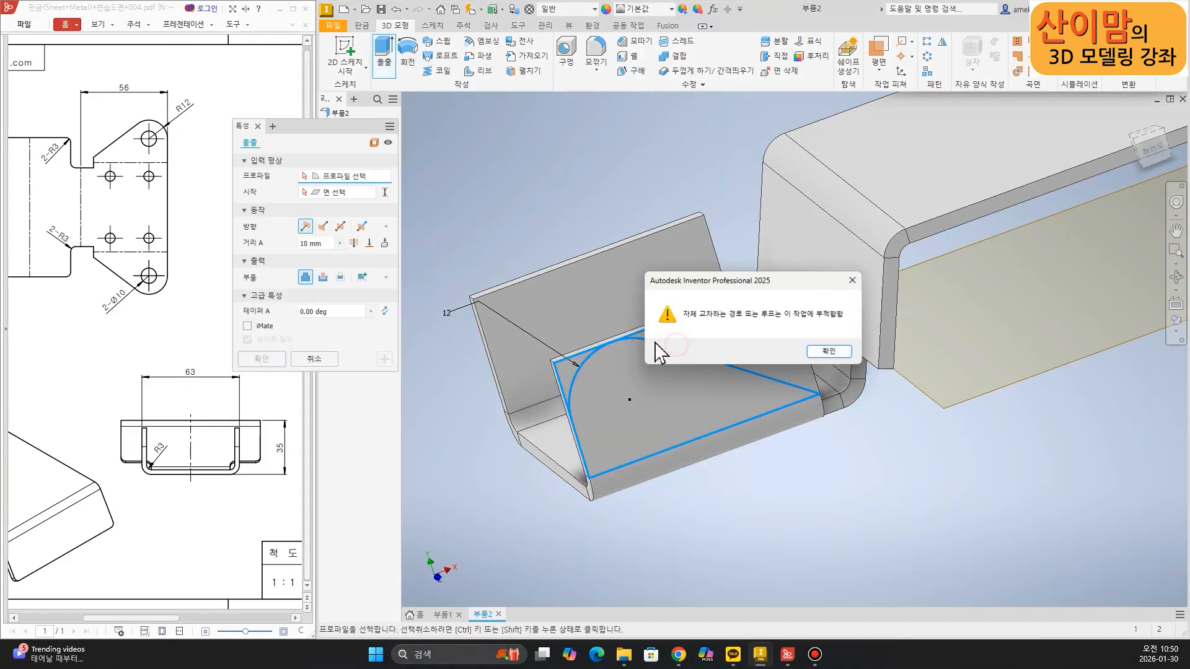
left_click(830, 352)
key("Escape")
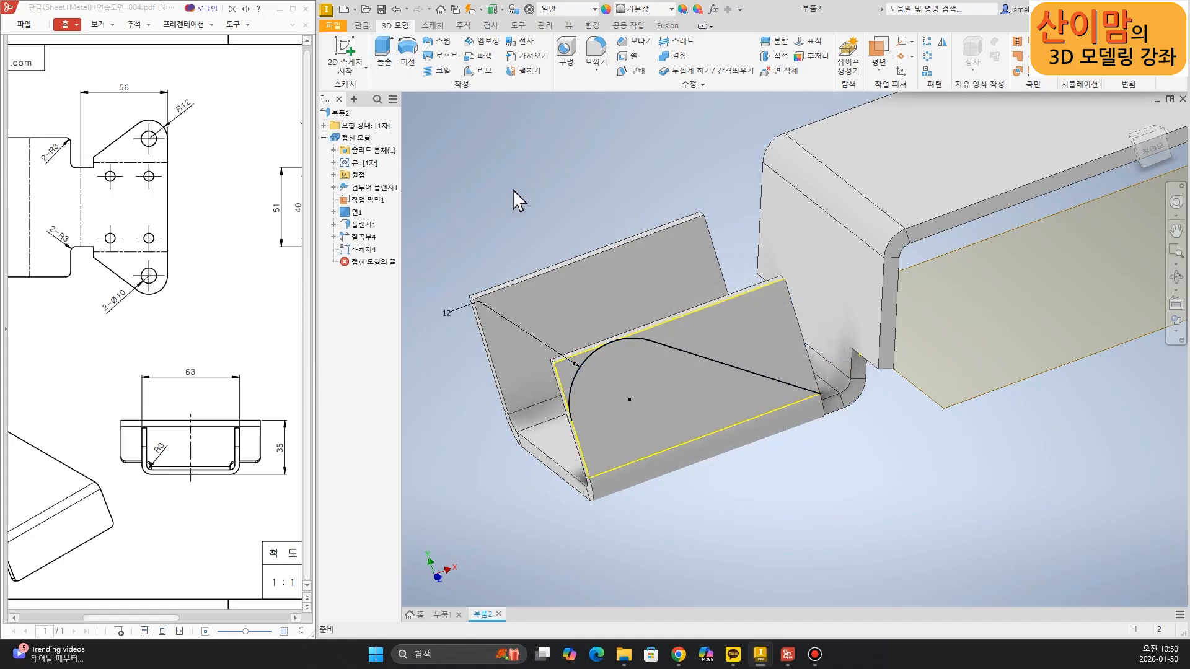
- Reopen the flange outline sketch, convert the three projected face edges to construction lines, and finish the sketch
double_click(347, 251)
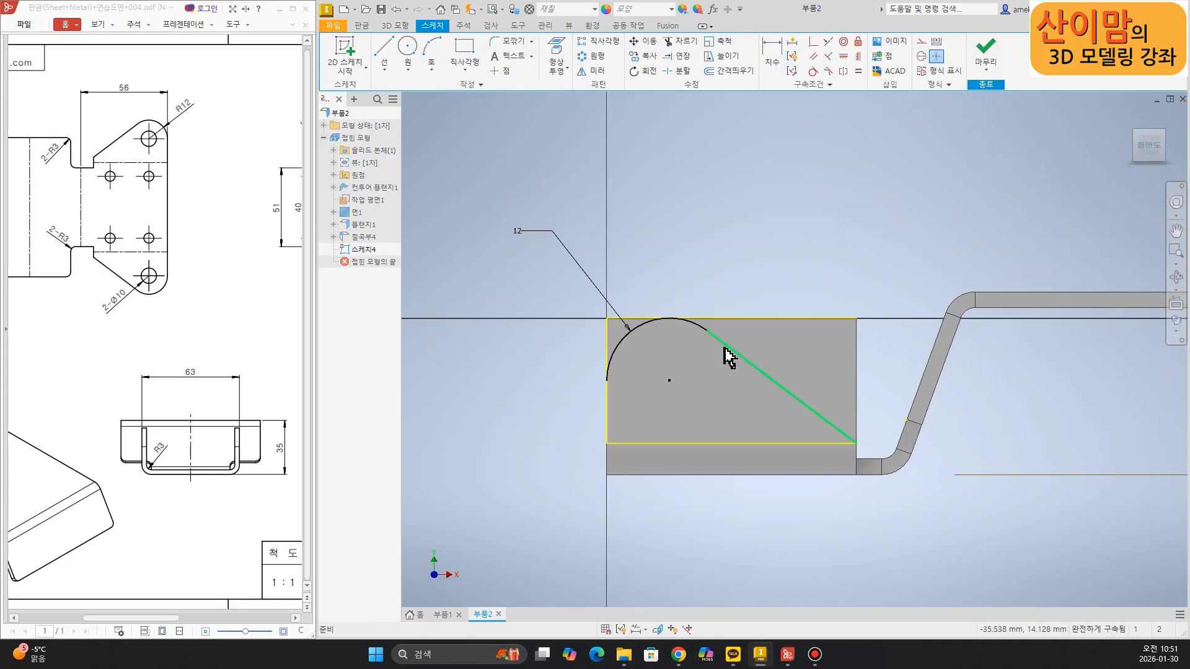
left_click_drag(620, 285, 590, 340)
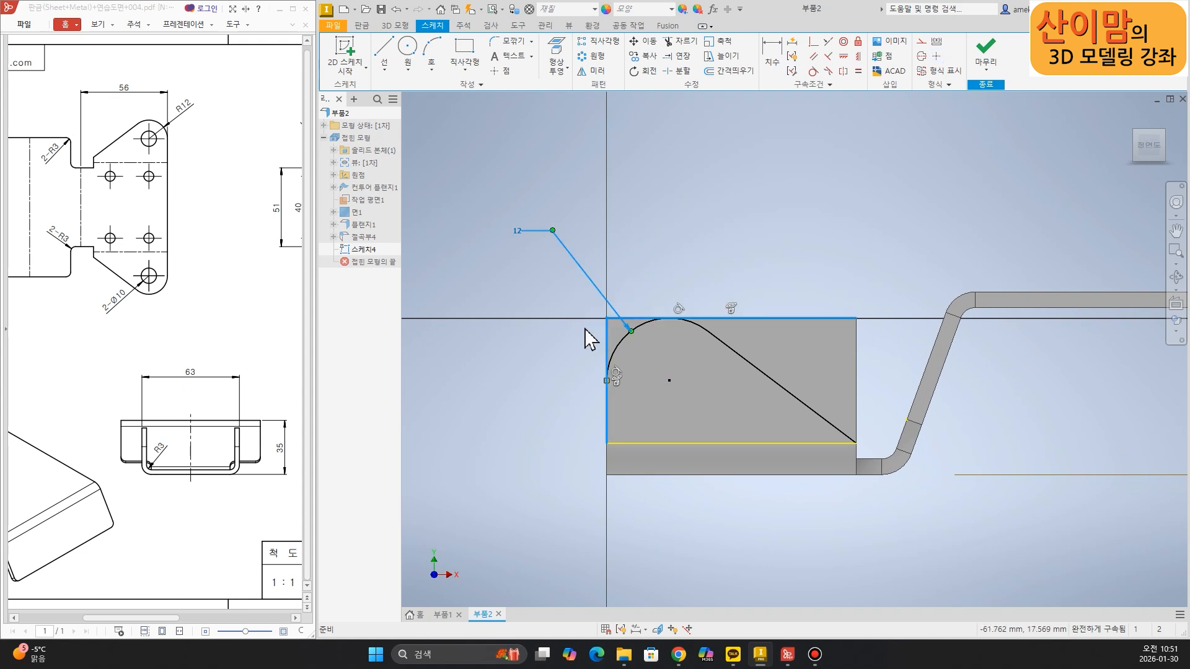
left_click(682, 458)
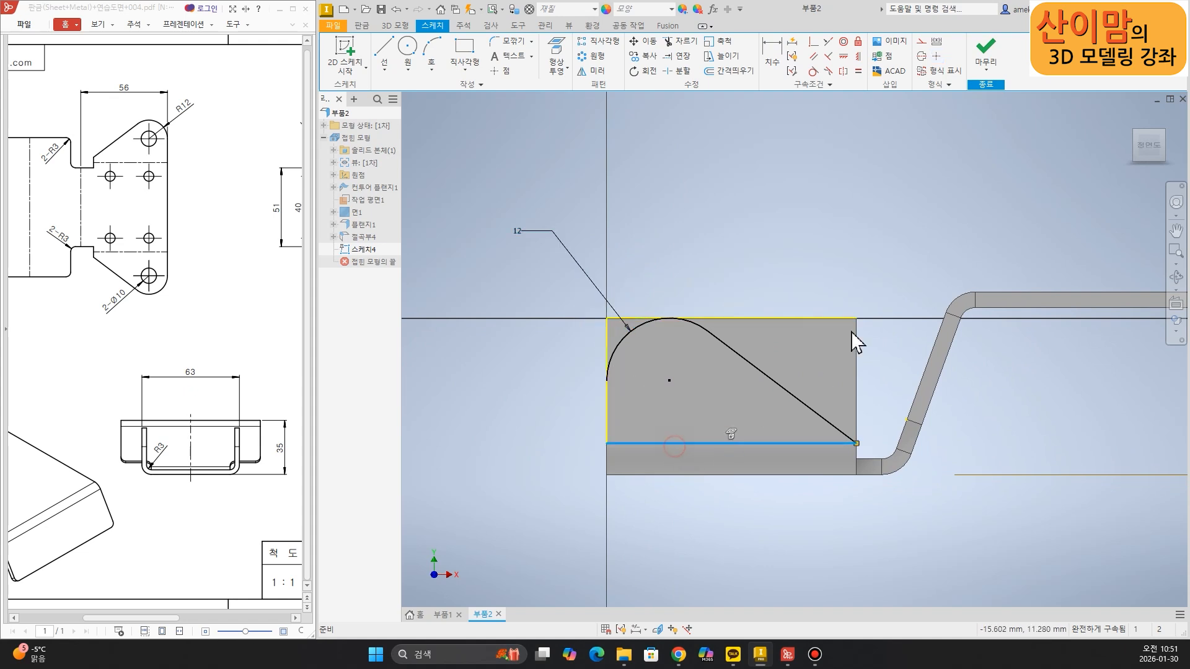
left_click(922, 41)
left_click_drag(624, 292, 592, 342)
left_click(922, 44)
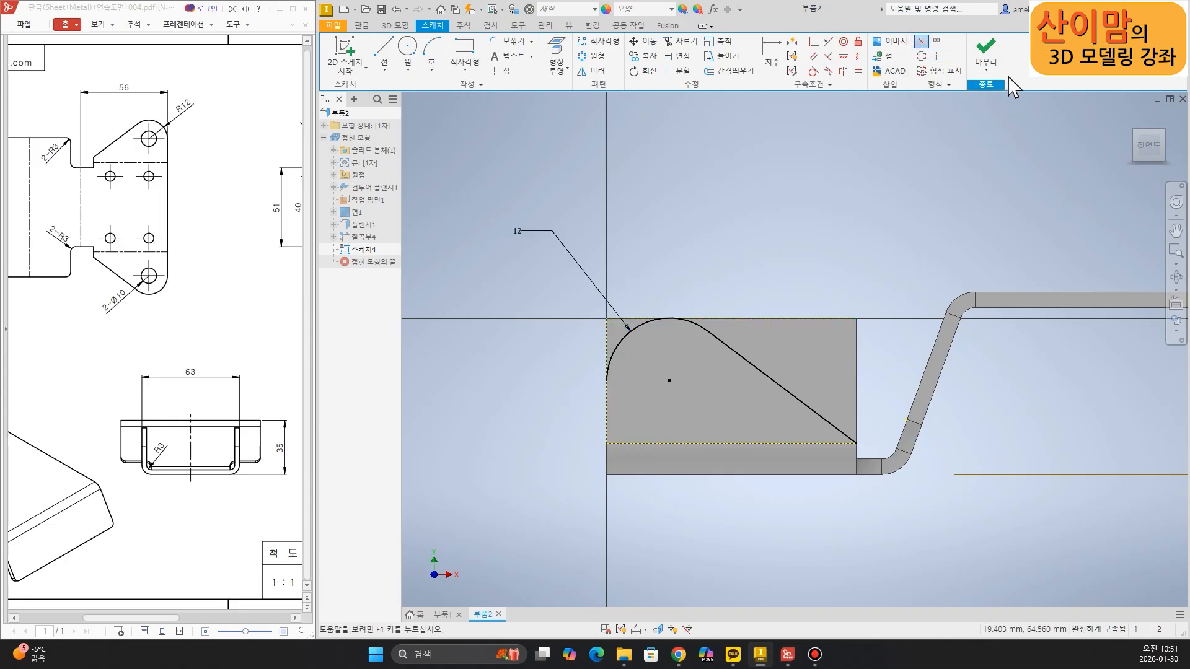
left_click(986, 53)
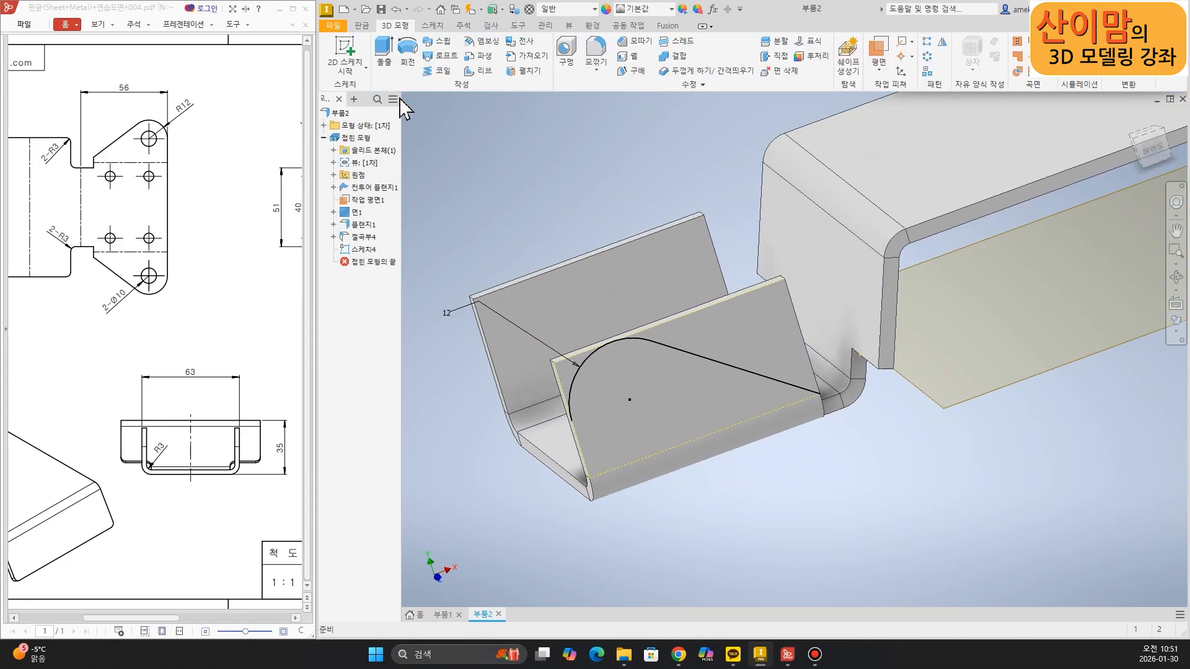
- Extrude-cut the area outside the rounded outline in the flipped direction, through all, to trim both side flanges
left_click(384, 50)
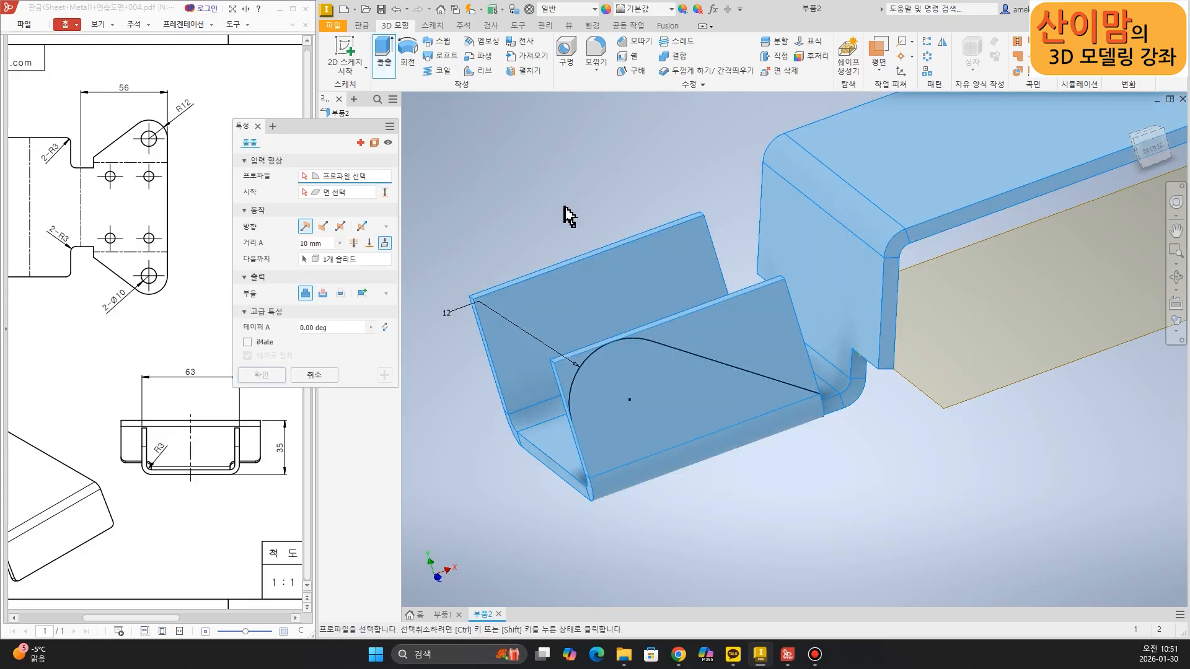
left_click(667, 358)
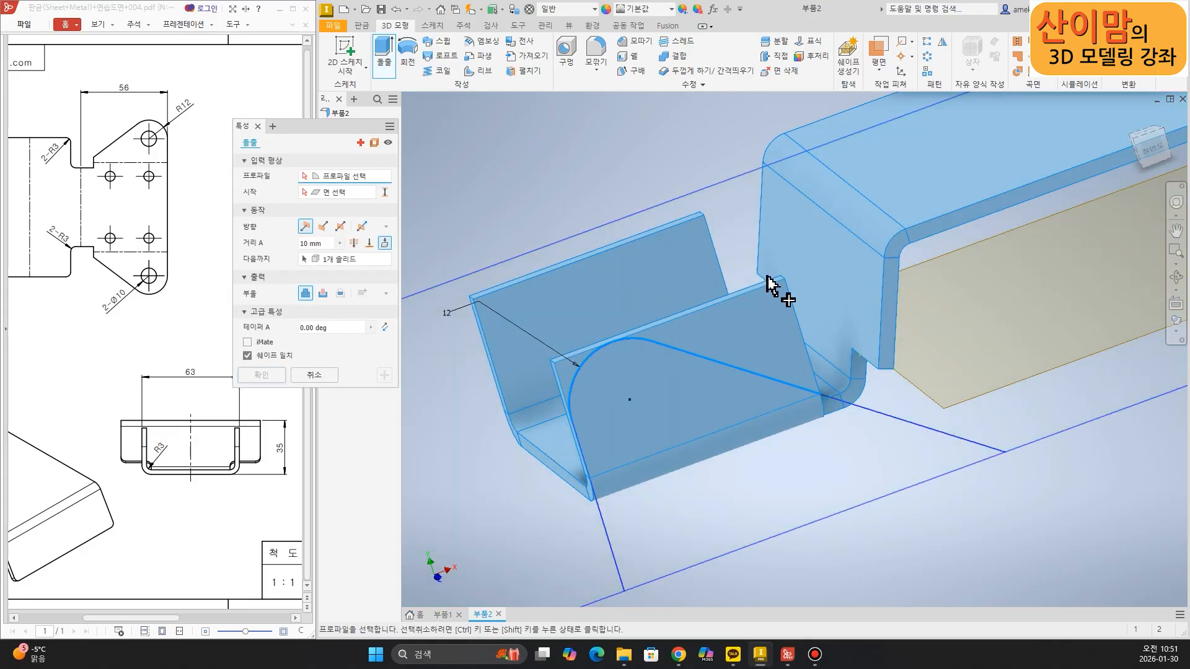
left_click(564, 542)
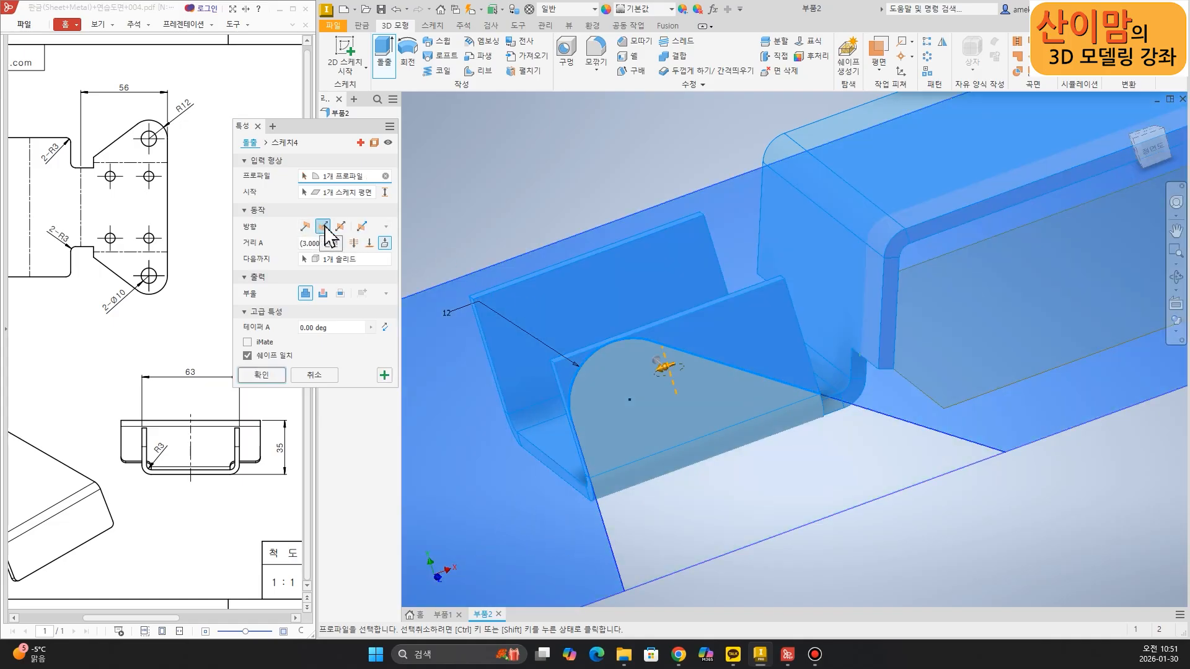
left_click(353, 243)
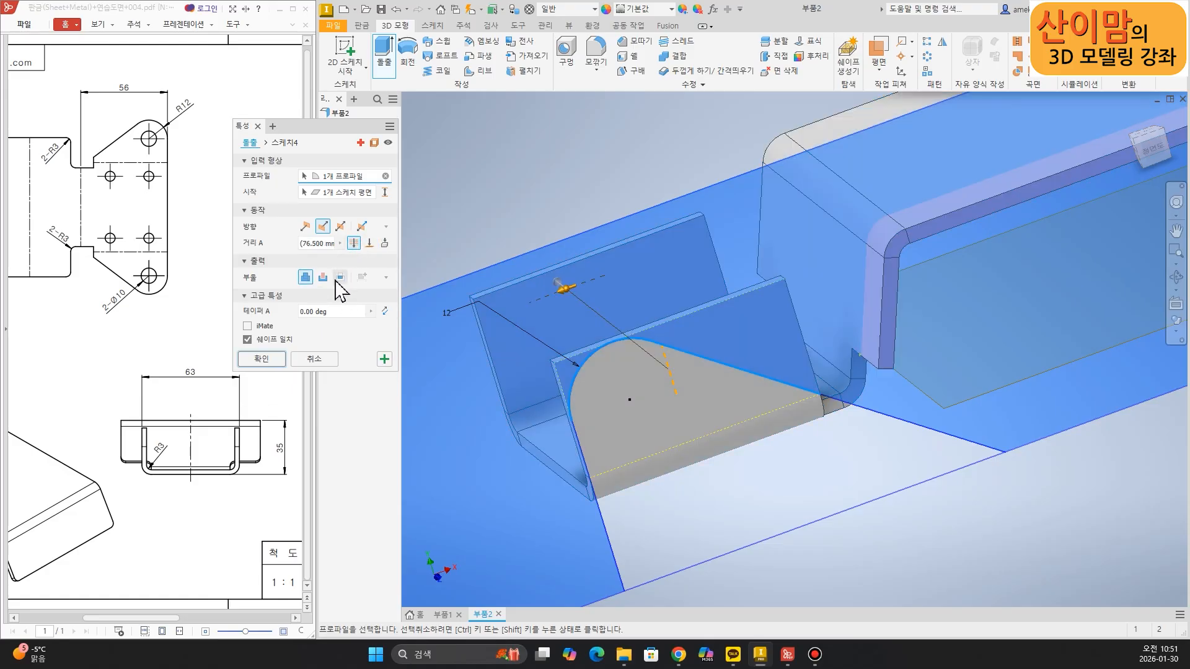
left_click(323, 277)
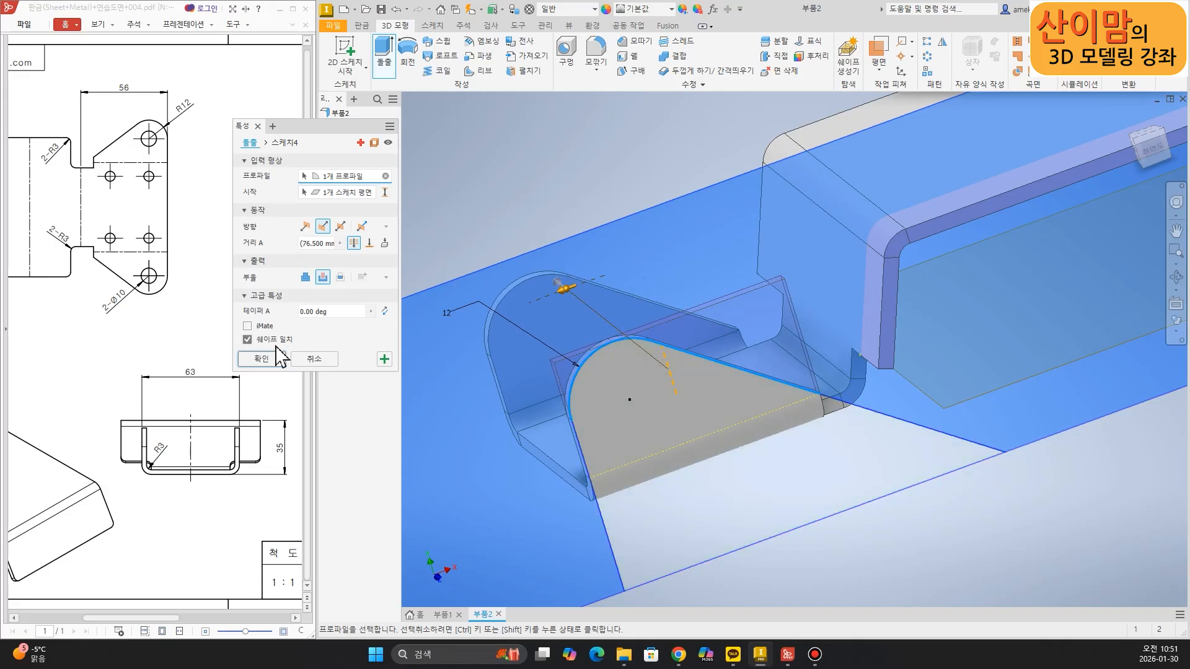
left_click(267, 359)
scroll(661, 515, "up", 2)
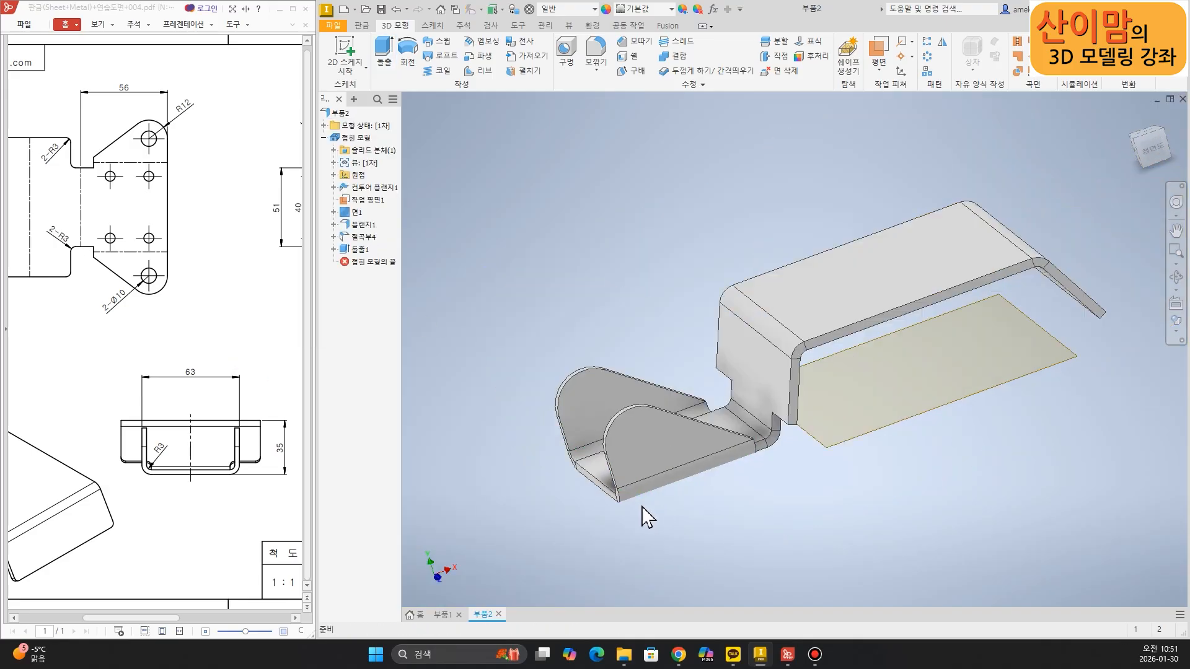
middle_click_drag(638, 510, 697, 518, "shift")
- Examine the R3 corner callouts on the wide plate in the drawing's top view
left_click(180, 630)
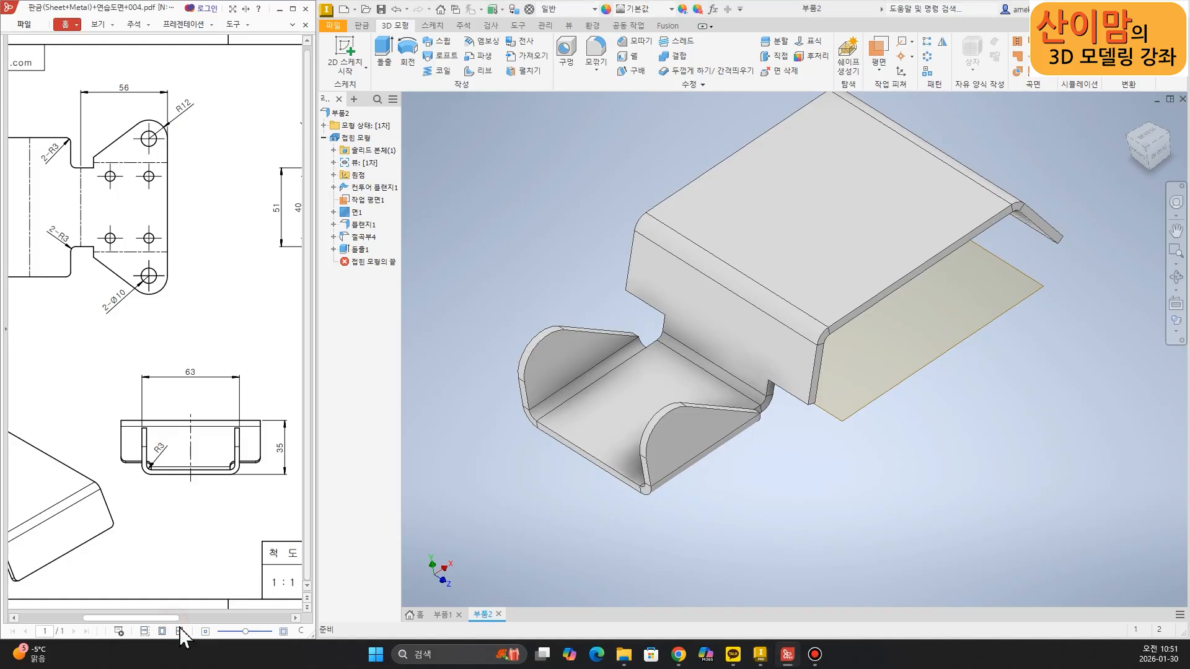
left_click_drag(165, 620, 99, 619)
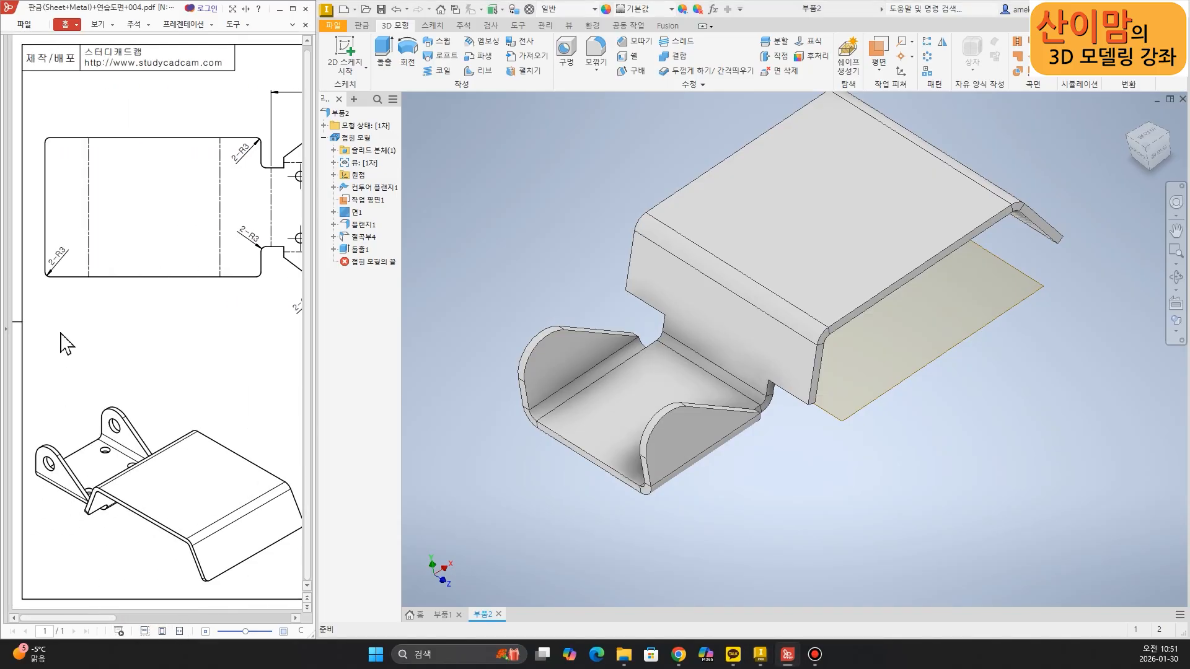
left_click_drag(30, 260, 36, 291)
mouse_move(250, 228)
left_mouse_down()
mouse_move(244, 255)
mouse_move(254, 249)
left_mouse_up()
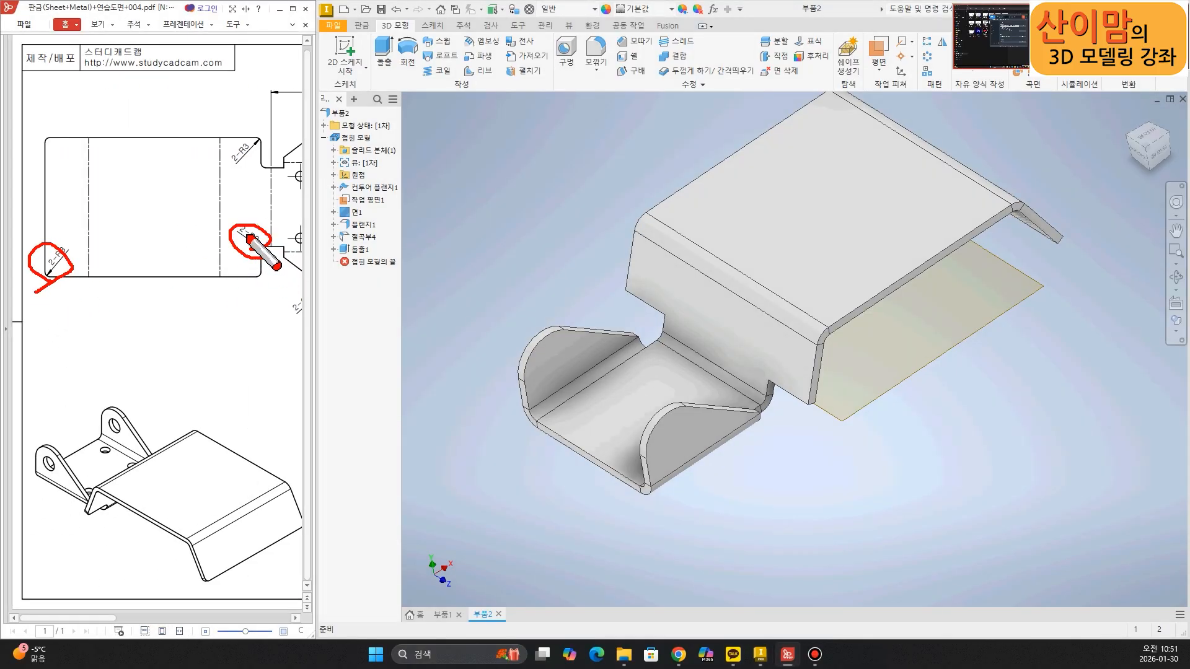
mouse_move(264, 163)
left_mouse_down()
mouse_move(231, 148)
mouse_move(249, 159)
left_mouse_up()
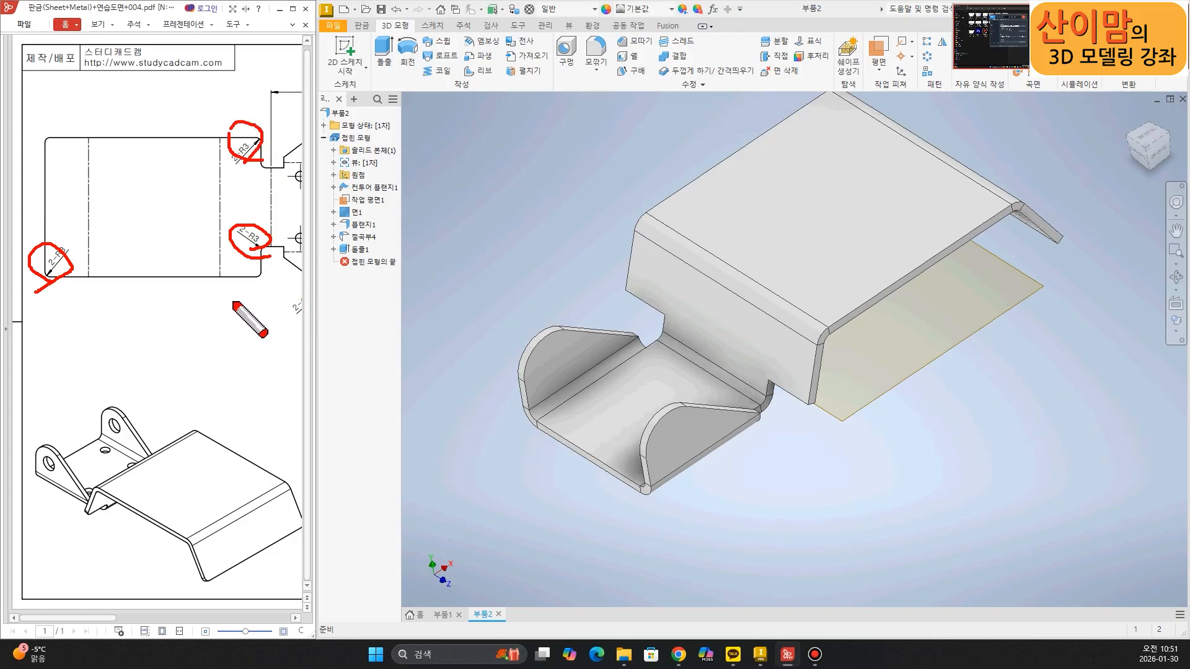
key("Escape")
mouse_move(103, 619)
left_mouse_down()
mouse_move(117, 620)
mouse_move(102, 621)
left_mouse_up()
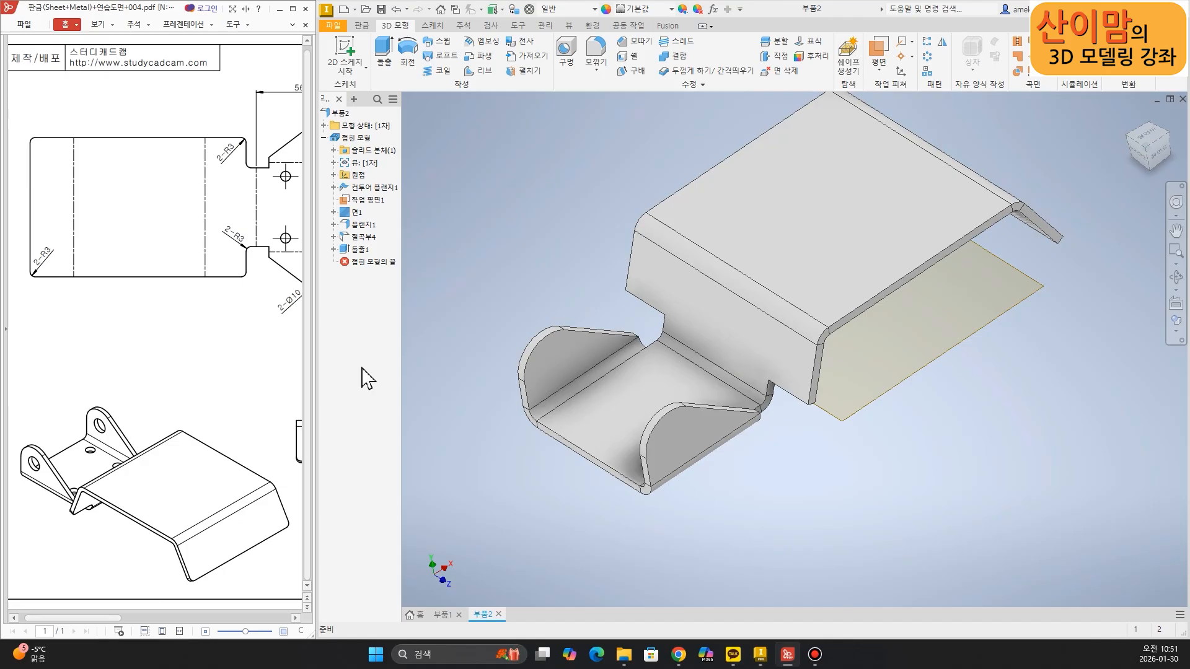
- Apply a 3 mm corner round to the two corners of the sloped end flange and the four notch-side corners of the stepped wall
left_click(366, 26)
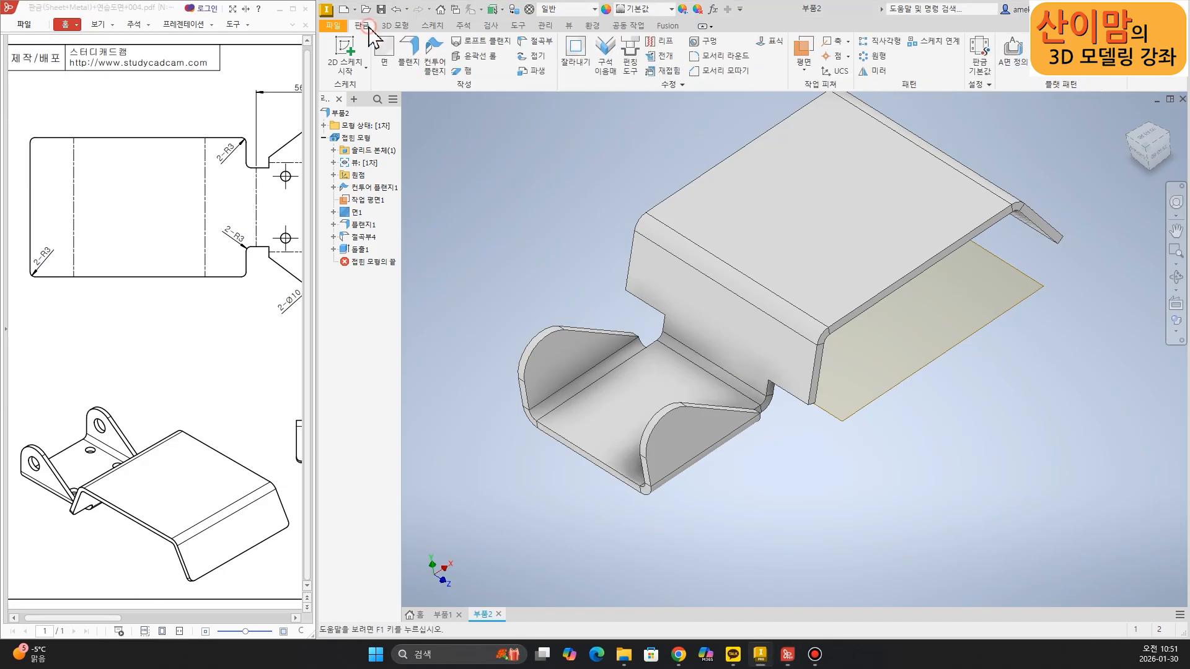
left_click(724, 55)
middle_click_drag(820, 519, 751, 575)
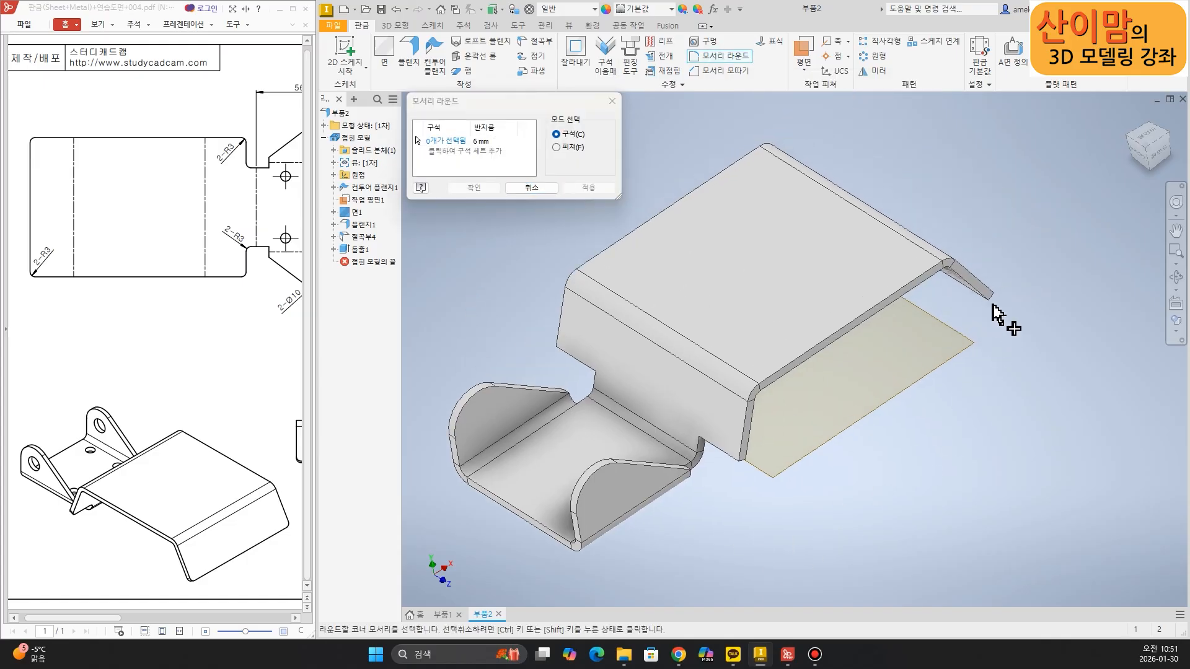
left_click(991, 297)
mouse_move(983, 393)
middle_mouse_down("shift")
mouse_move(889, 404)
mouse_move(932, 162)
middle_mouse_up("shift")
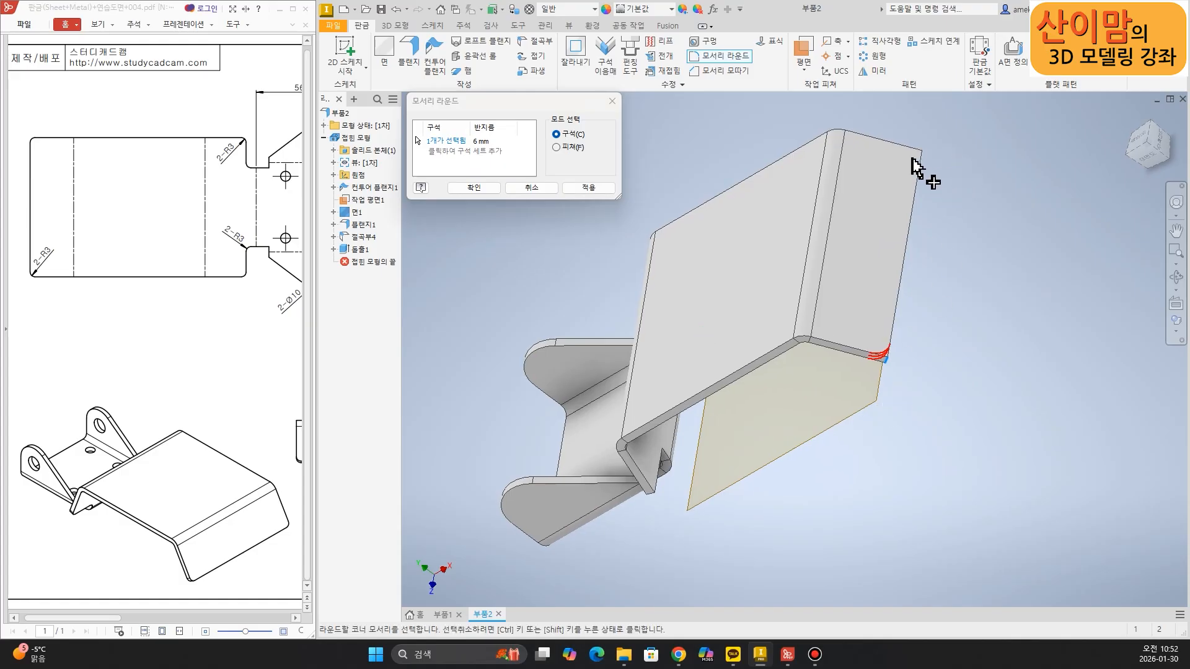
left_click(919, 162)
middle_click_drag(849, 358, 764, 478, "shift")
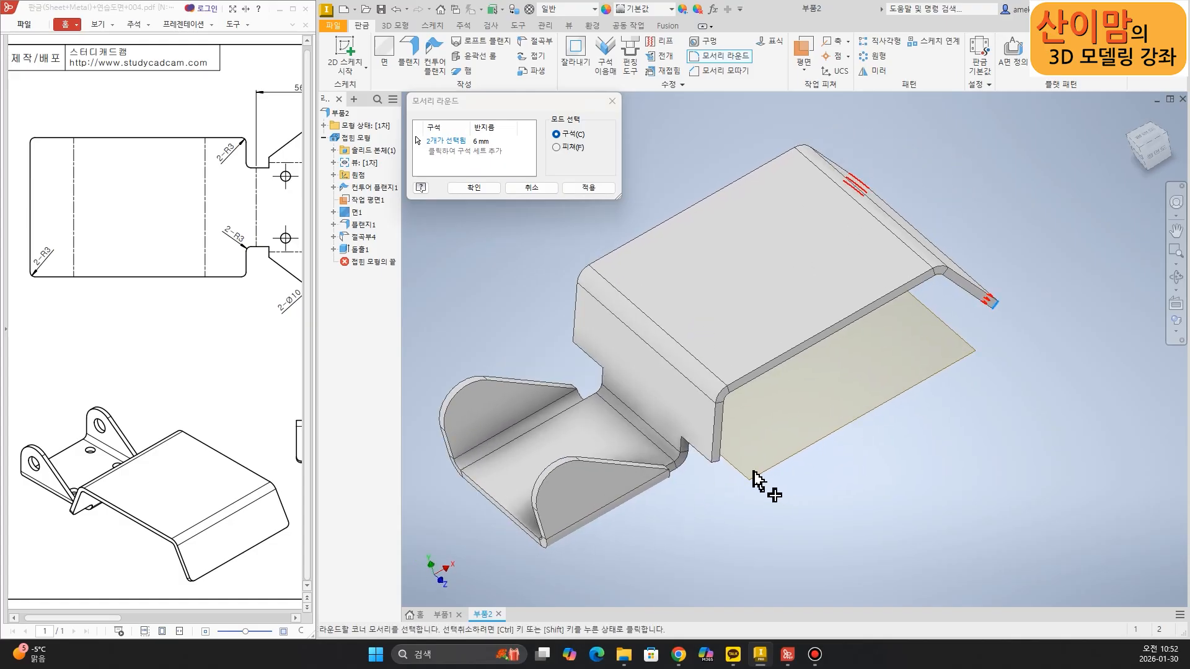
left_click(687, 441)
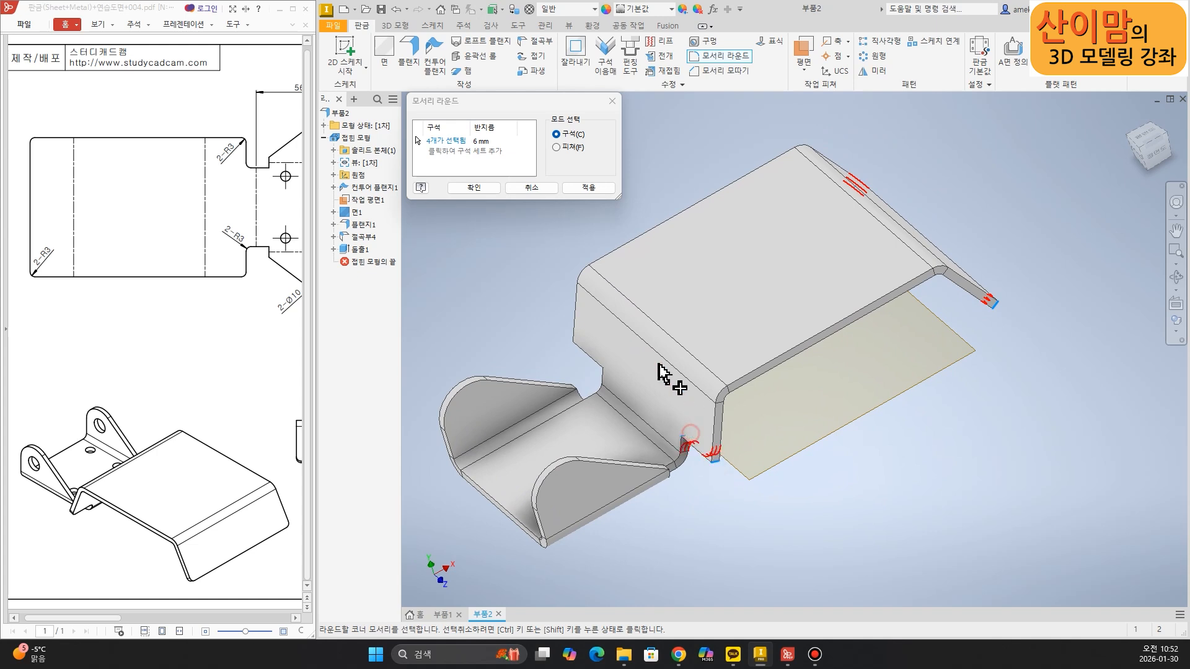
left_click(602, 369)
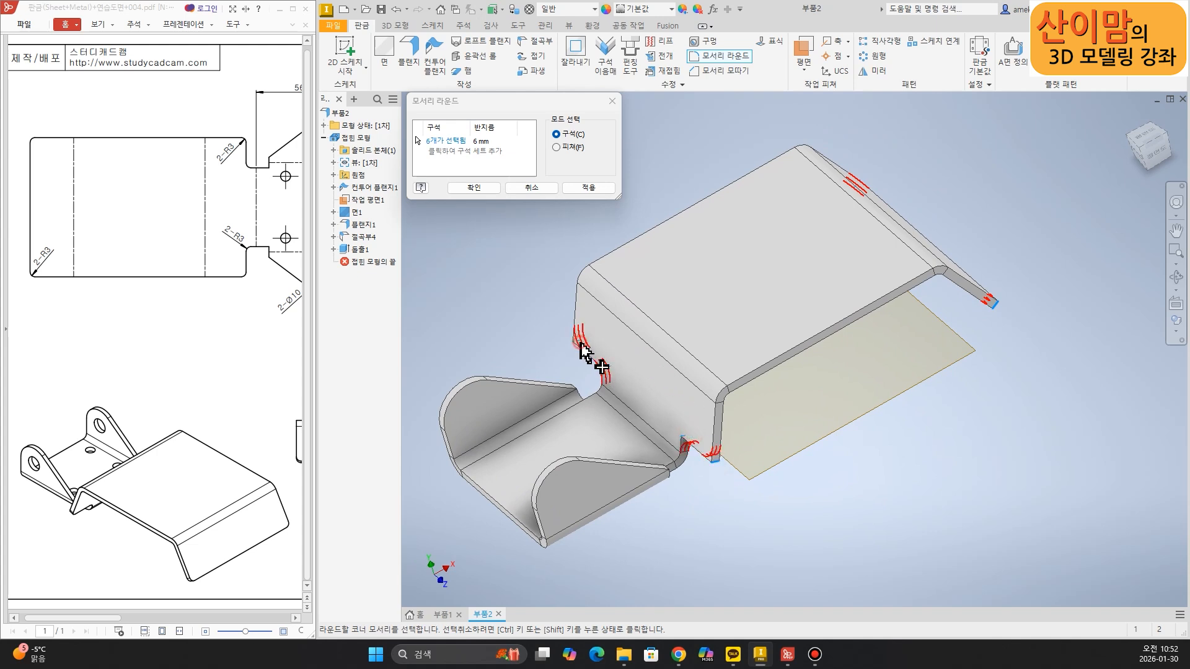
left_click(485, 141)
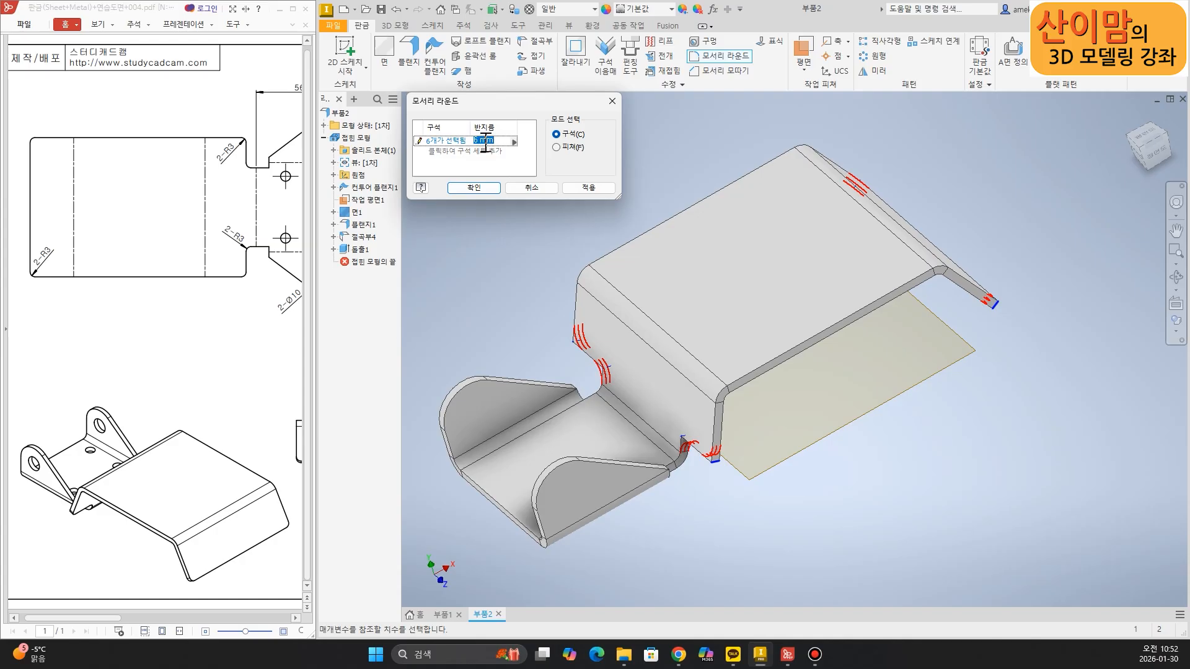
type("3")
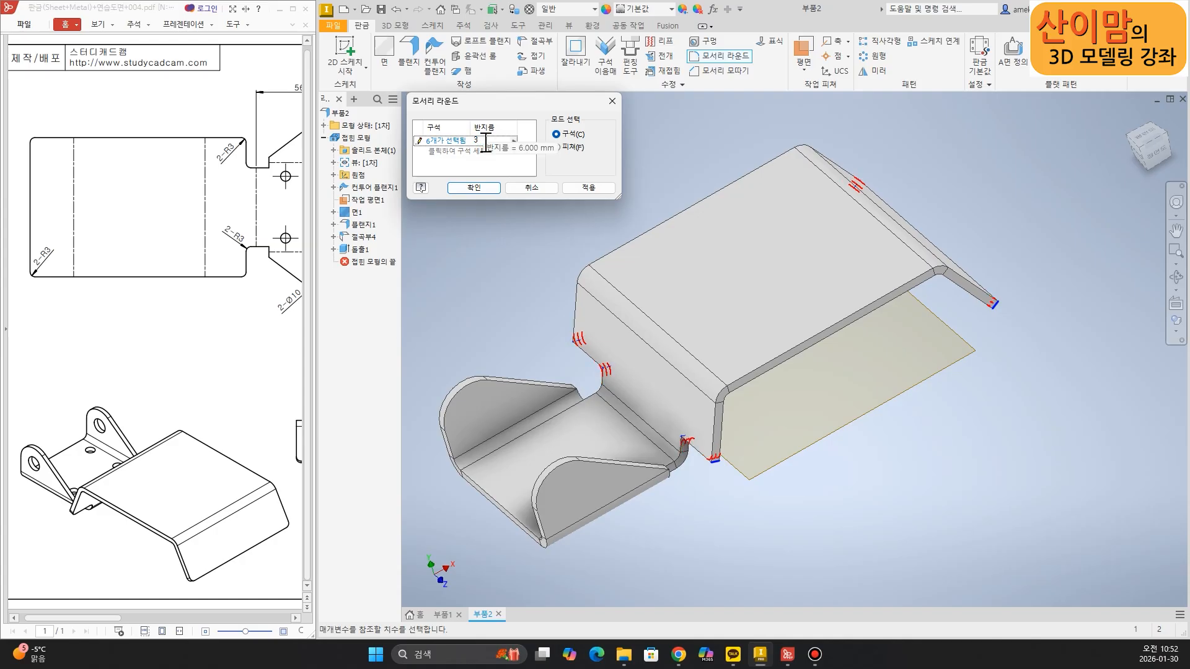
left_click(477, 187)
middle_click_drag(474, 300, 544, 166)
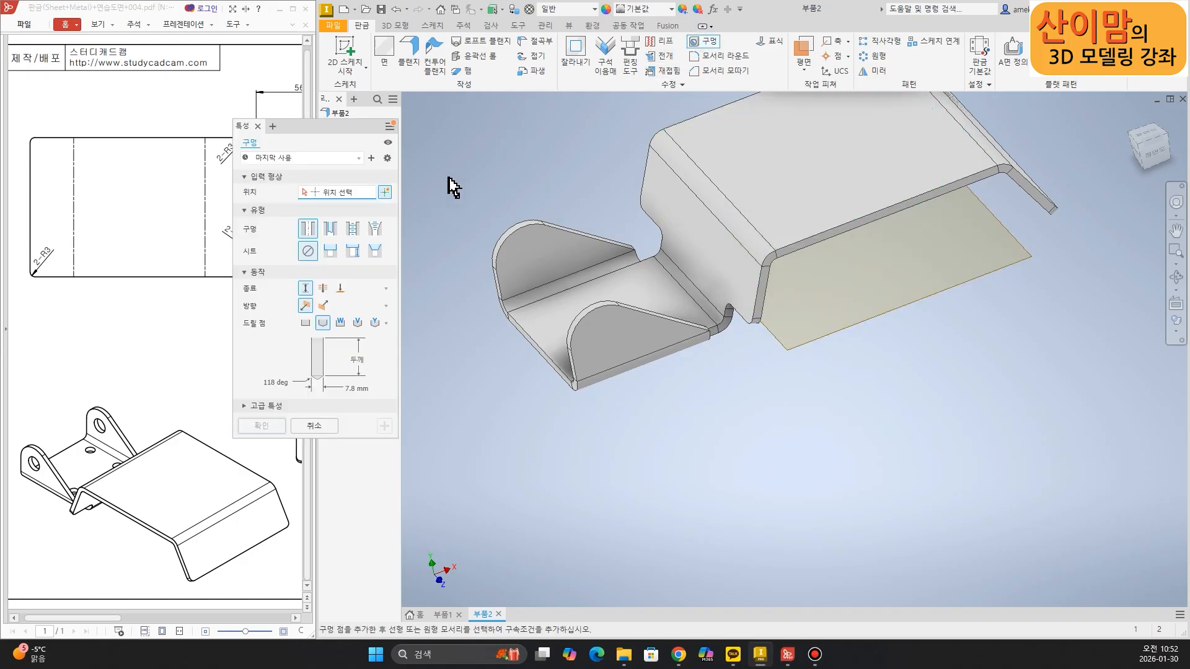
- Cut a 10 mm simple hole through all, concentric with the rounded edge of the side flange, piercing both flanges
left_click(614, 353)
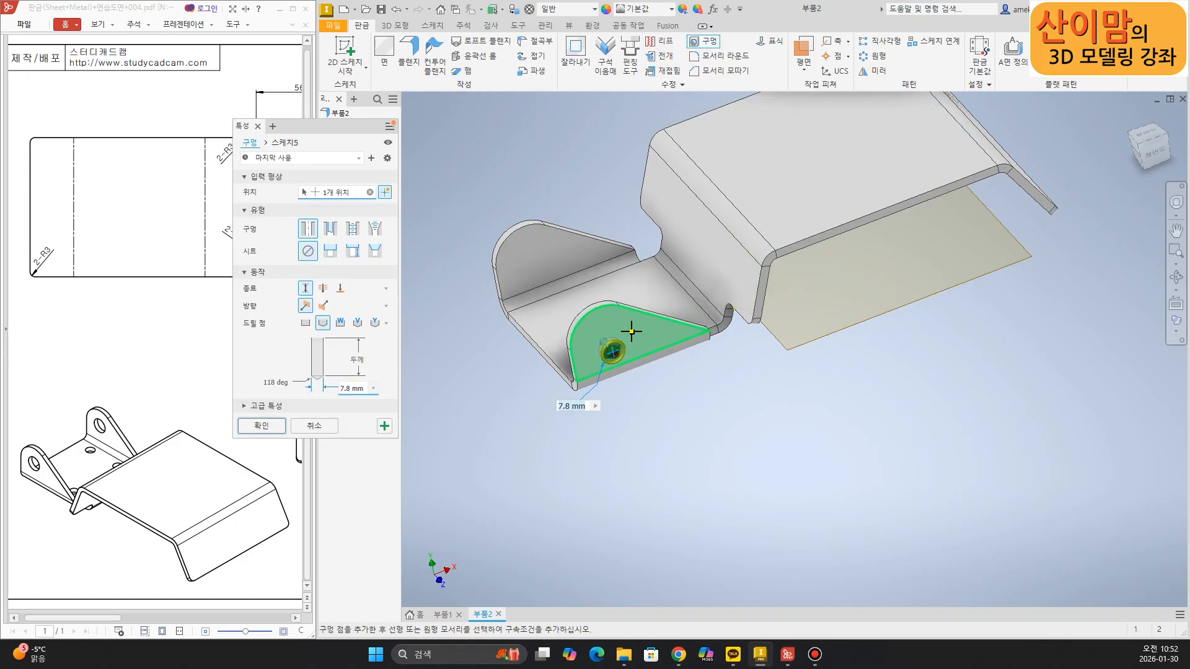
left_click(600, 312)
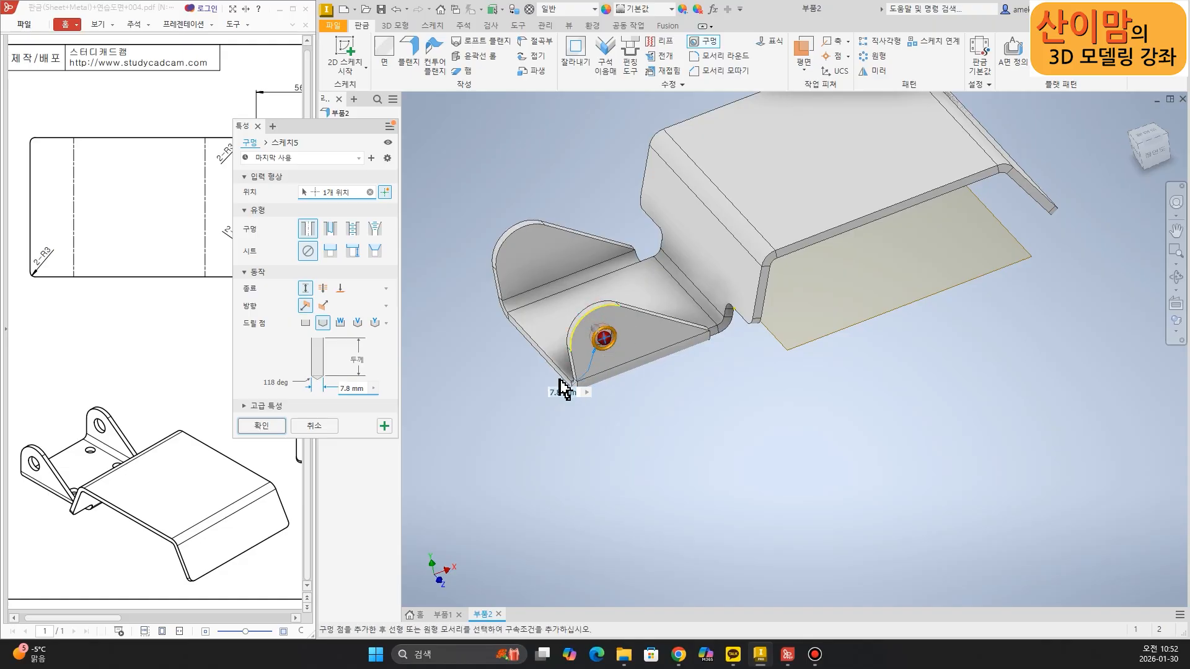
left_click(323, 288)
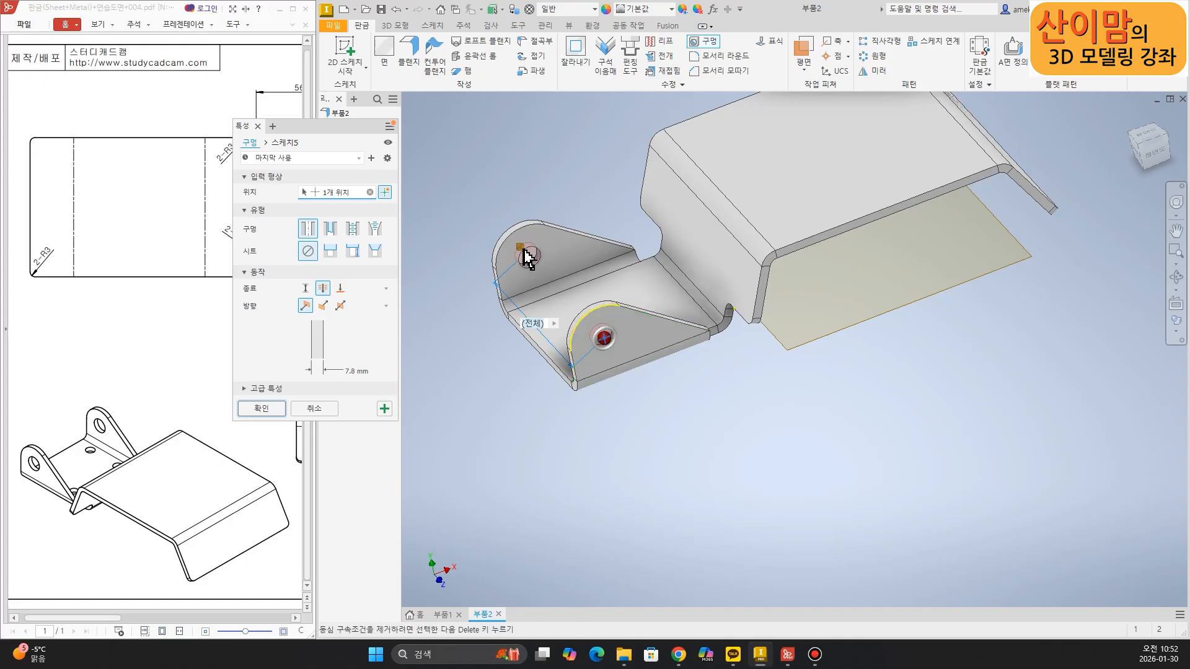
left_click(118, 409)
scroll(34, 409, "down", 1, "ctrl")
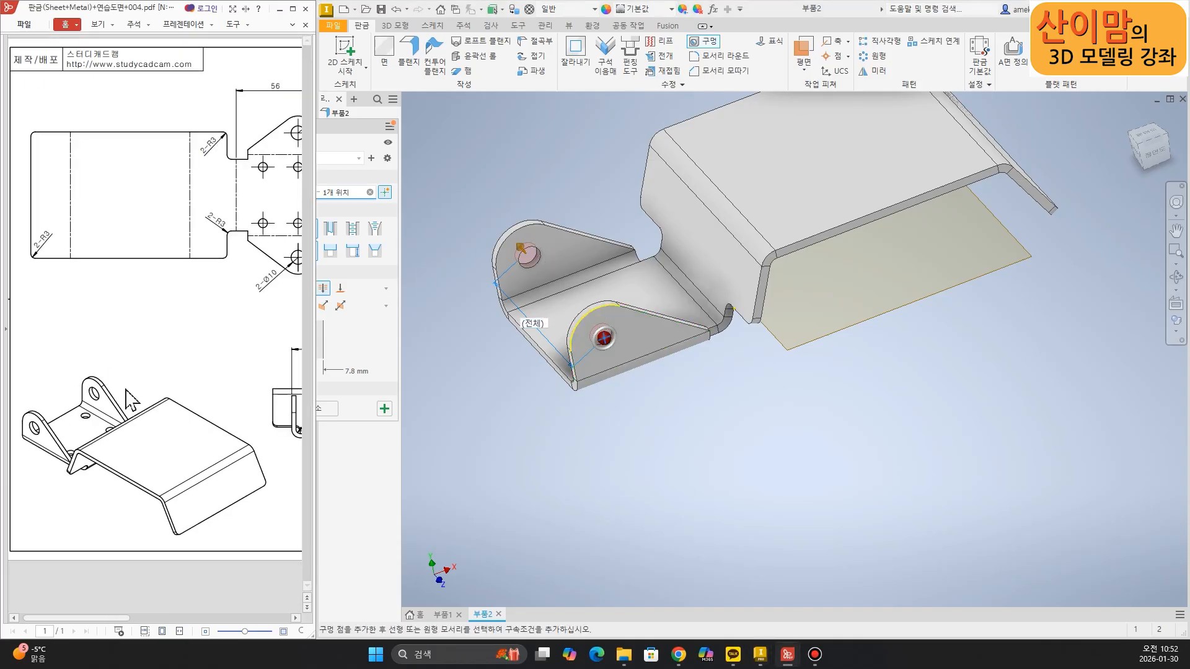
scroll(123, 384, "down", 2, "ctrl")
scroll(285, 197, "up", 2, "ctrl")
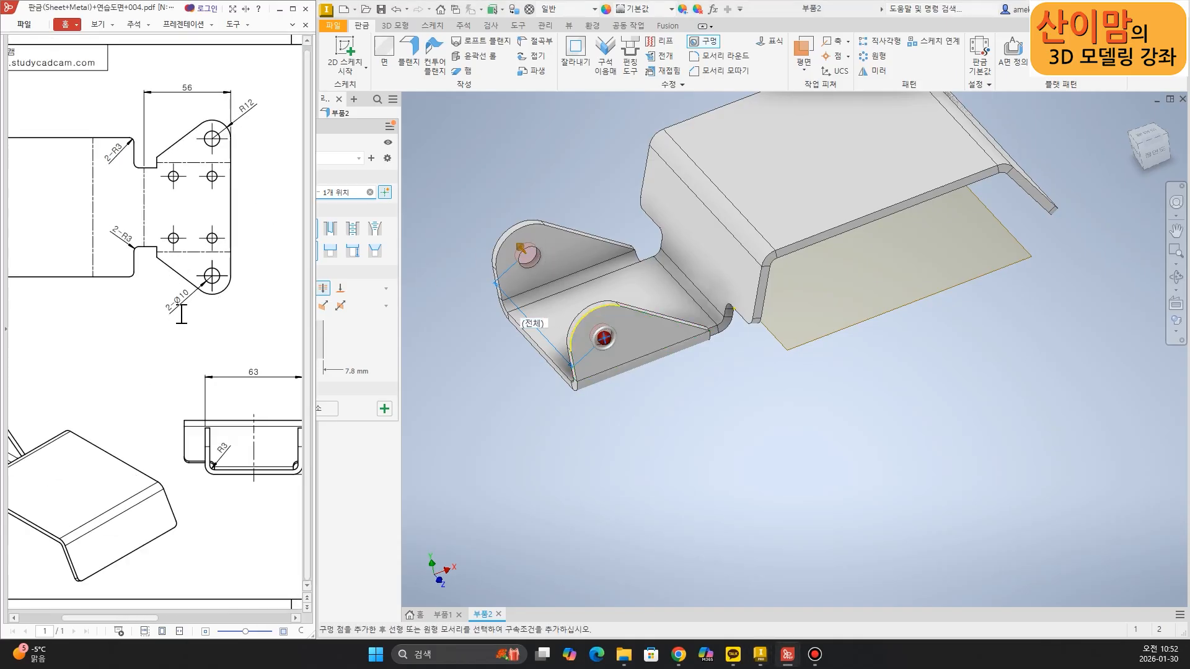
left_click(370, 354)
left_click(349, 372)
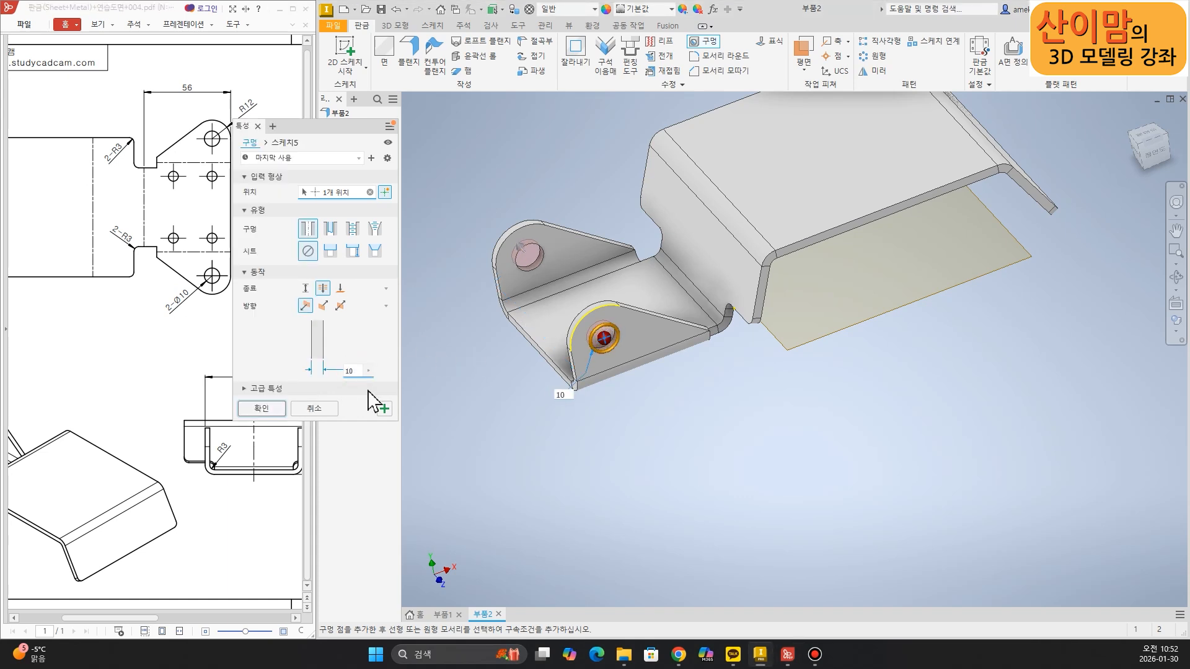
left_click(263, 408)
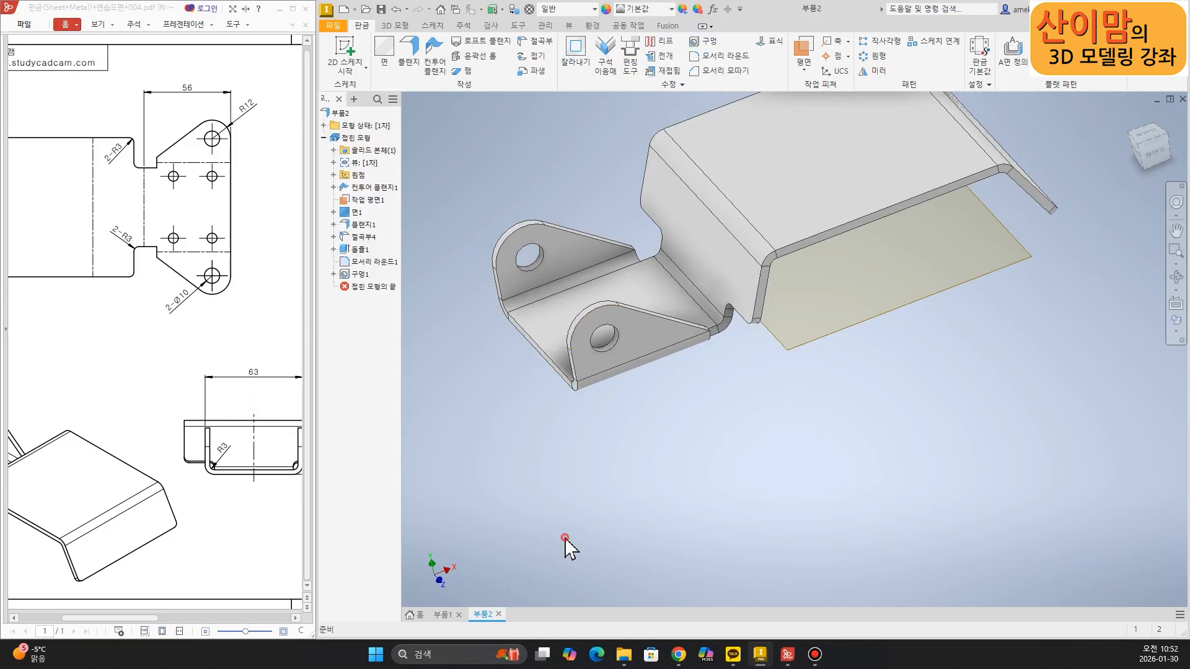
- Examine the 4-Ø6.4 hole callout and the hole spacing dimensions in the drawing's view of the narrow plate
left_click(485, 434)
left_click_drag(142, 618, 233, 618)
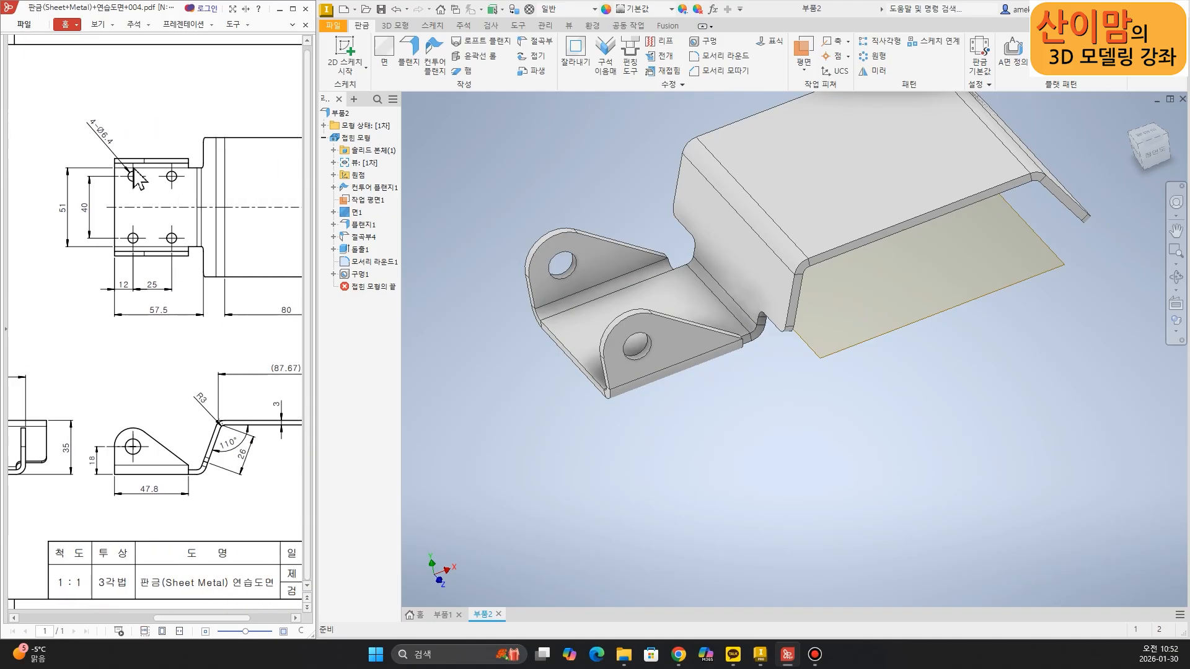
key("ctrl+2")
mouse_move(92, 225)
left_mouse_down()
mouse_move(97, 210)
mouse_move(80, 224)
left_mouse_up()
mouse_move(164, 299)
left_mouse_down()
mouse_move(143, 269)
mouse_move(161, 295)
mouse_move(104, 293)
mouse_move(142, 278)
mouse_move(117, 306)
left_mouse_up()
key("Escape")
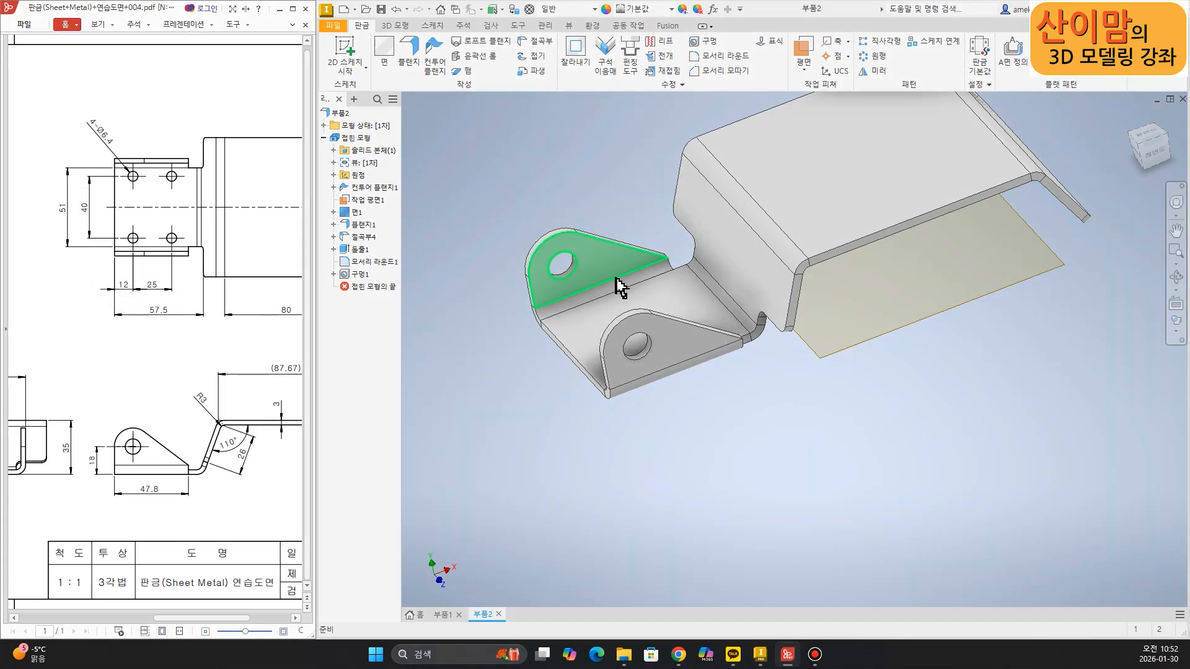
- Start a sketch on the narrow plate's face between the side flanges and draw a 25 by 40 mm rectangle
left_click(685, 300)
left_click(769, 279)
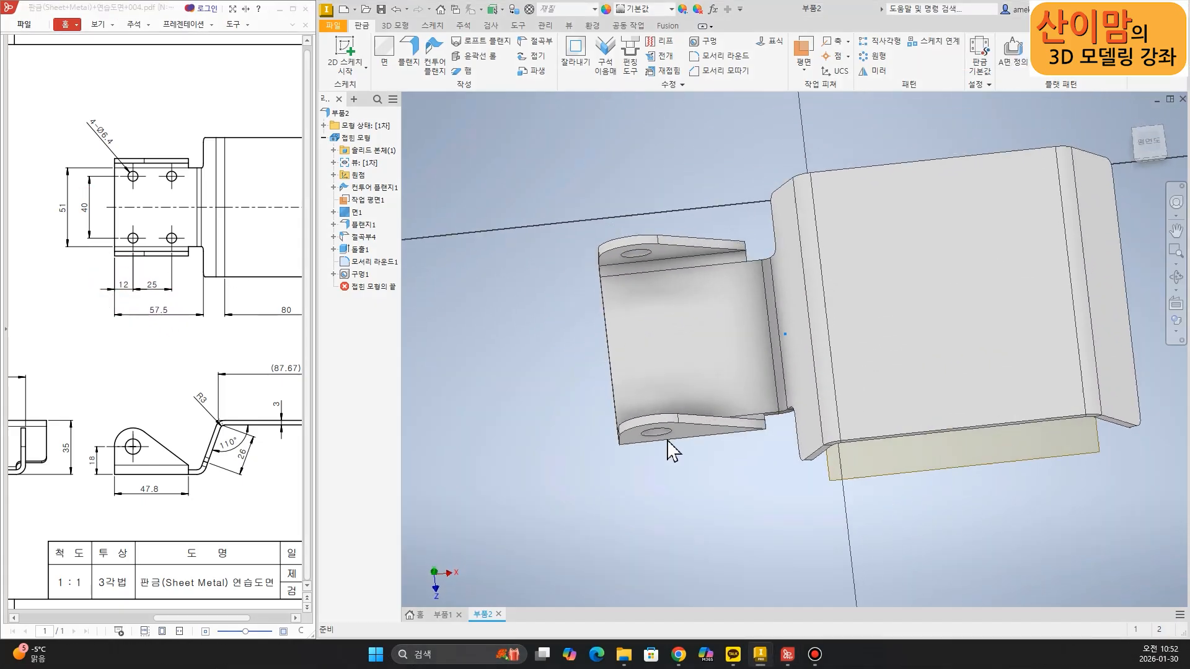
left_click(464, 50)
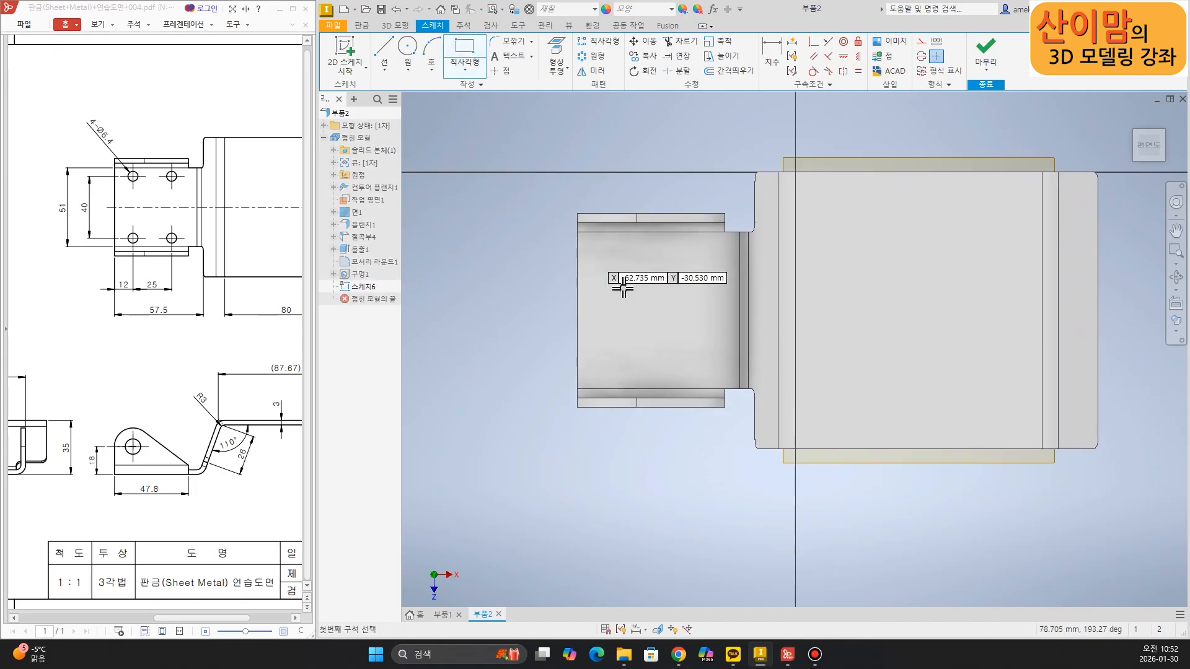
left_click(617, 270)
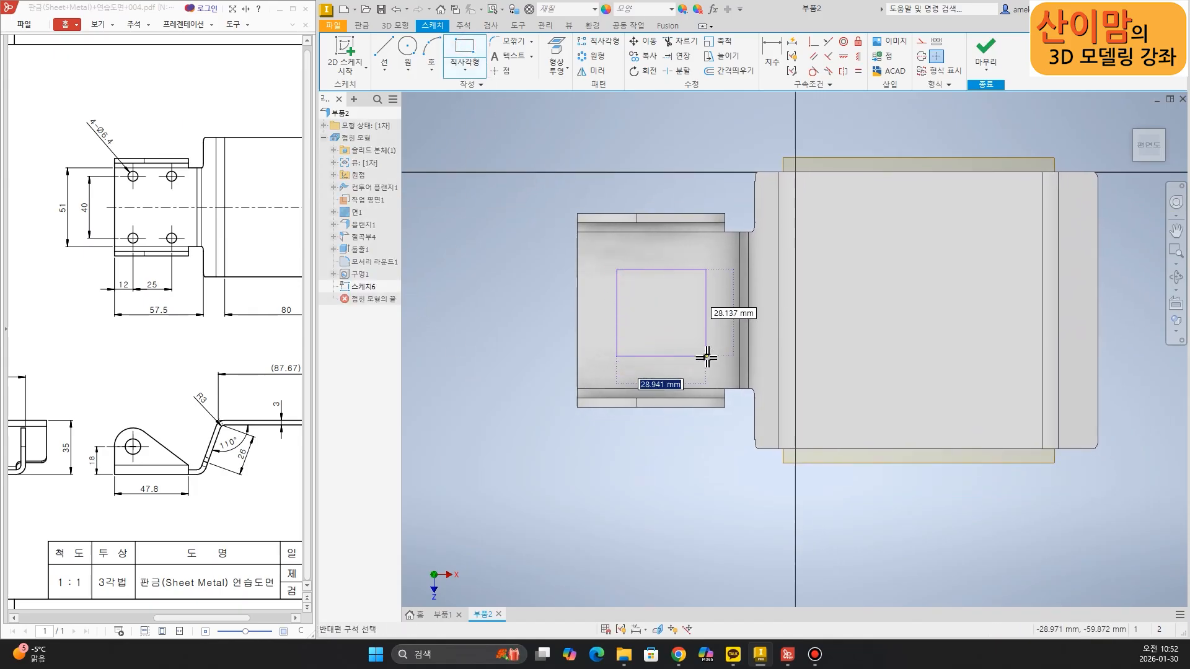
key("Tab")
type("40")
key("Return")
left_click_drag(656, 269, 635, 249)
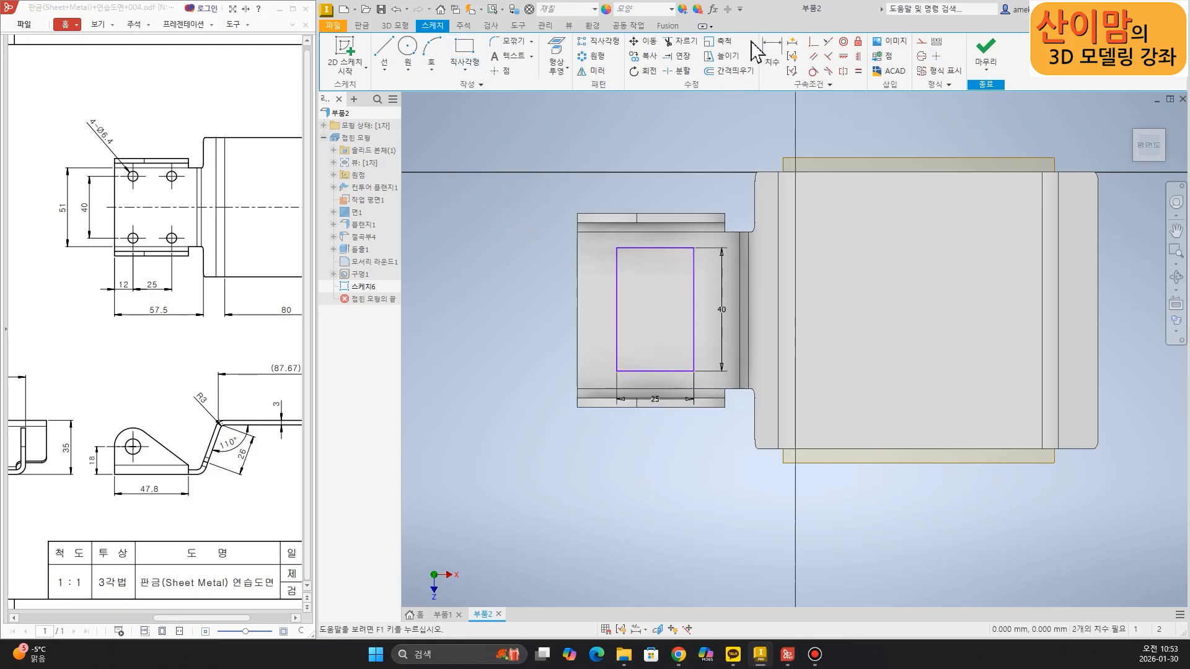
- Dimension the rectangle's near side 12 mm from the narrow plate's free end edge
left_click(772, 57)
left_click(577, 283)
left_click(617, 278)
left_click(604, 459)
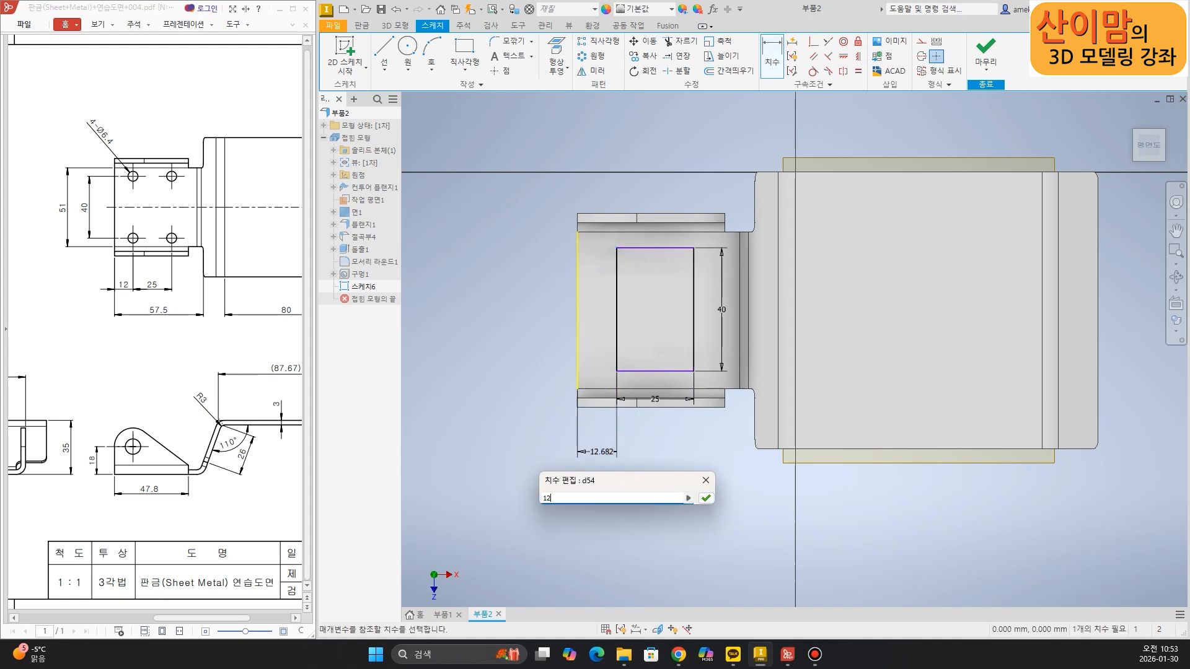
left_click(704, 498)
key("Escape")
- Align the midpoints of the plate's end edge and the rectangle's near side with a horizontal constraint, and finish the sketch
mouse_move(650, 251)
left_mouse_down()
mouse_move(648, 175)
mouse_move(614, 260)
mouse_move(632, 194)
mouse_move(640, 260)
mouse_move(642, 249)
left_mouse_up()
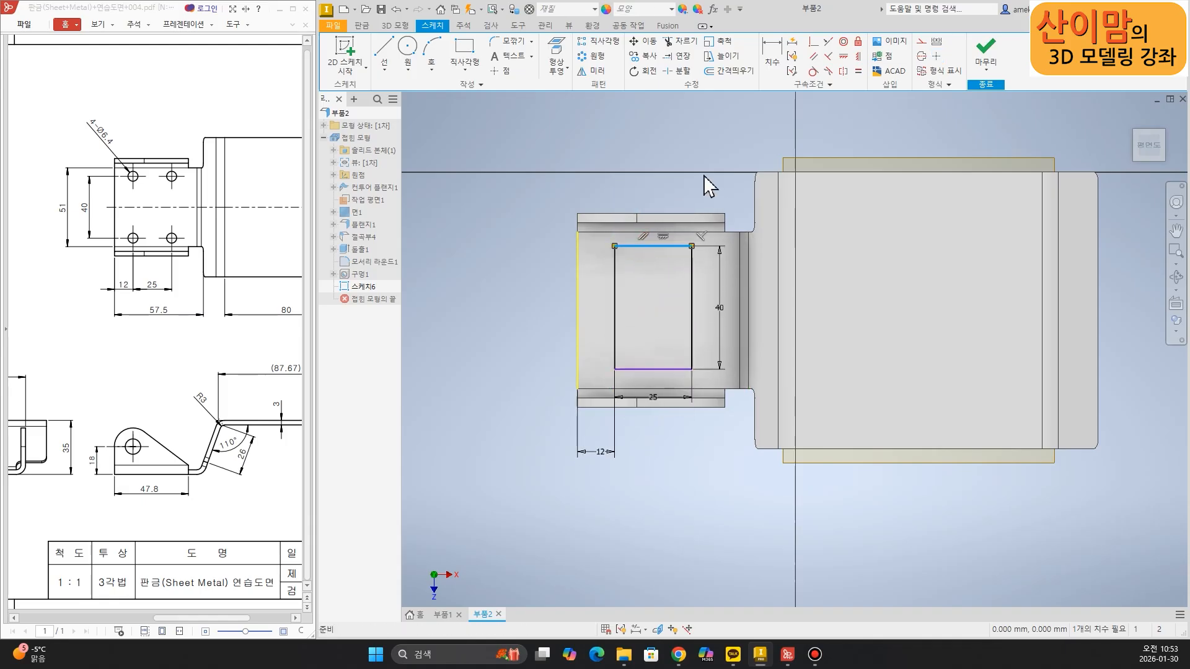
left_click(843, 56)
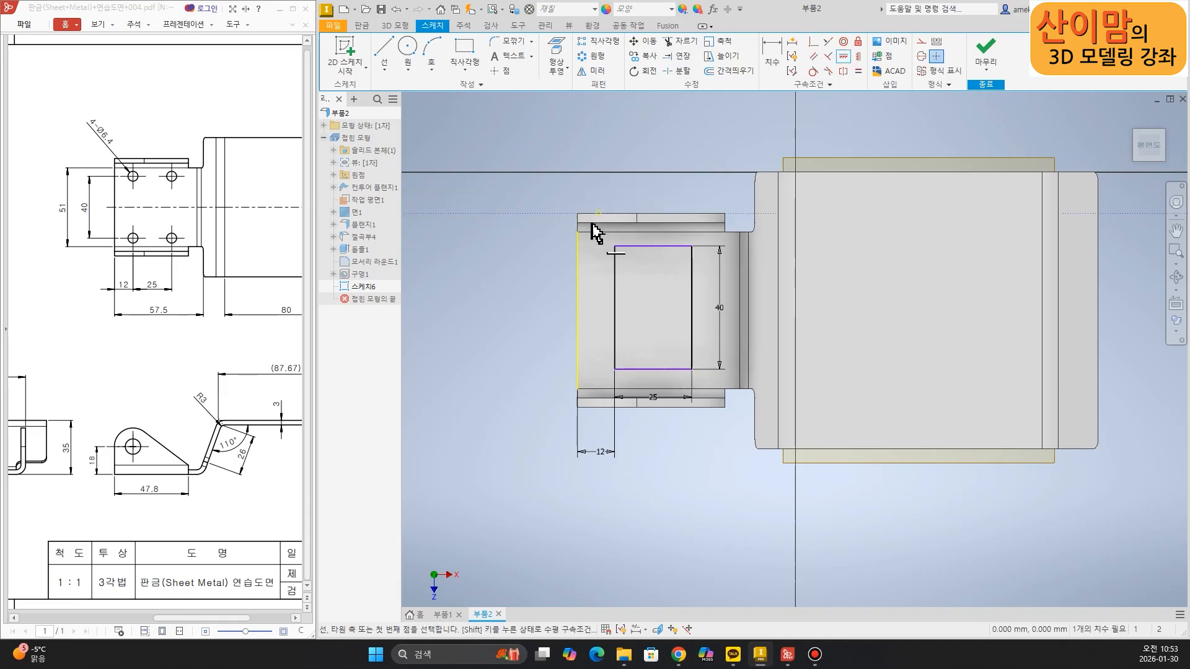
left_click(579, 311)
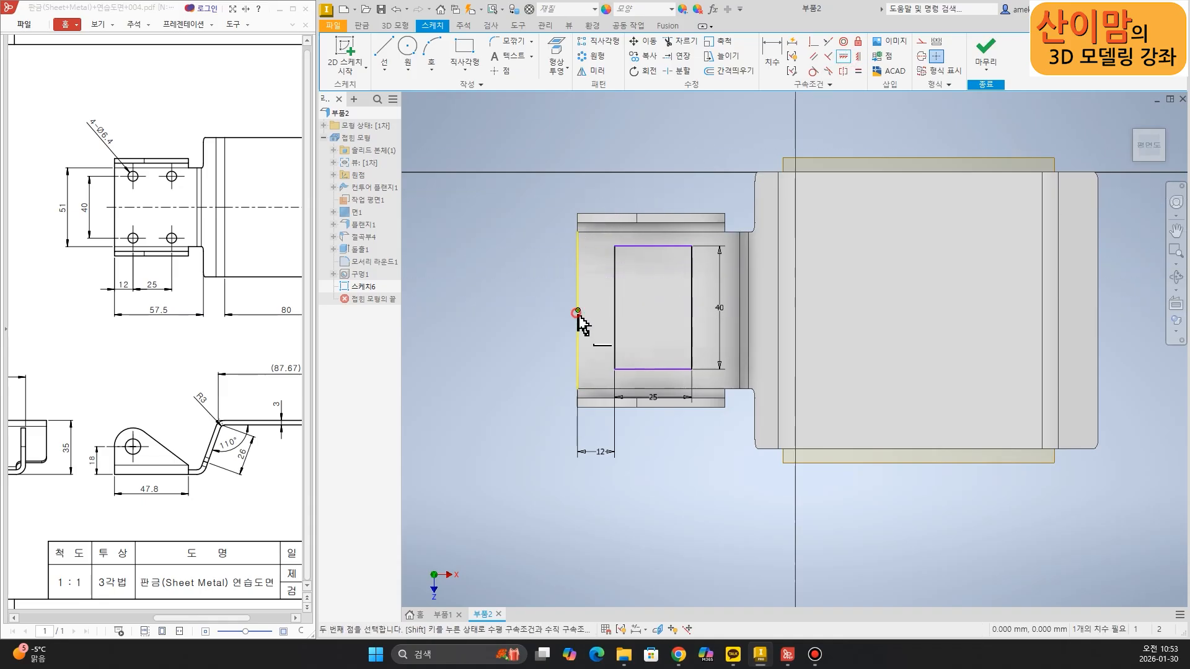
left_click(615, 308)
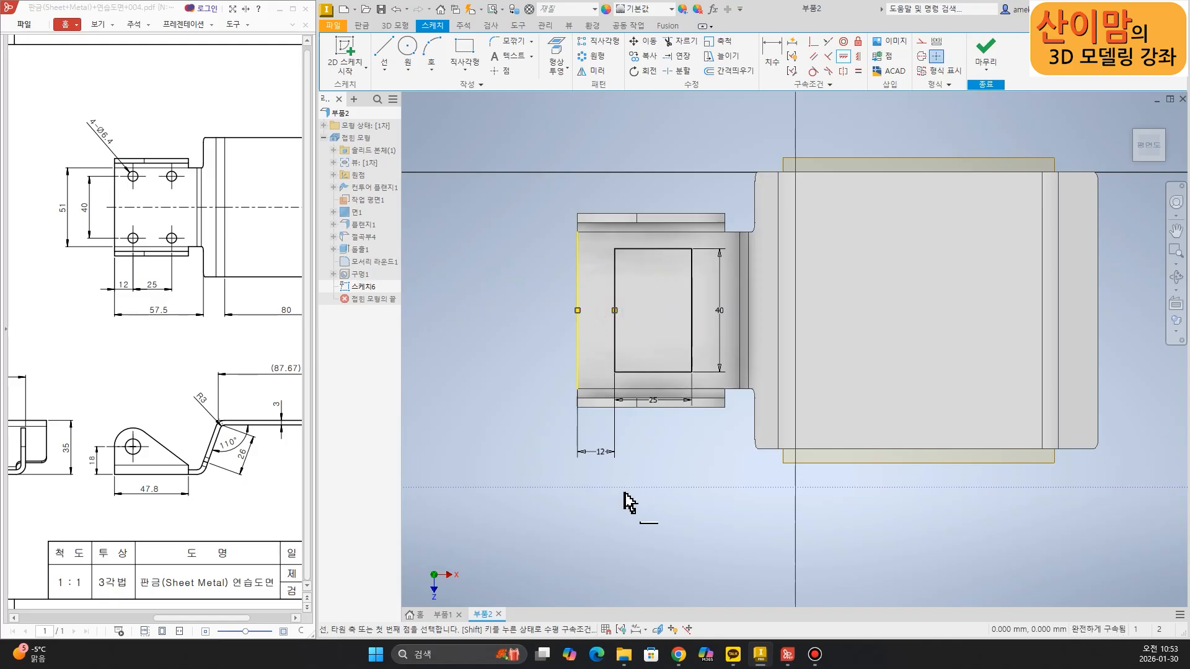
mouse_move(647, 507)
middle_mouse_down("shift")
mouse_move(645, 488)
mouse_move(632, 504)
mouse_move(642, 494)
mouse_move(663, 510)
middle_mouse_up("shift")
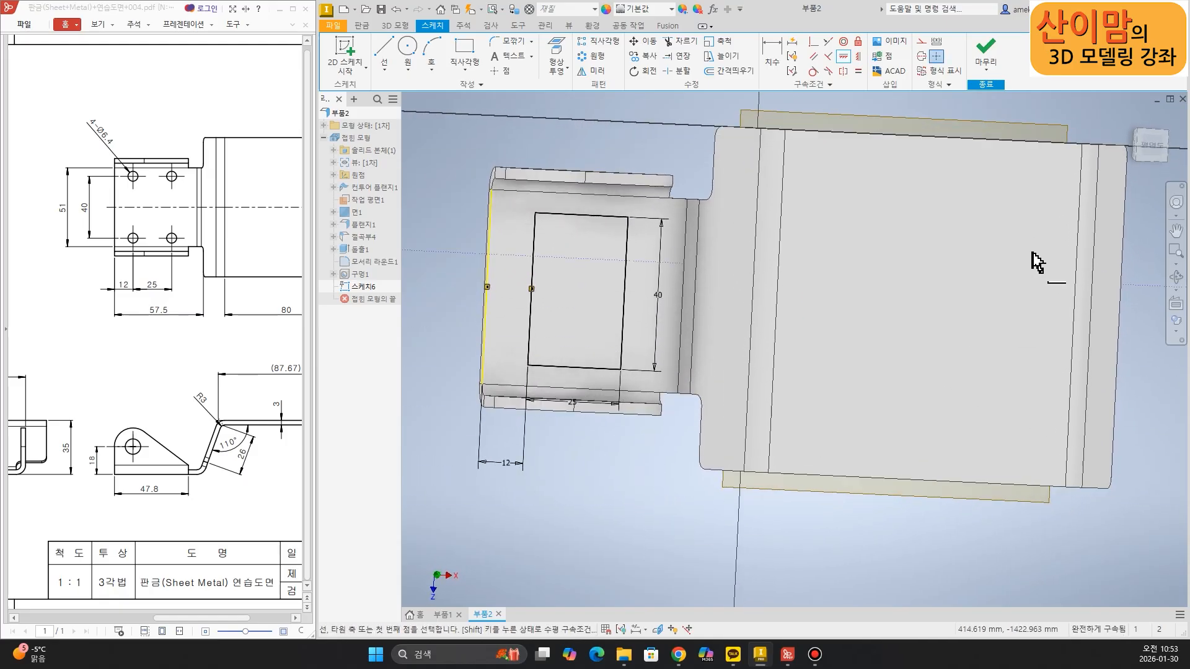
left_click(986, 53)
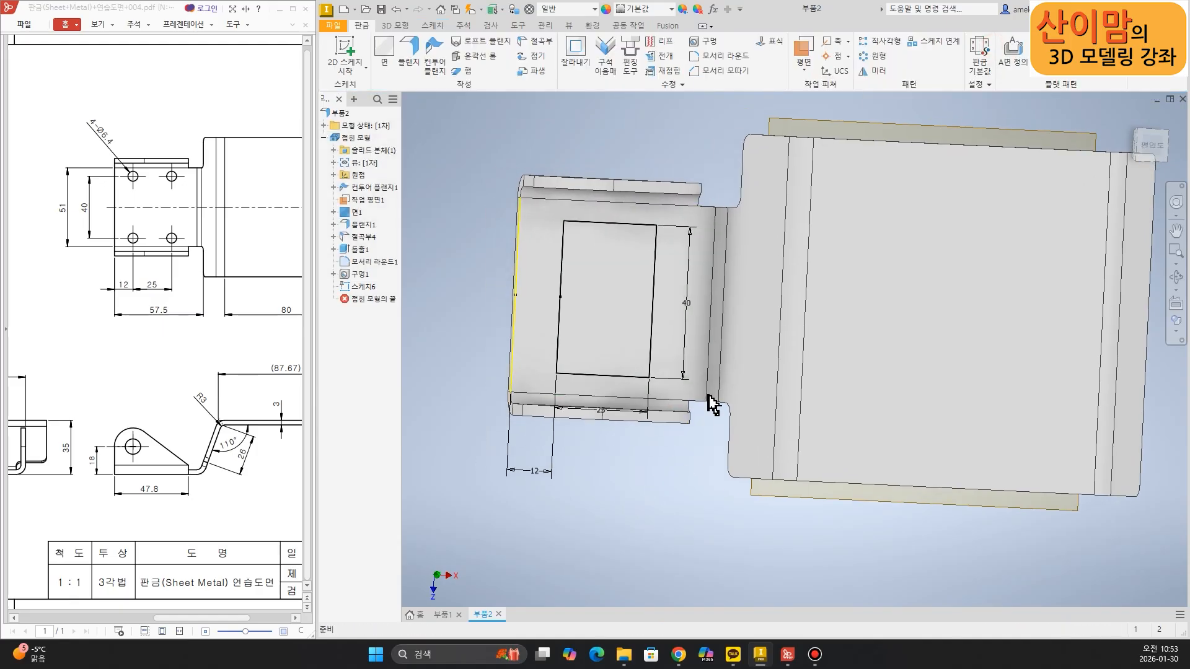
- Cut 6.4 mm simple holes through all at the four corners of the sketched rectangle
left_click(706, 45)
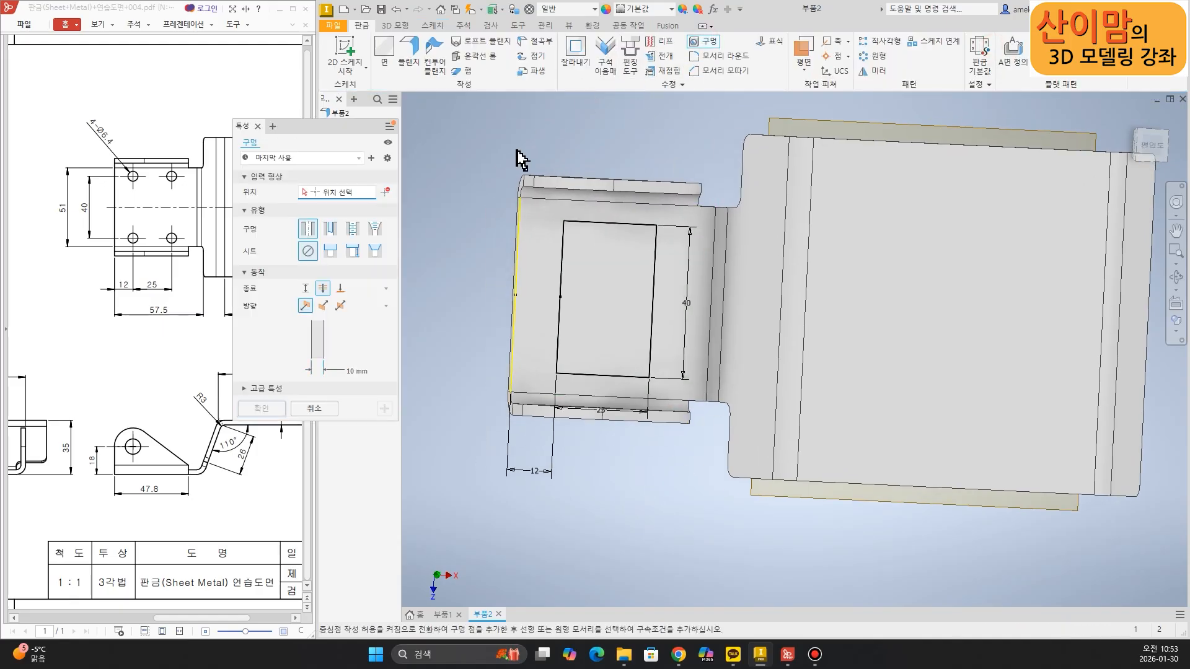
left_click(564, 222)
left_click(656, 224)
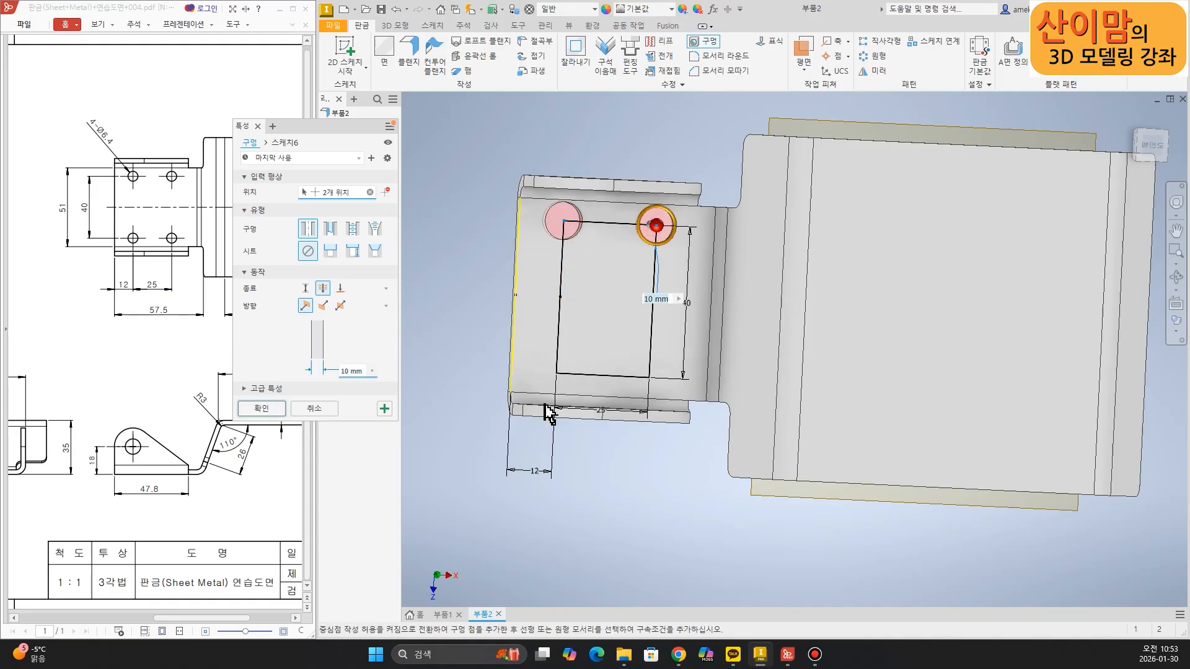
left_click(557, 374)
left_click(649, 377)
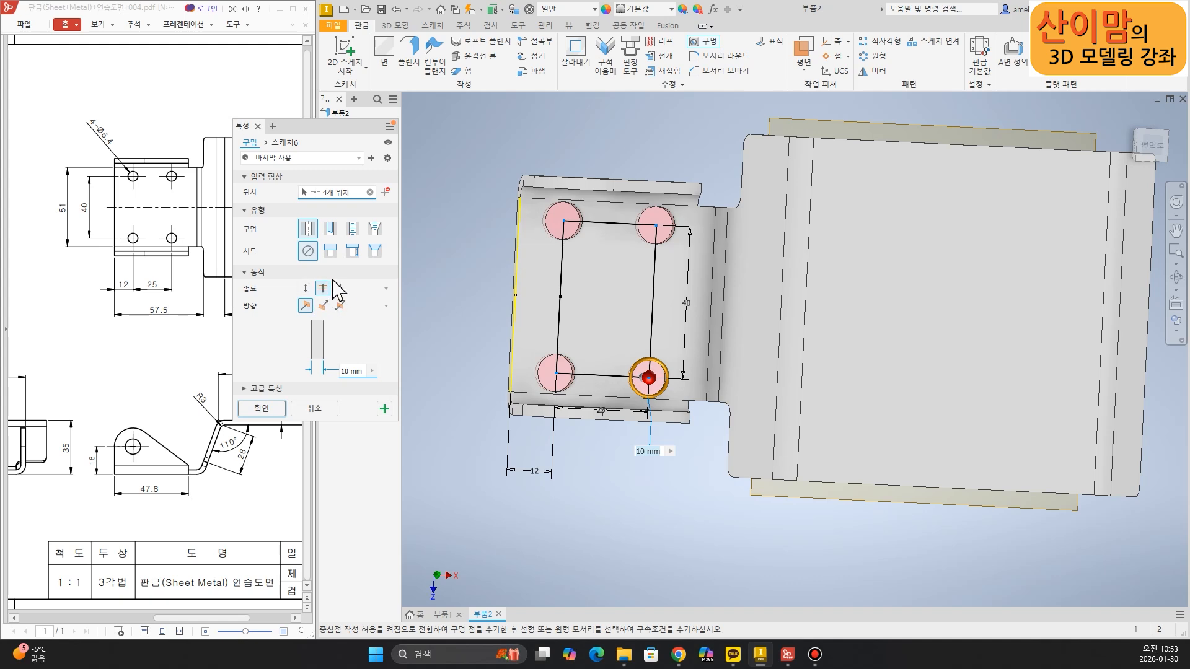
left_click(355, 376)
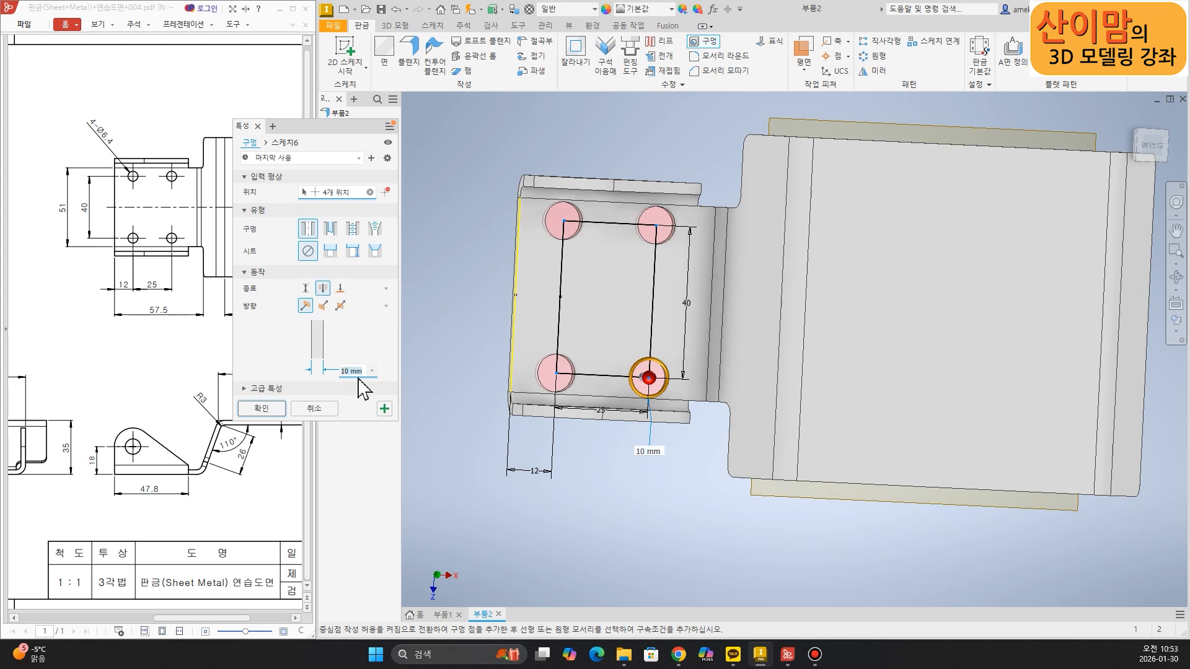
type("6.")
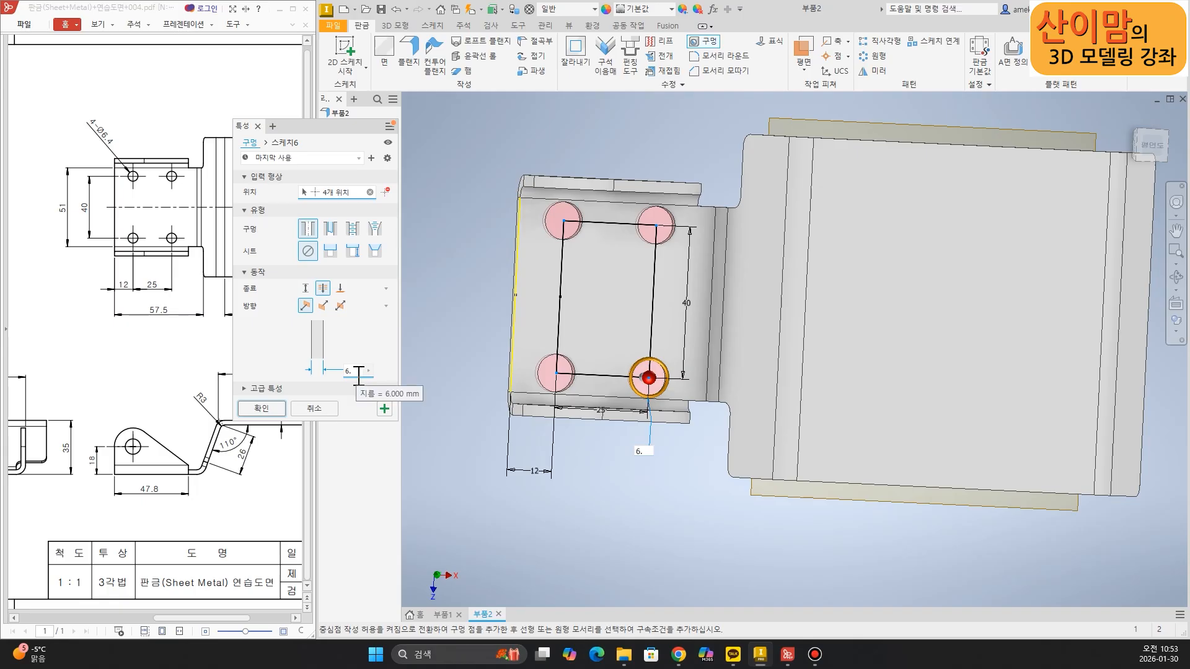
type("4")
left_click(260, 410)
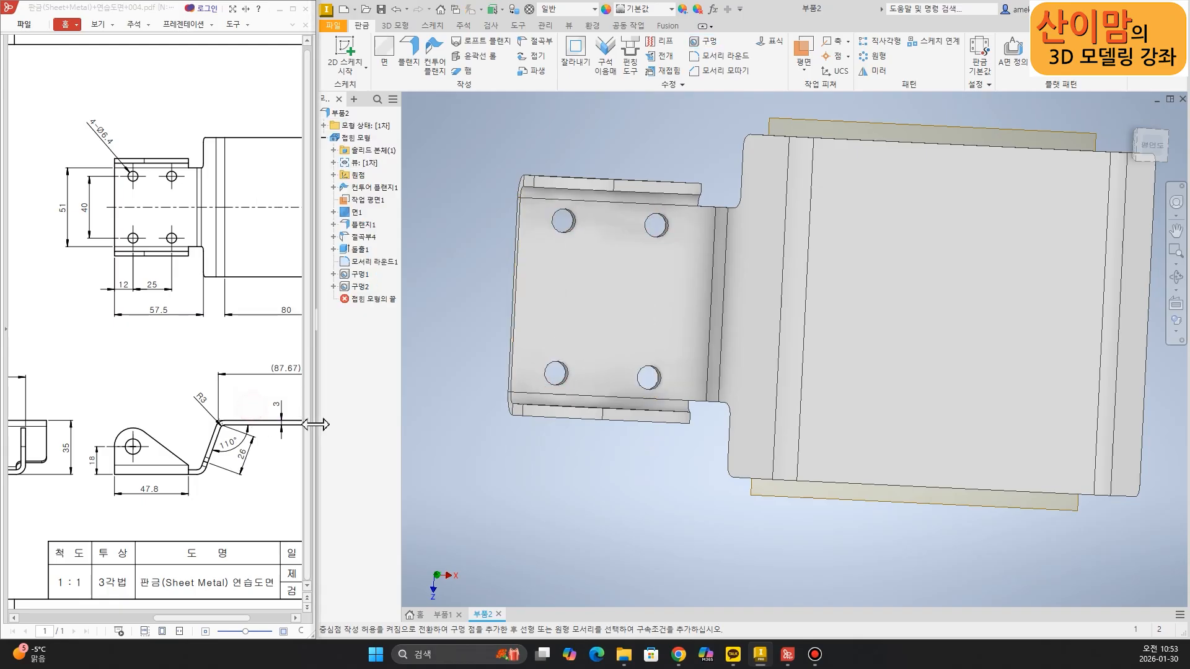
- Hide the work plane beneath the wide plate
mouse_move(593, 429)
middle_mouse_down("shift")
mouse_move(622, 444)
mouse_move(605, 441)
mouse_move(645, 427)
mouse_move(651, 449)
mouse_move(613, 443)
middle_mouse_up("shift")
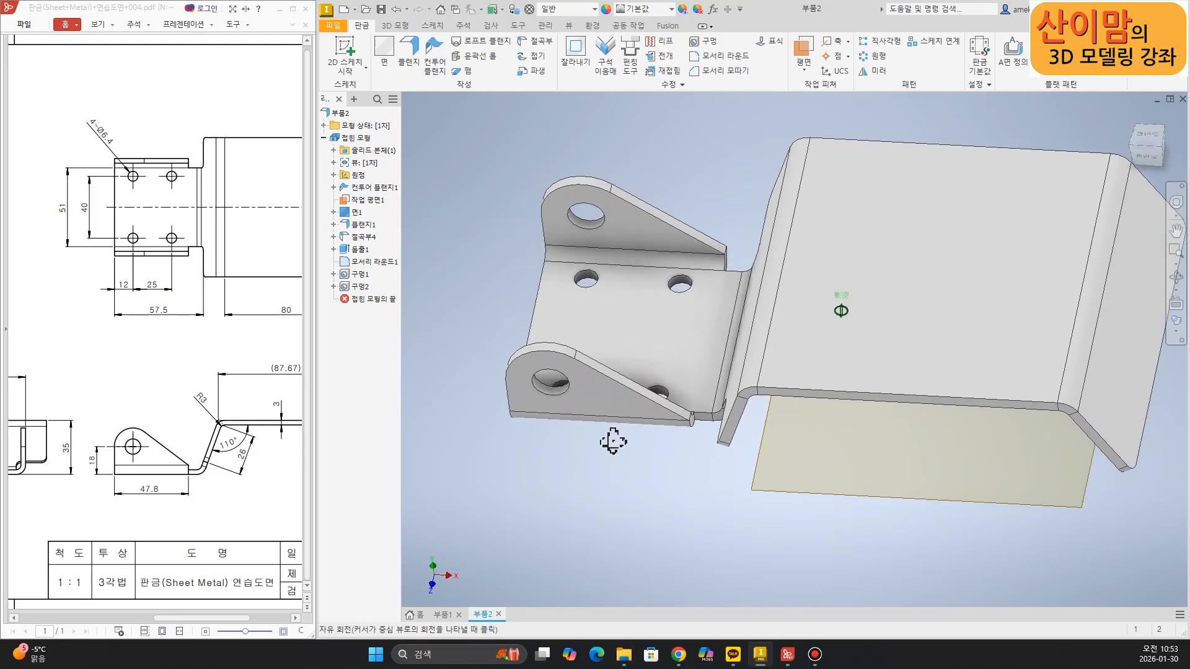
left_click(771, 492)
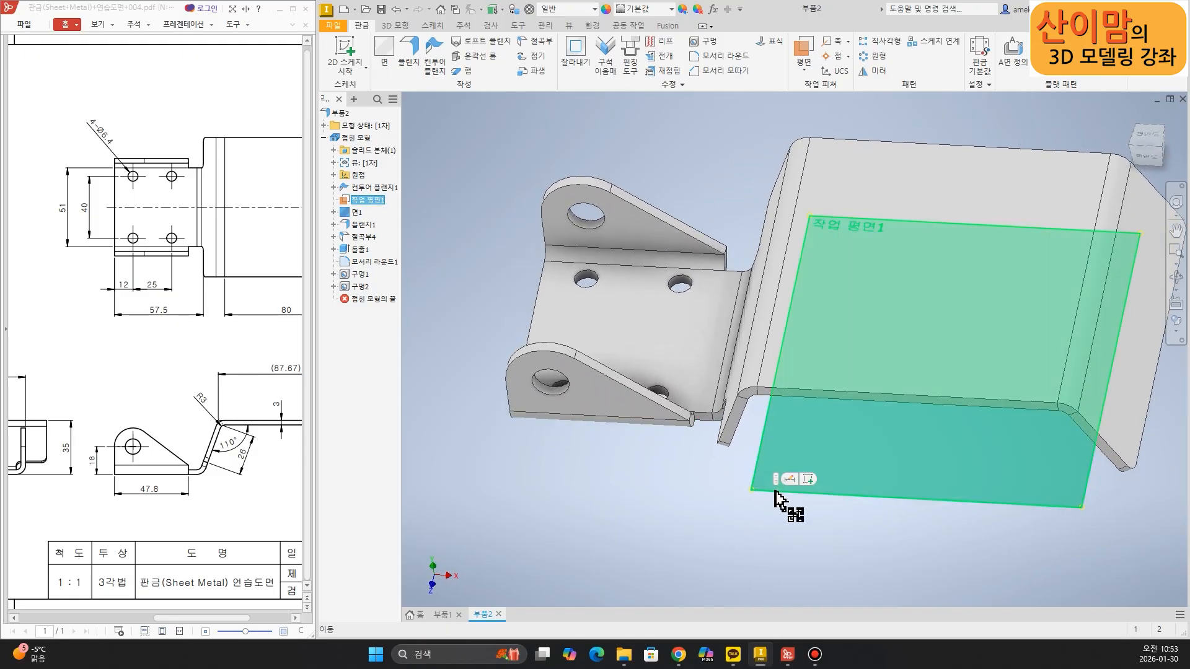
right_click(771, 499)
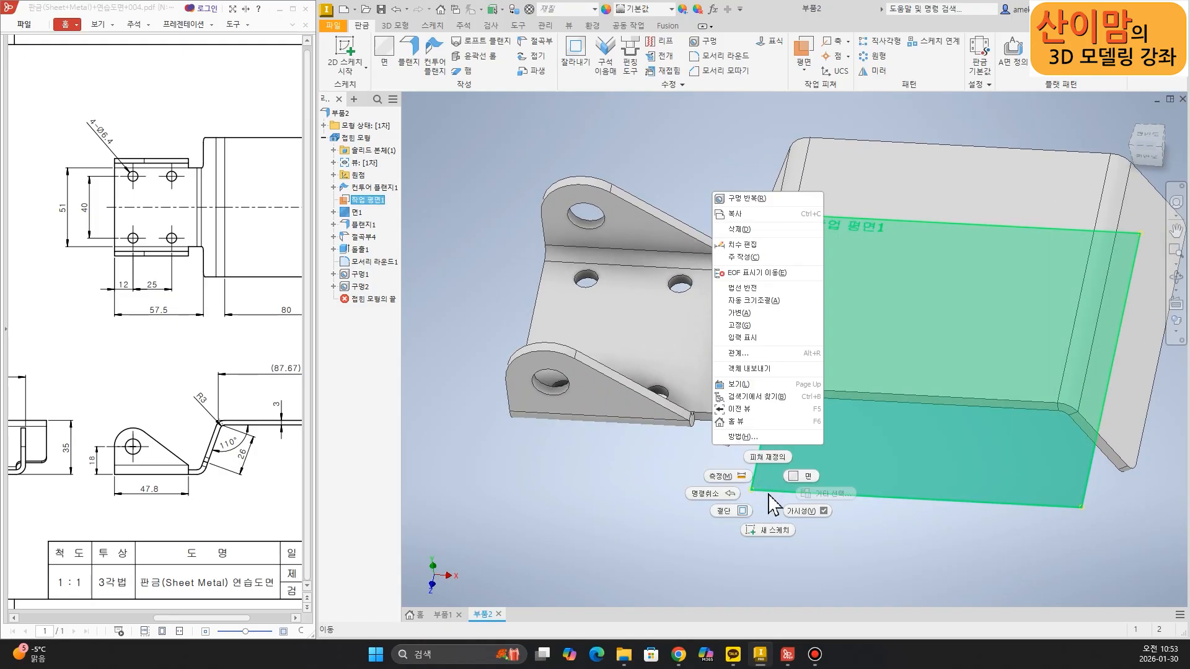
left_click(810, 511)
mouse_move(738, 515)
middle_mouse_down("shift")
mouse_move(694, 533)
mouse_move(717, 504)
mouse_move(797, 522)
mouse_move(704, 518)
middle_mouse_up("shift")
middle_click_drag(737, 554, 735, 560)
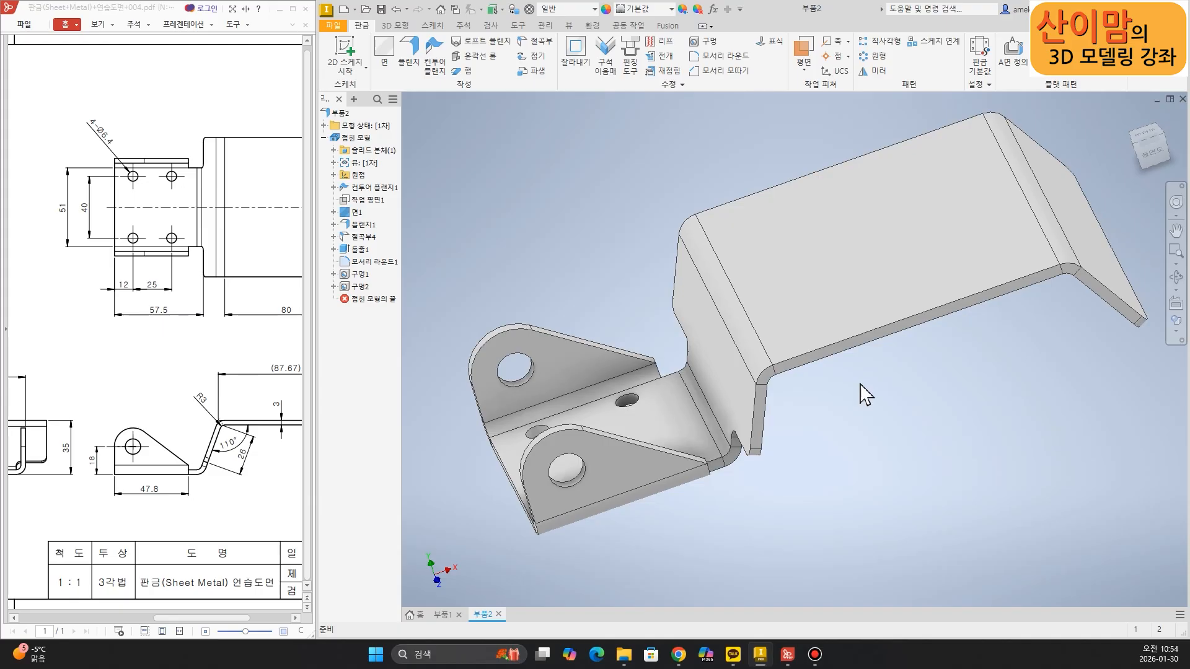
left_click(395, 26)
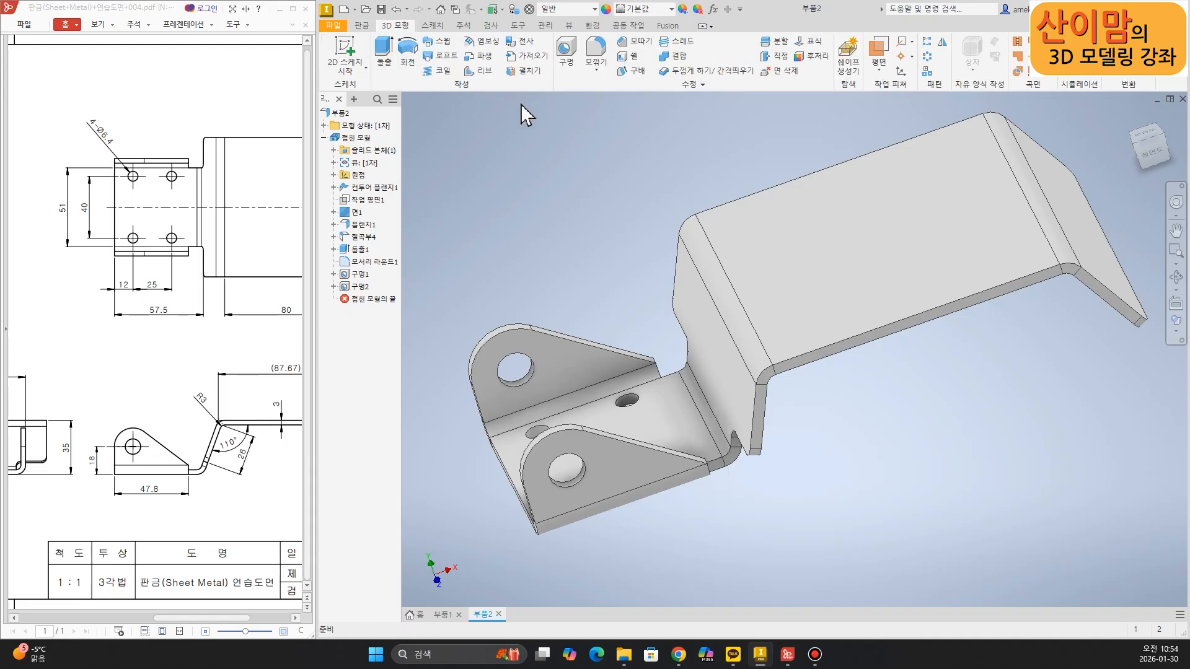
left_click(361, 26)
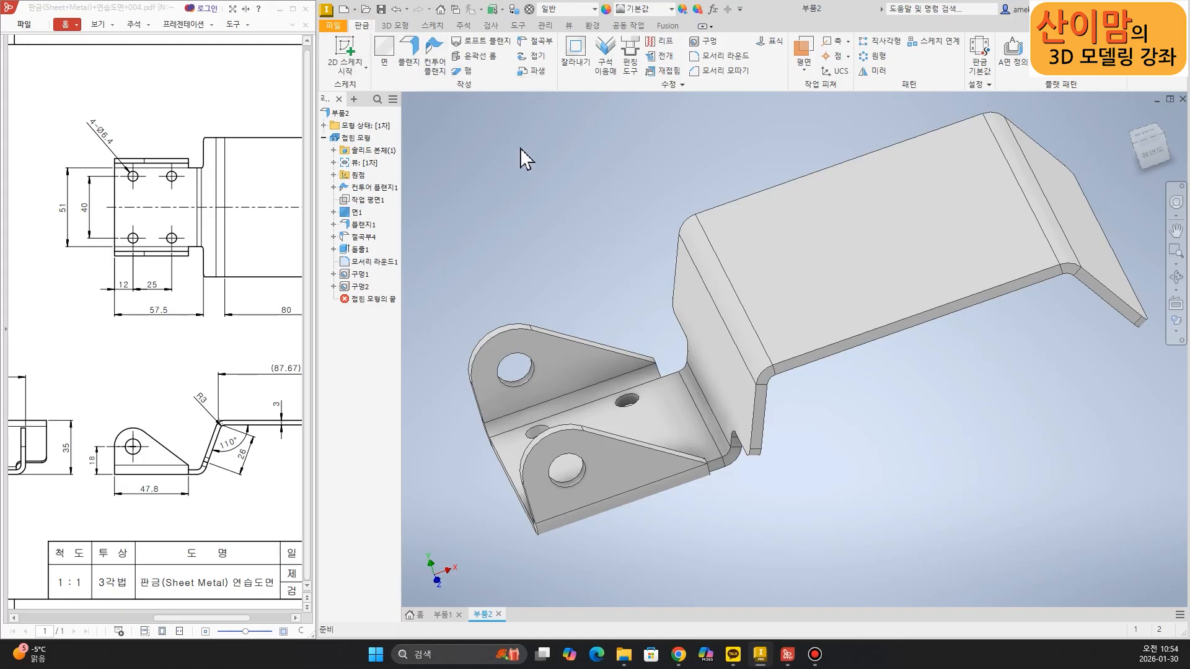
mouse_move(524, 155)
middle_mouse_down("shift")
mouse_move(573, 173)
mouse_move(582, 244)
mouse_move(611, 252)
mouse_move(556, 270)
middle_mouse_up("shift")
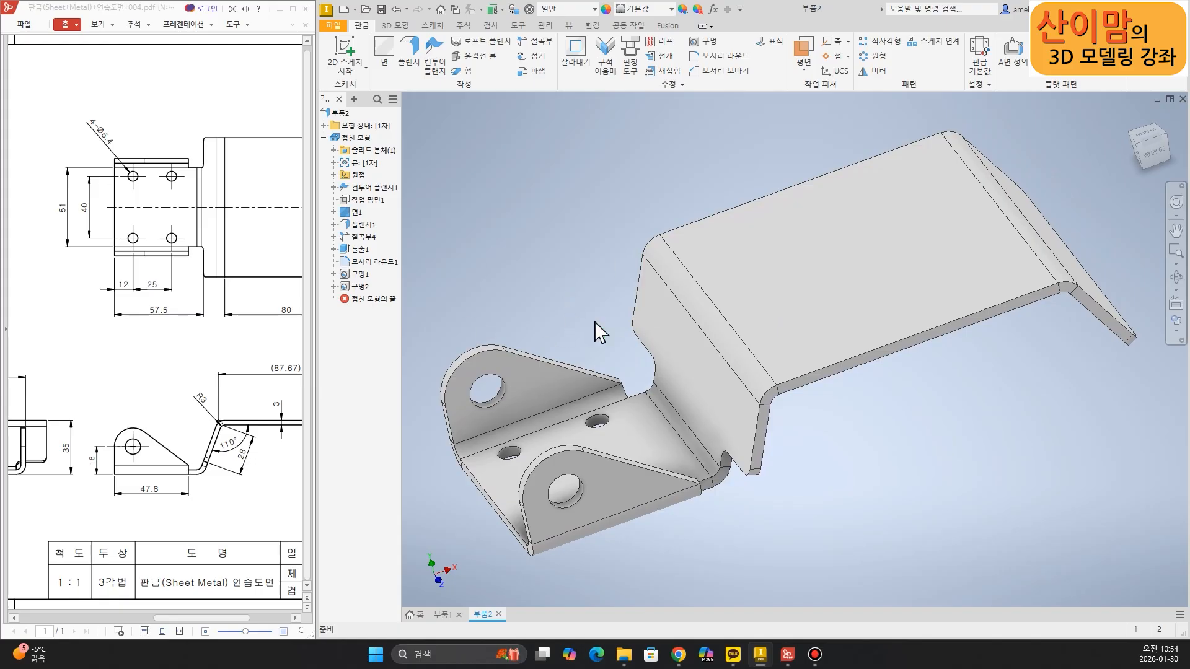